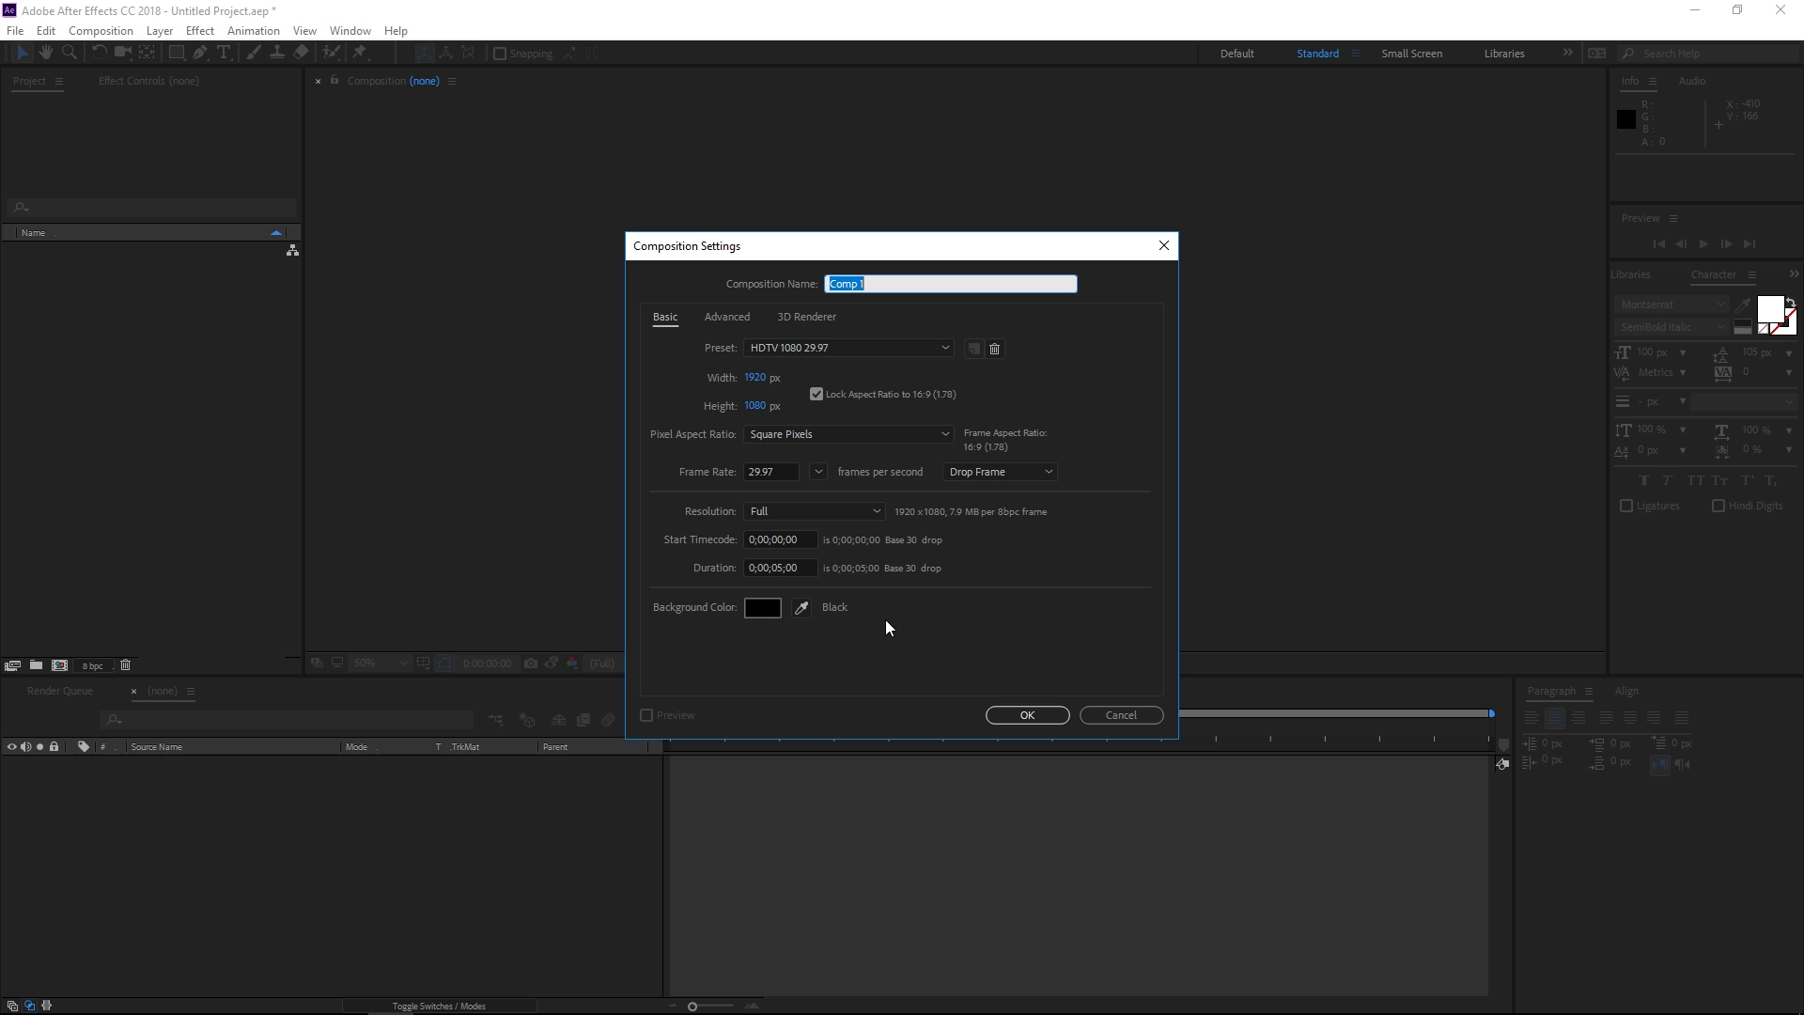
Step: Create the 'Title' composition: 1920×1080, 29.97 fps, 5 seconds, black background
type("Title")
left_click(1028, 716)
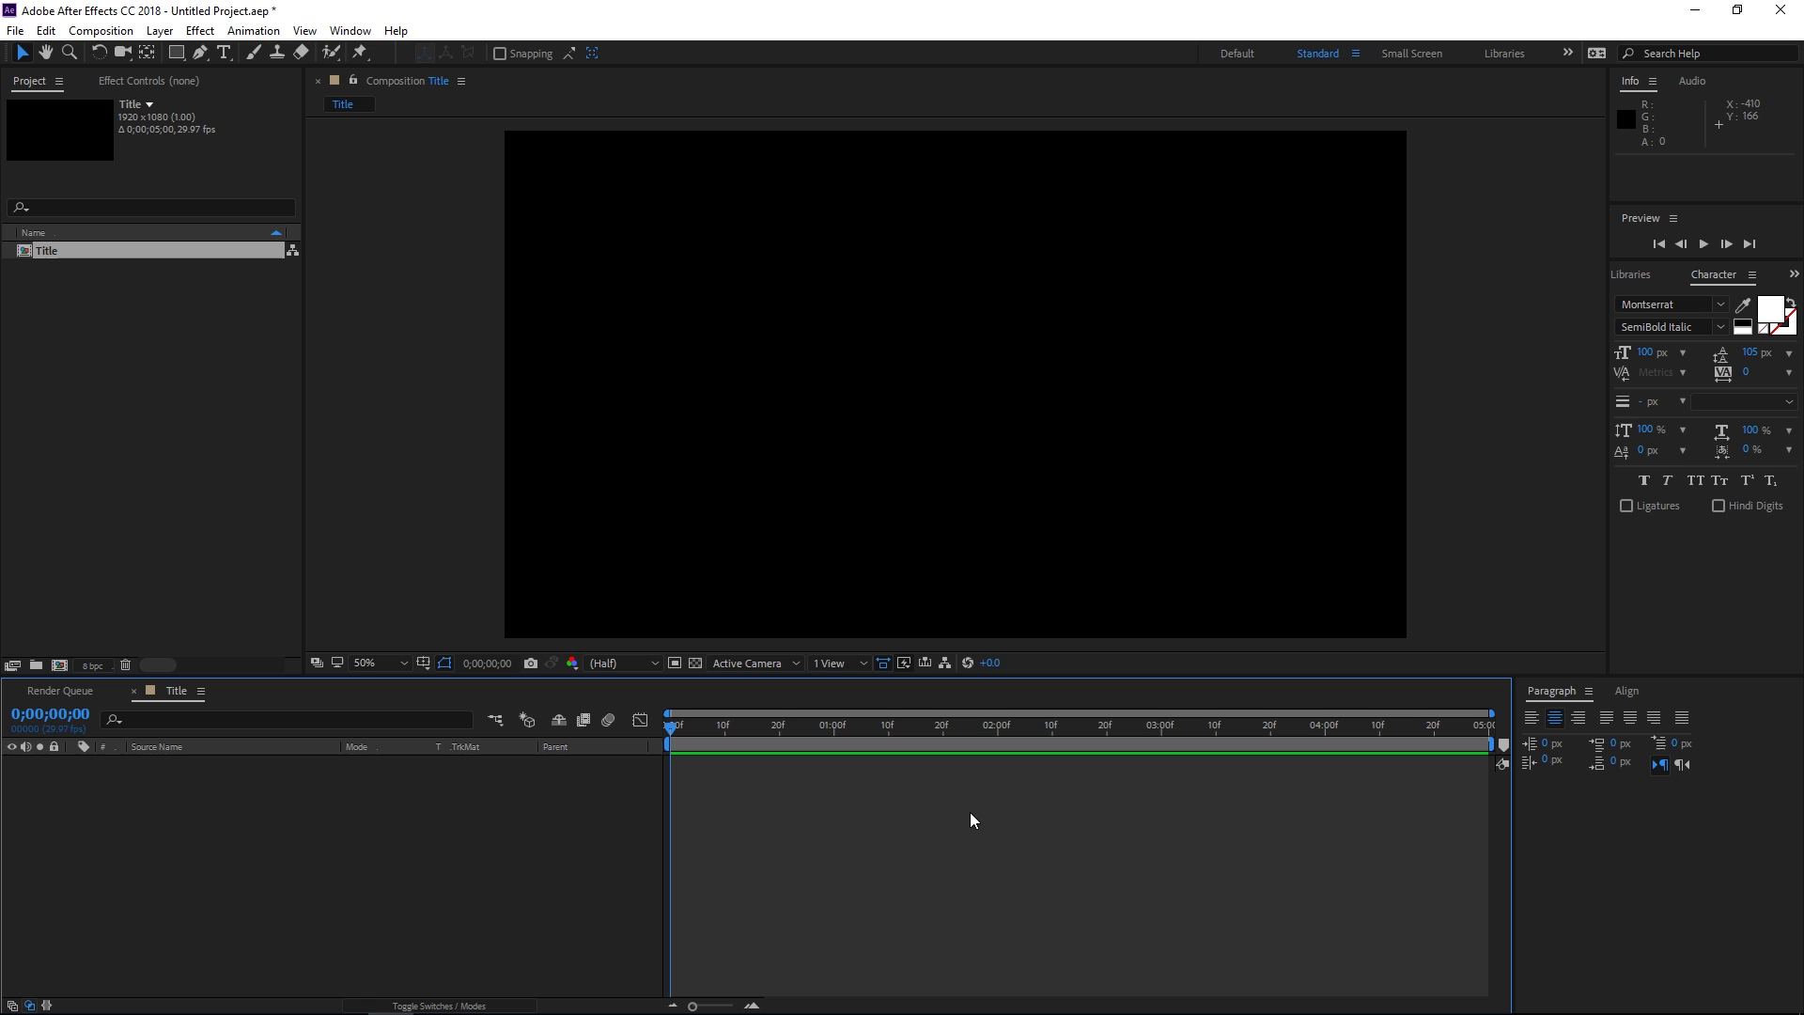
Step: Type a text layer with three lines: THIS IS A VERY / IMPORTANT TITLE / #BOLD #ITALIC
left_click(221, 53)
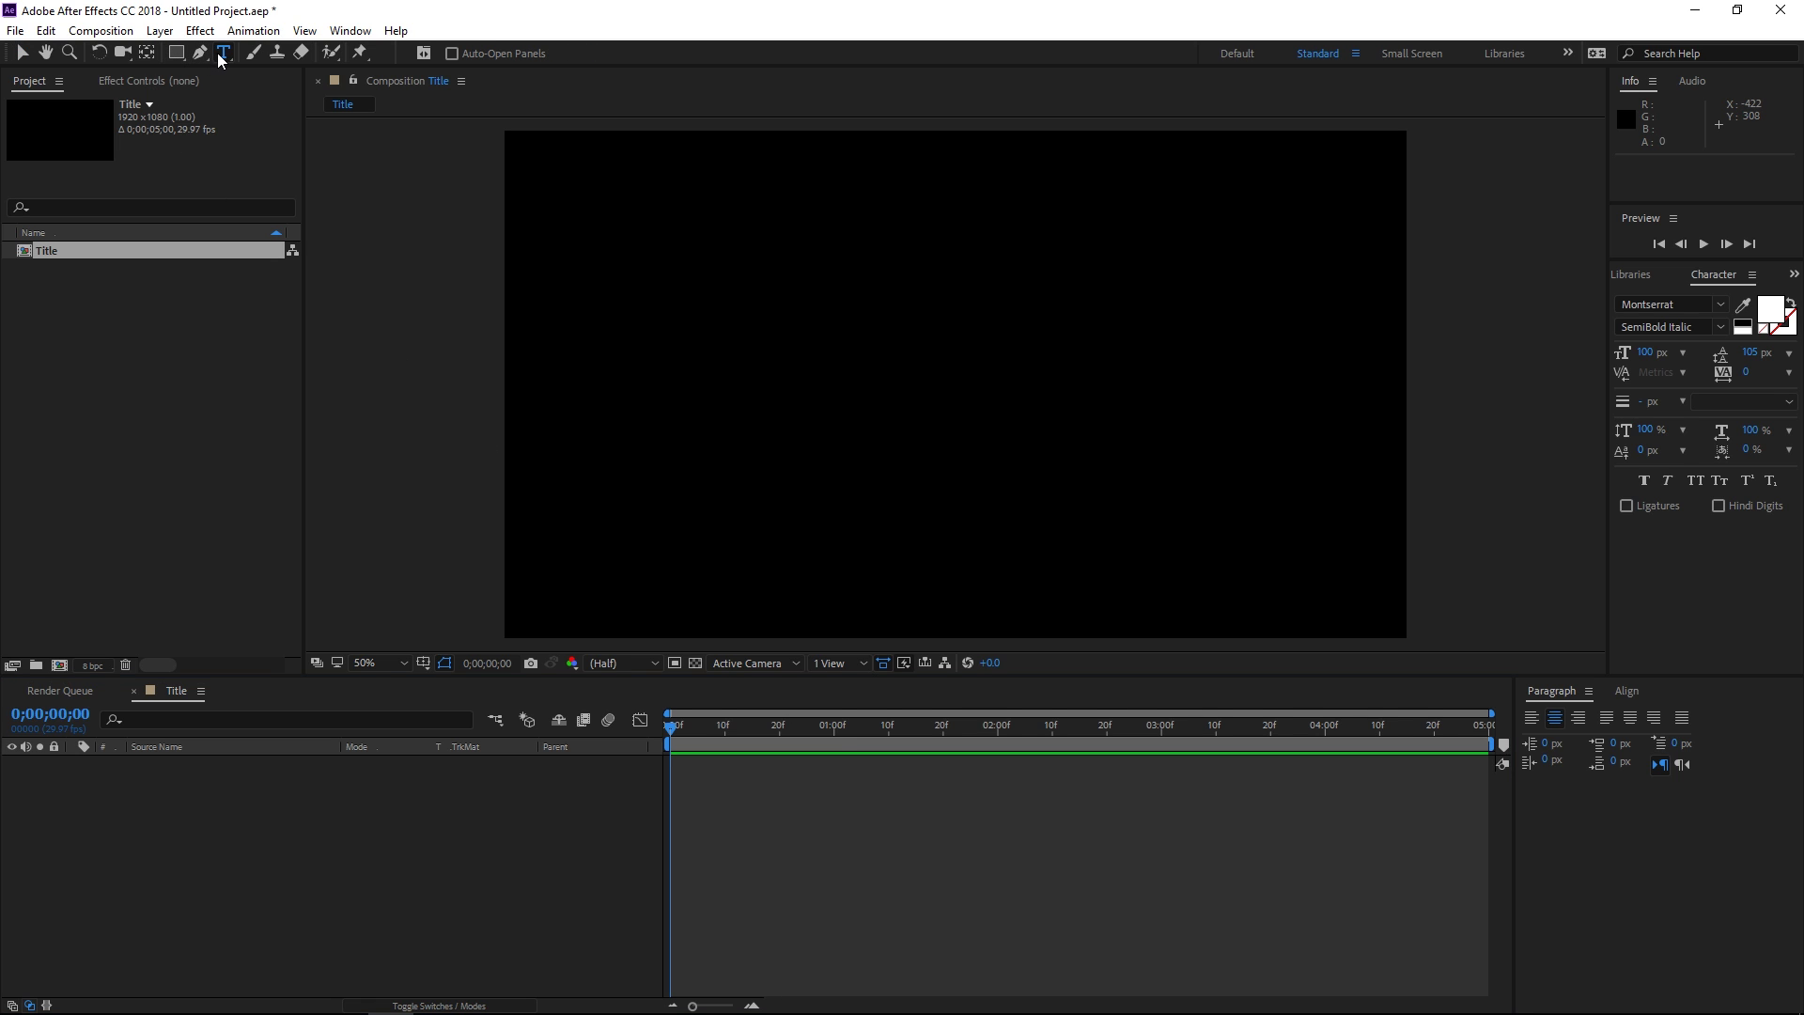
left_click(810, 359)
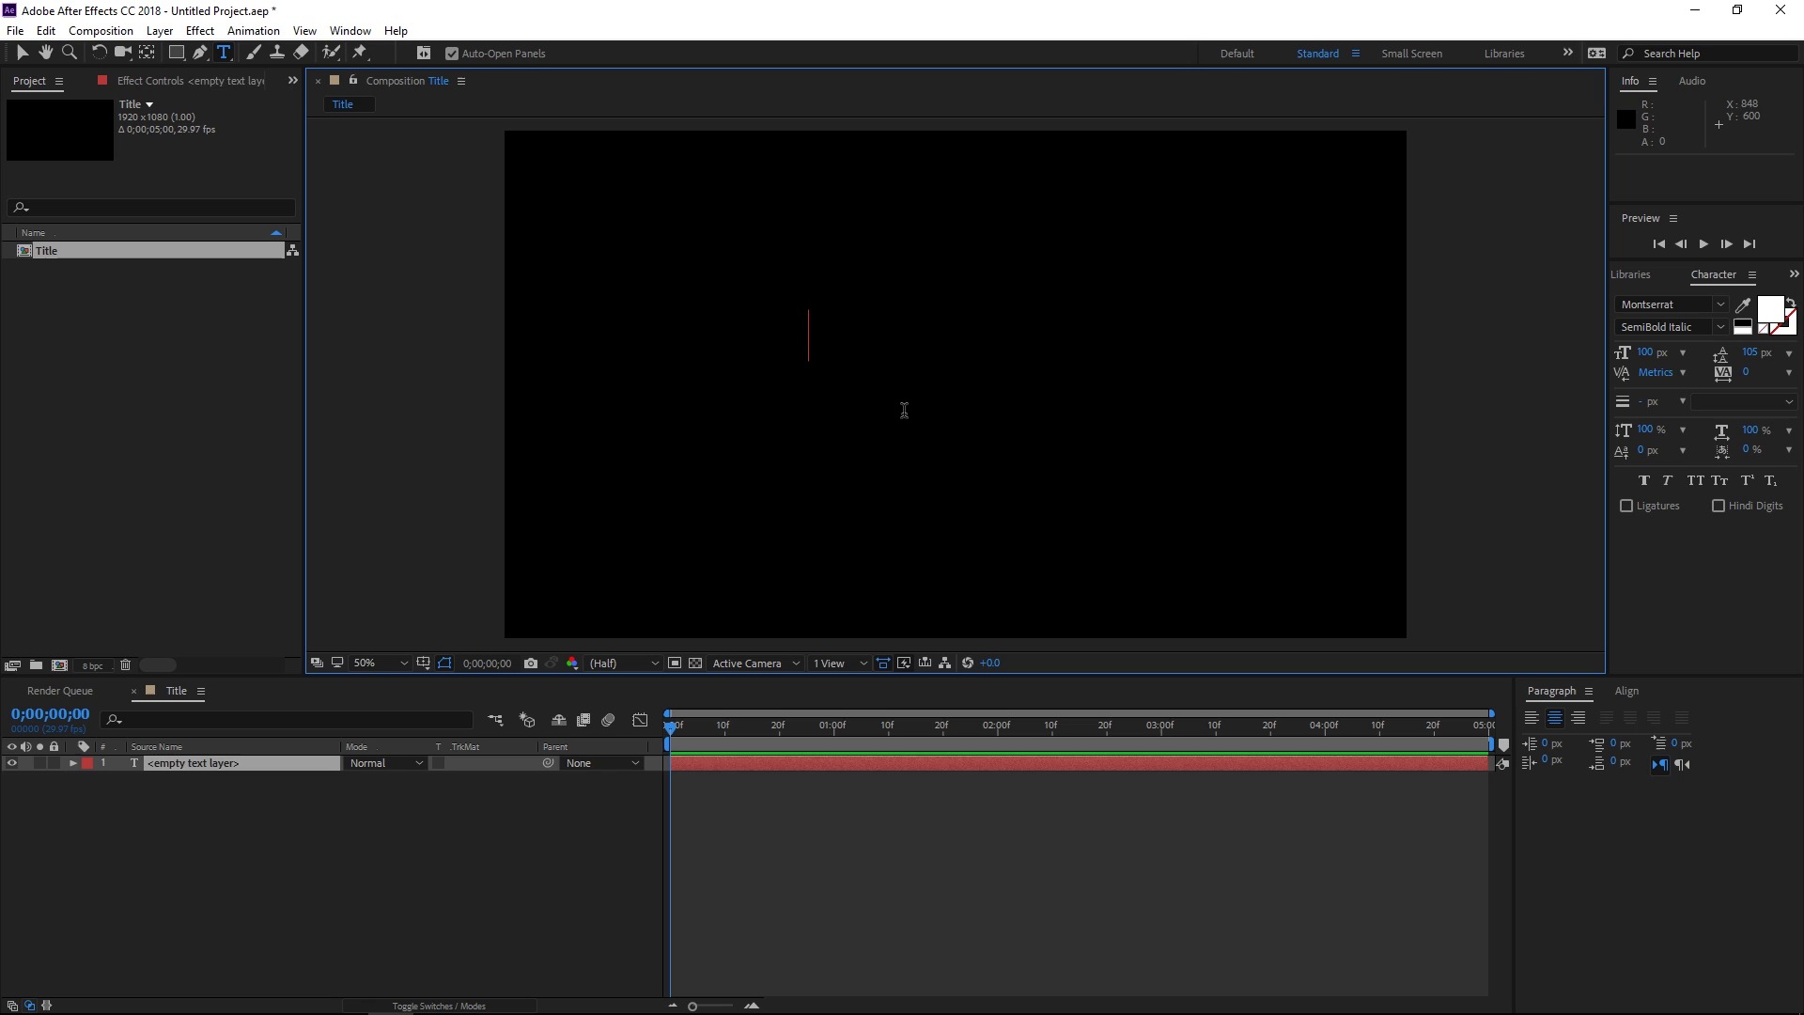
type("THIS IS A VERY")
key("Return")
type("IMPORTANT TITLE")
key("Return")
type("#BOLD #ITA")
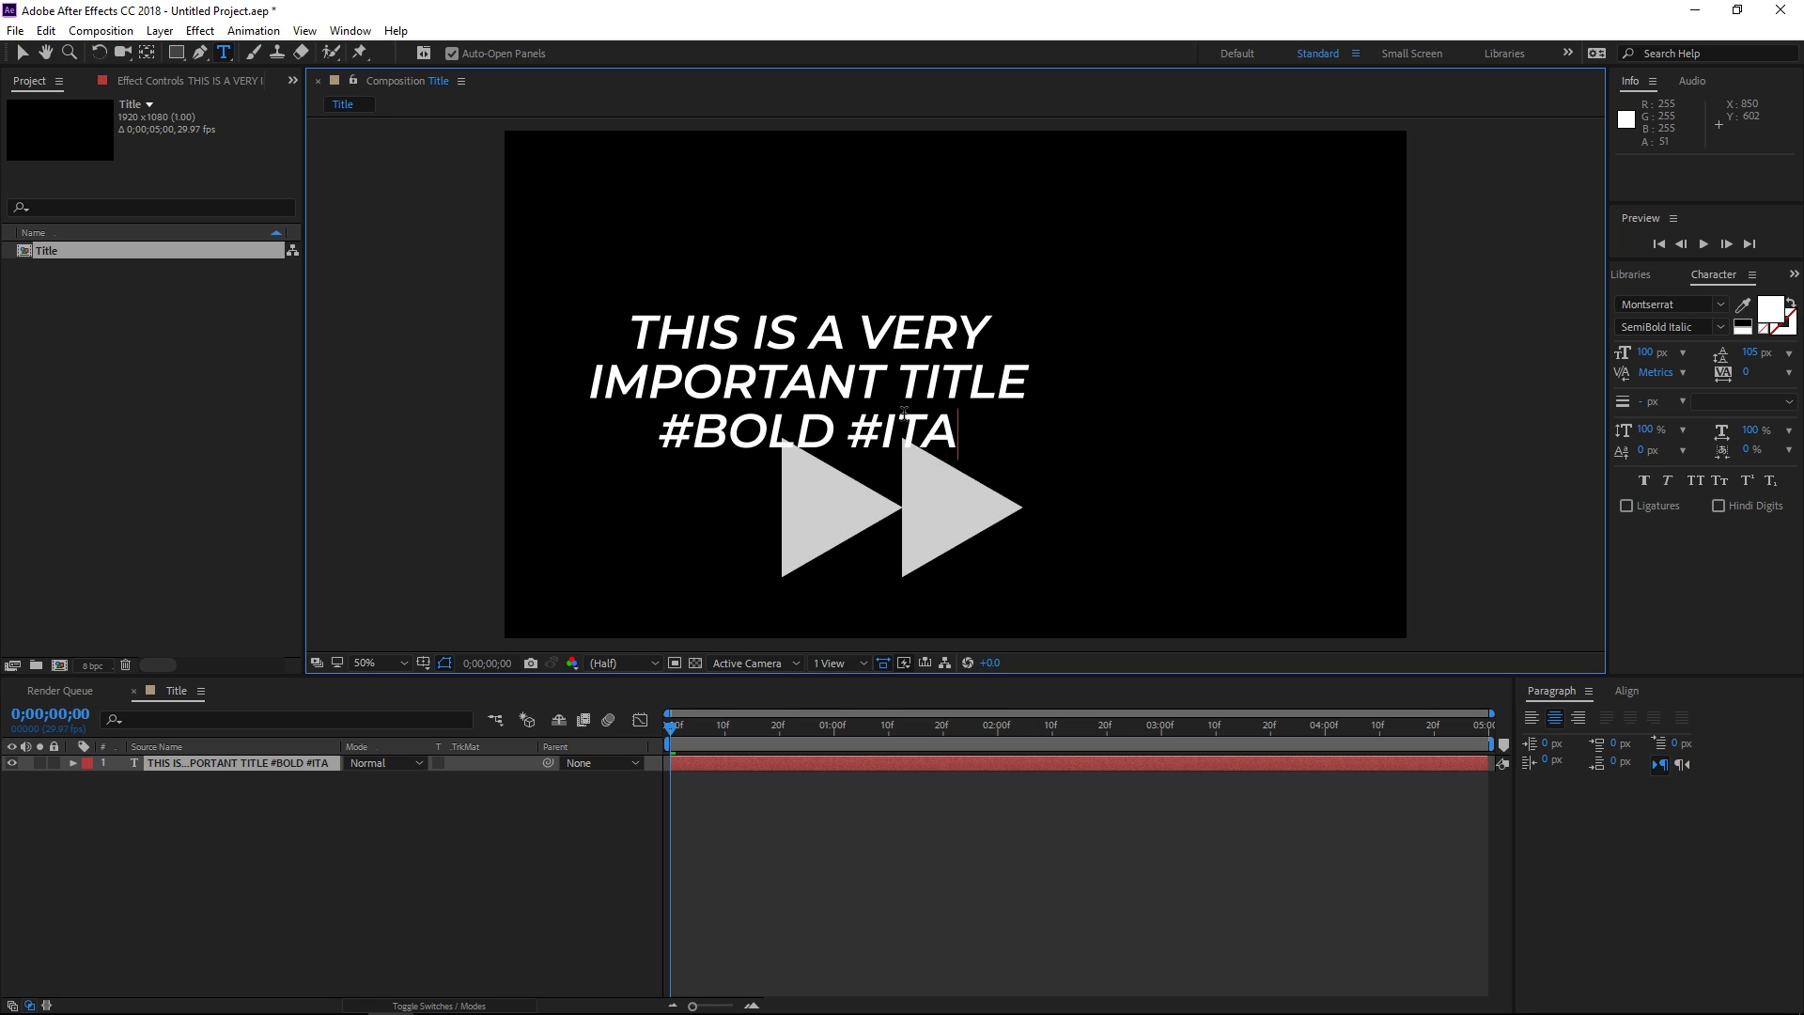
type("LIC")
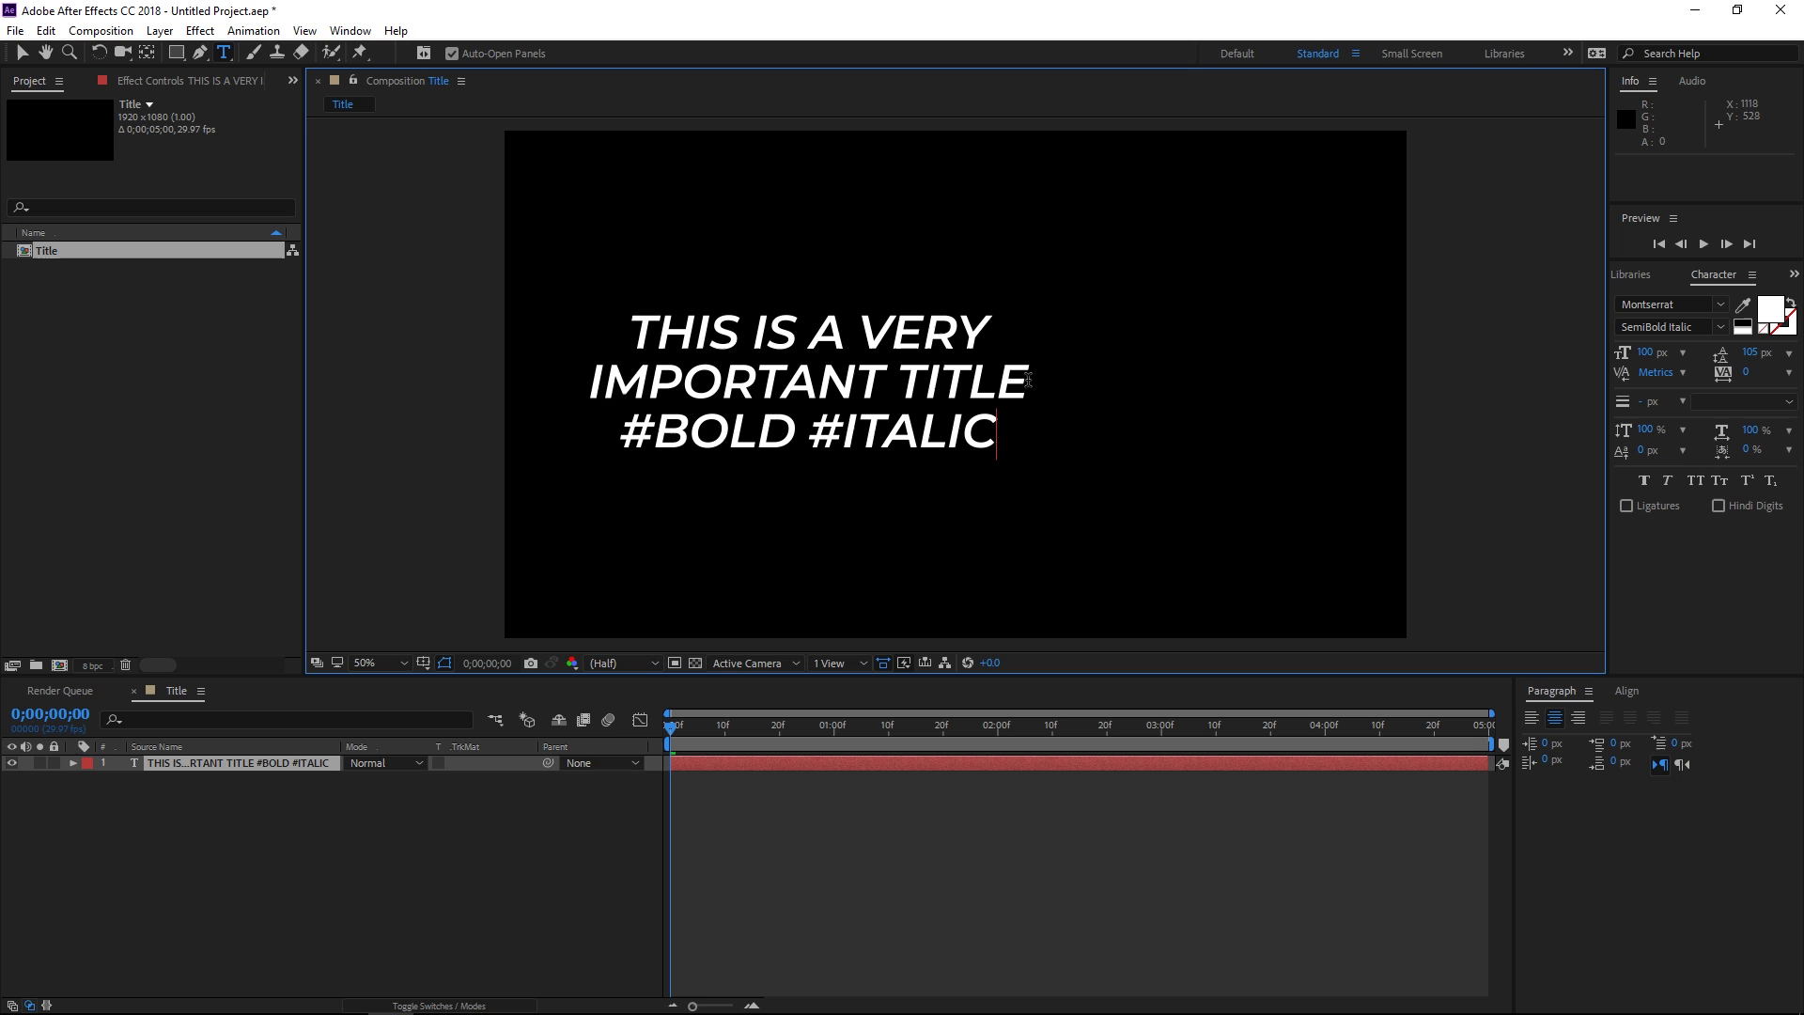
Step: Set the first two title lines to upright Montserrat SemiBold
left_click_drag(999, 439, 1035, 380)
left_click(631, 327)
left_click(1725, 332)
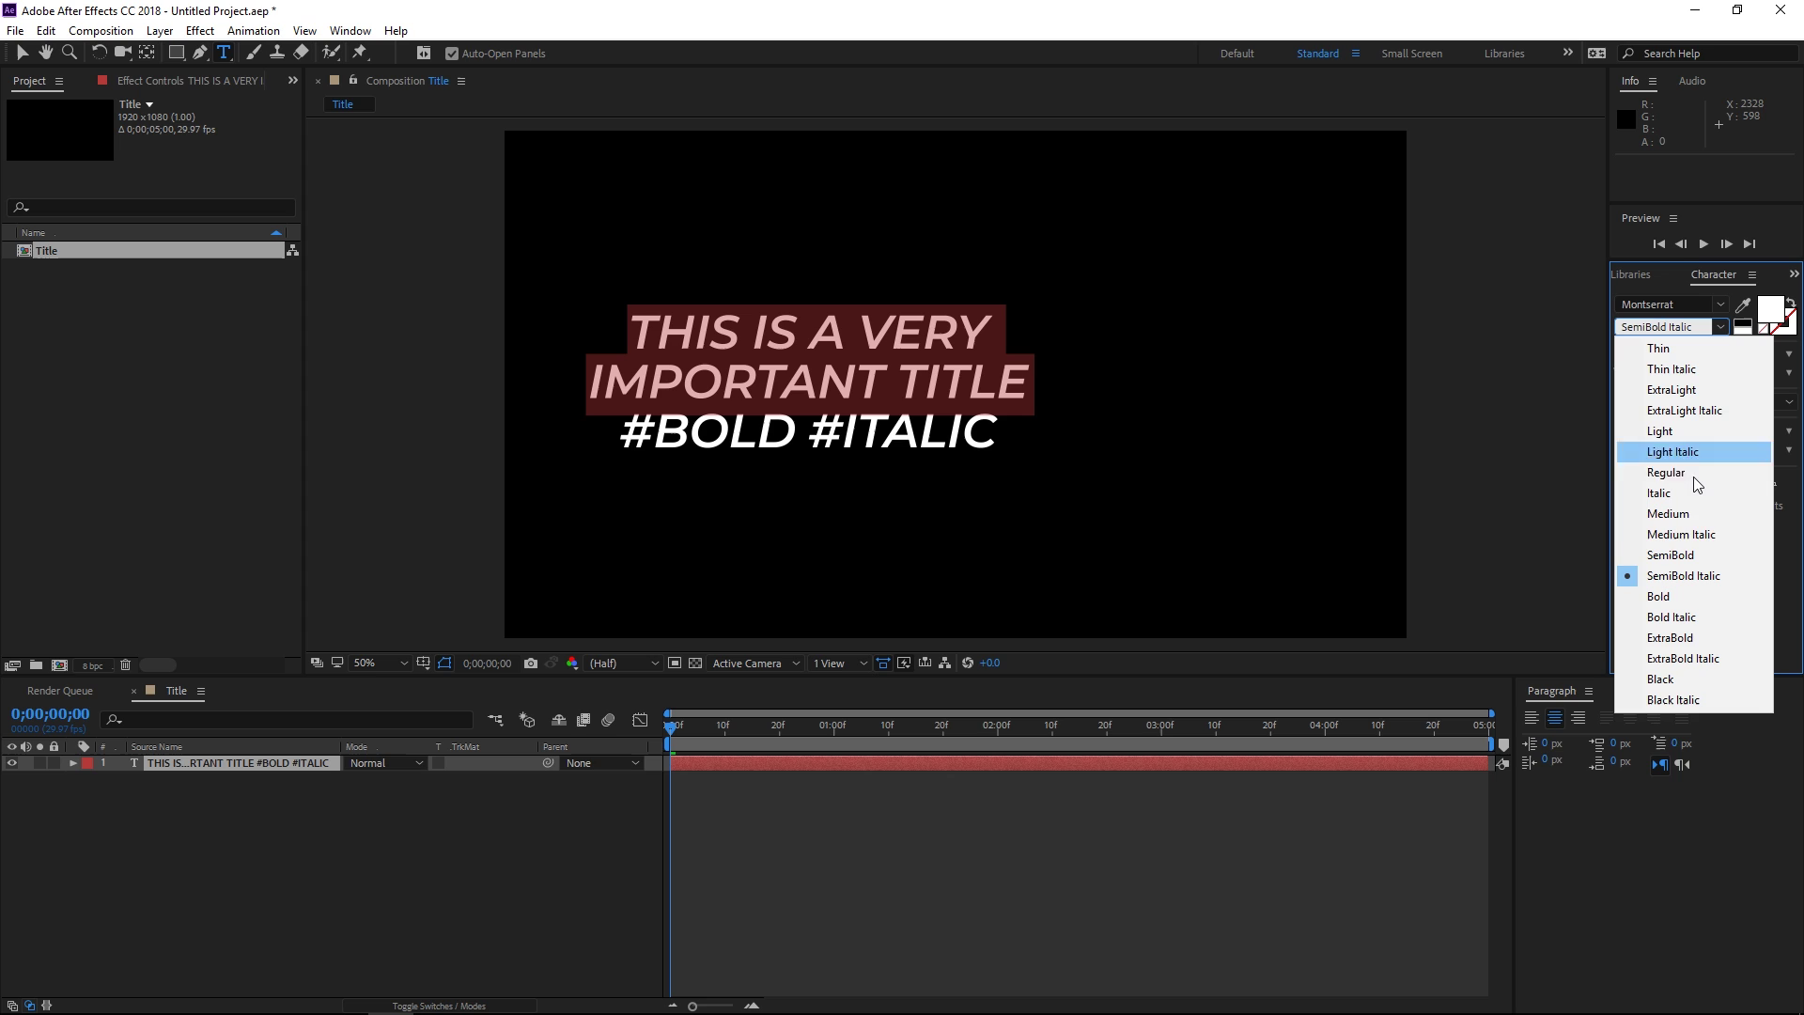
left_click(1679, 551)
left_click(800, 437)
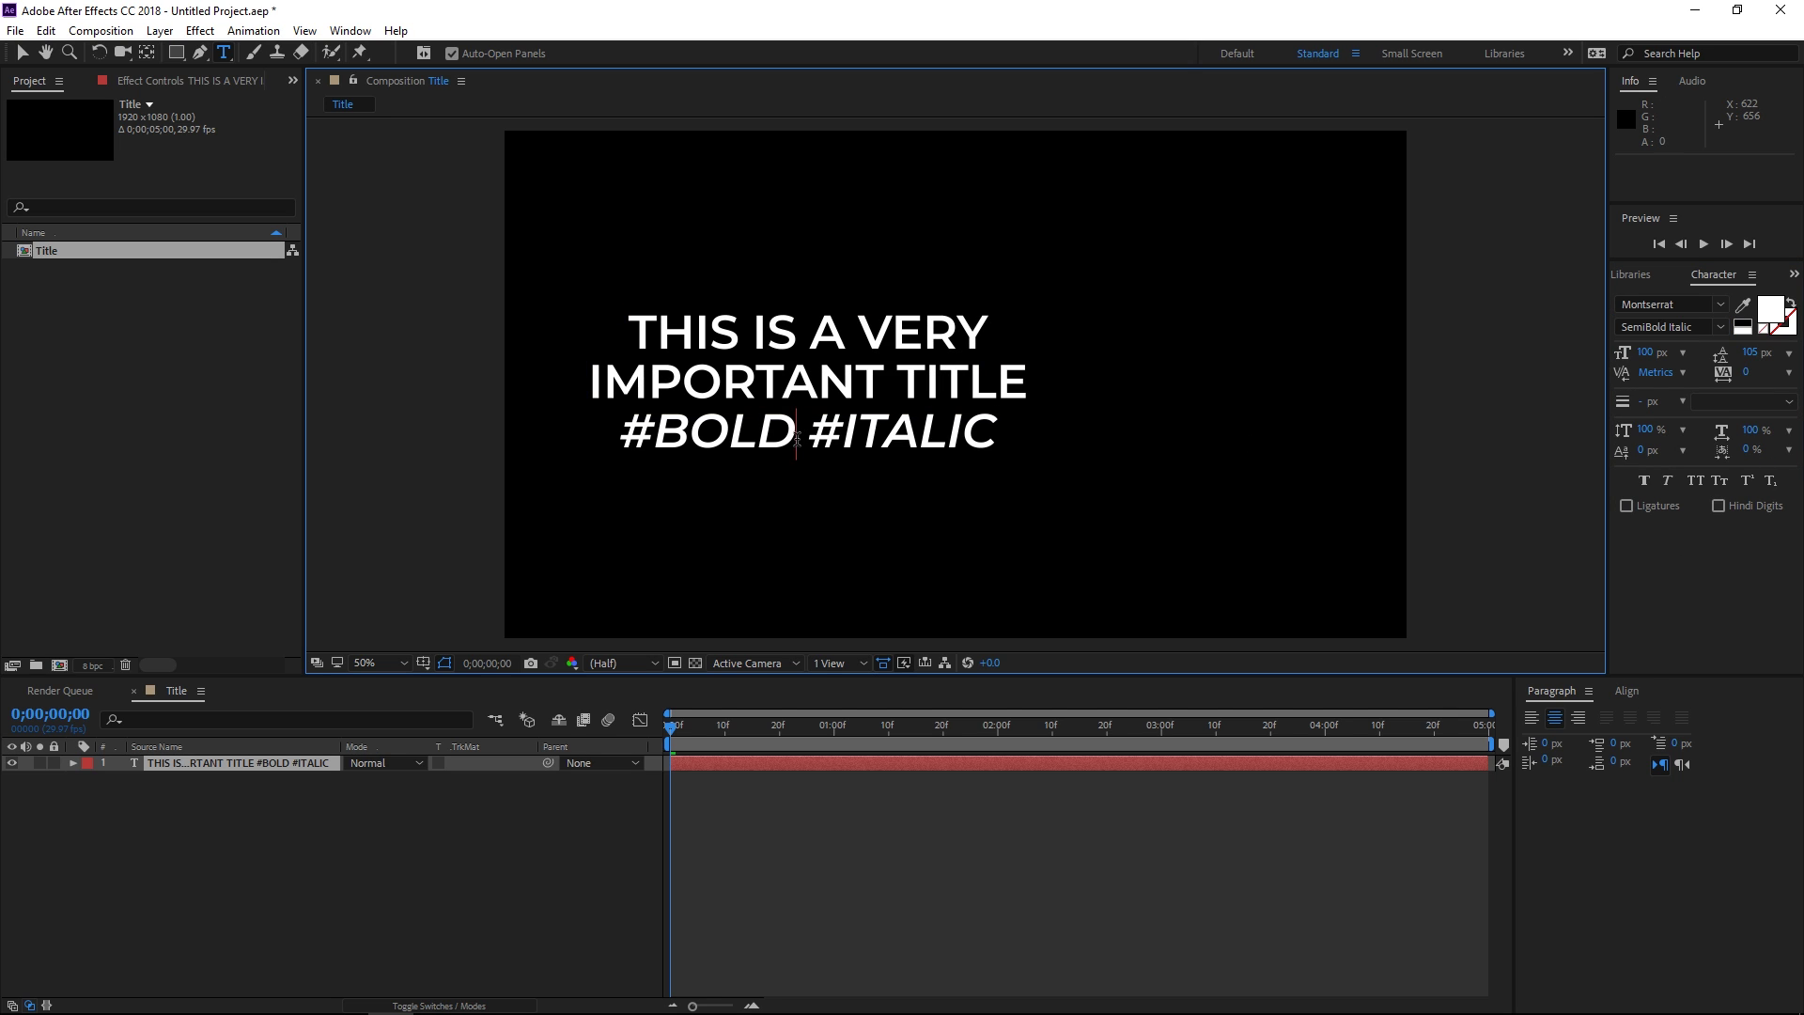
Step: Set the word #BOLD to upright Bold, leaving #ITALIC italic
left_click_drag(607, 437, 800, 437)
left_click(1718, 329)
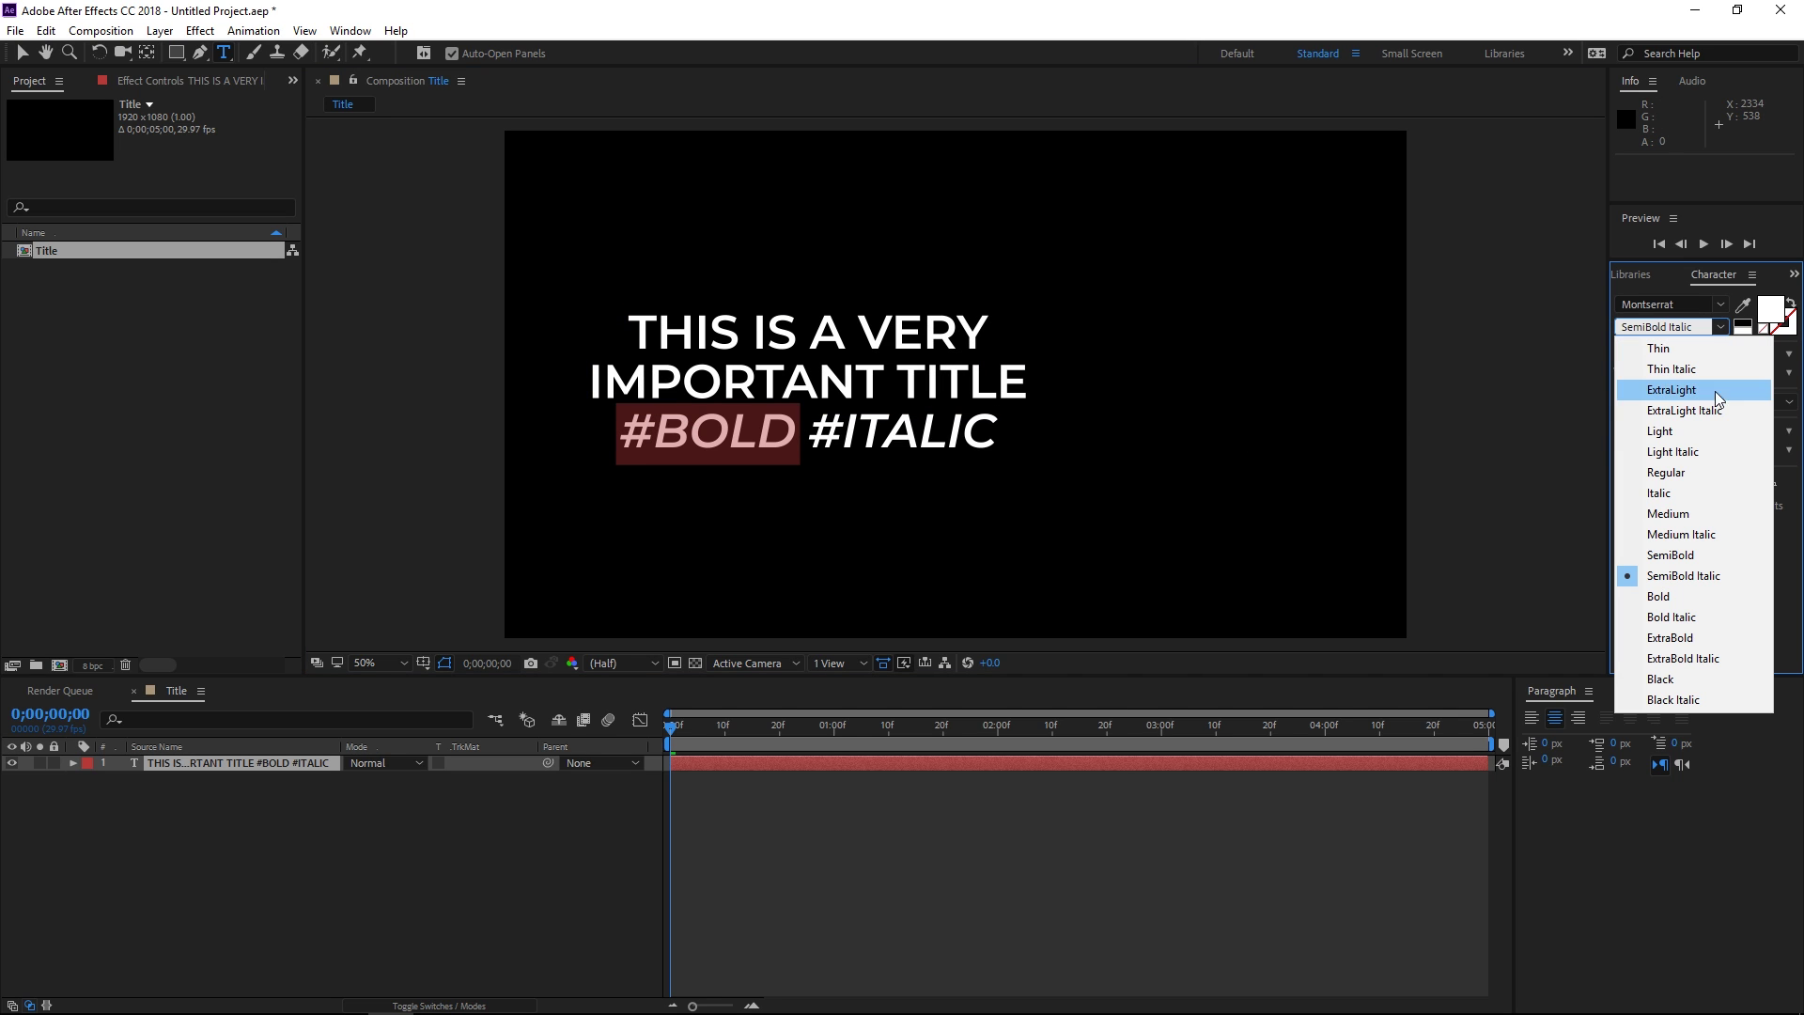
left_click(1673, 599)
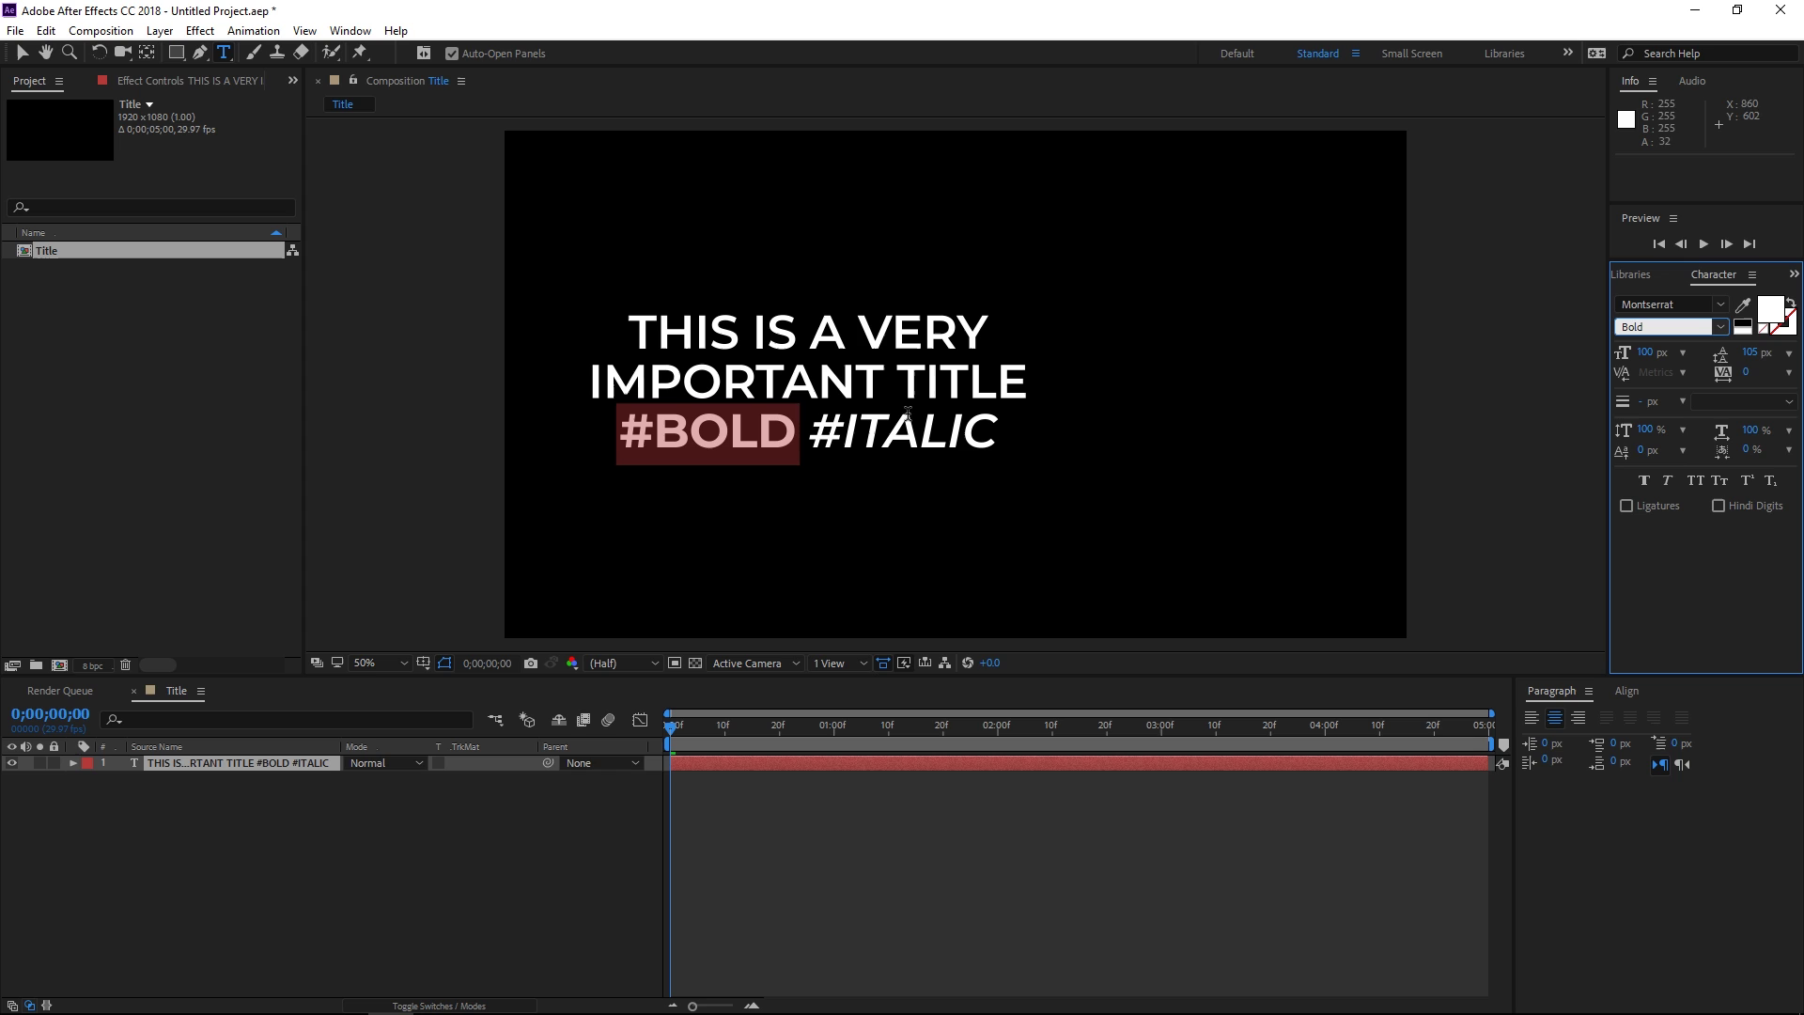
left_click(835, 433)
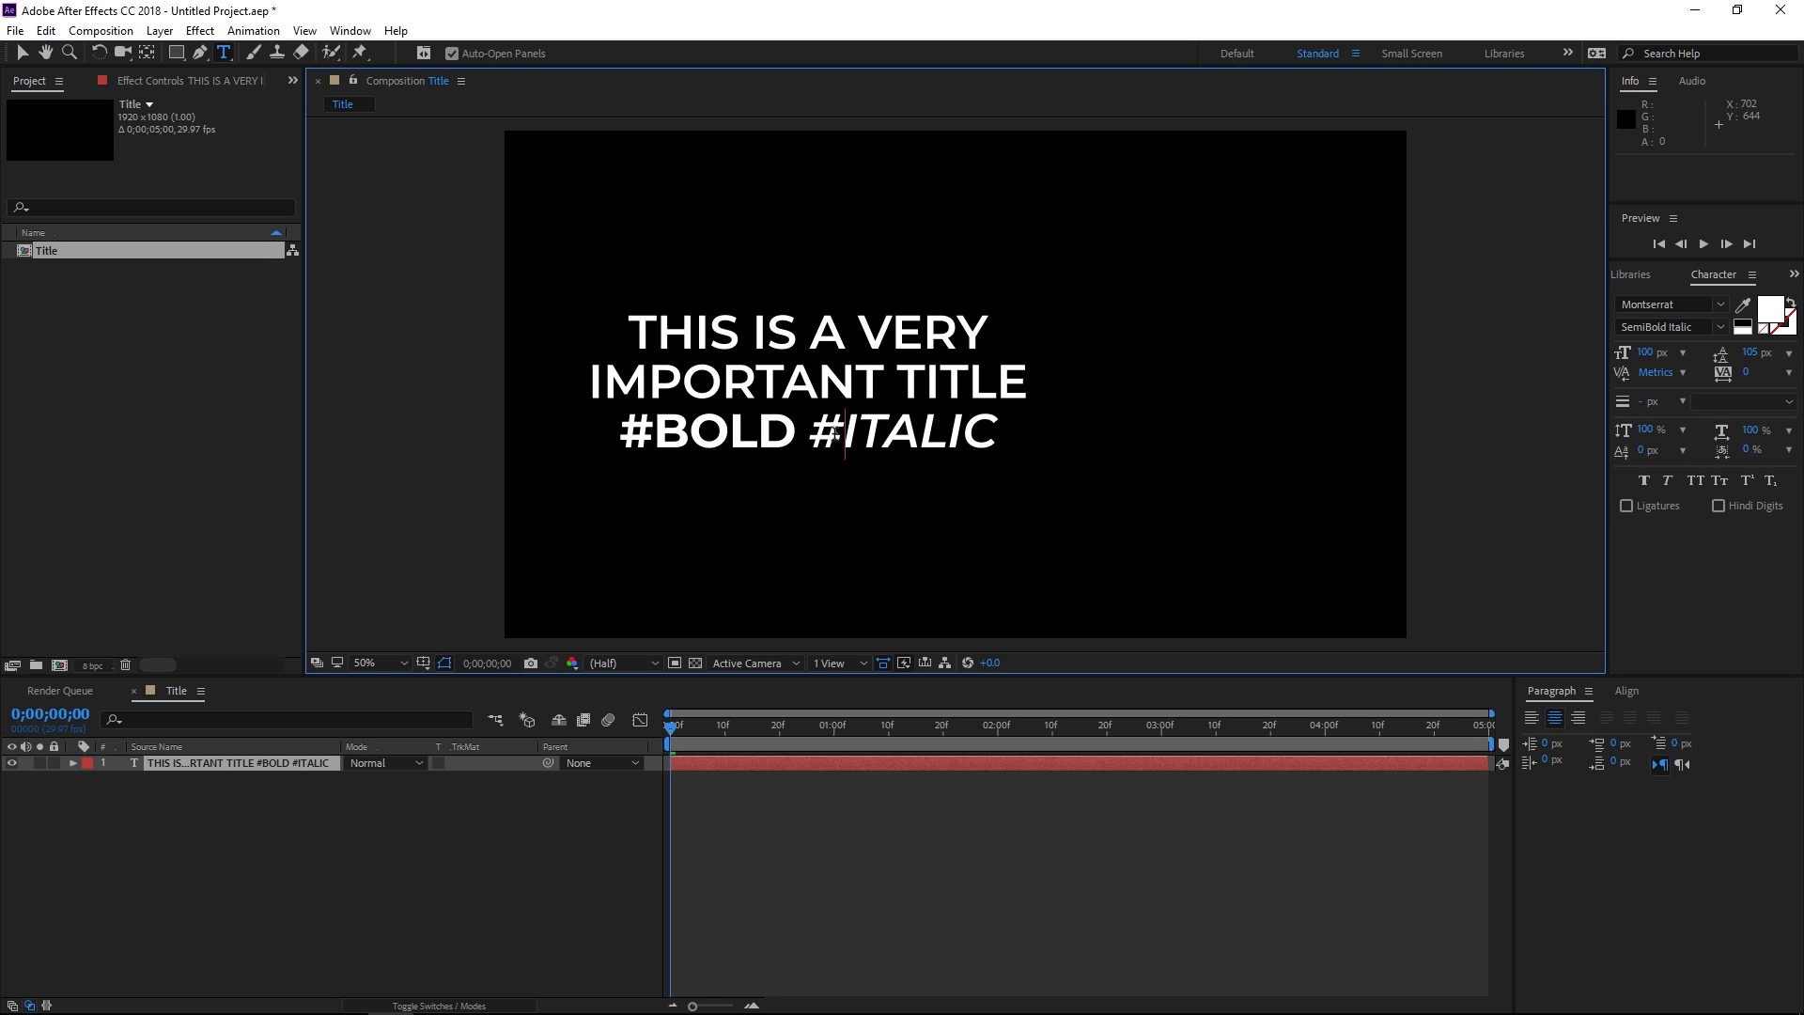
Step: Commit the text, align it to the horizontal centre, and toggle Caps Lock to restore refresh
left_click(21, 53)
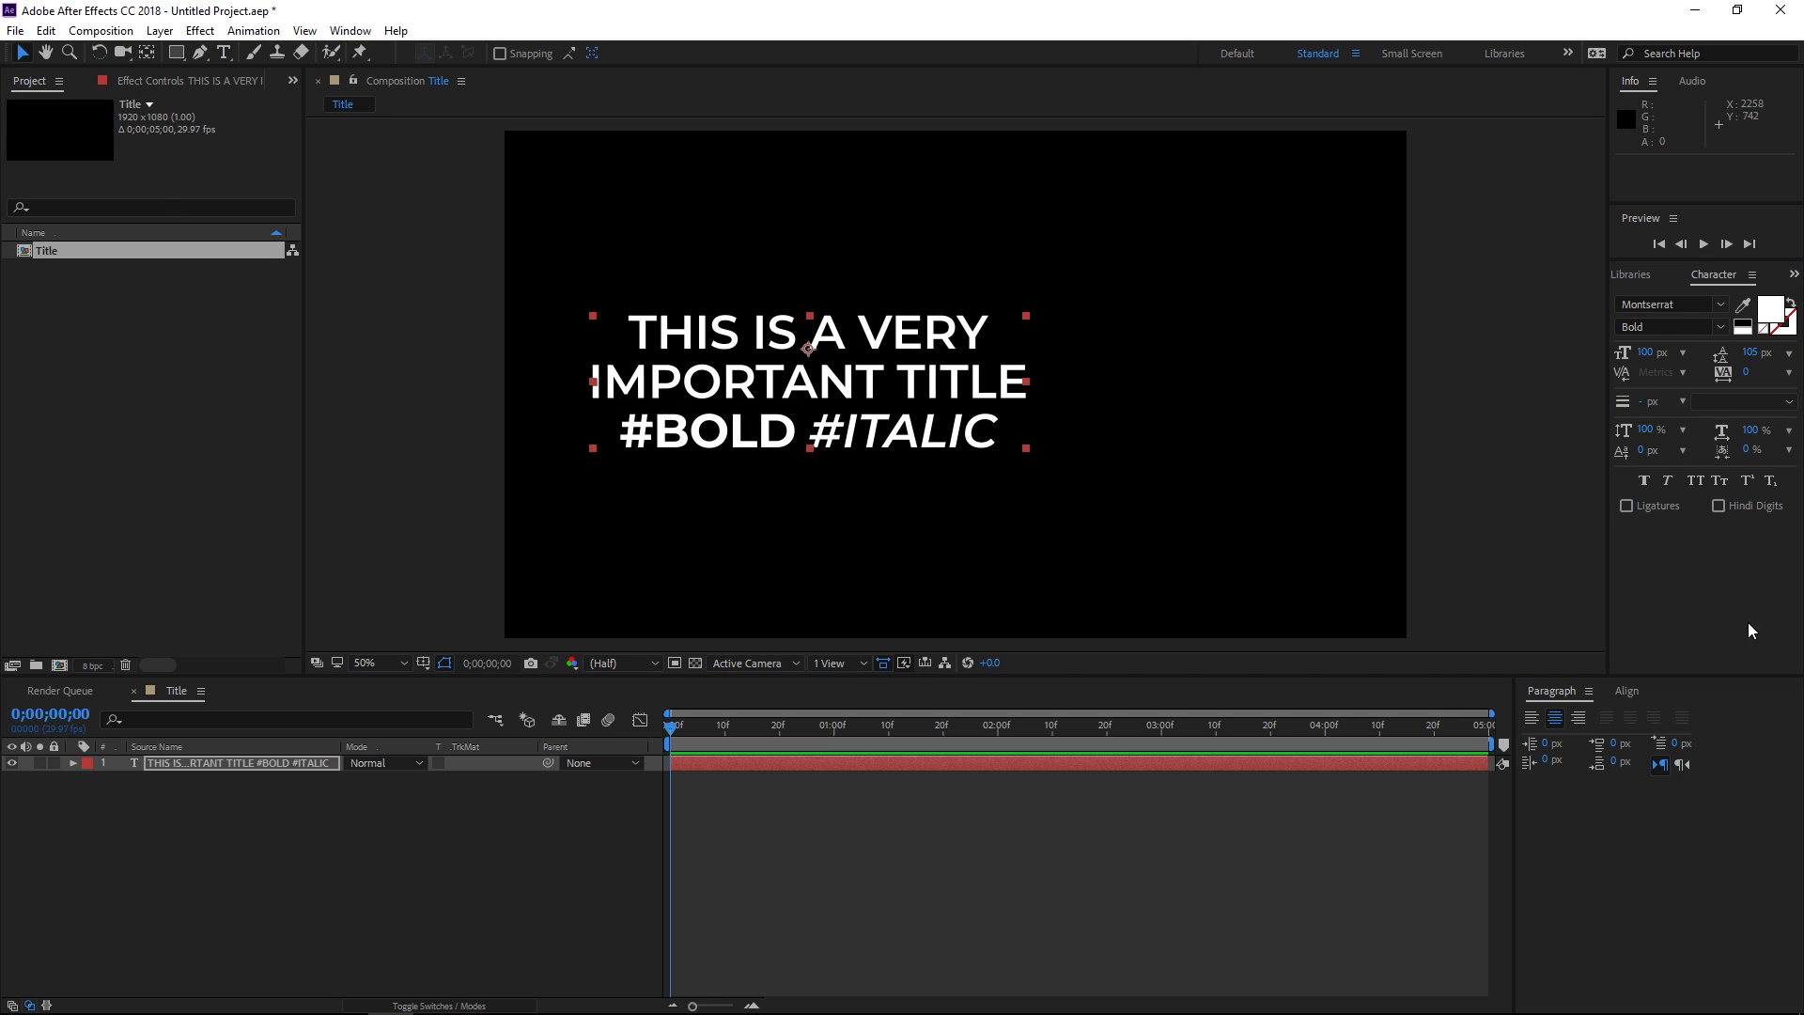
left_click(1625, 692)
left_click(1566, 738)
key("Caps_Lock")
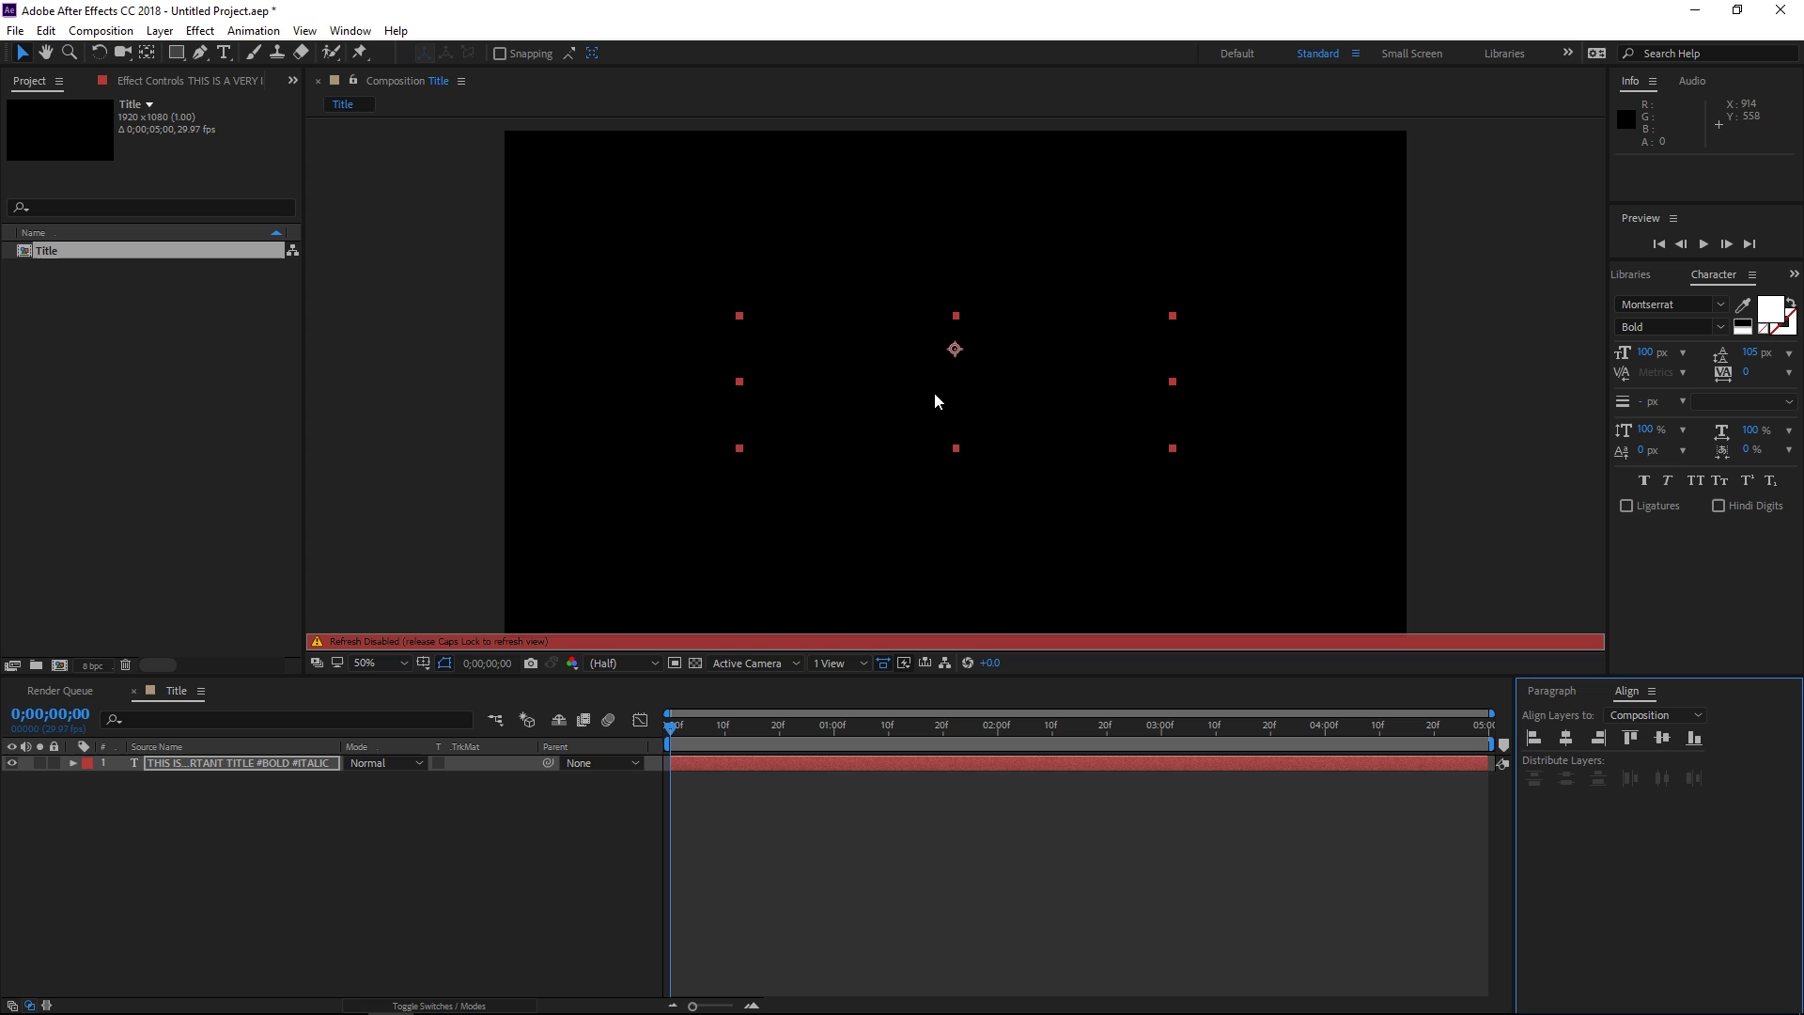
key("Caps_Lock")
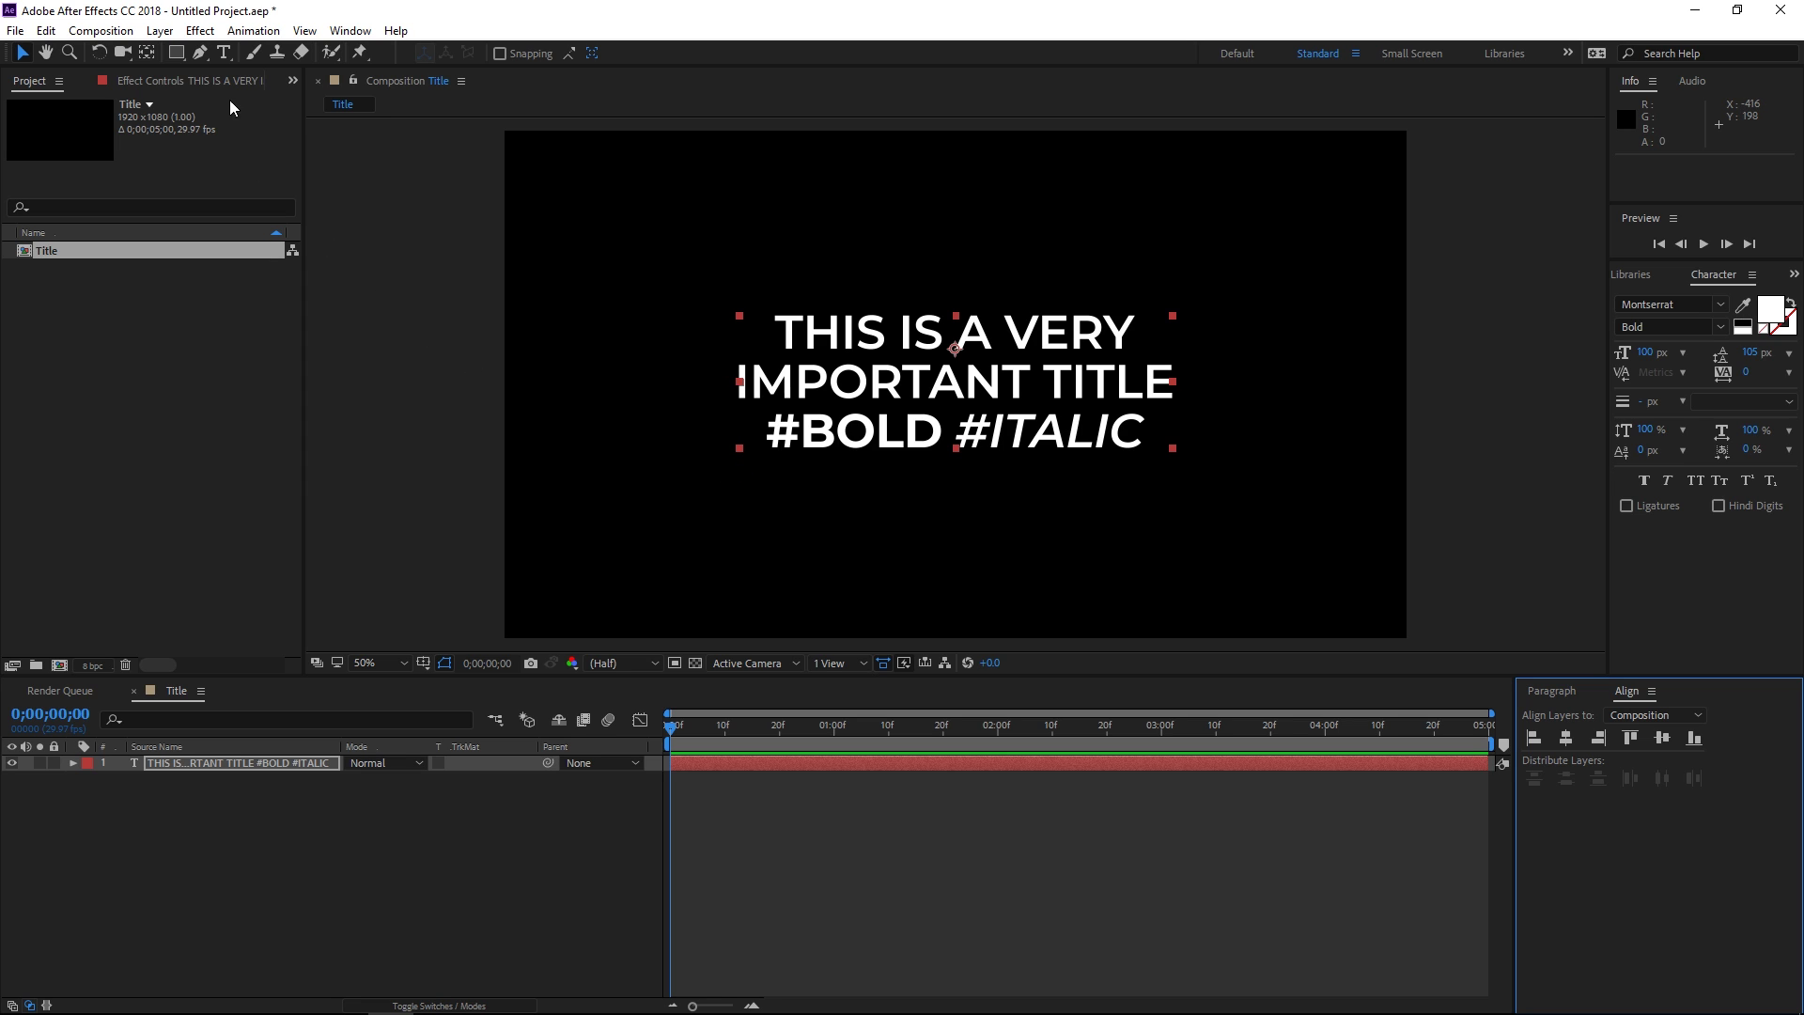
Step: Delete the second and third lines so the layer reads only THIS IS A VERY
left_click(229, 58)
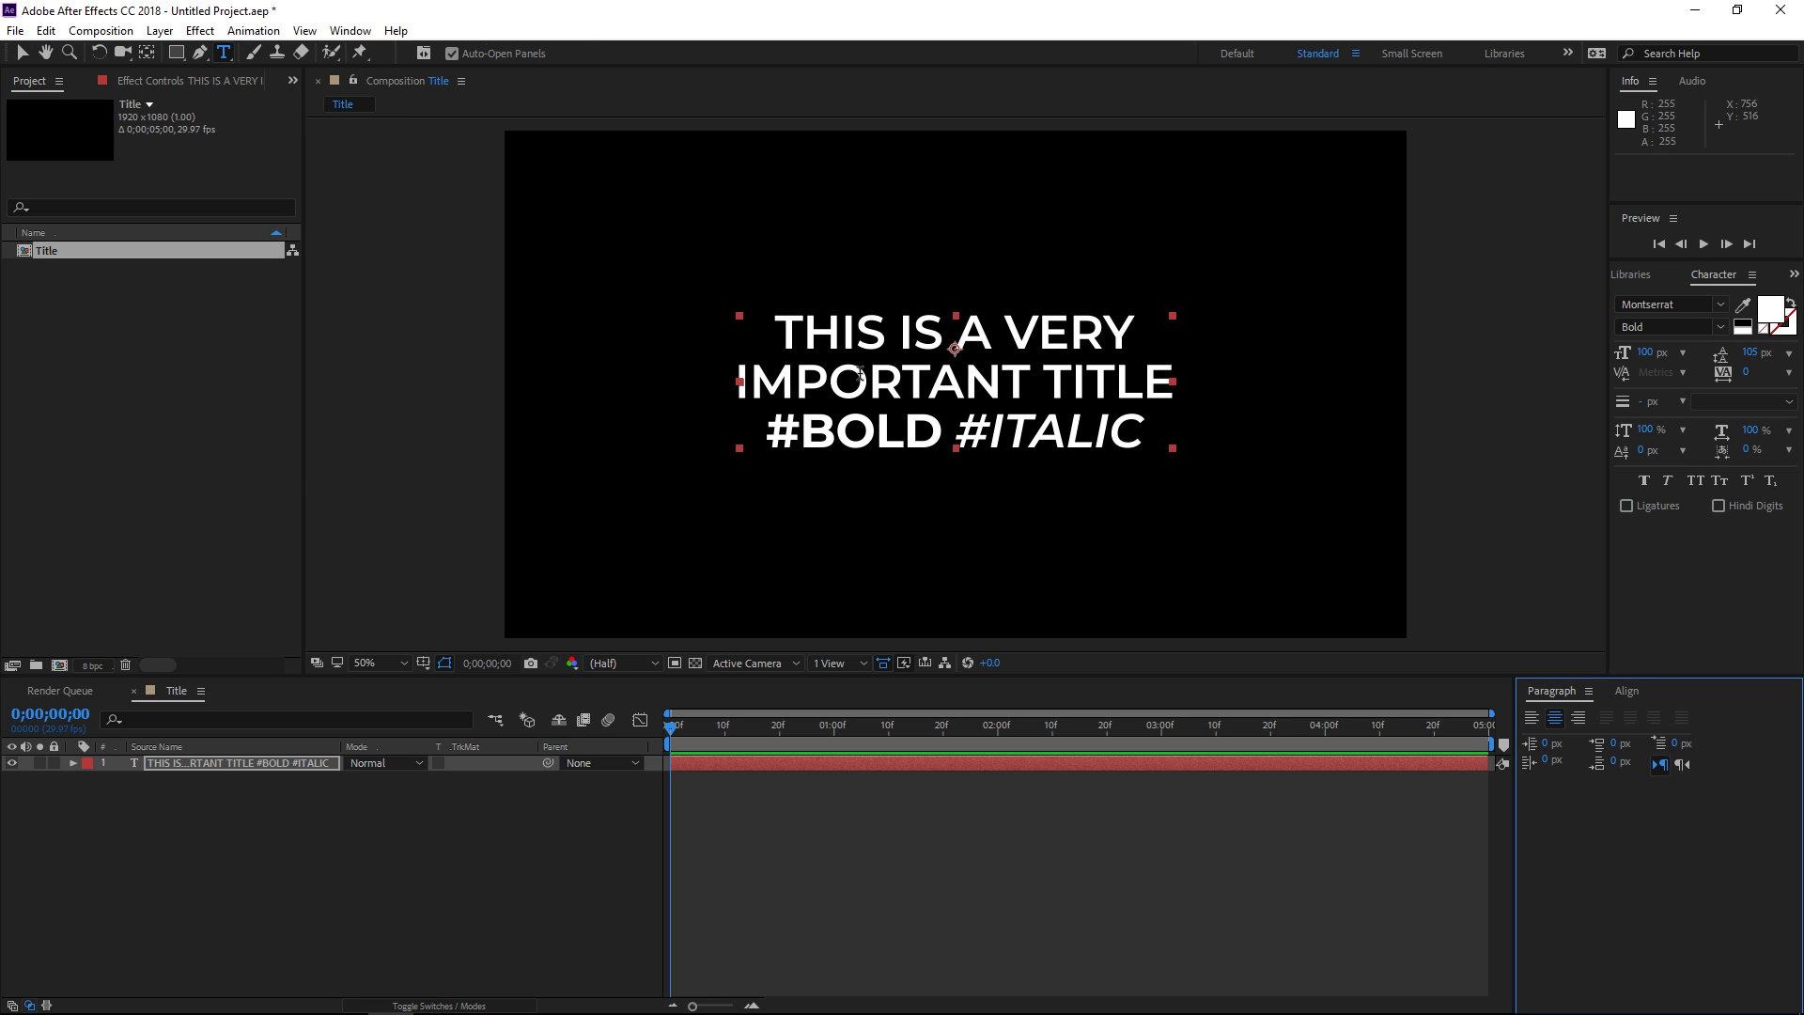
left_click_drag(737, 382, 1148, 442)
key("ctrl+c")
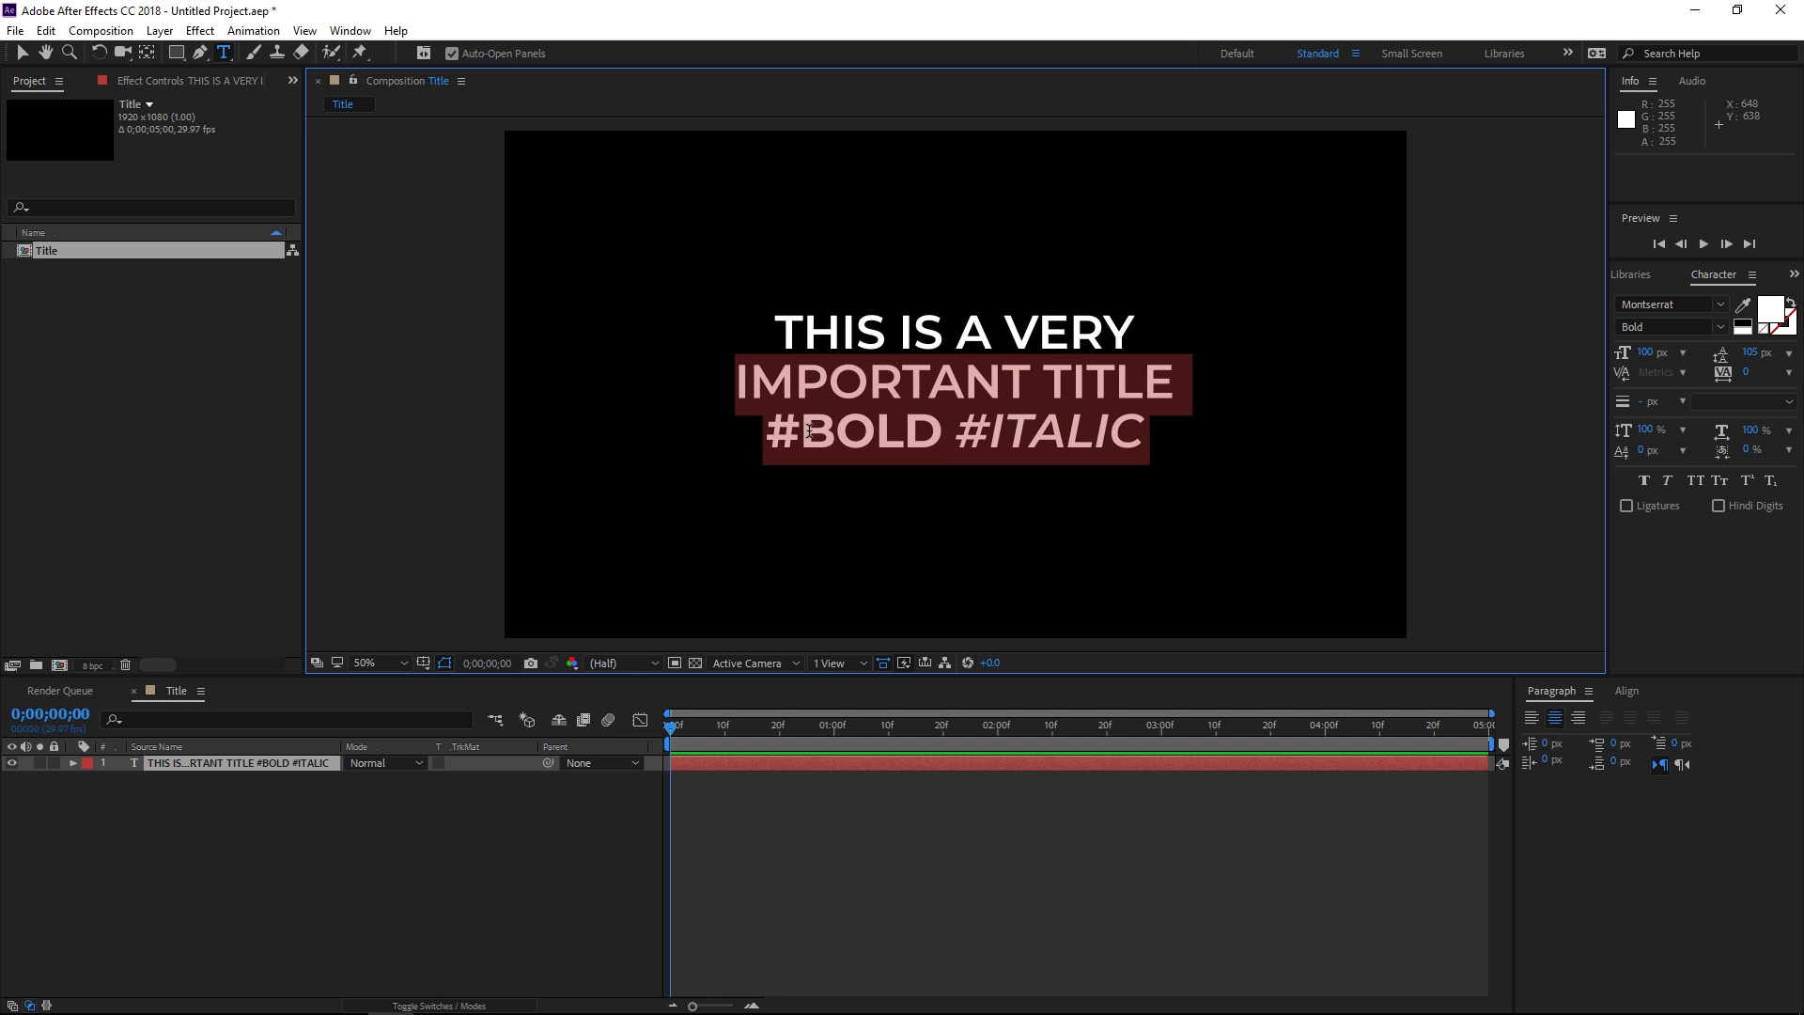
key("BackSpace")
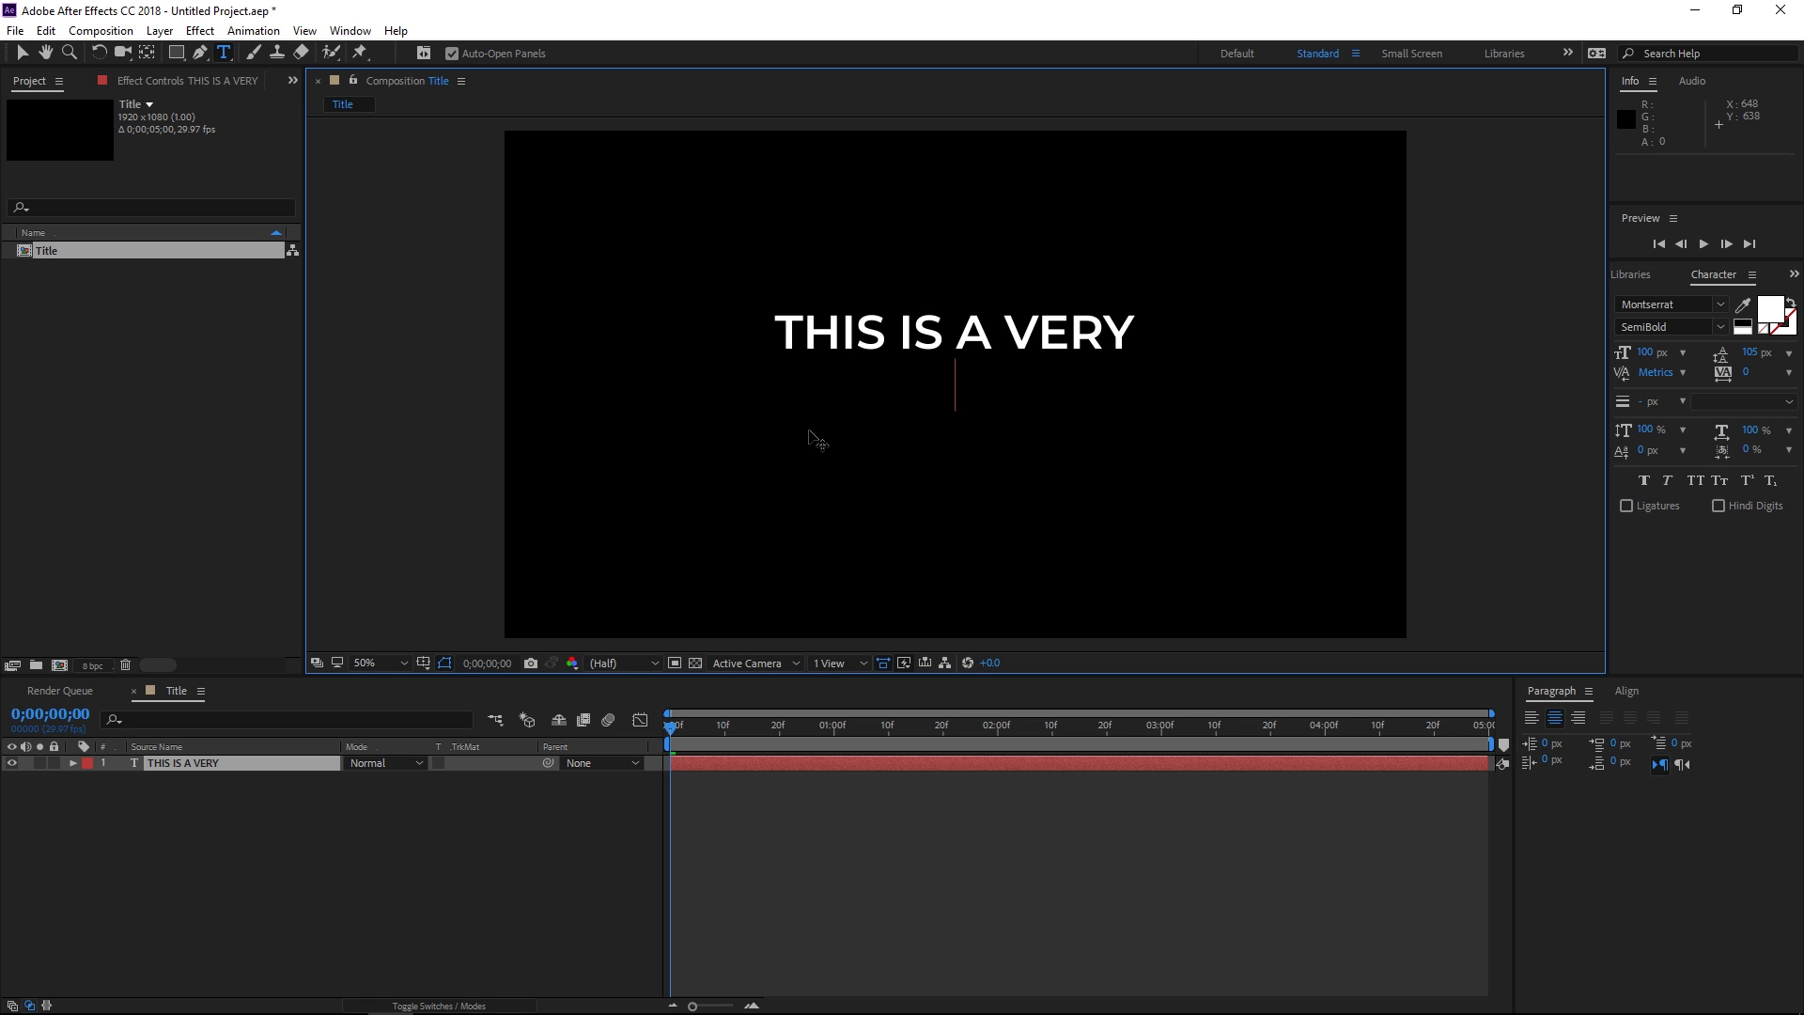
key("BackSpace")
left_click(778, 330)
key("ctrl+a")
left_click(537, 806)
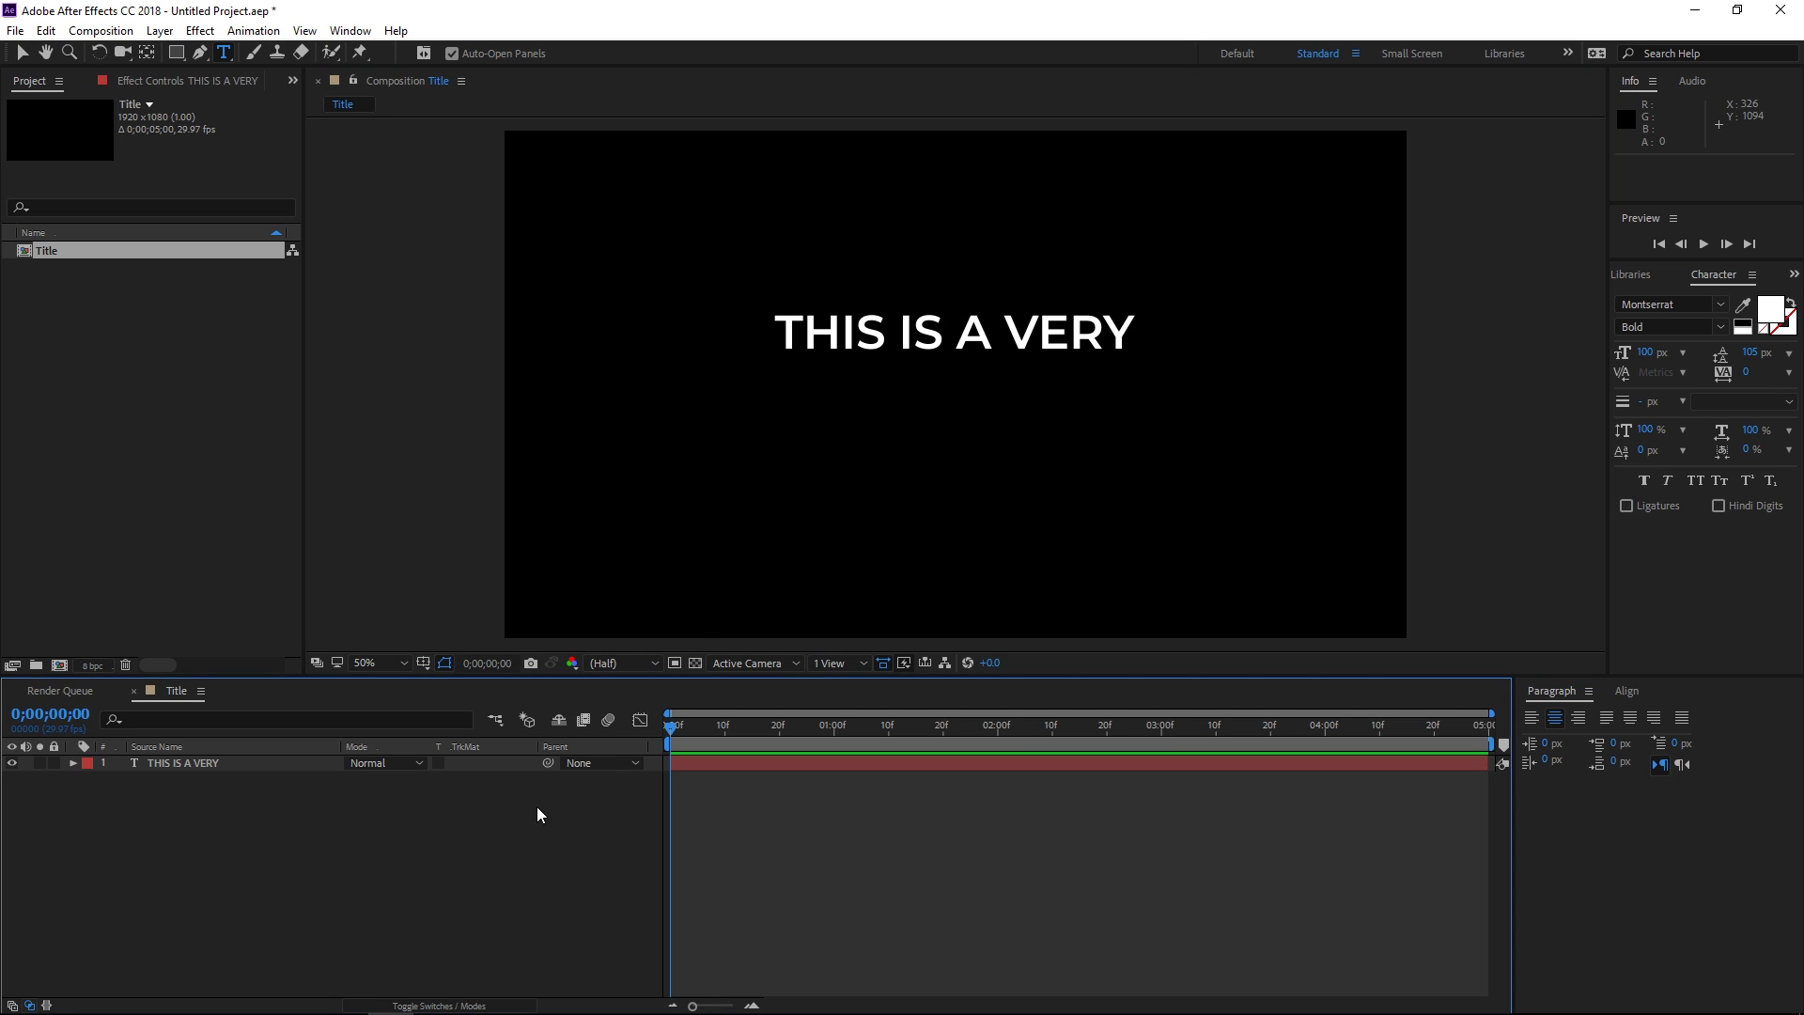
Step: Paste the lower lines into a new text layer and keep only IMPORTANT TITLE
left_click(824, 435)
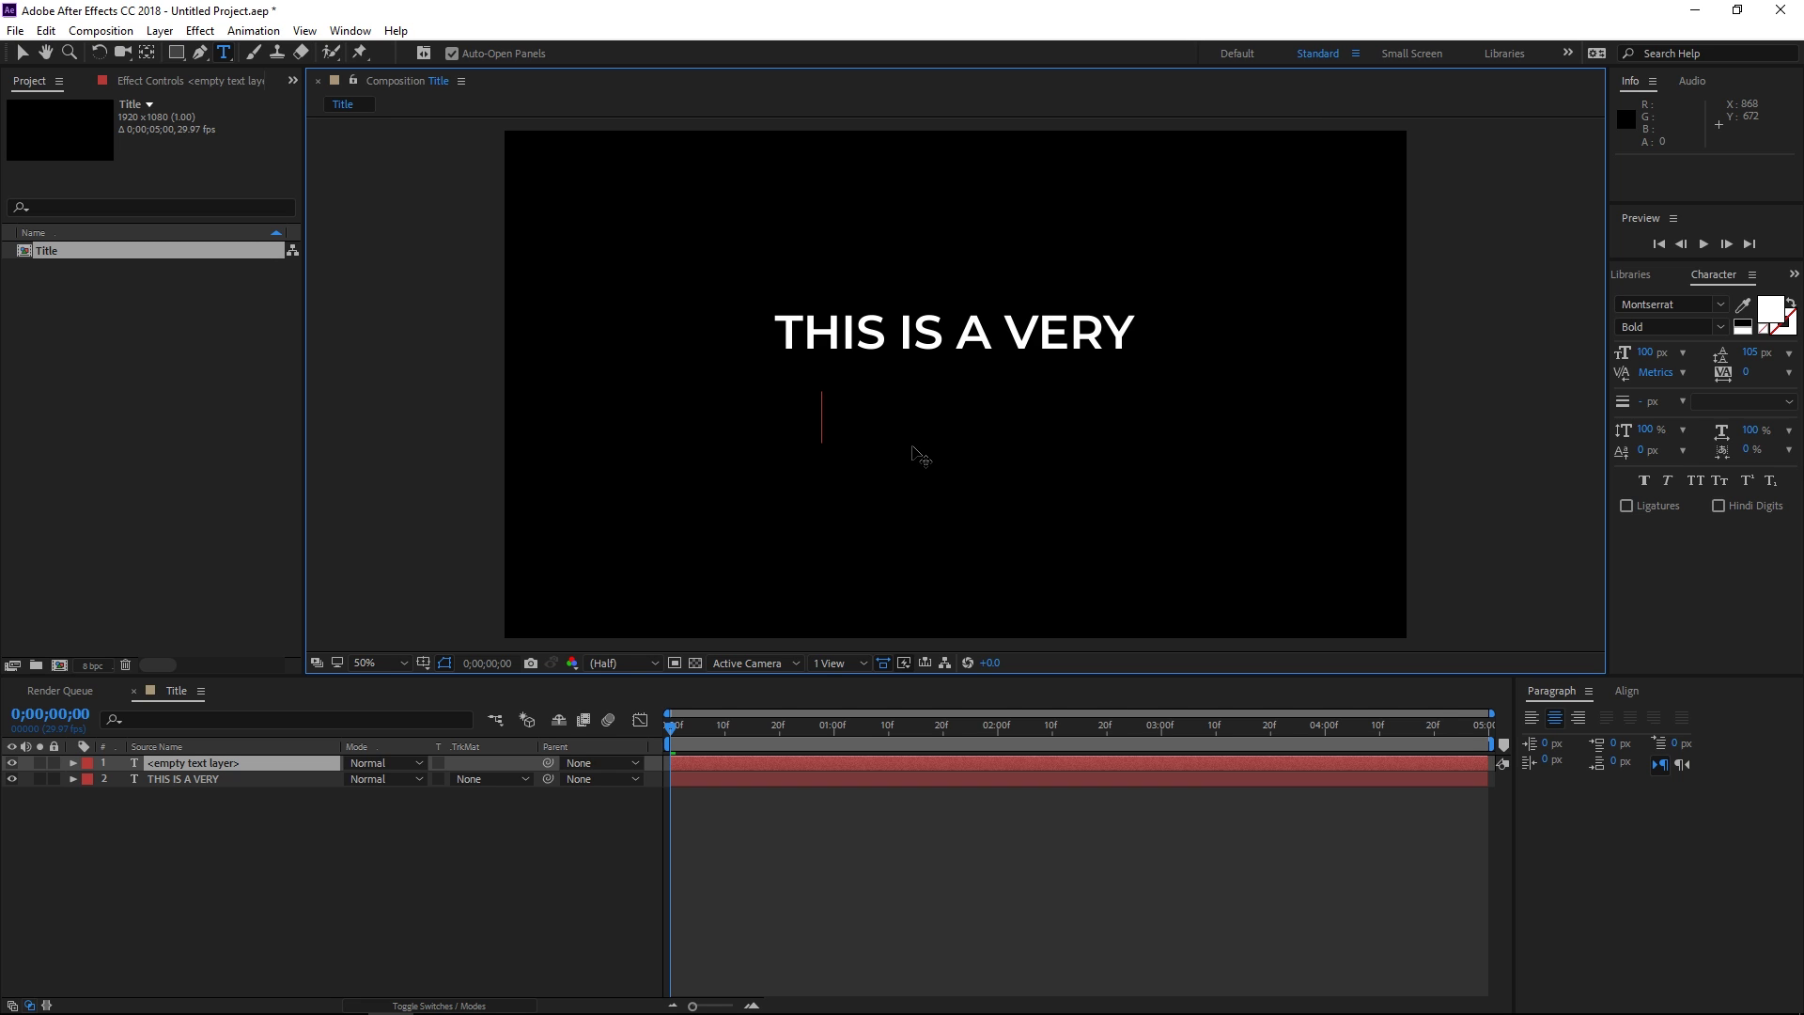
key("ctrl+v")
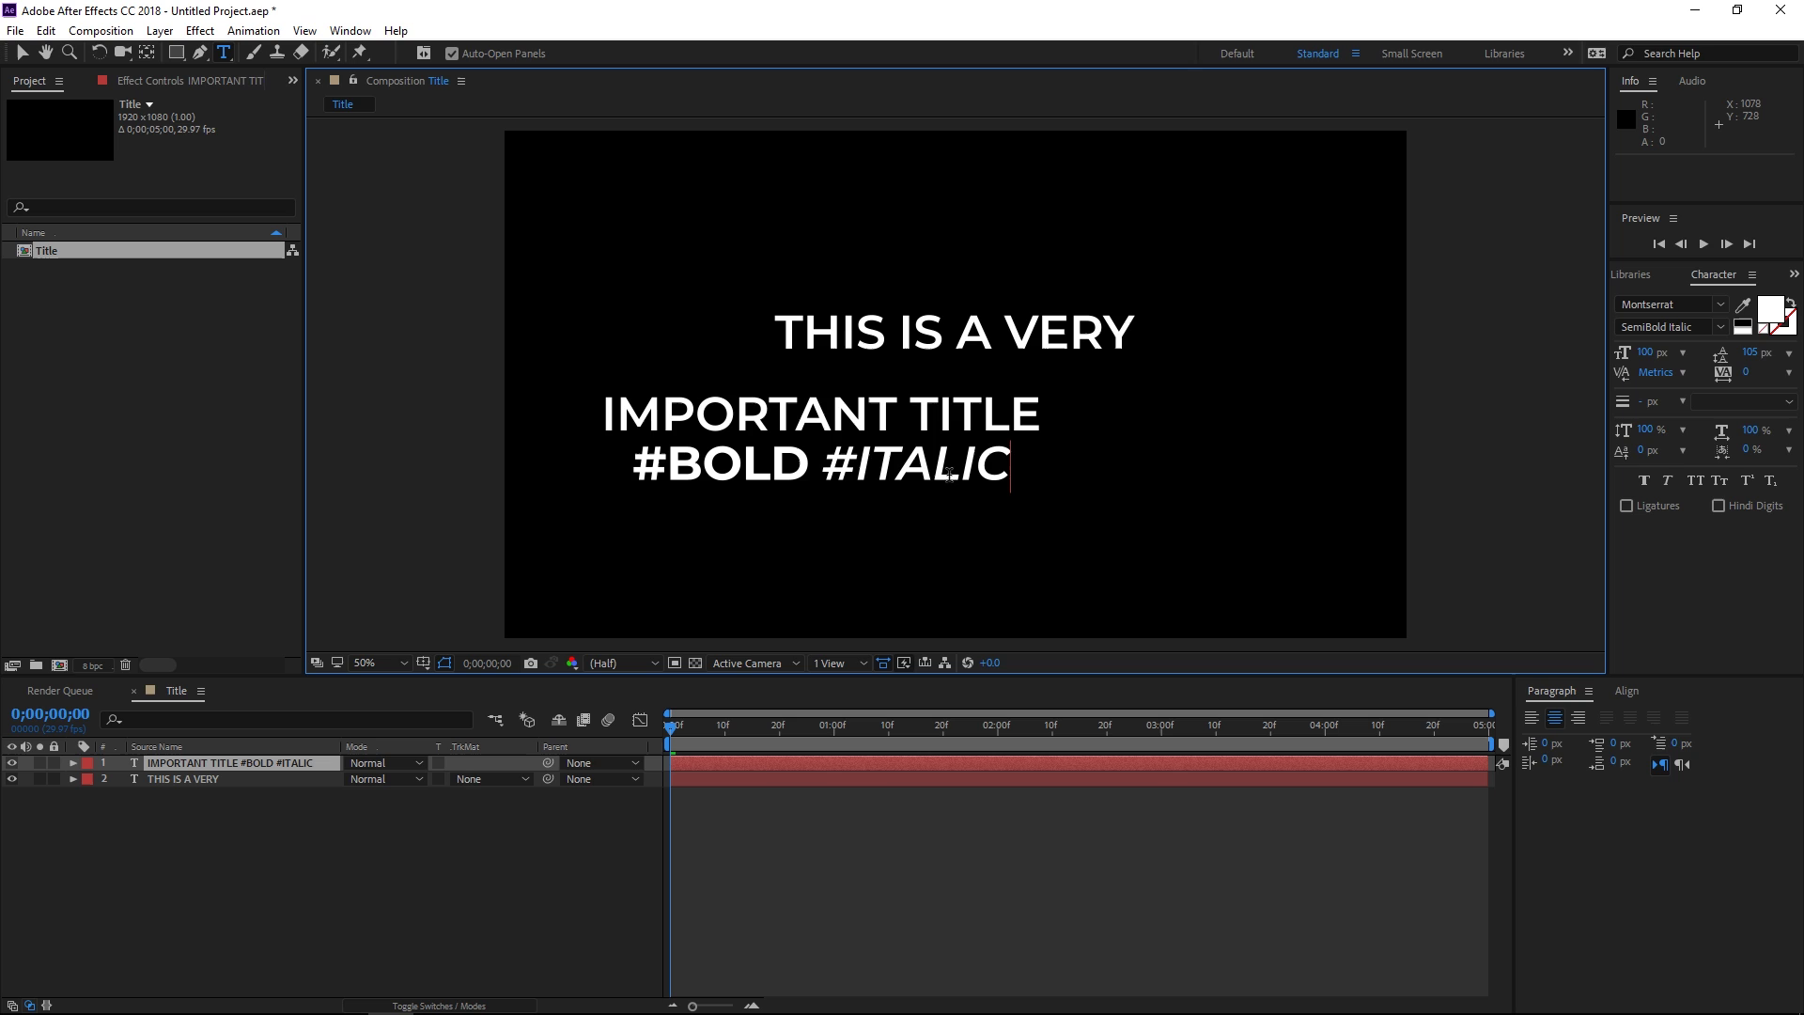
left_click_drag(1011, 470, 642, 455)
key("ctrl+c")
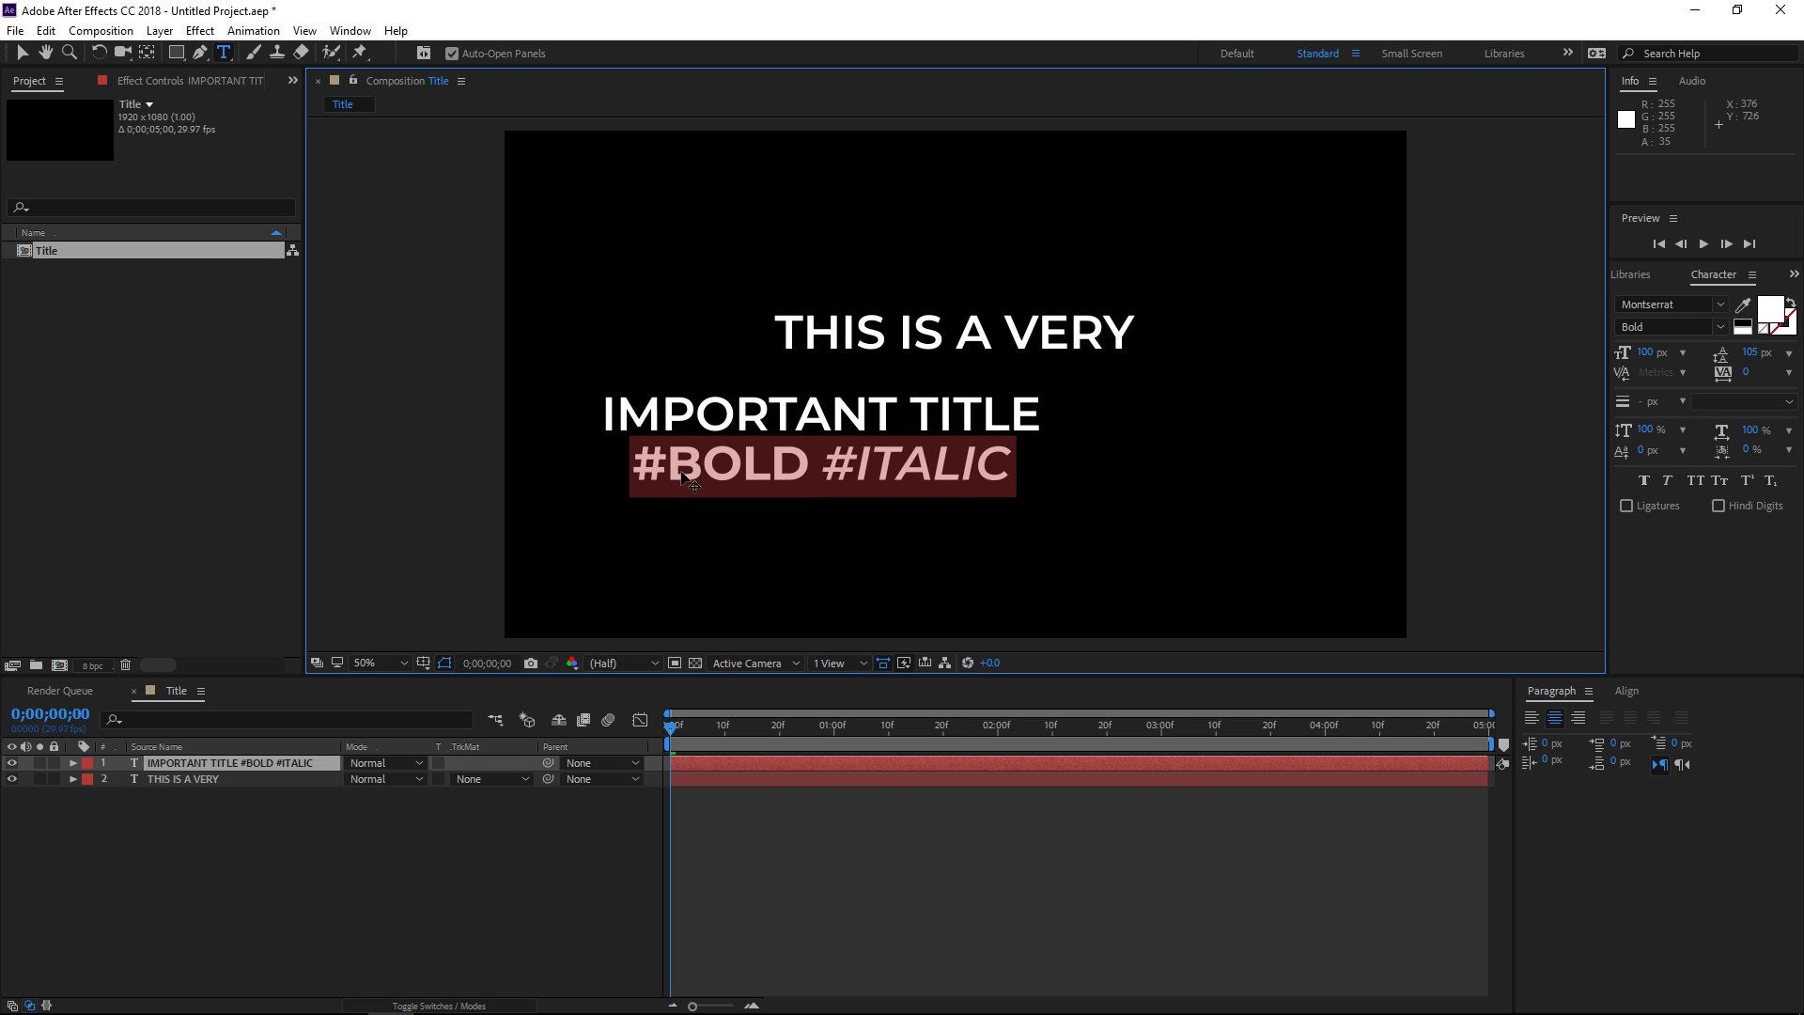
key("BackSpace")
key("BackSpace")
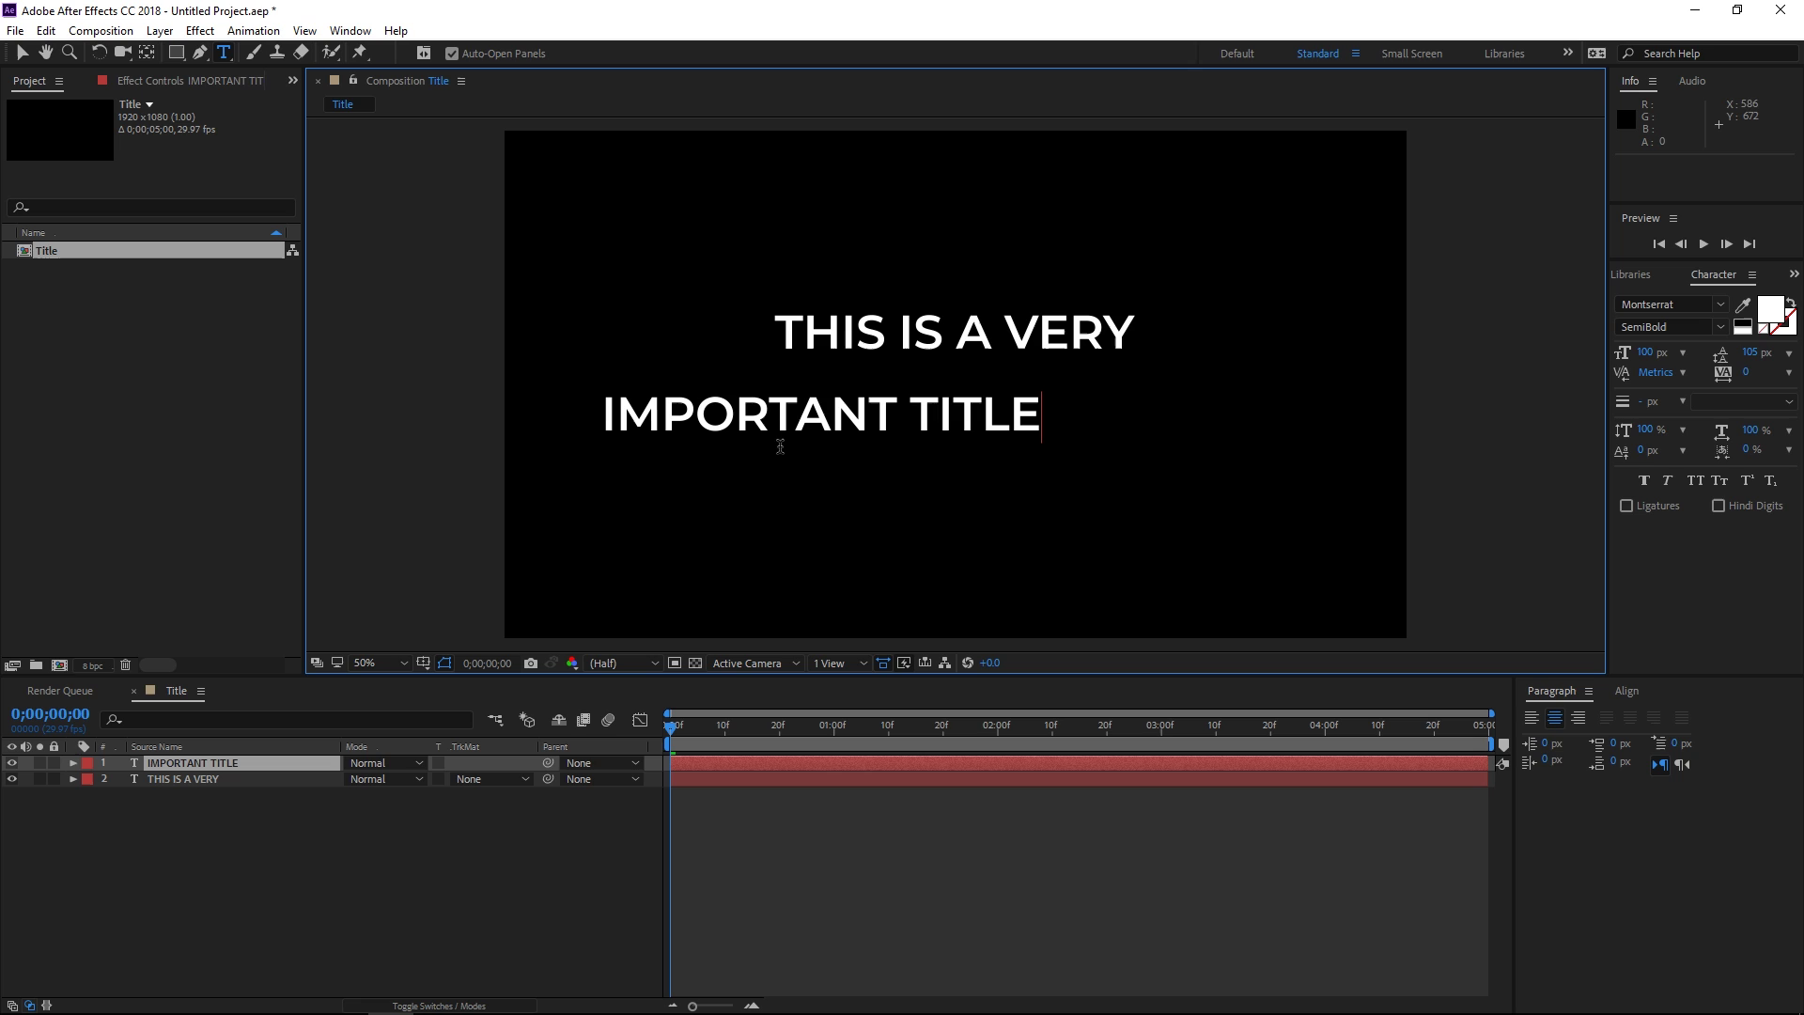
Step: Paste #BOLD #ITALIC into a third, separate text layer
left_click(584, 833)
left_click(764, 508)
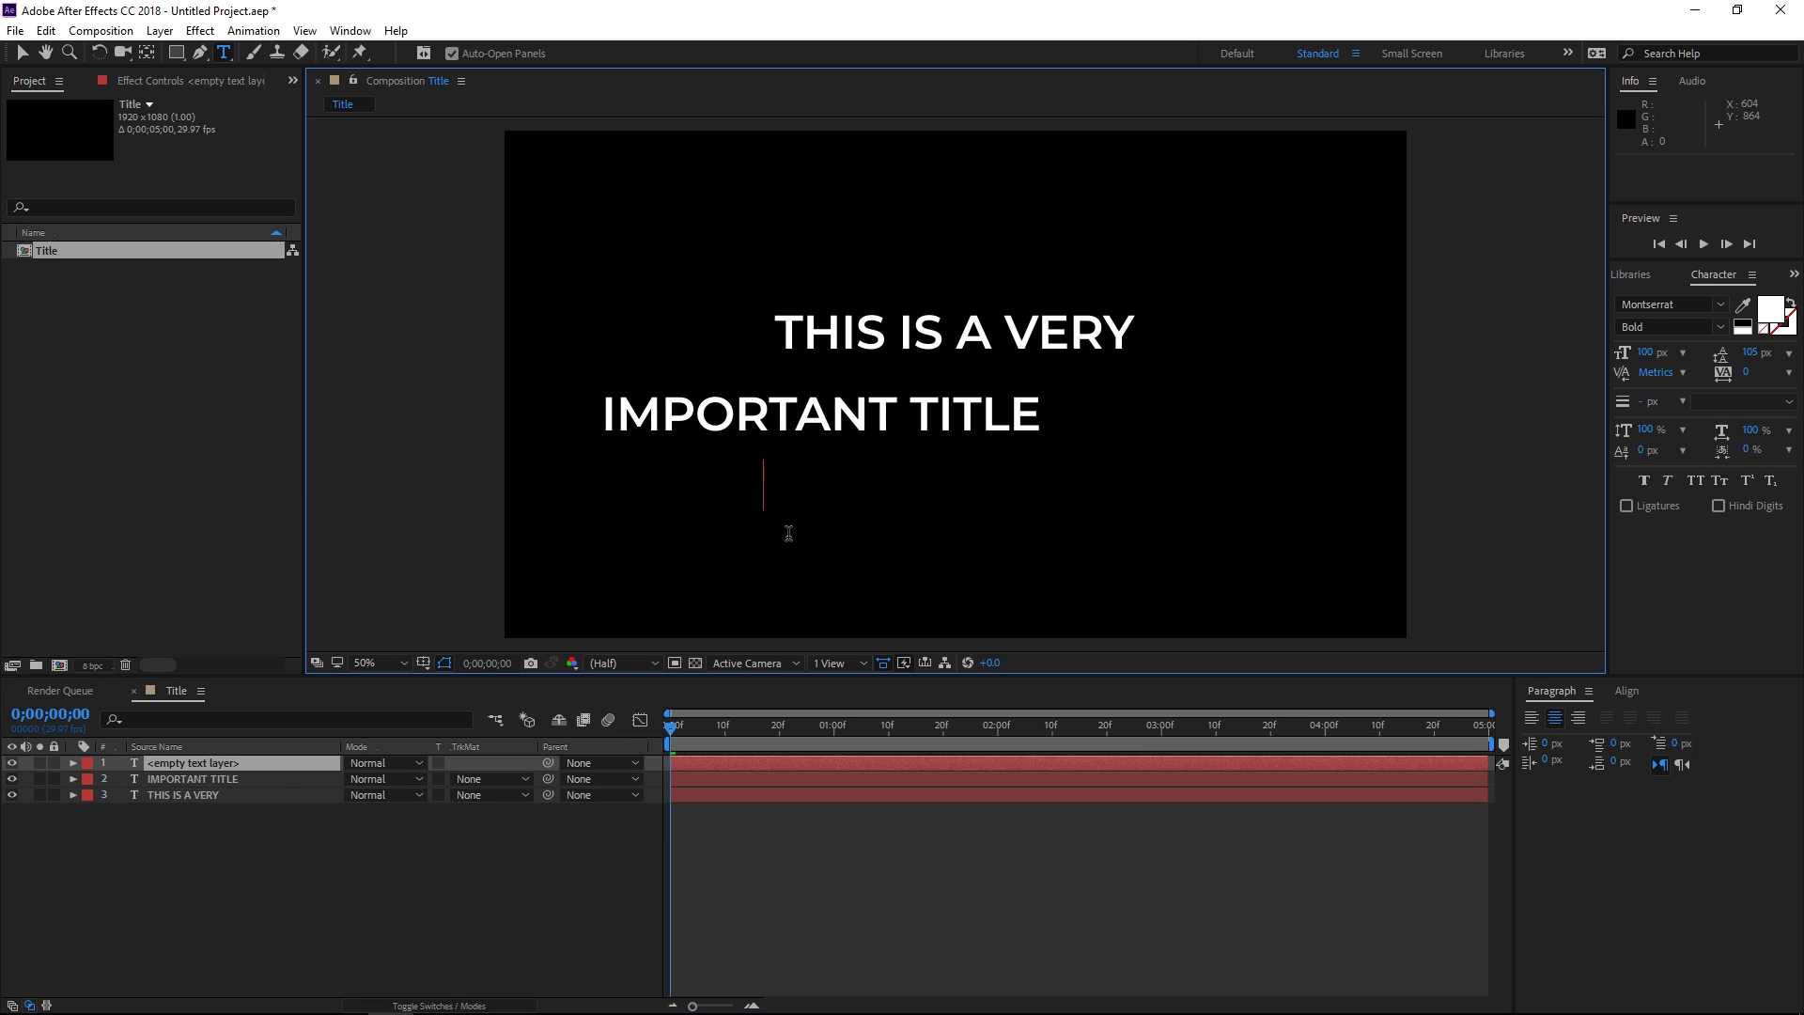
key("ctrl+v")
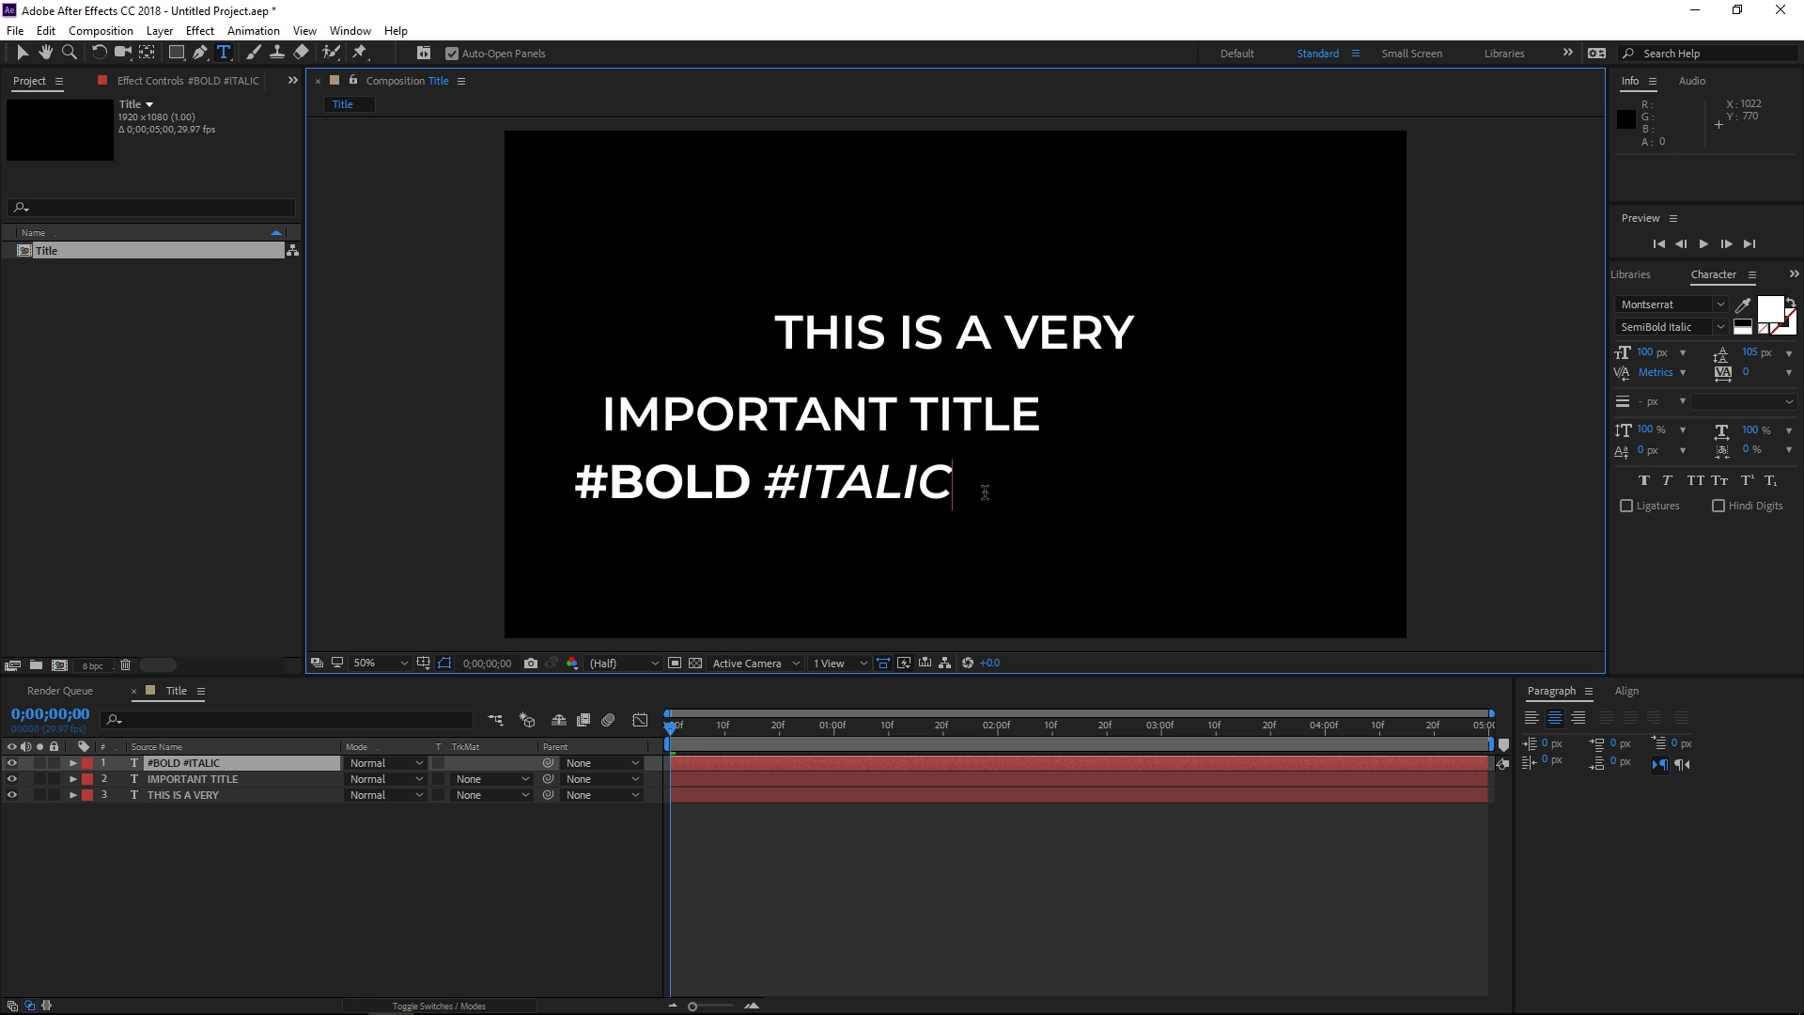
Step: Centre #BOLD #ITALIC, IMPORTANT TITLE and THIS IS A VERY horizontally in the composition
left_click(22, 52)
left_click(1622, 690)
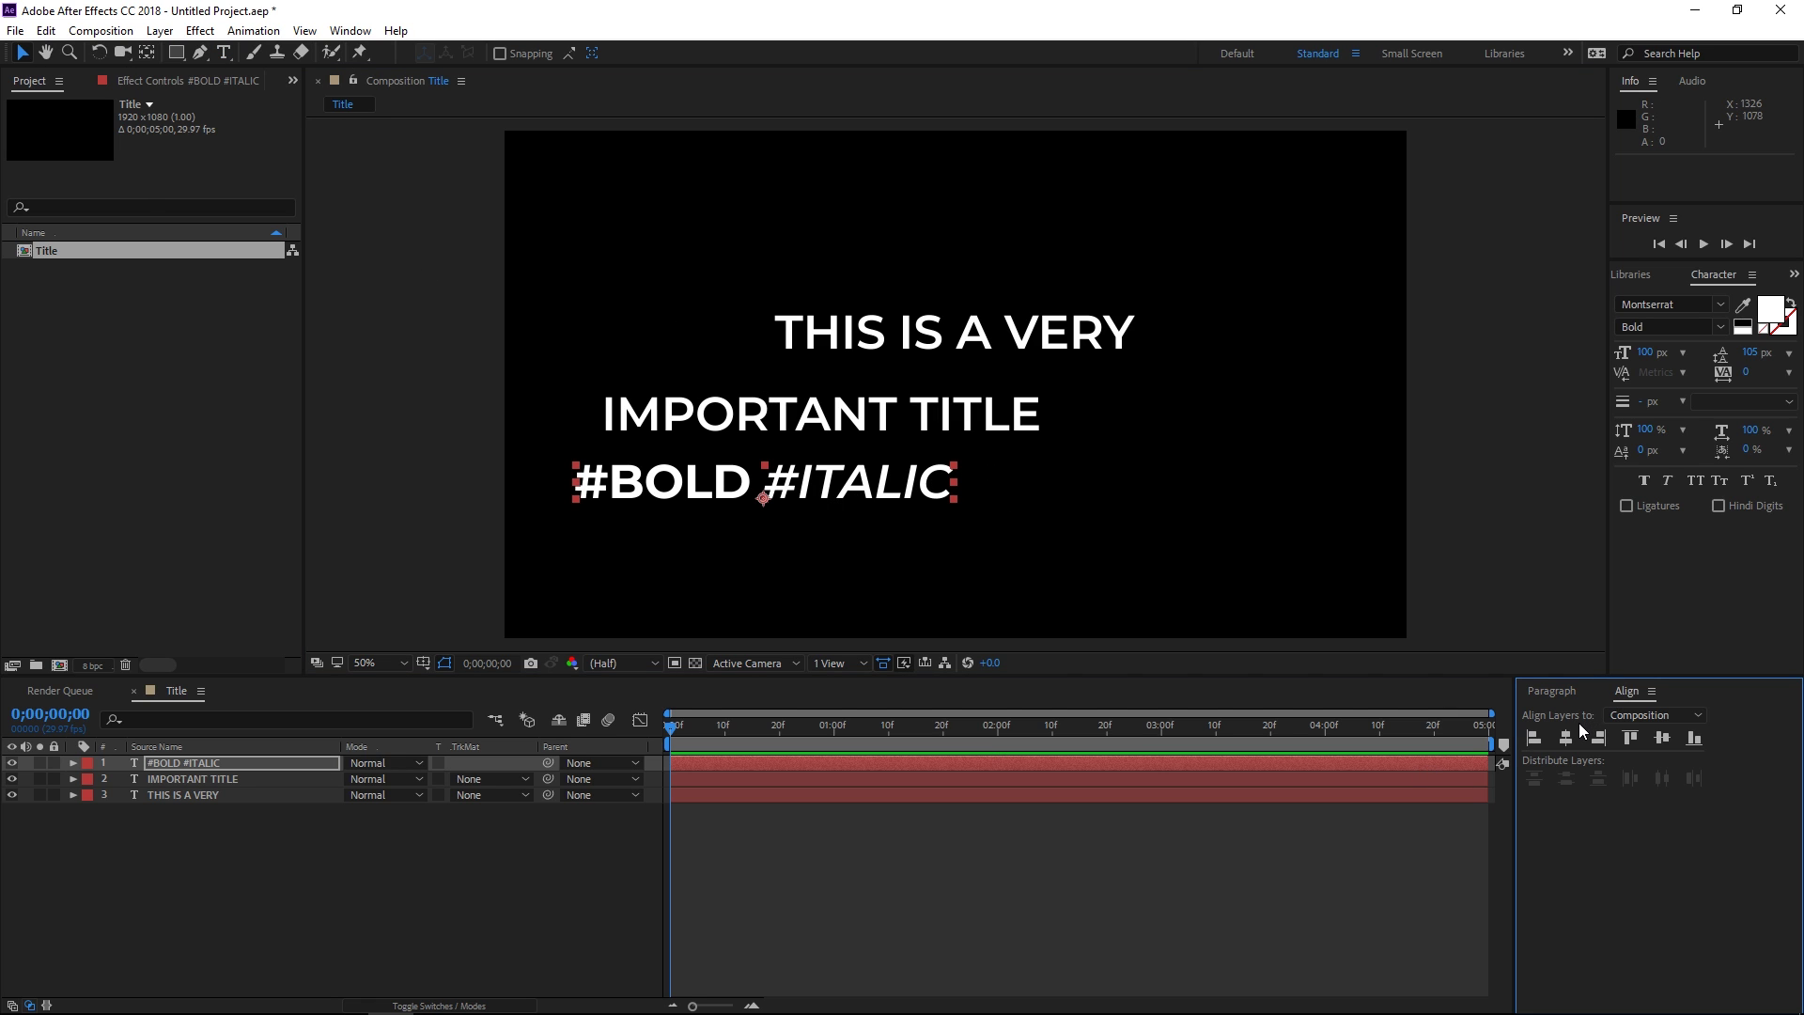
left_click(1566, 738)
left_click(966, 431)
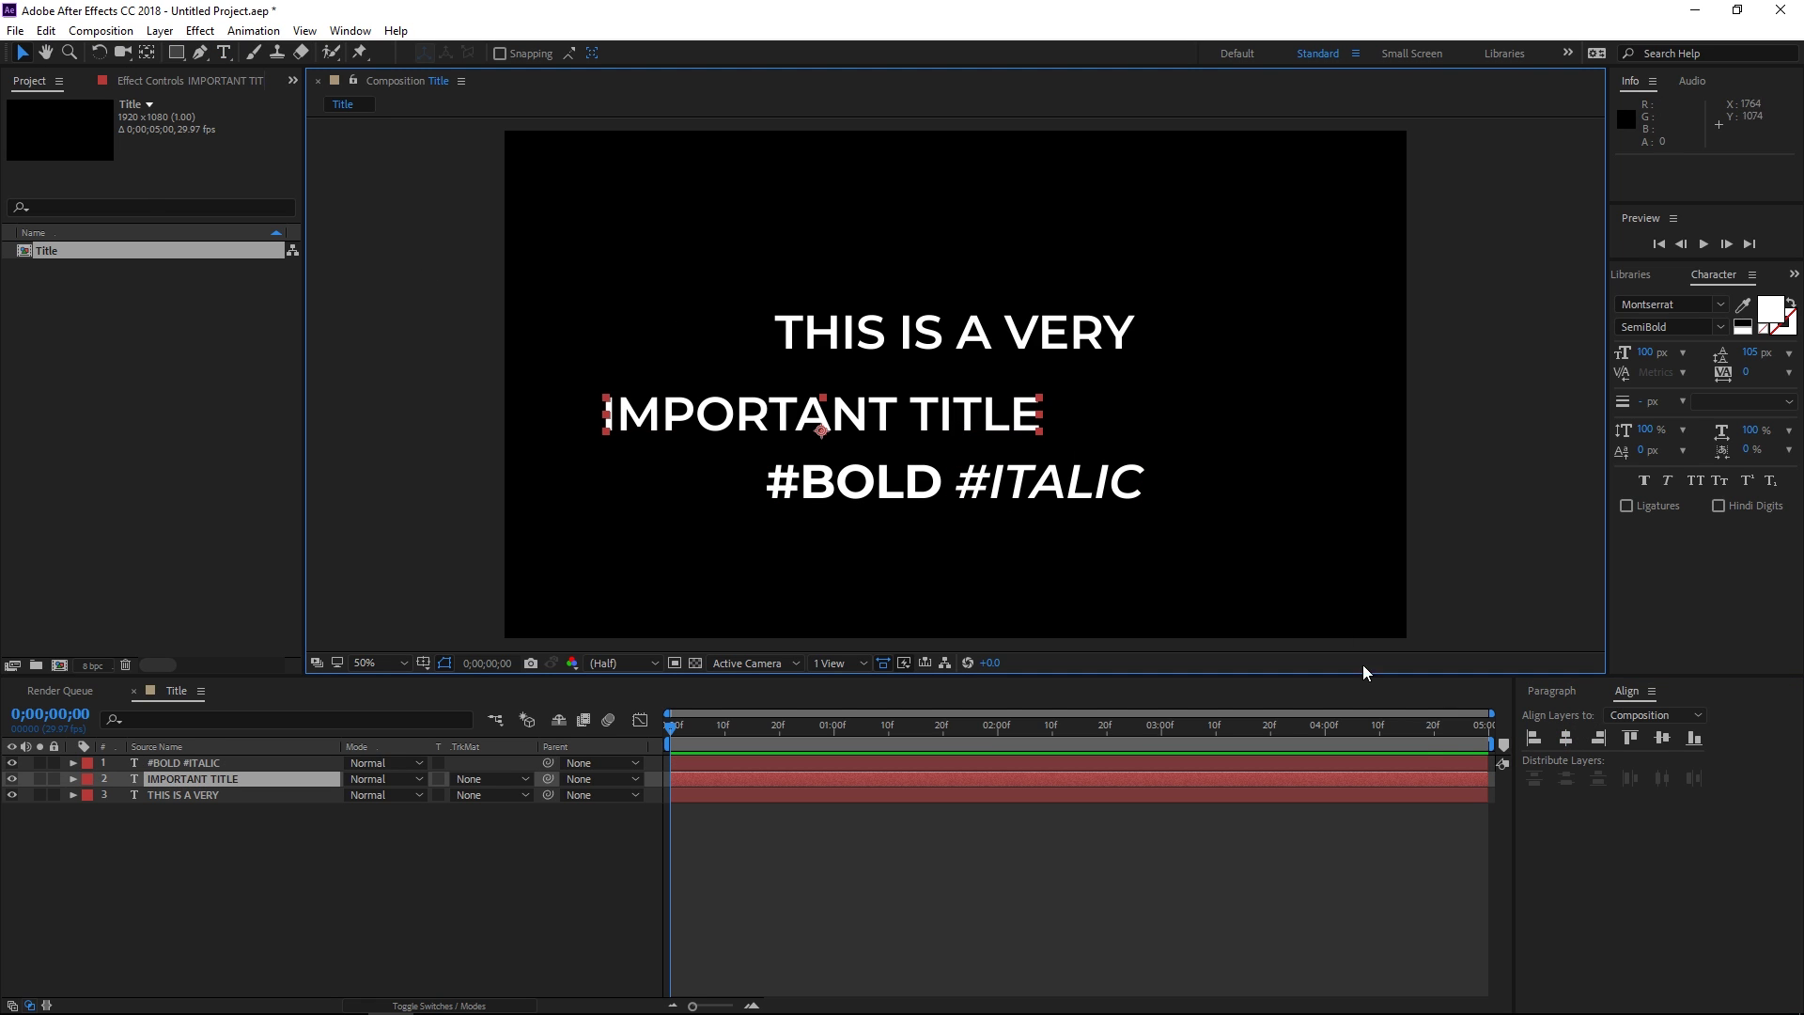
left_click(1566, 738)
left_click(1033, 322)
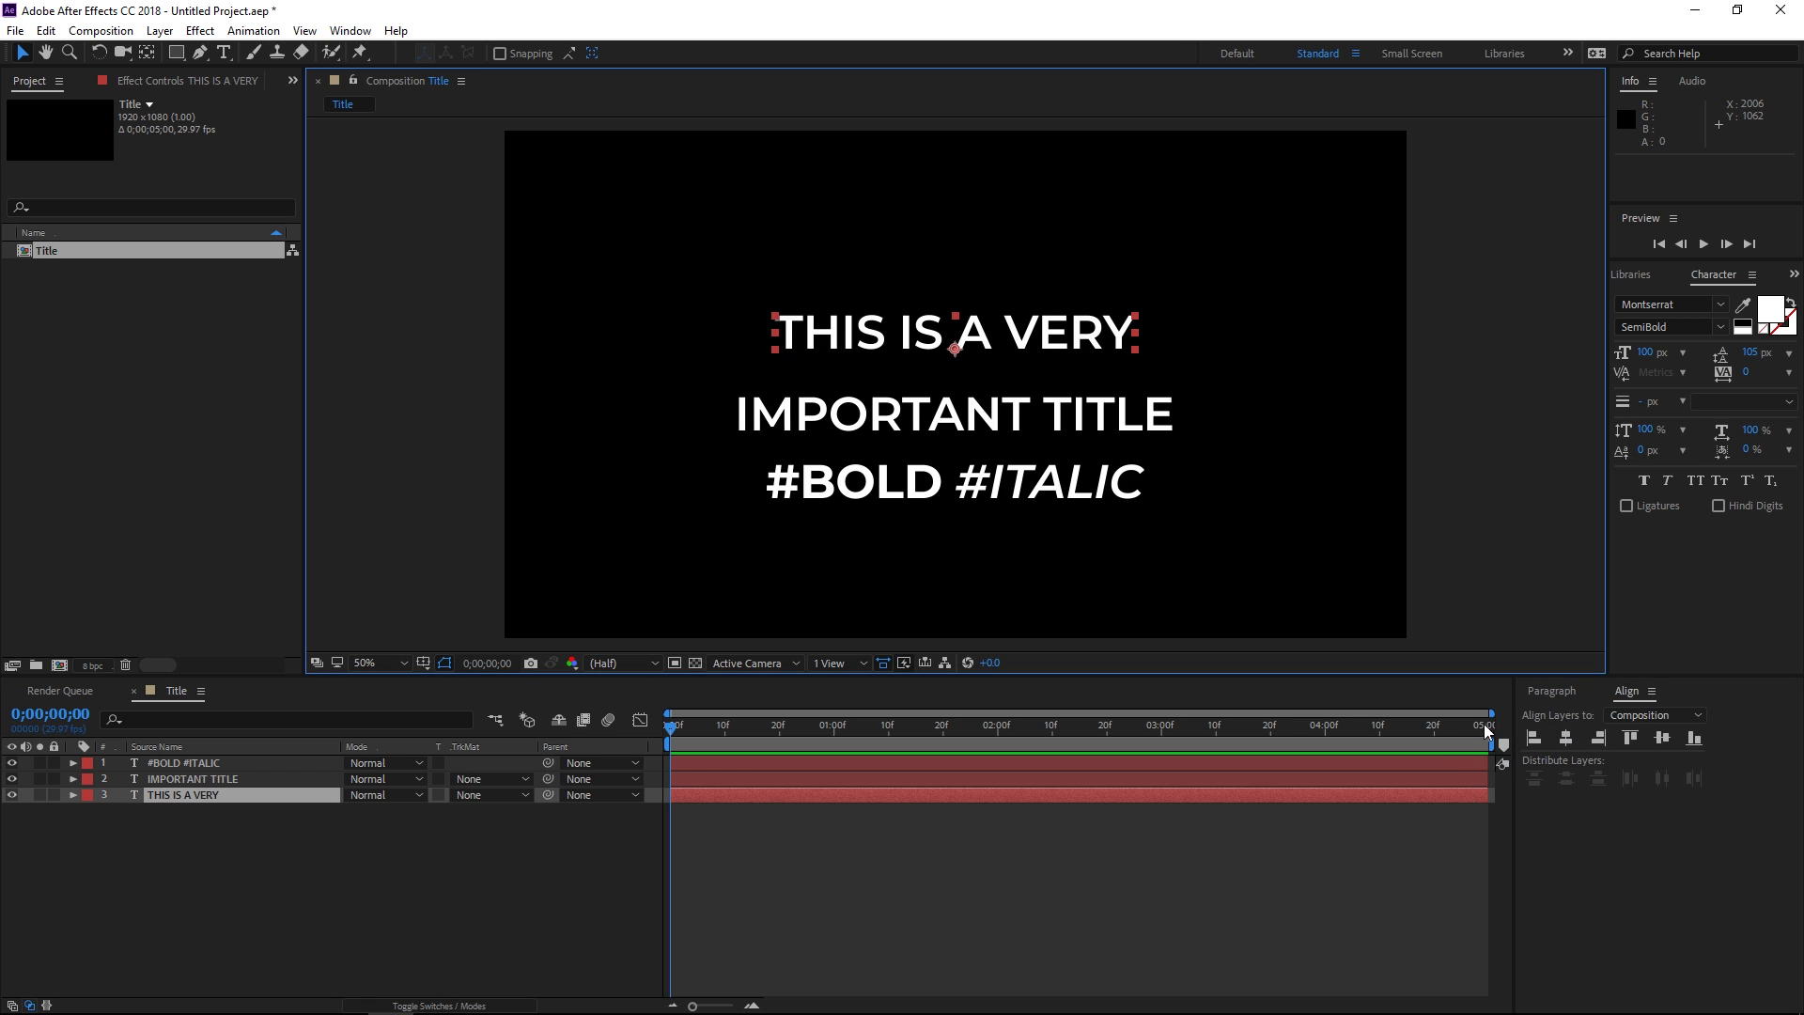
left_click(1565, 738)
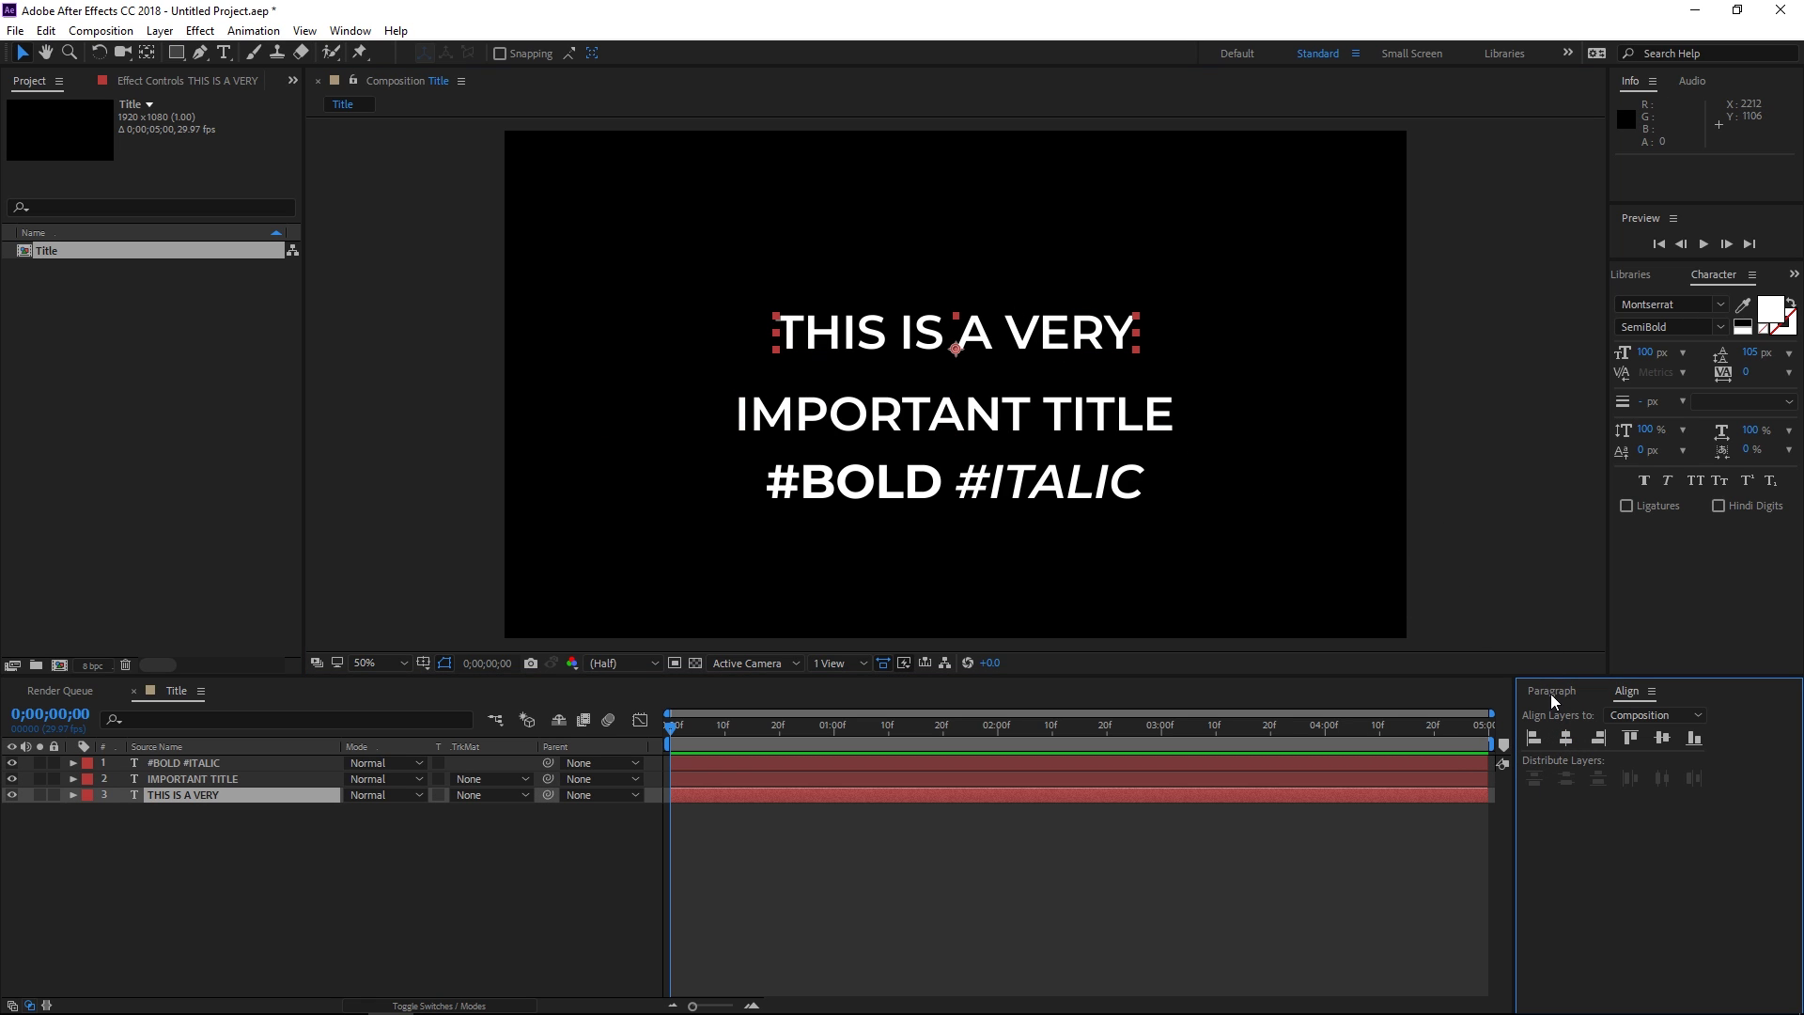
left_click(1028, 415)
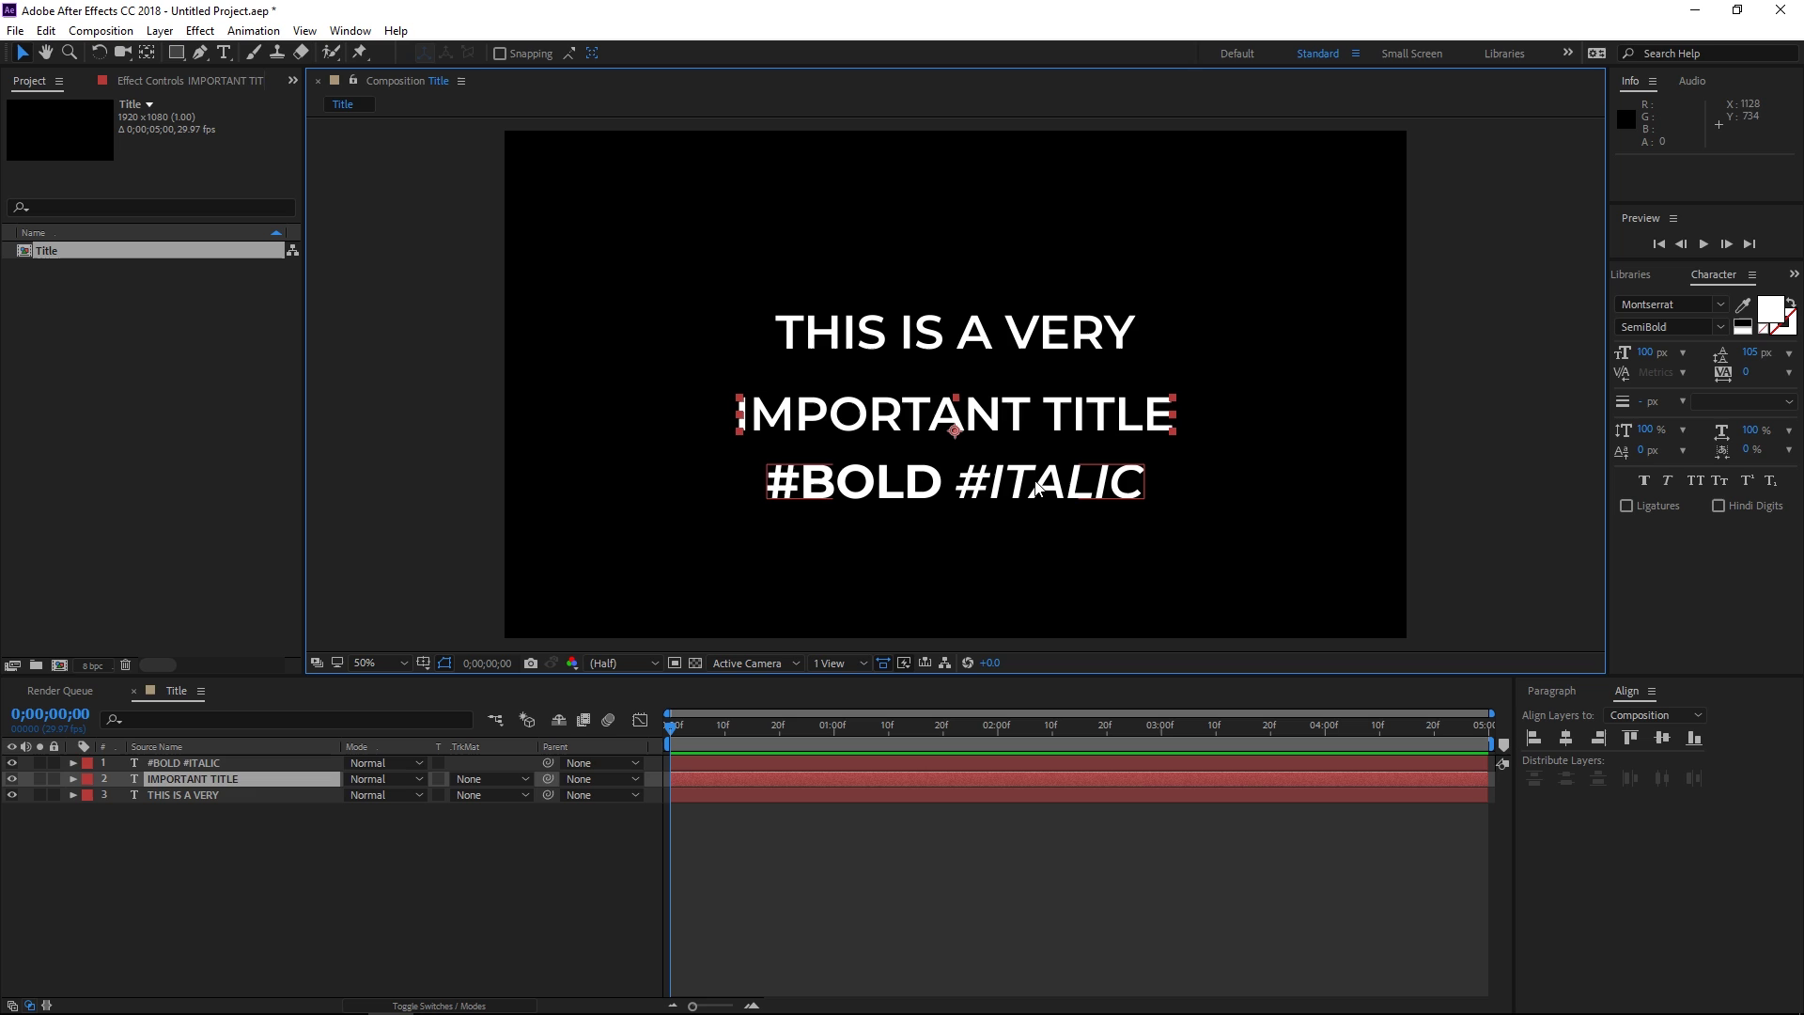
left_click(1040, 490)
left_click(911, 420)
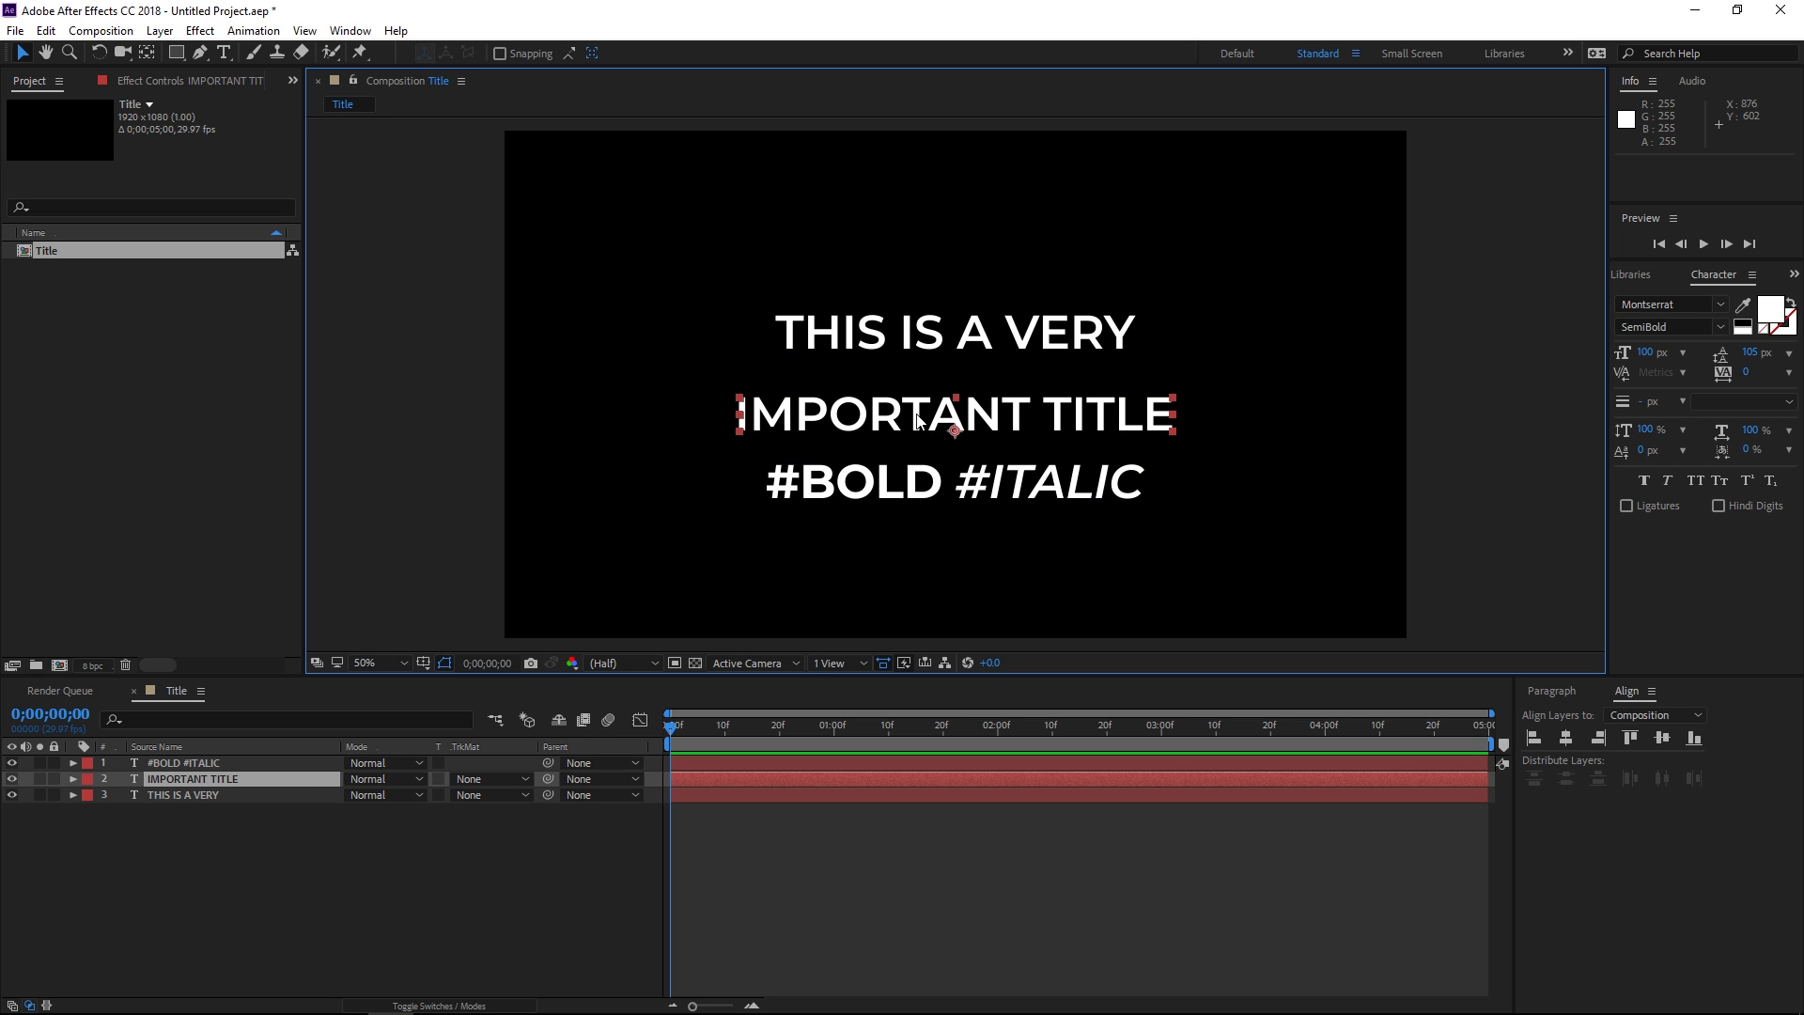
Step: Drag IMPORTANT TITLE and #BOLD #ITALIC upward to close the gaps between the lines
left_click_drag(919, 420, 924, 377)
left_click(936, 494)
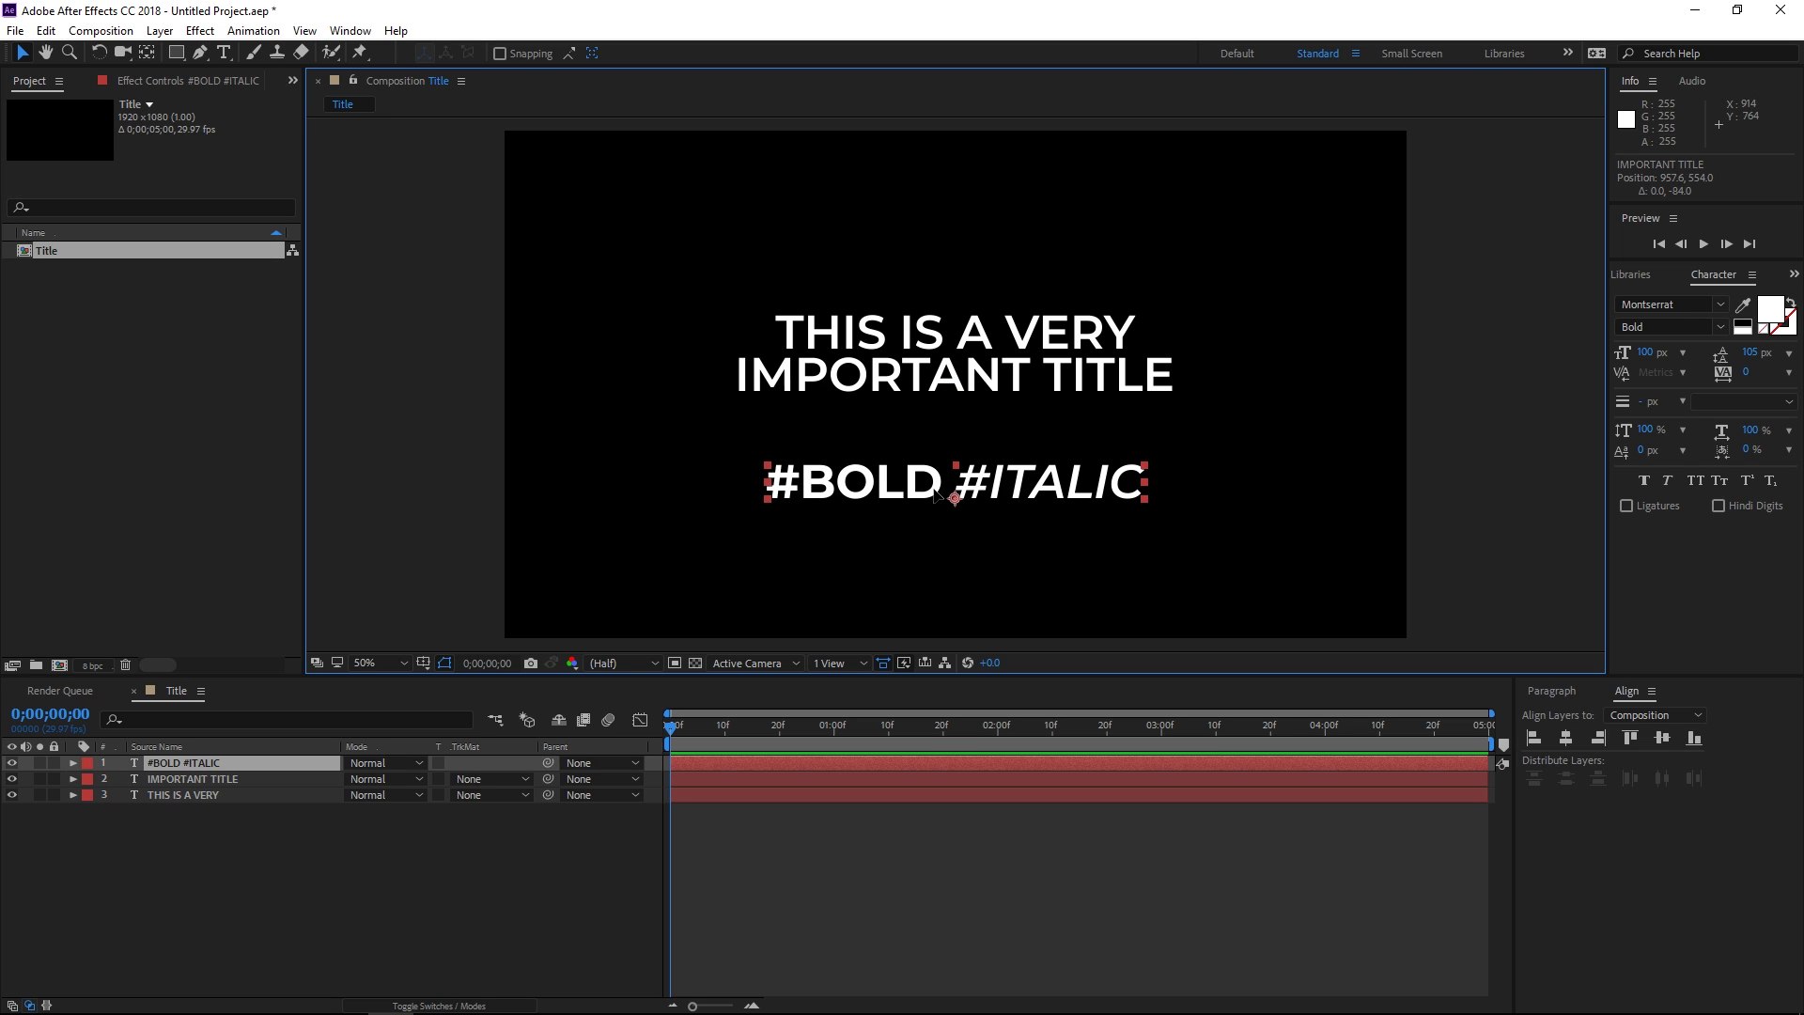
left_click_drag(936, 493, 940, 430)
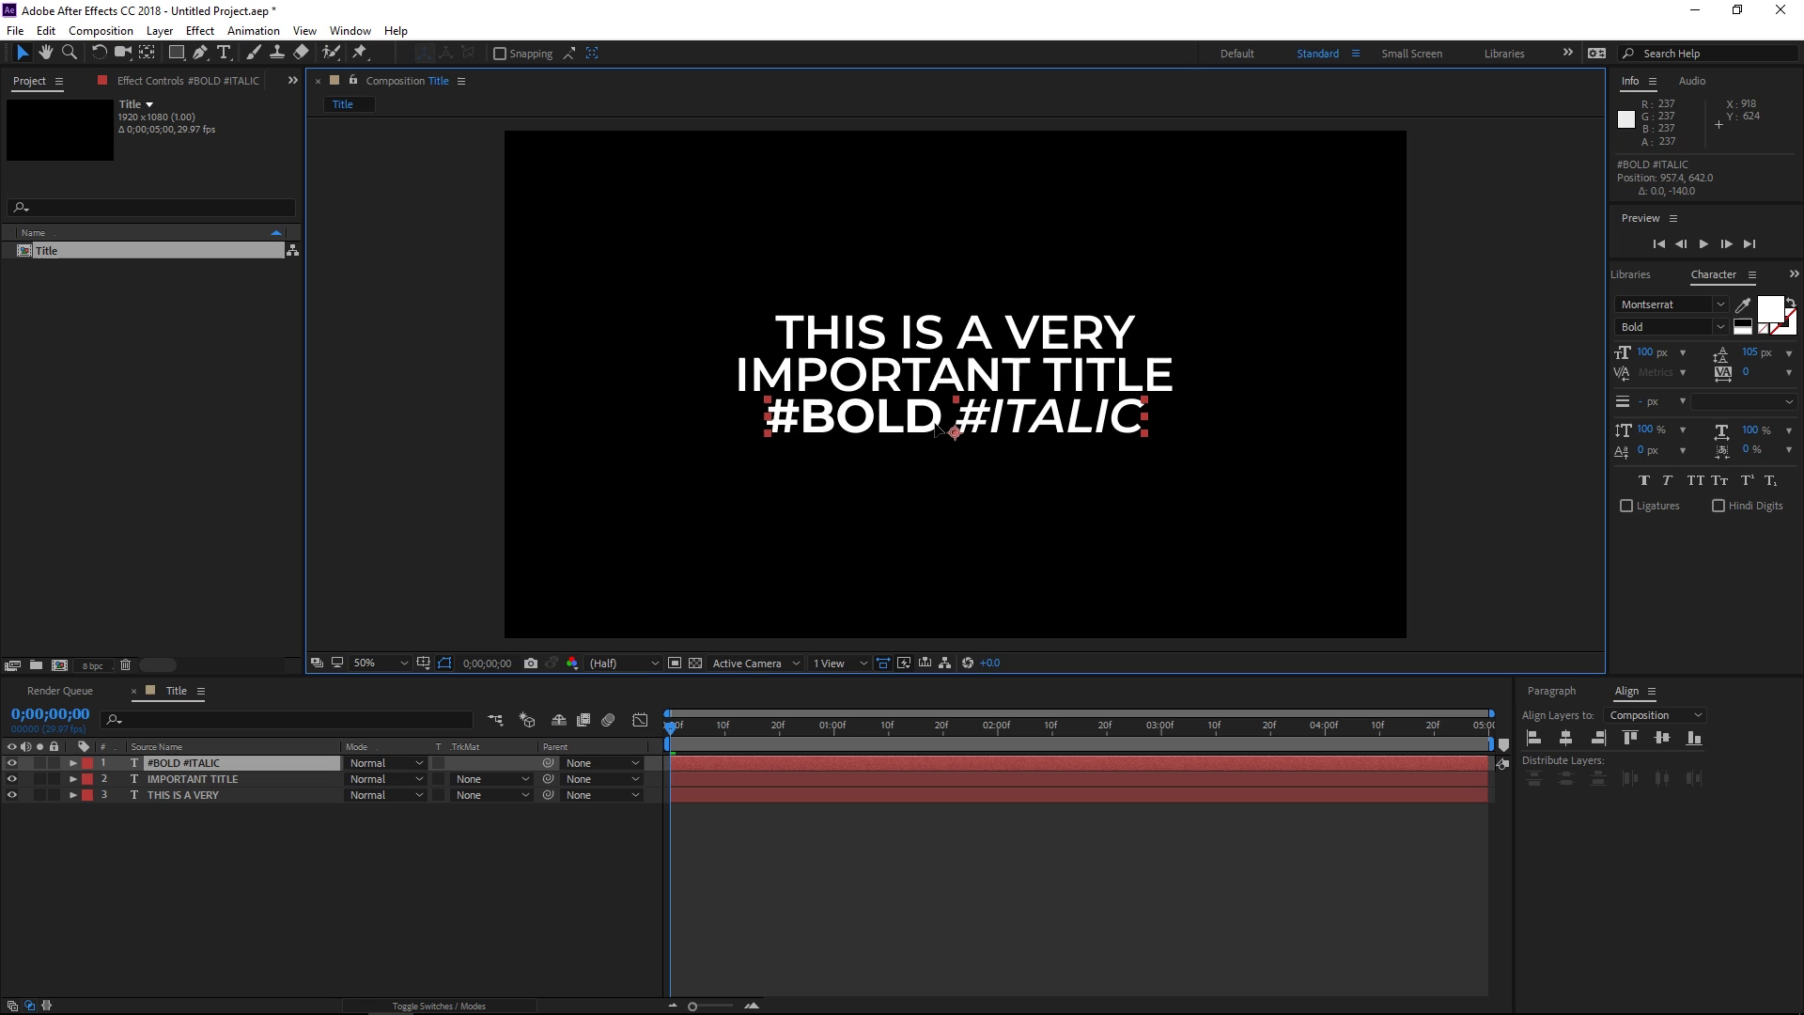
left_click(1039, 340)
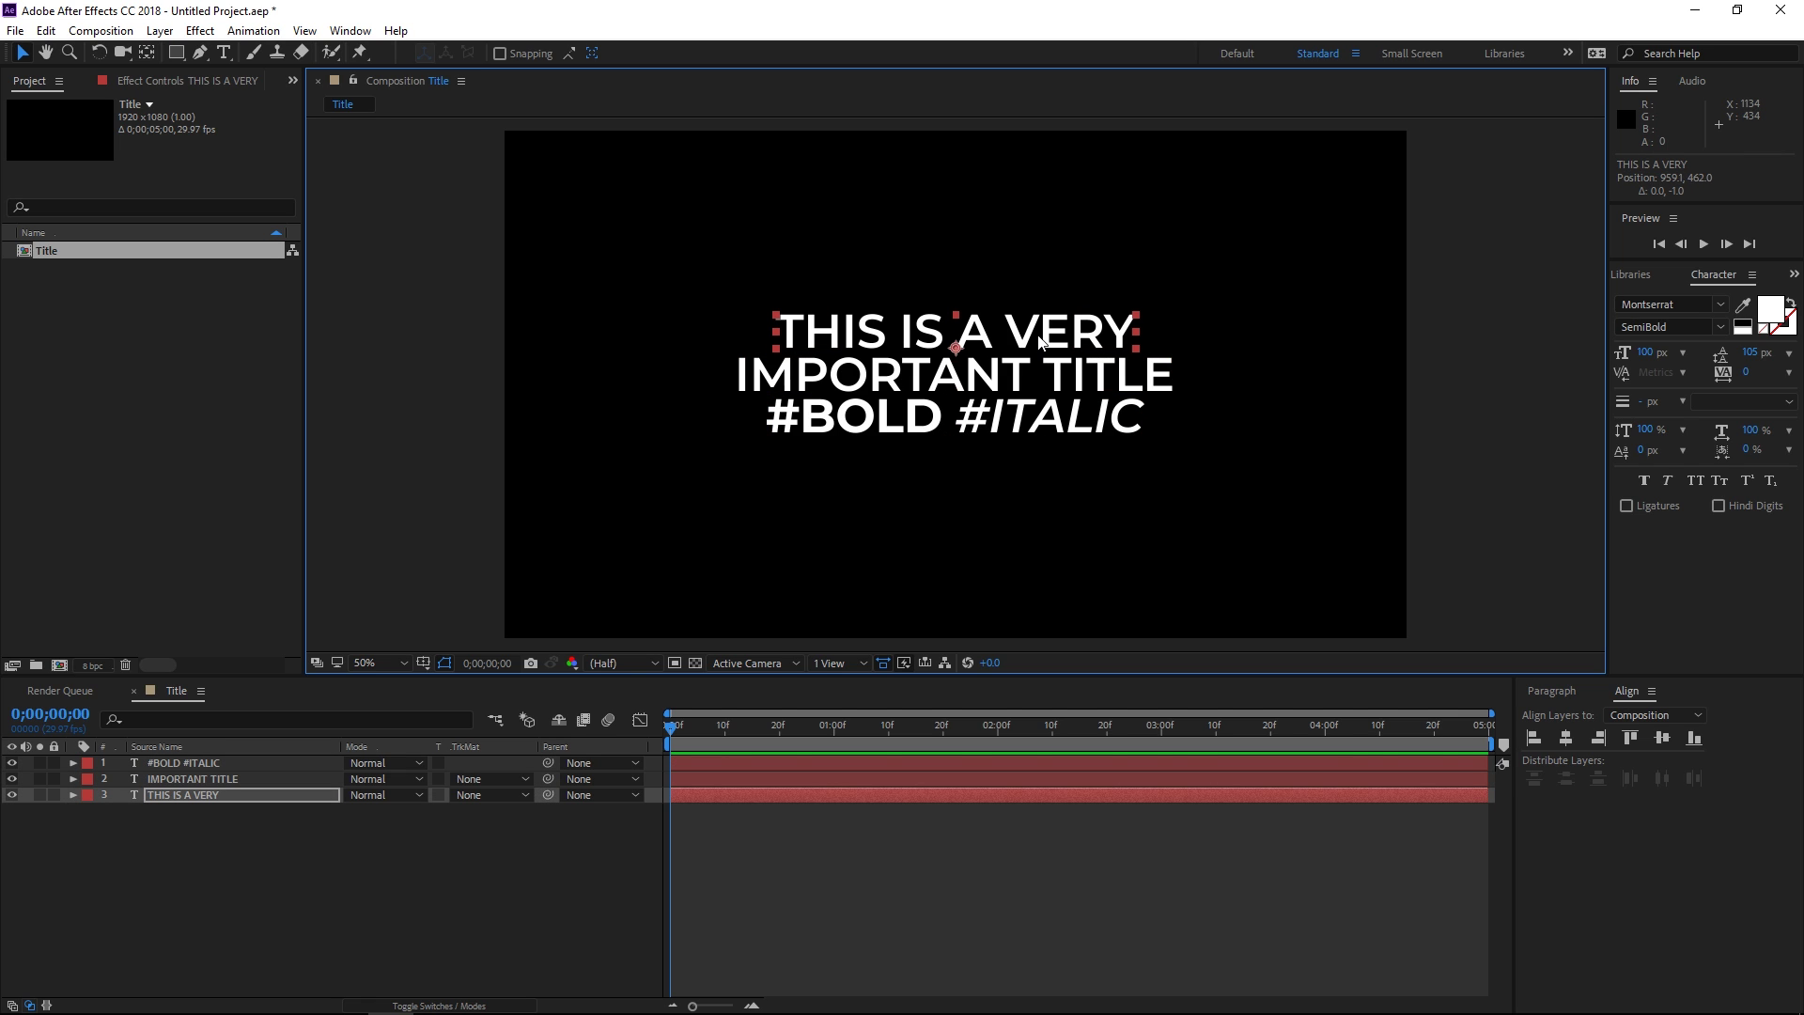
left_click(1024, 381)
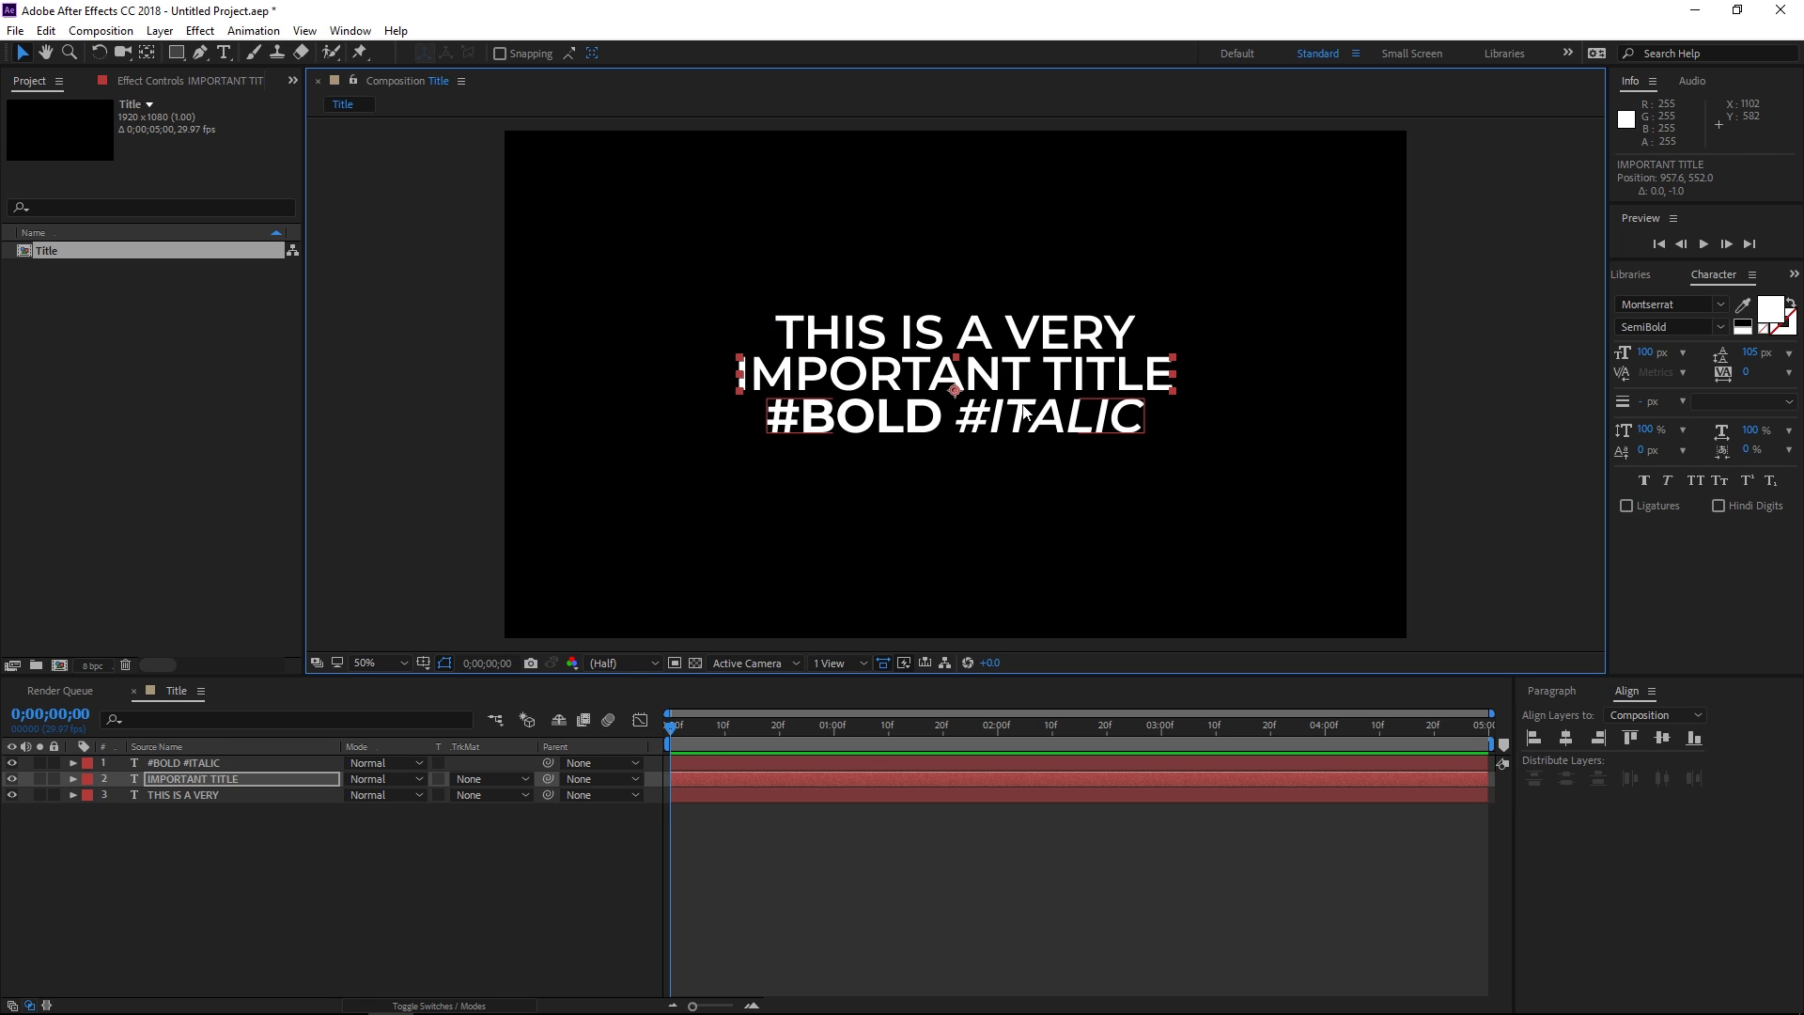
left_click(1020, 406)
left_click(1020, 384)
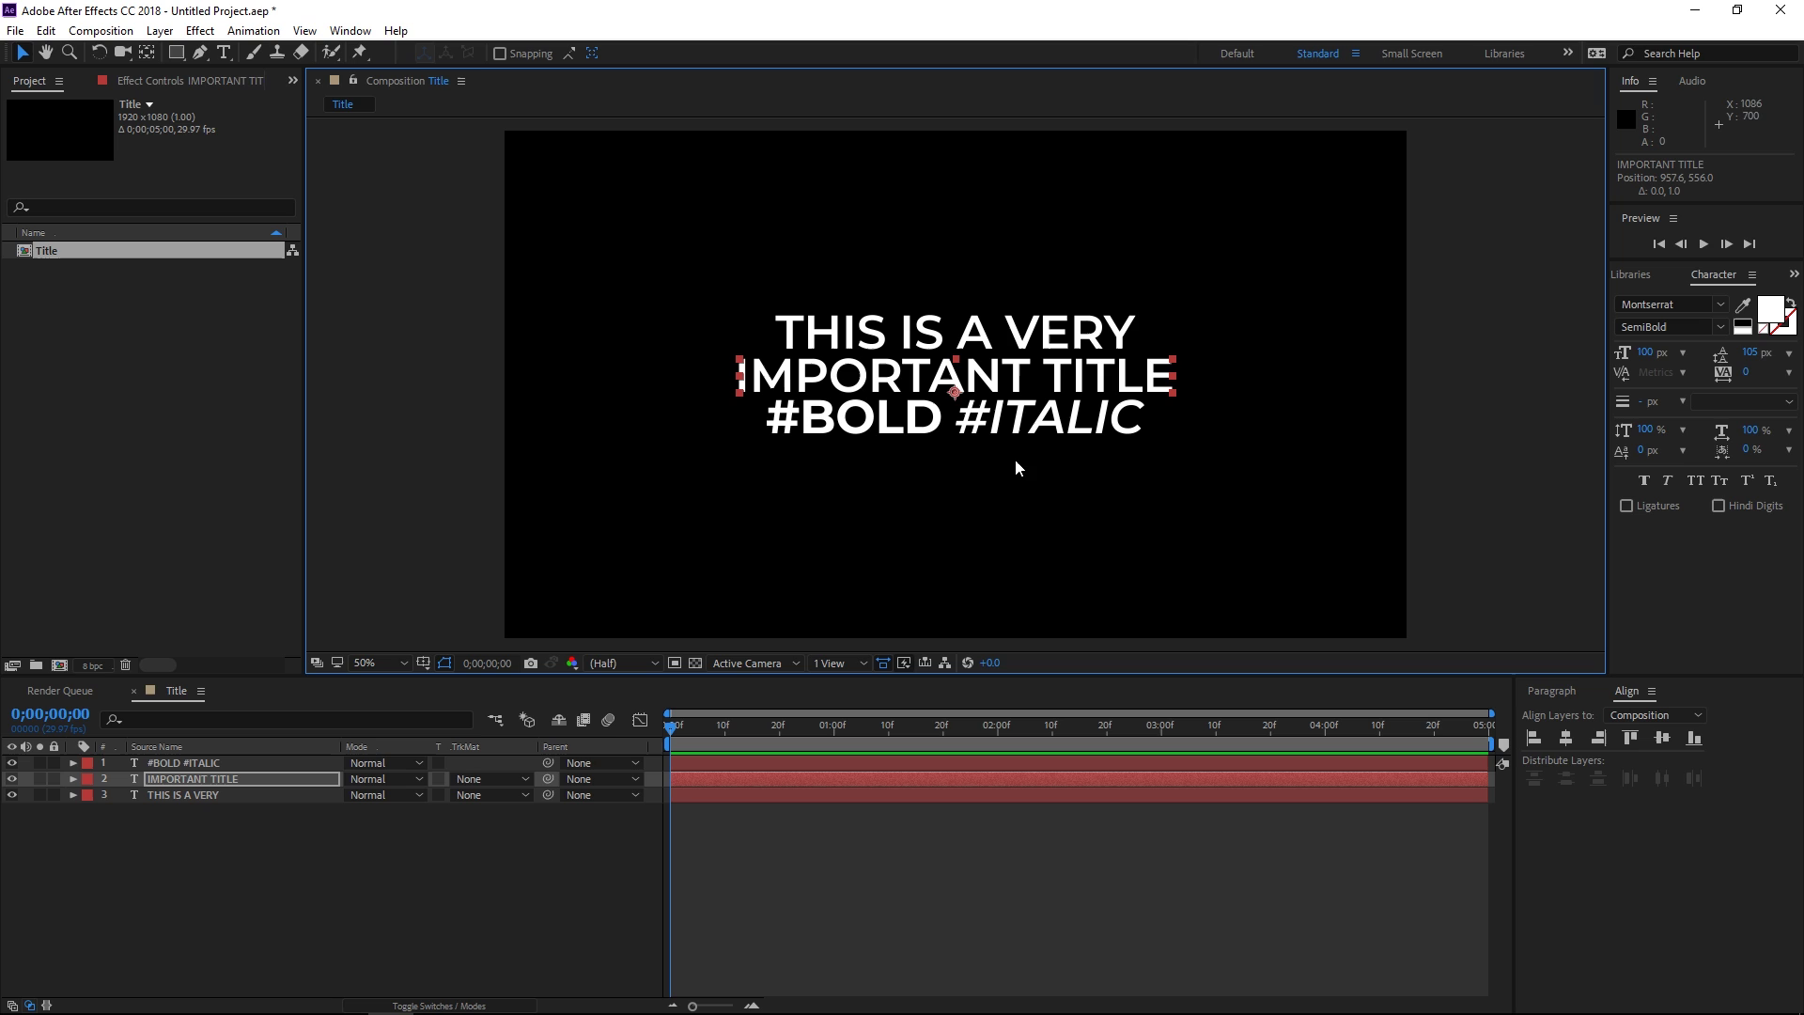
left_click(849, 435)
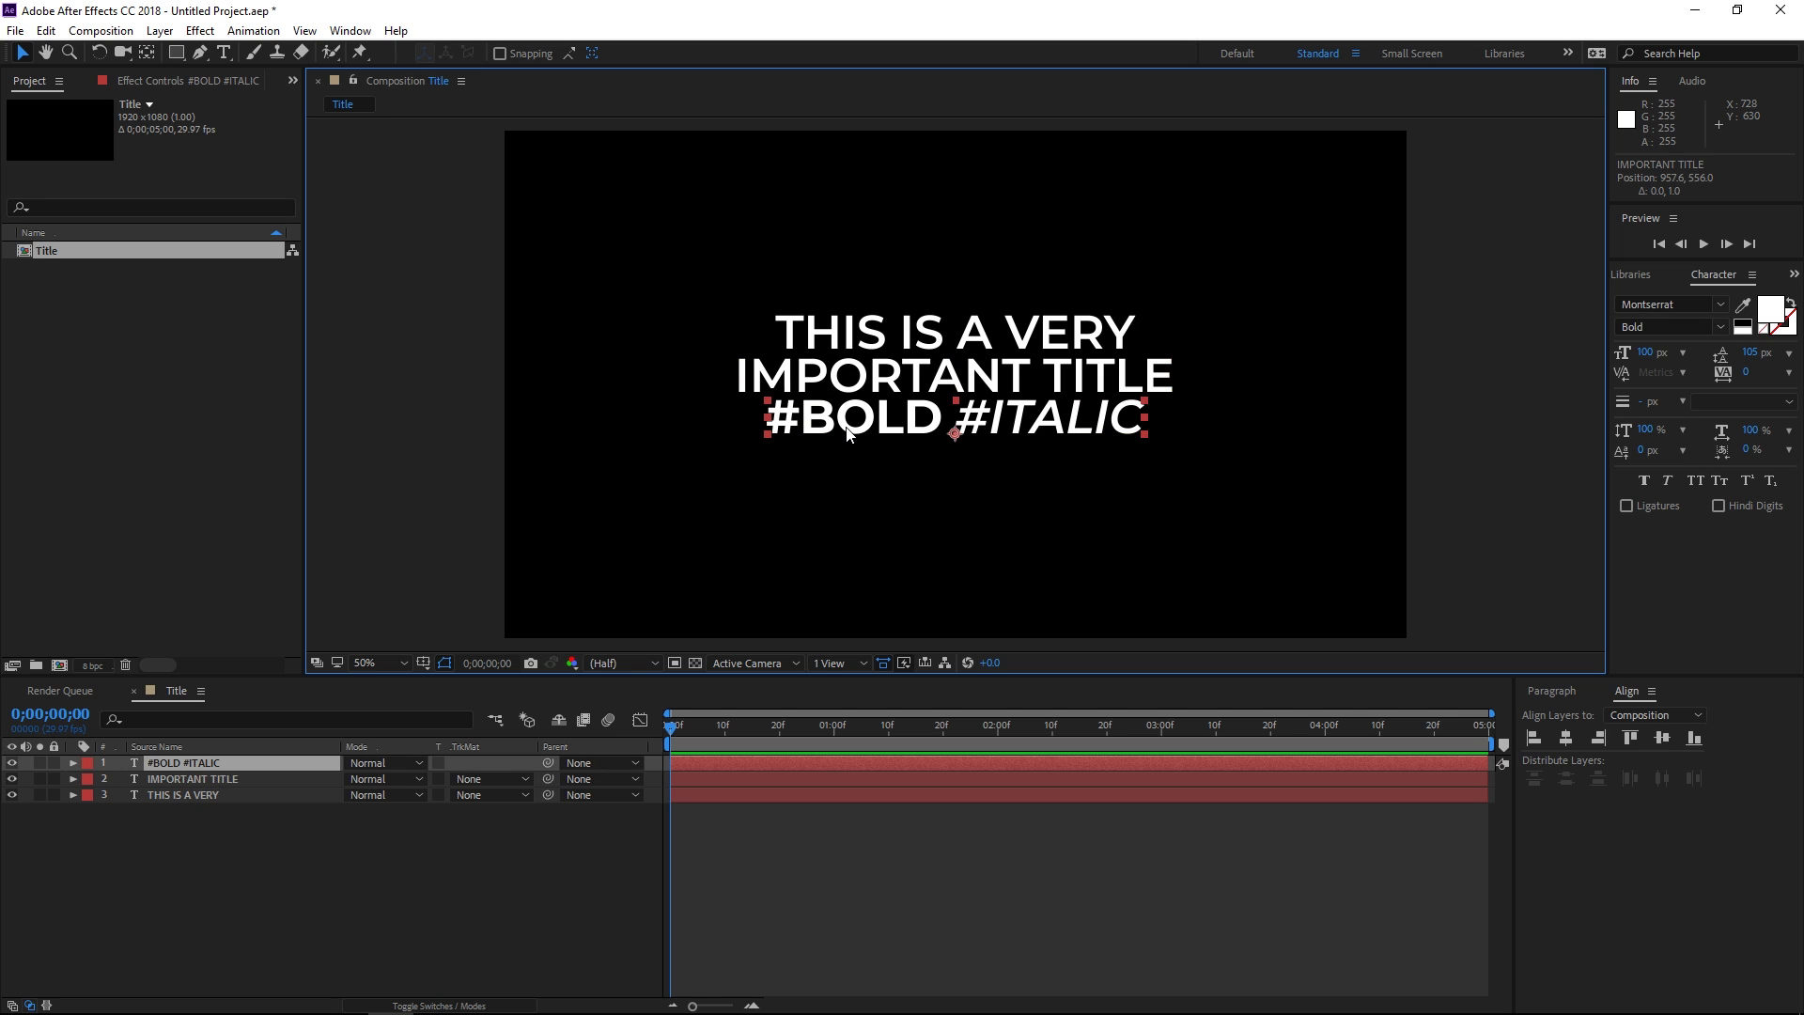
Step: Draw rectangle masks around THIS IS A VERY, IMPORTANT TITLE and #BOLD #ITALIC on their own layers
left_click(616, 872)
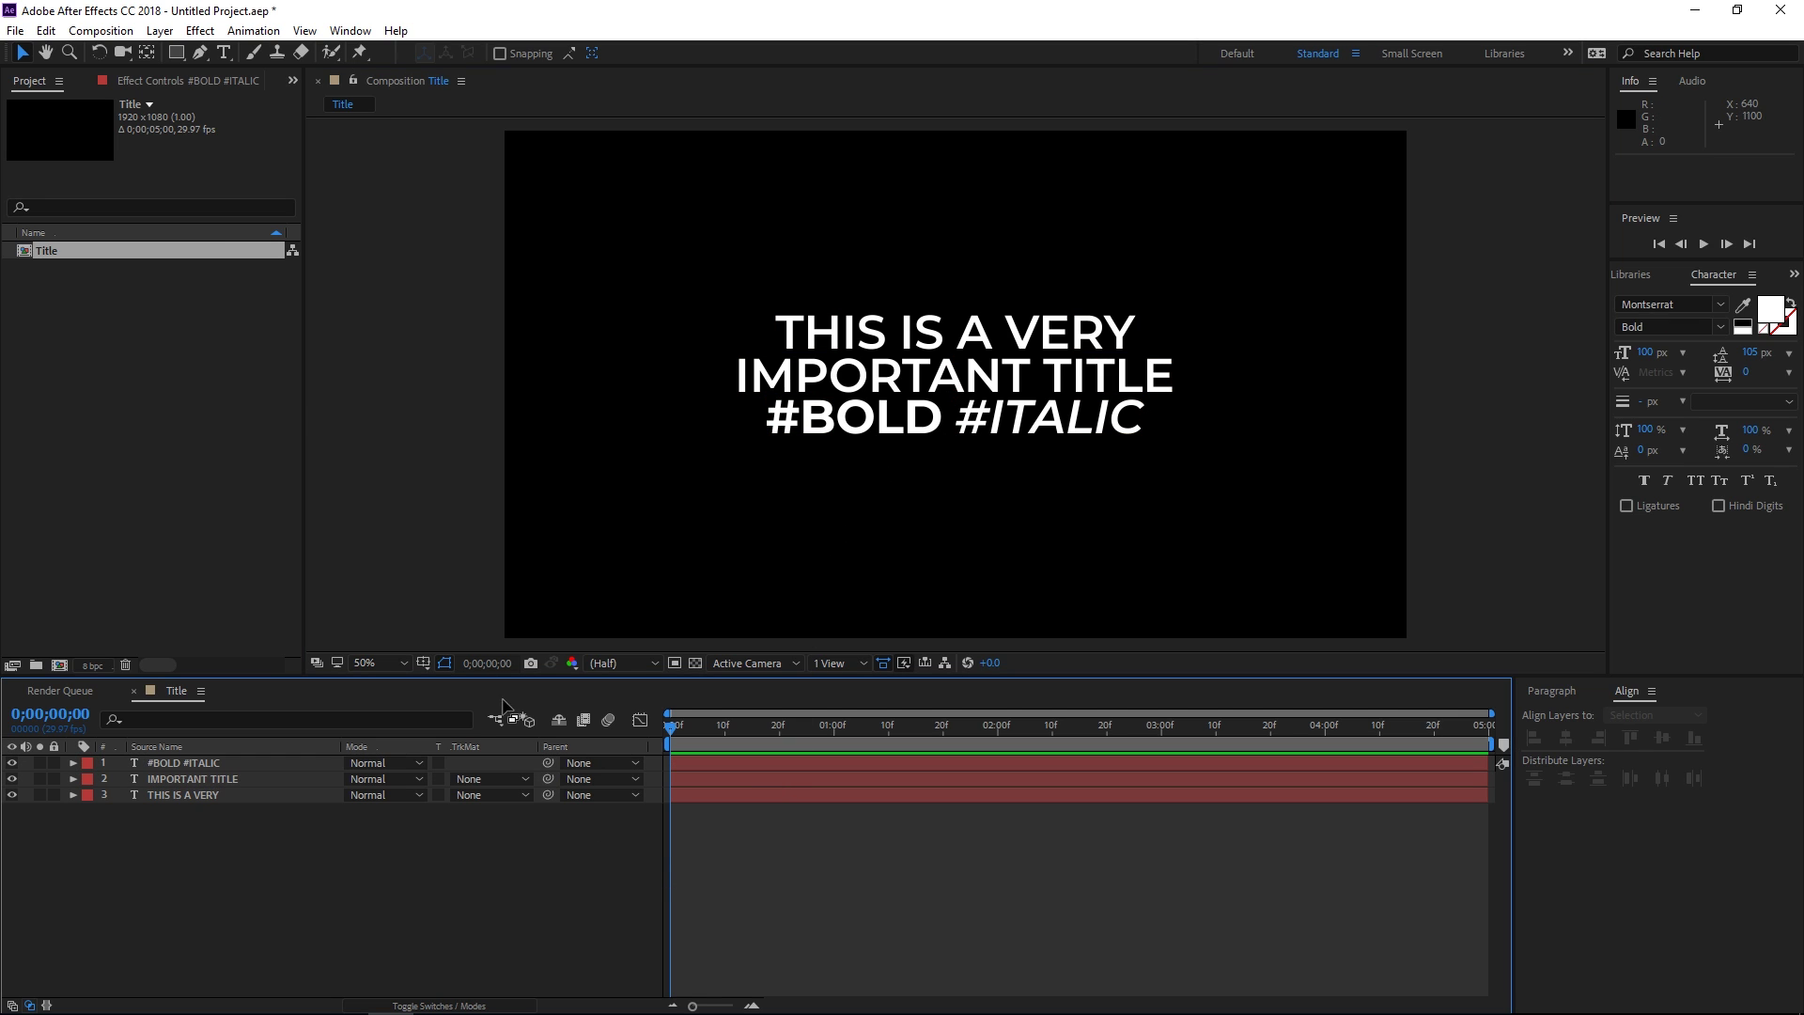
key("q")
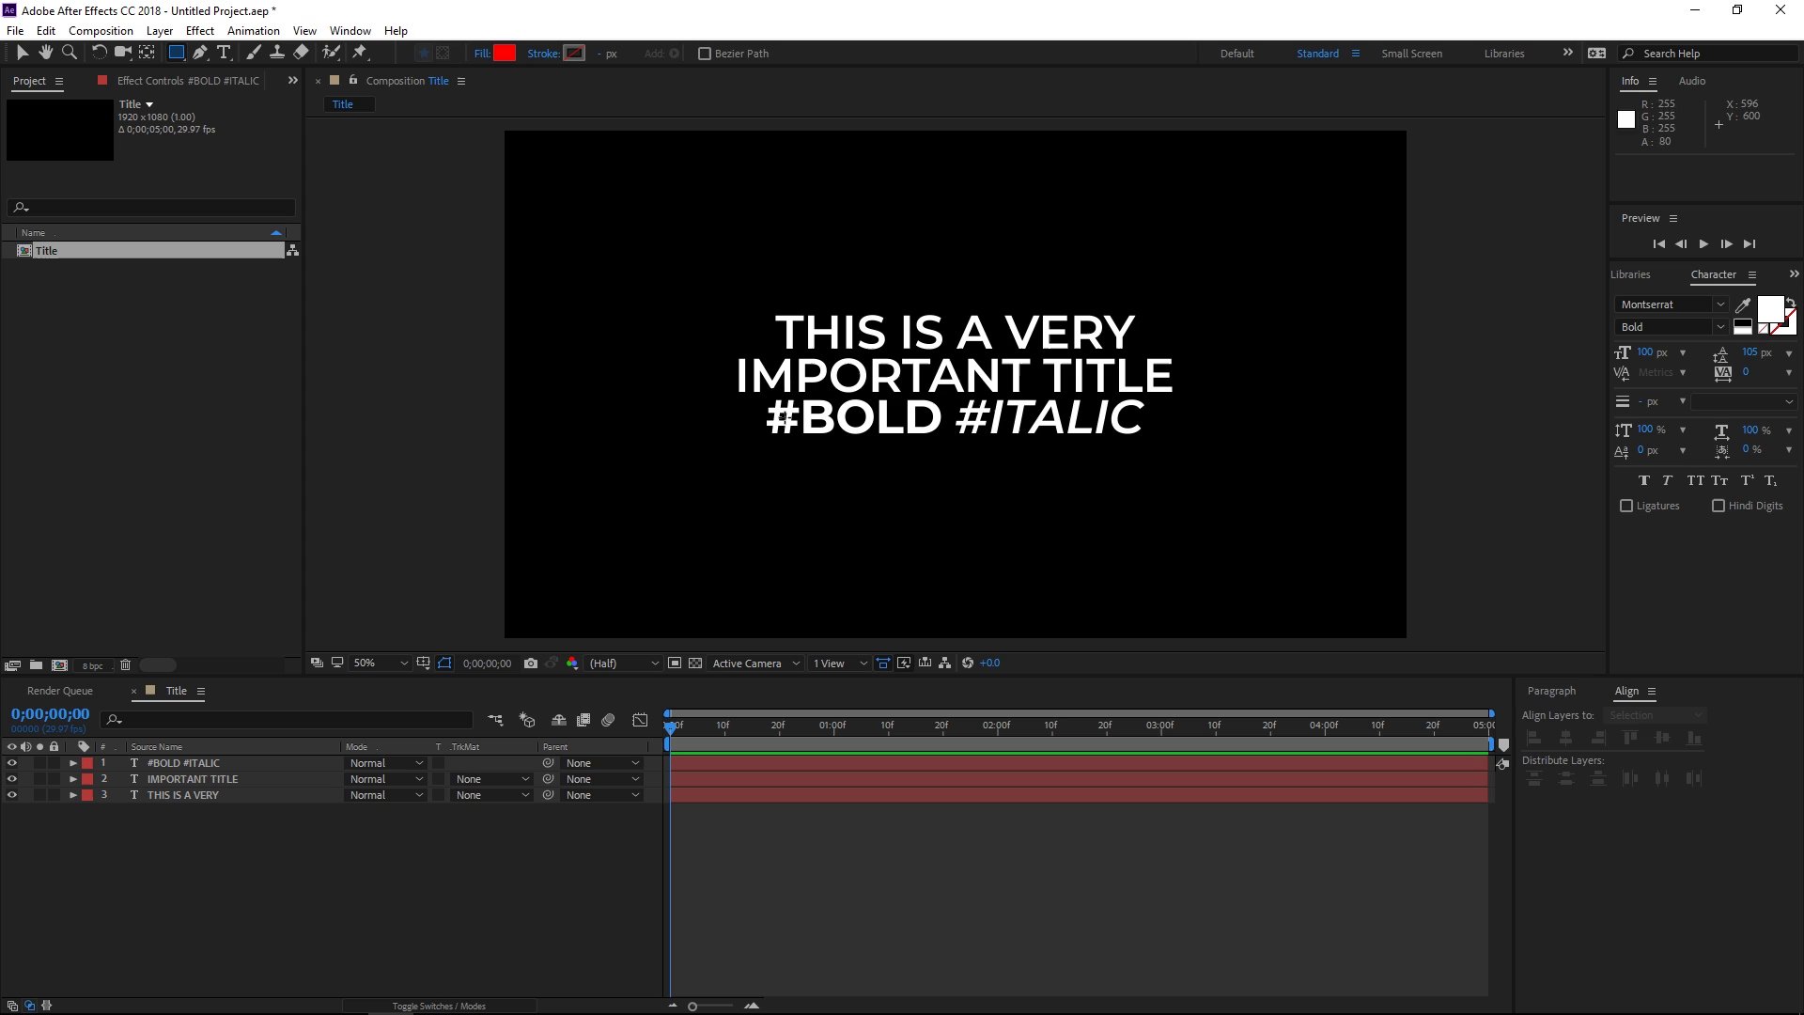
left_click(235, 795)
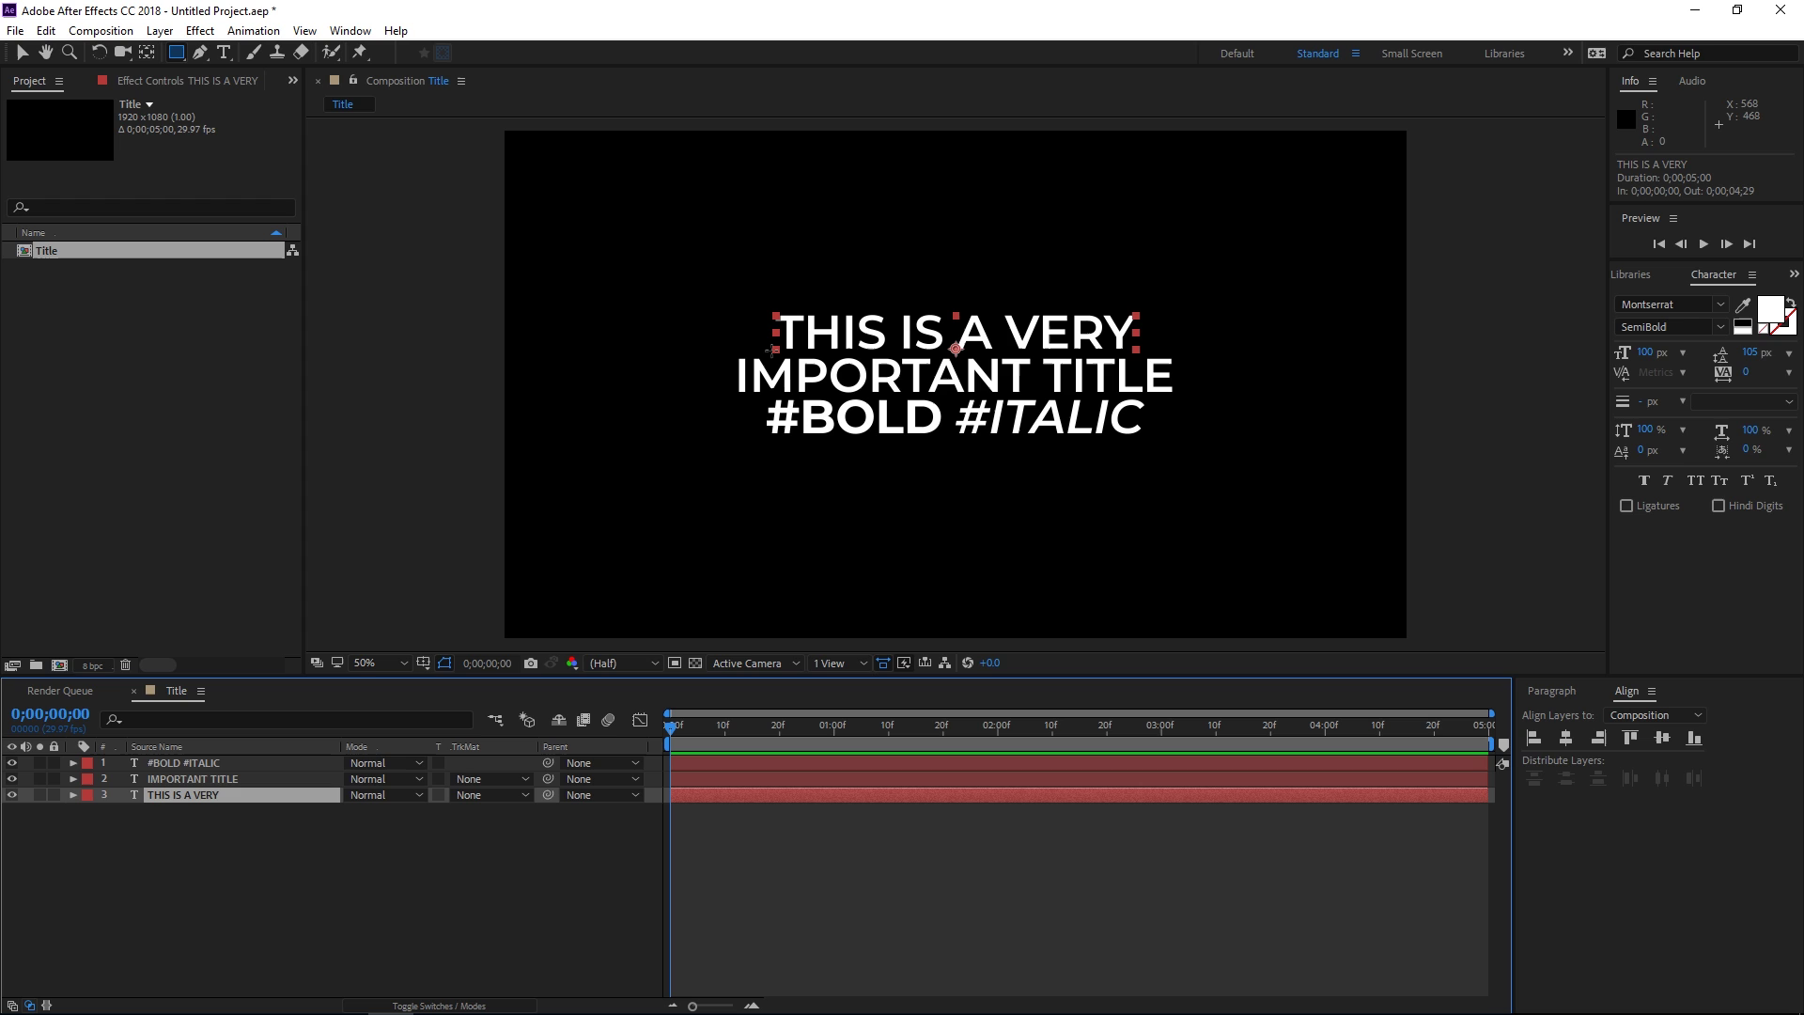
left_click_drag(770, 349, 1168, 305)
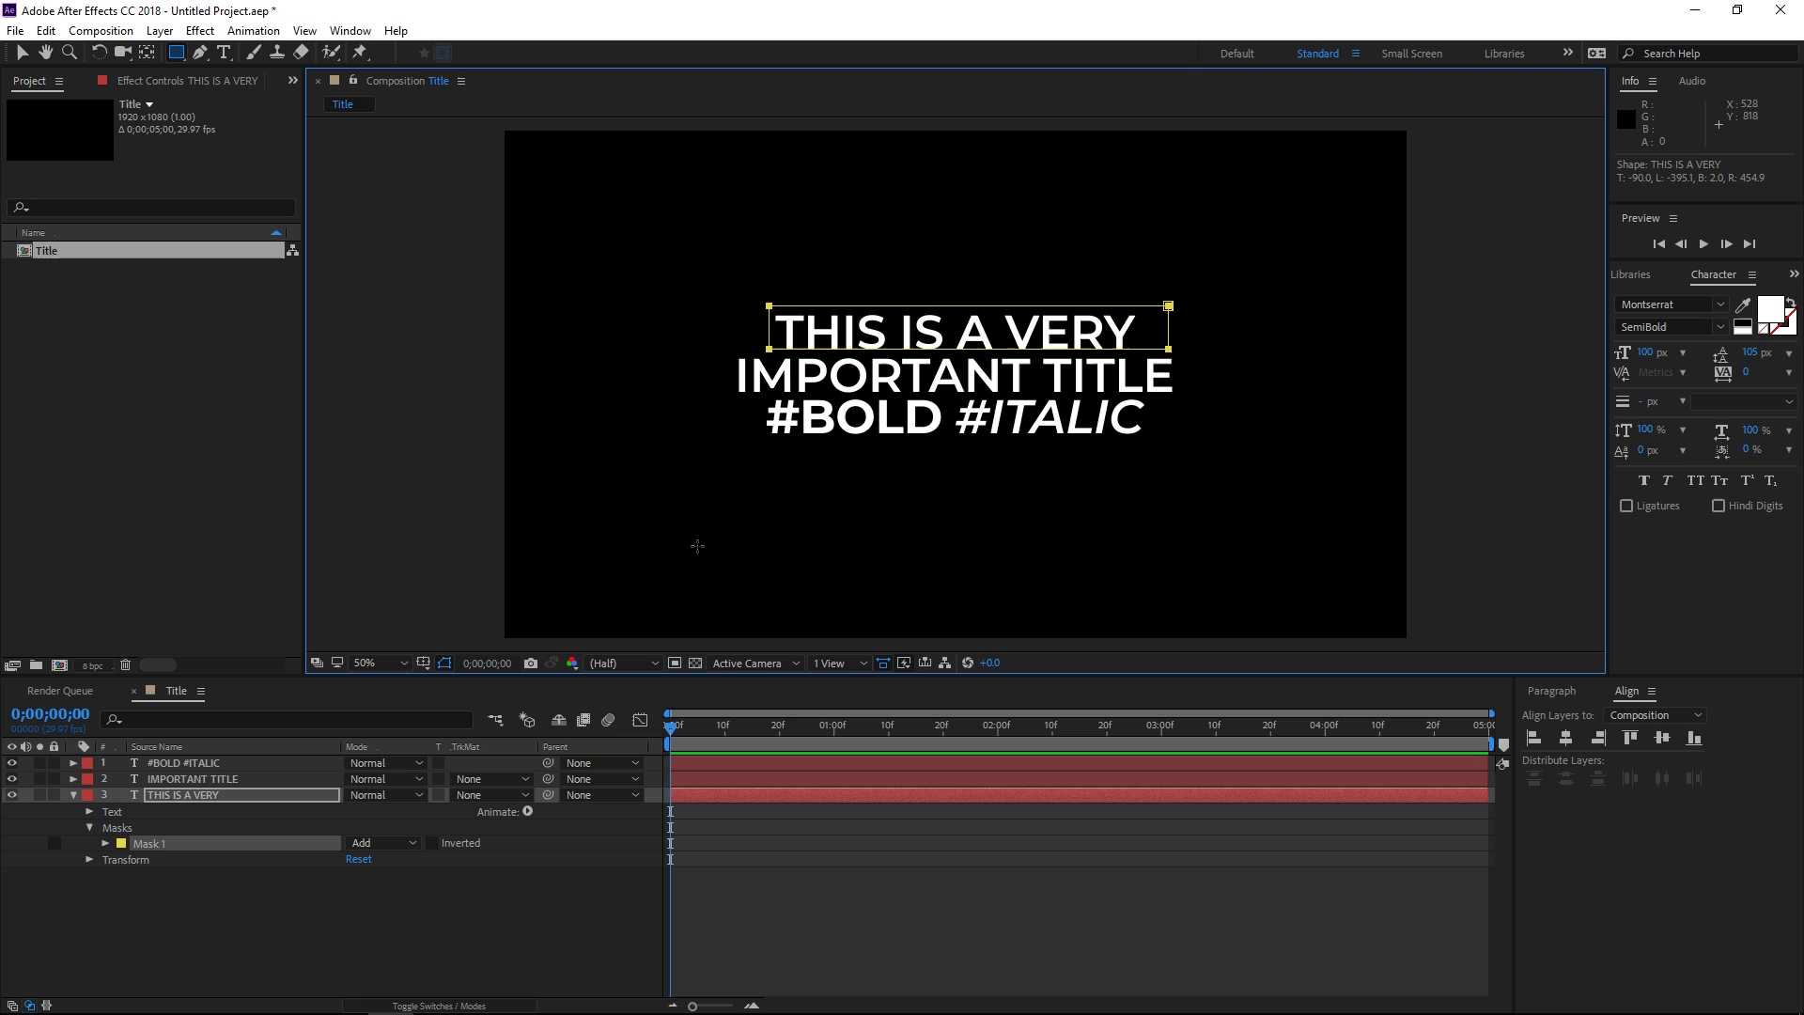
left_click(215, 780)
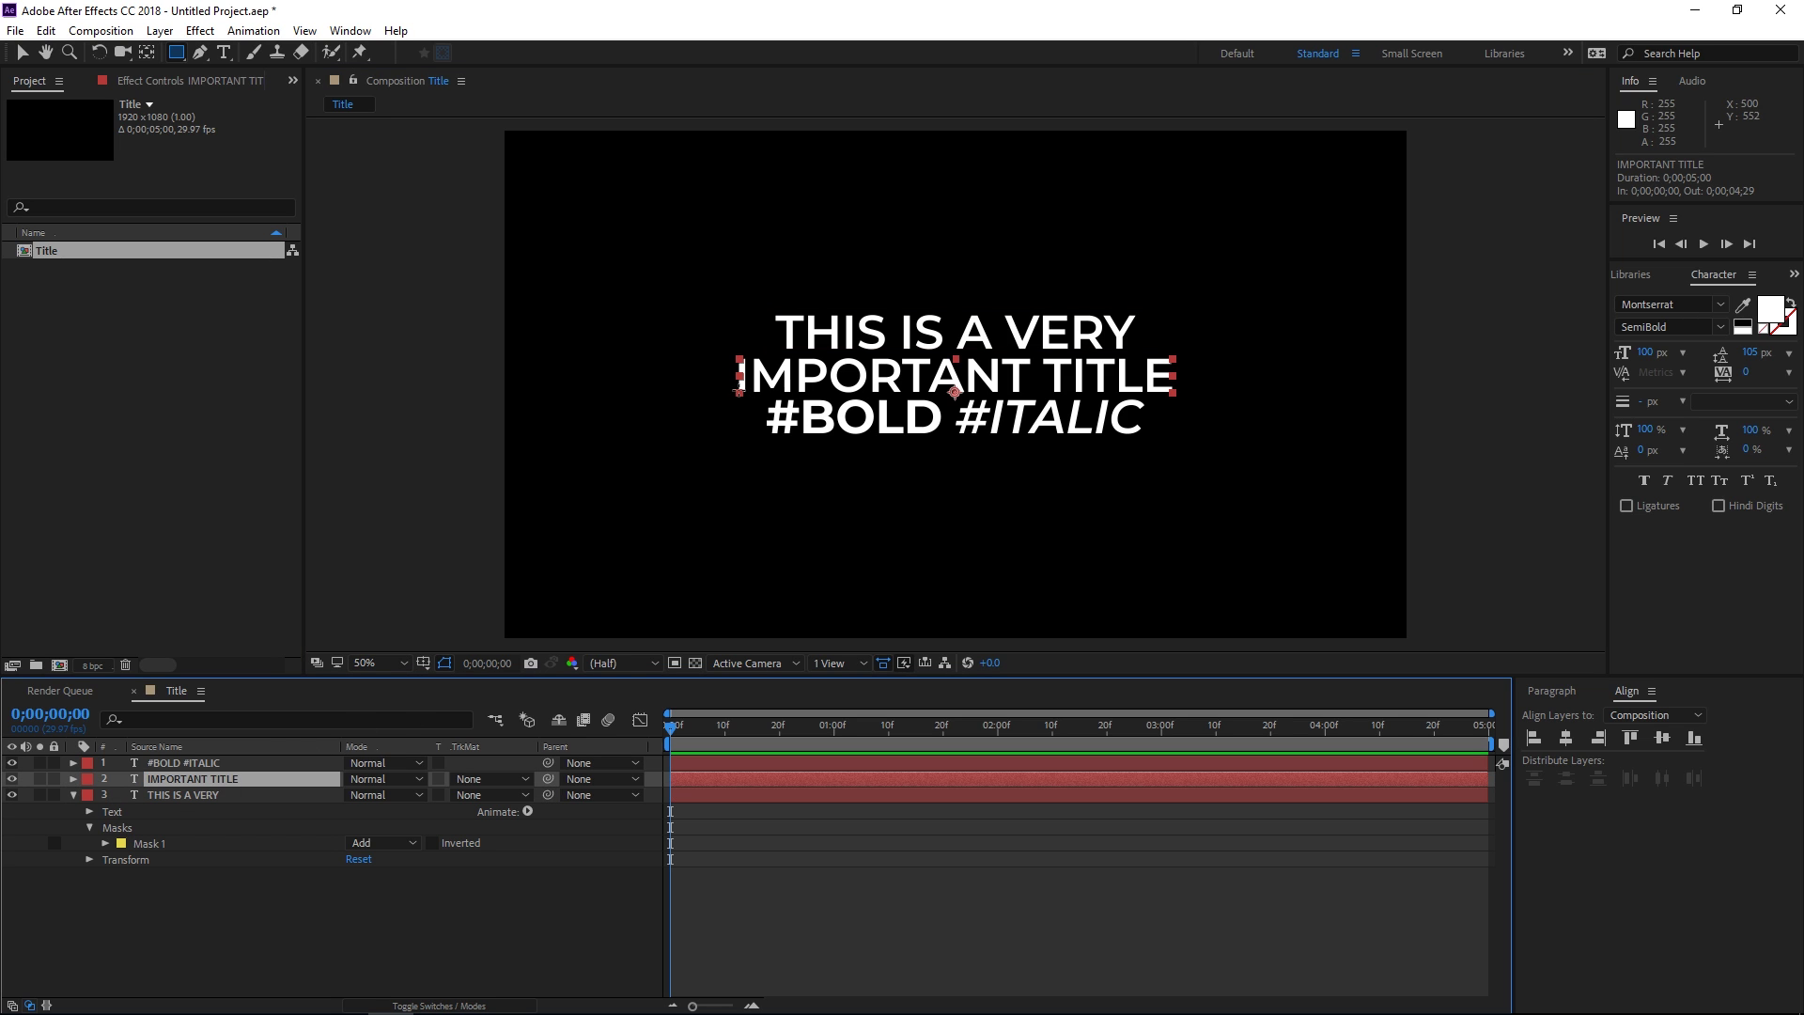
left_click_drag(728, 393, 1219, 355)
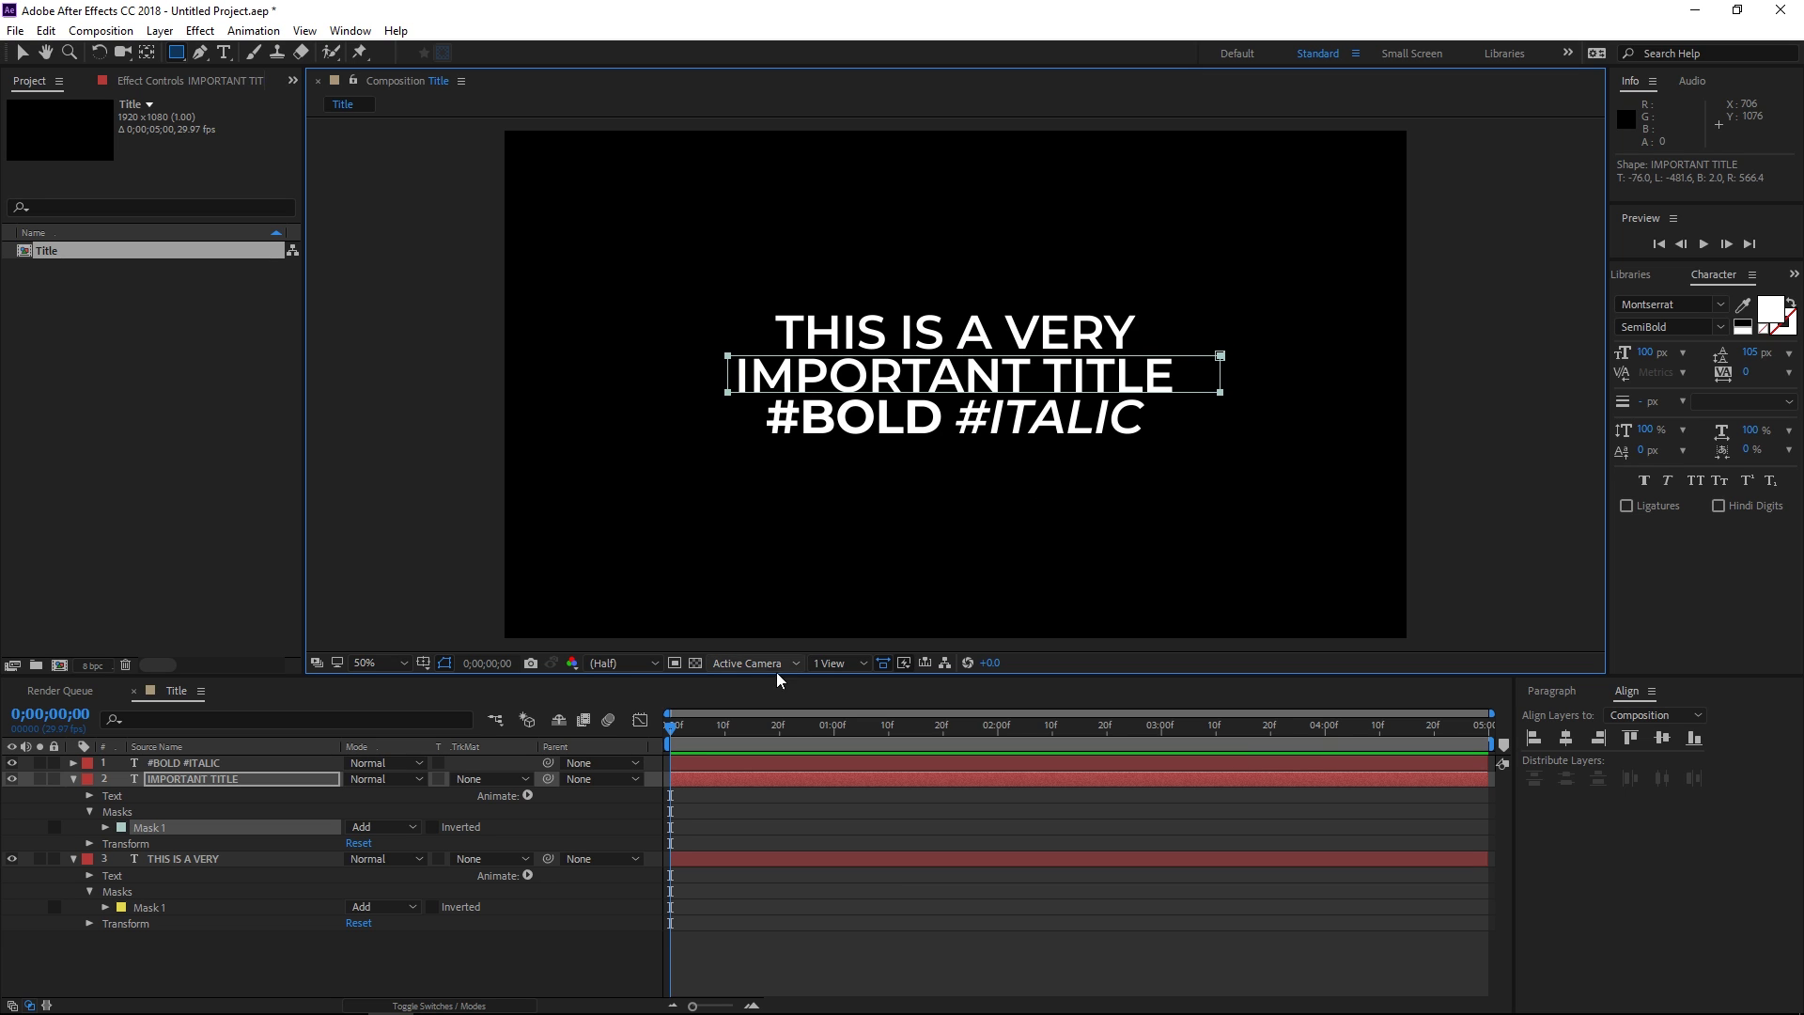
left_click(582, 938)
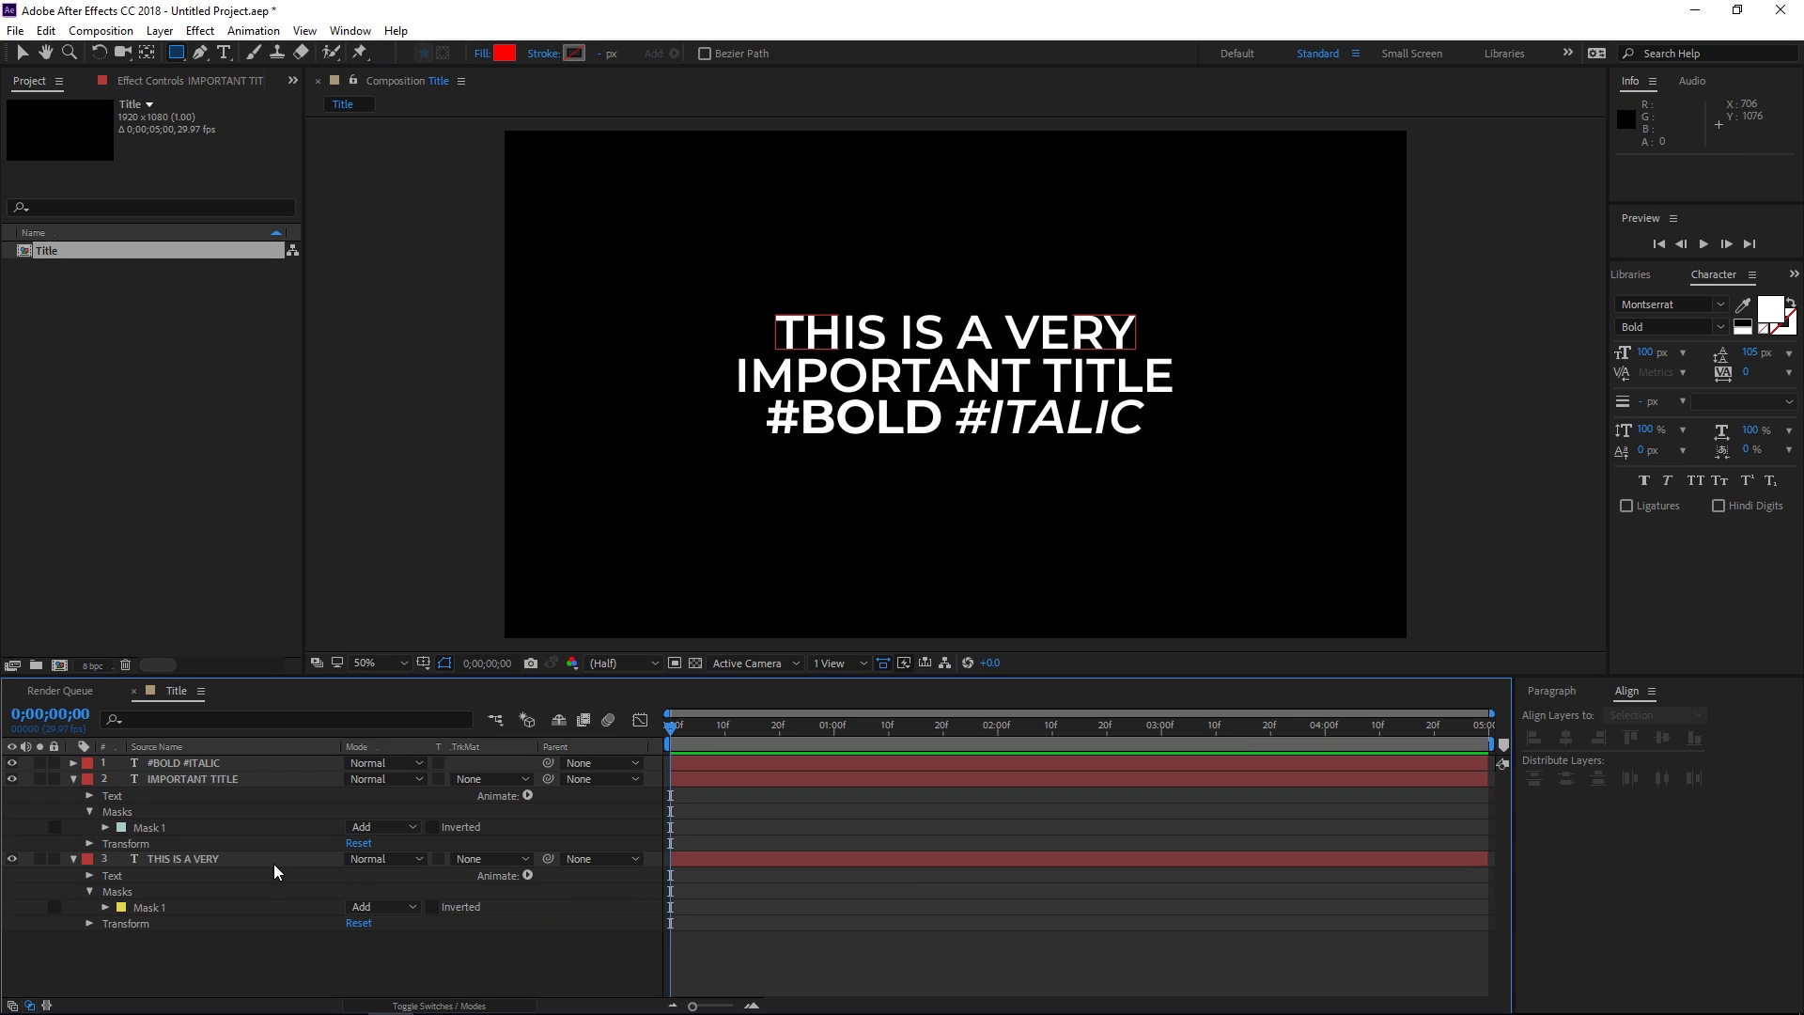
left_click(199, 761)
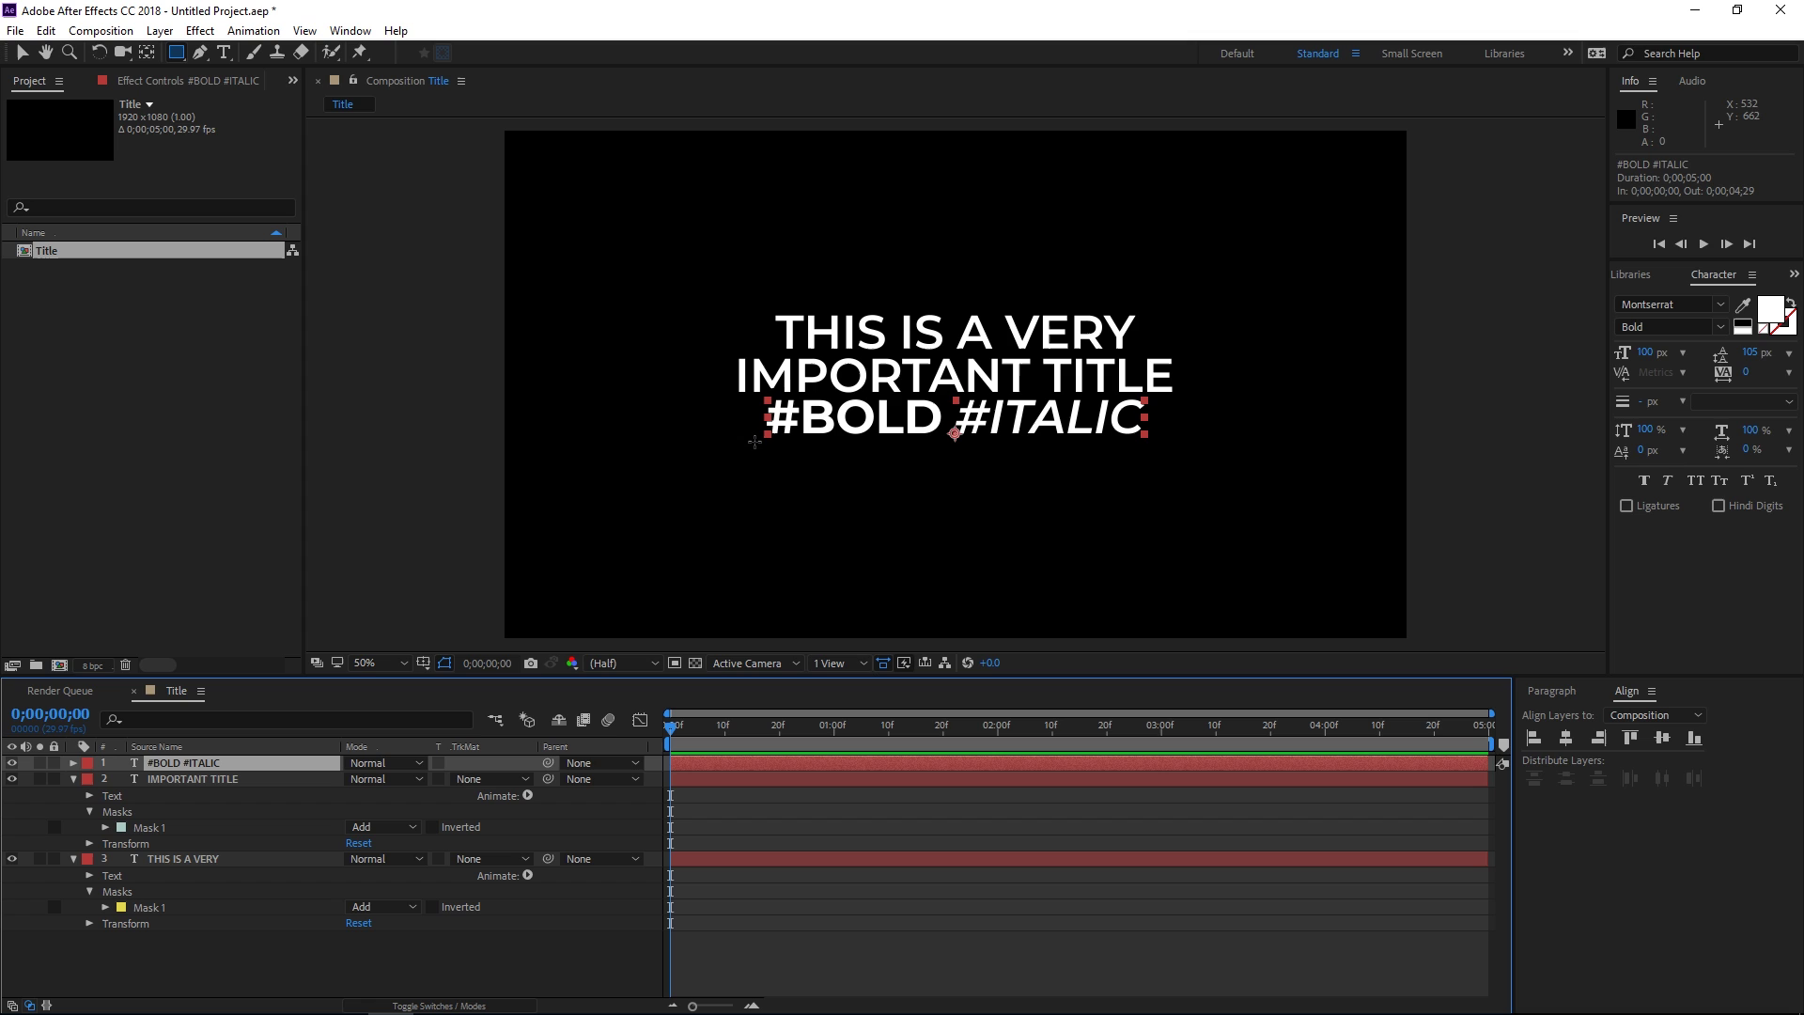
mouse_move(753, 434)
left_mouse_down()
mouse_move(1207, 393)
mouse_move(1180, 396)
left_mouse_up()
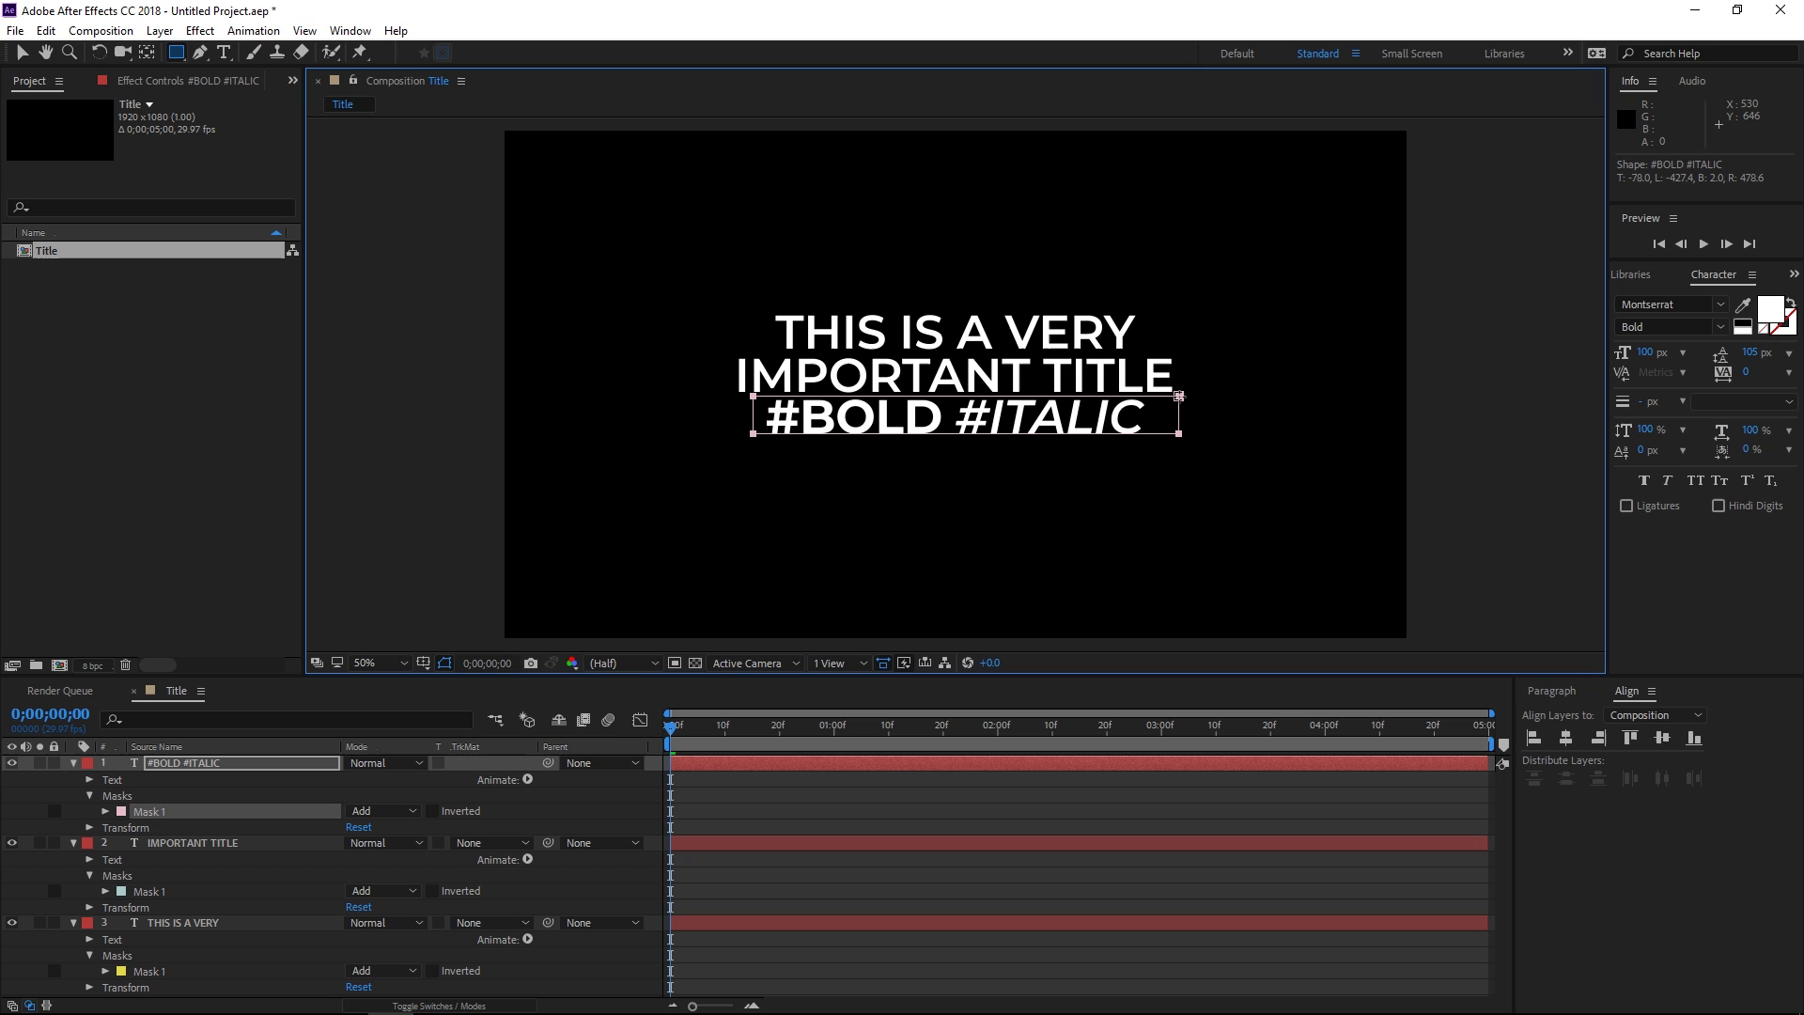
left_click(74, 763)
left_click(73, 779)
left_click(214, 795)
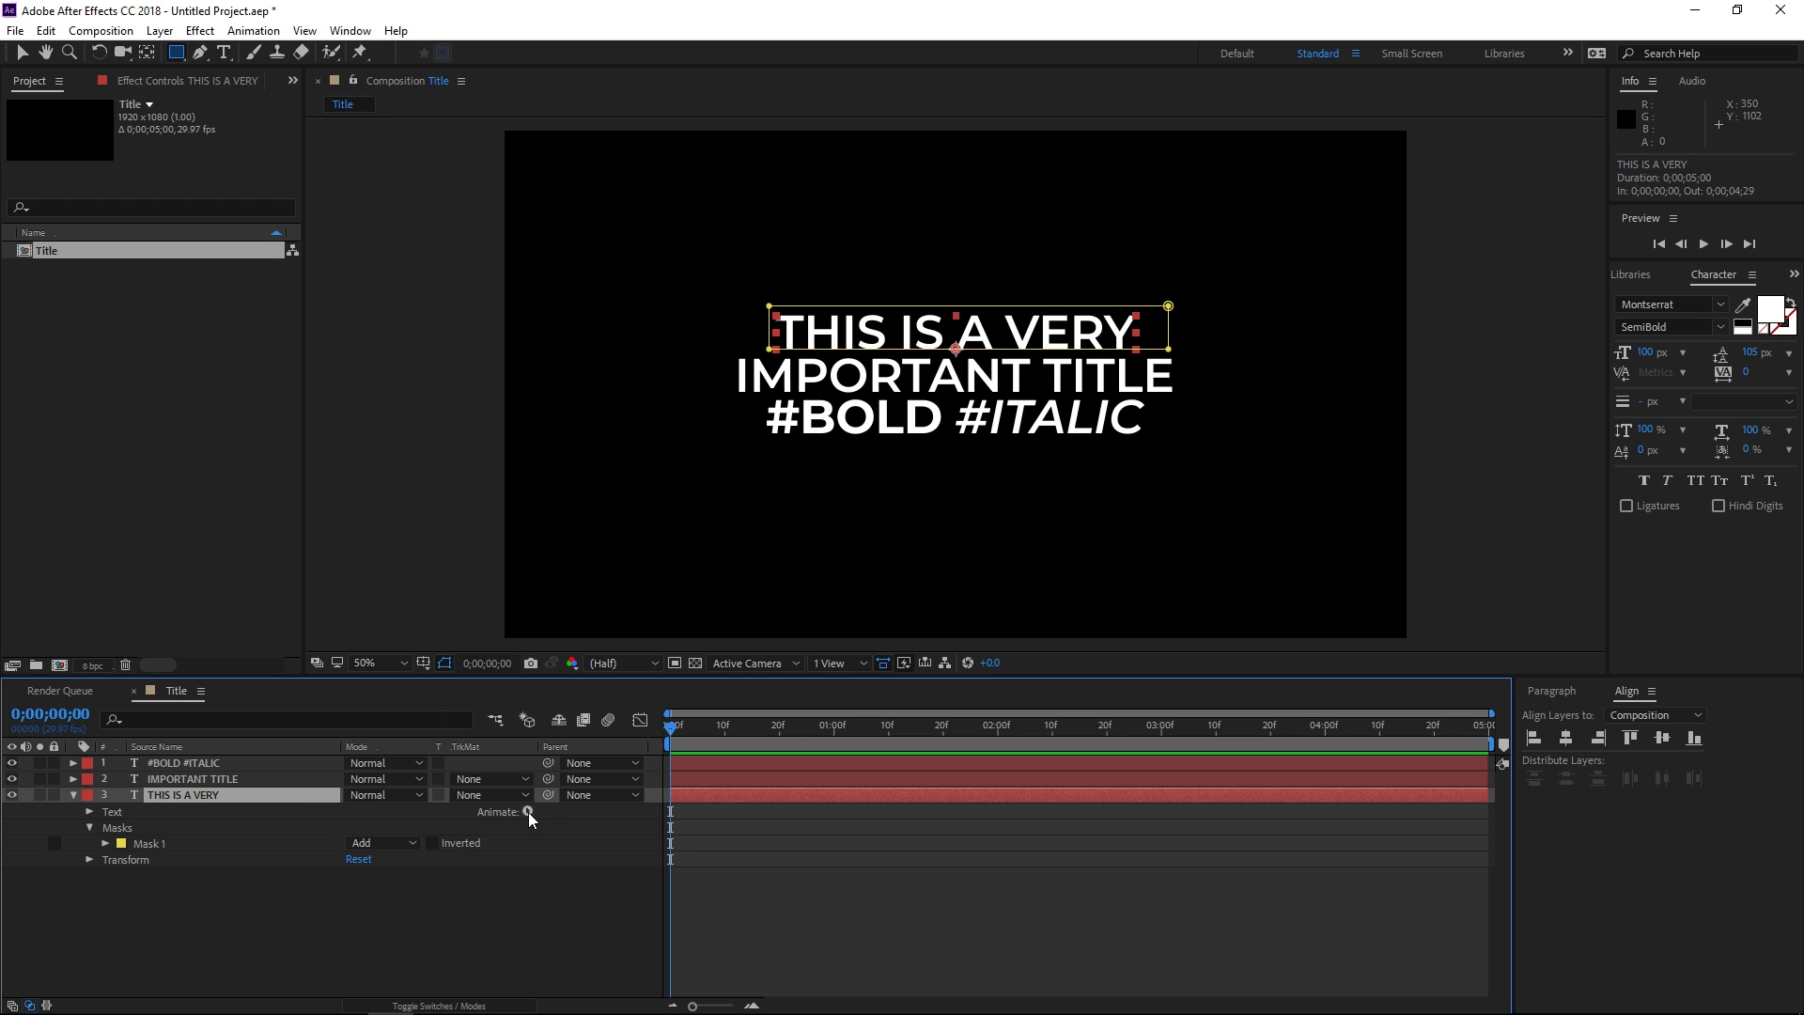
Step: Select the THIS IS A VERY layer and expand its properties in the timeline
left_click(232, 773)
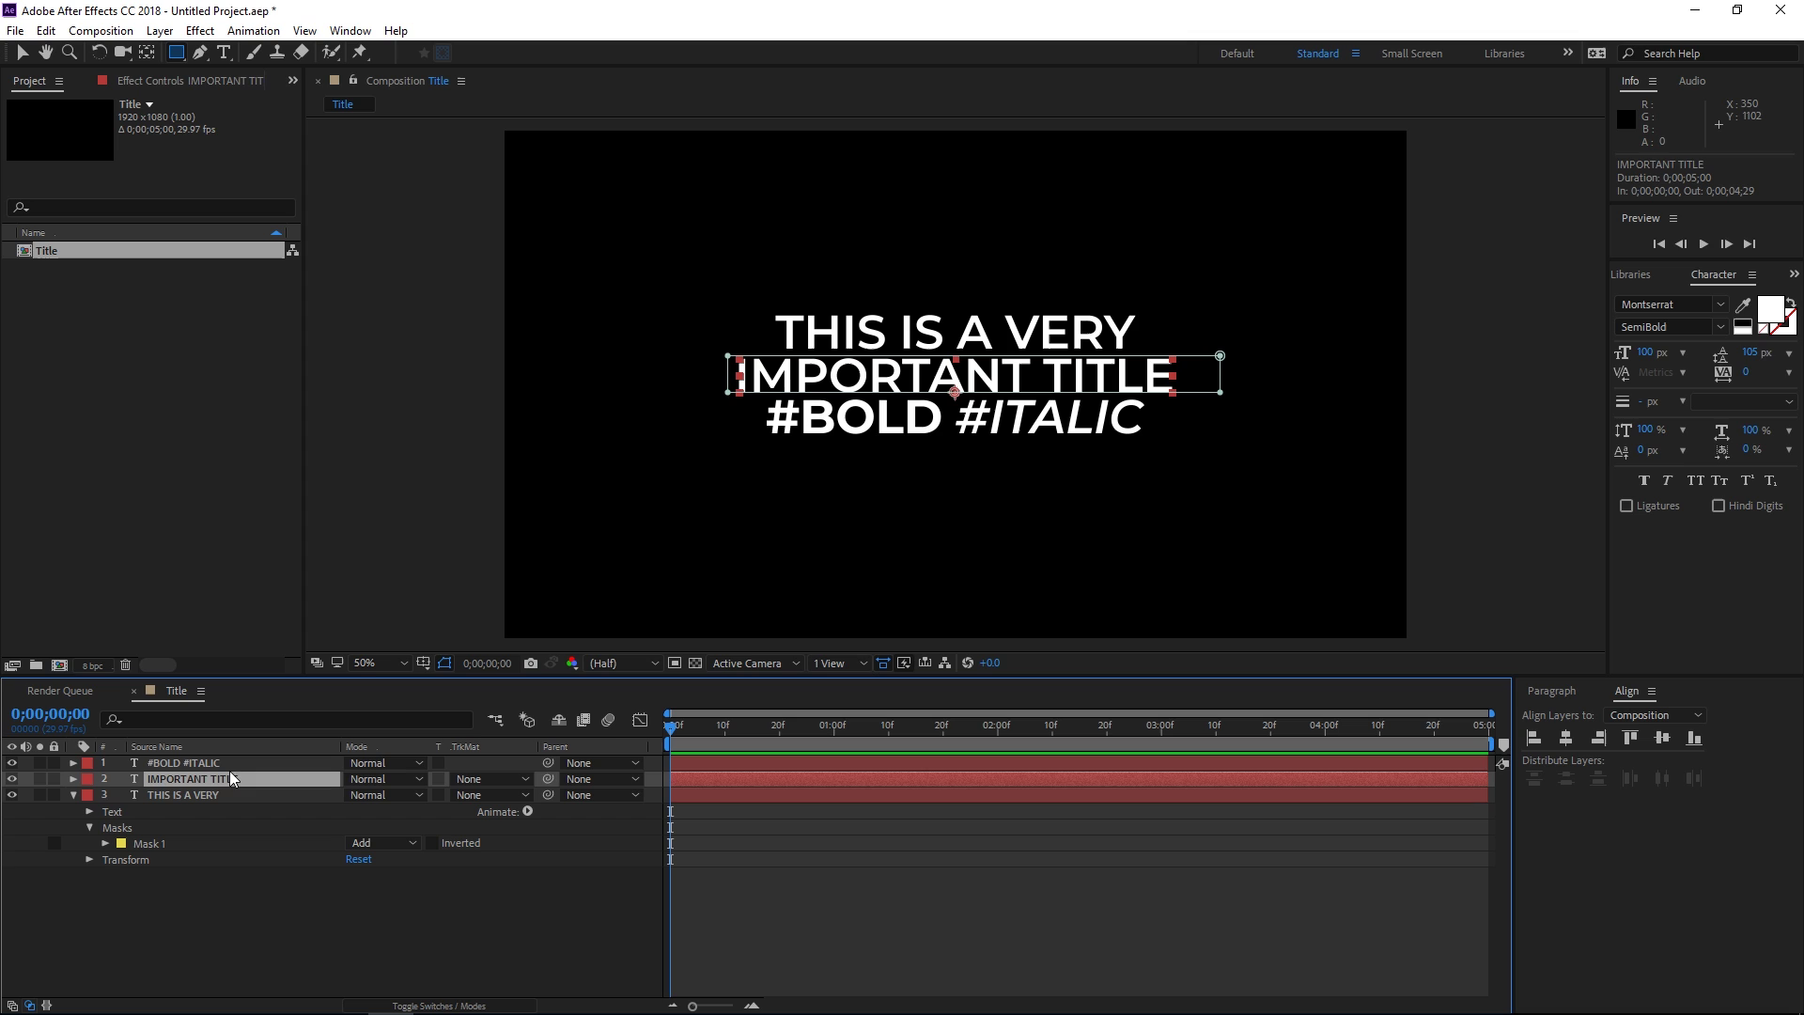
left_click(220, 765)
left_click(233, 785)
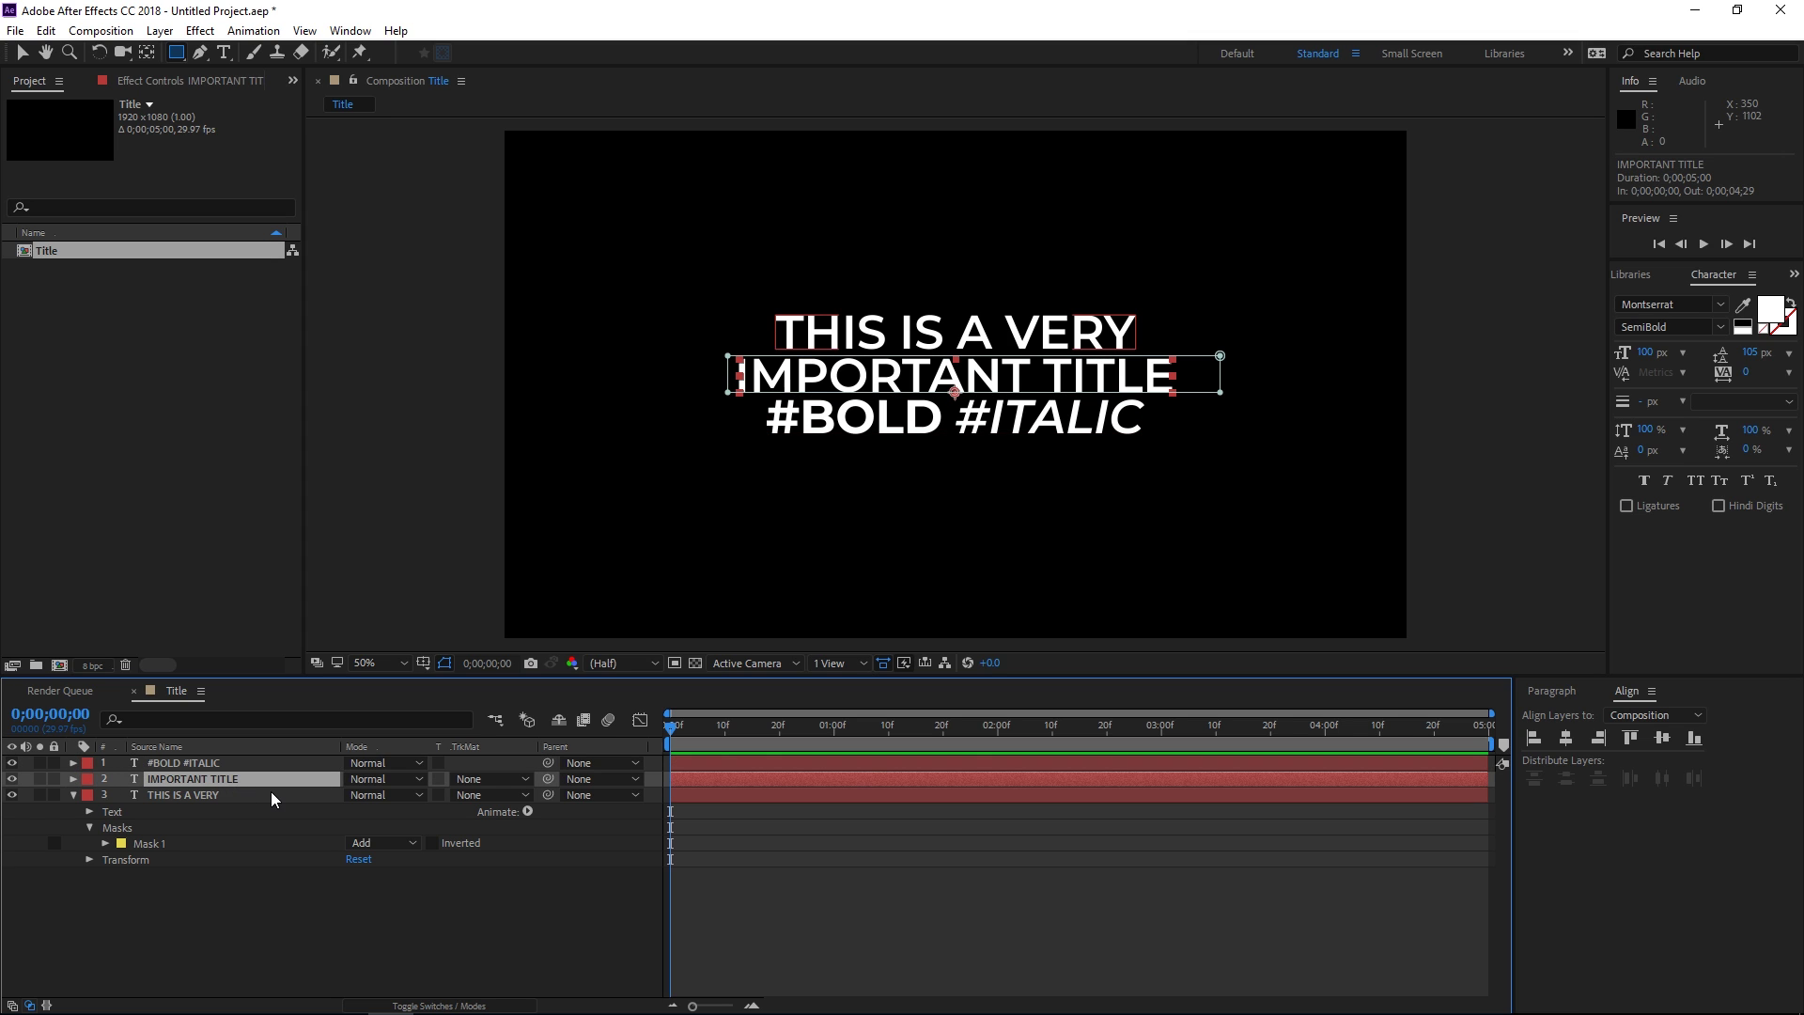
left_click(148, 793)
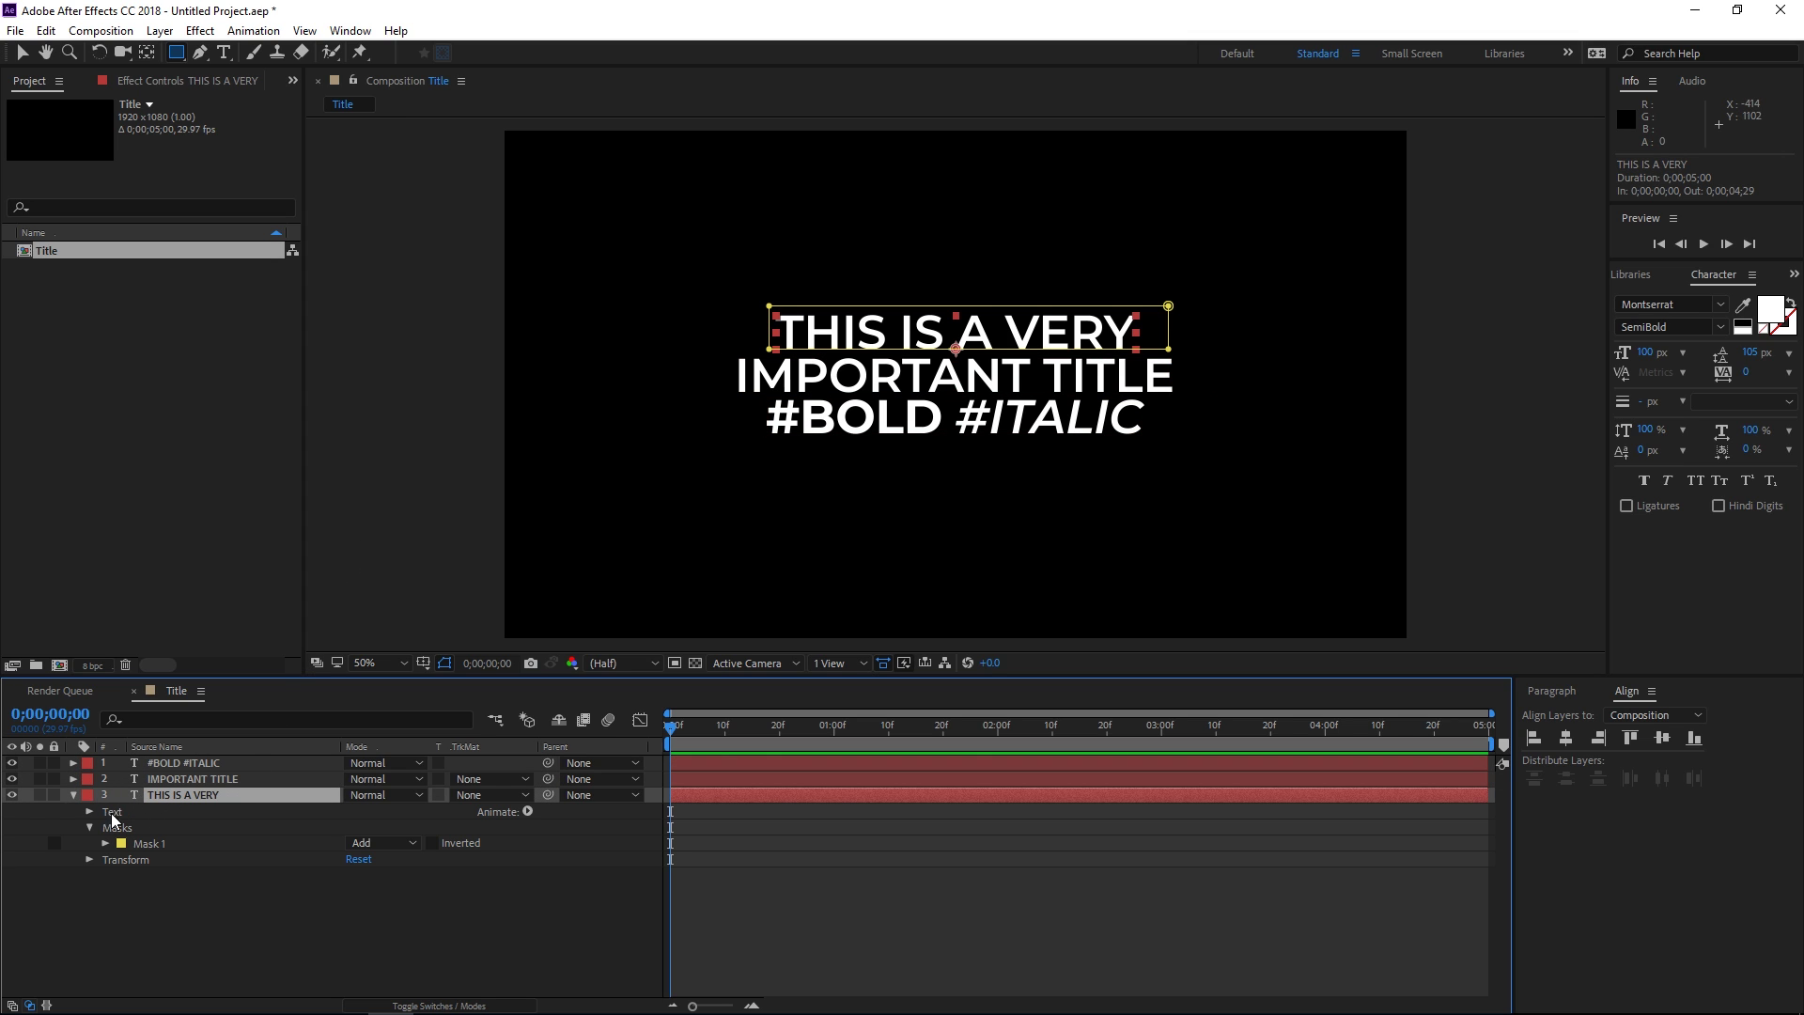
left_click(74, 793)
left_click(73, 793)
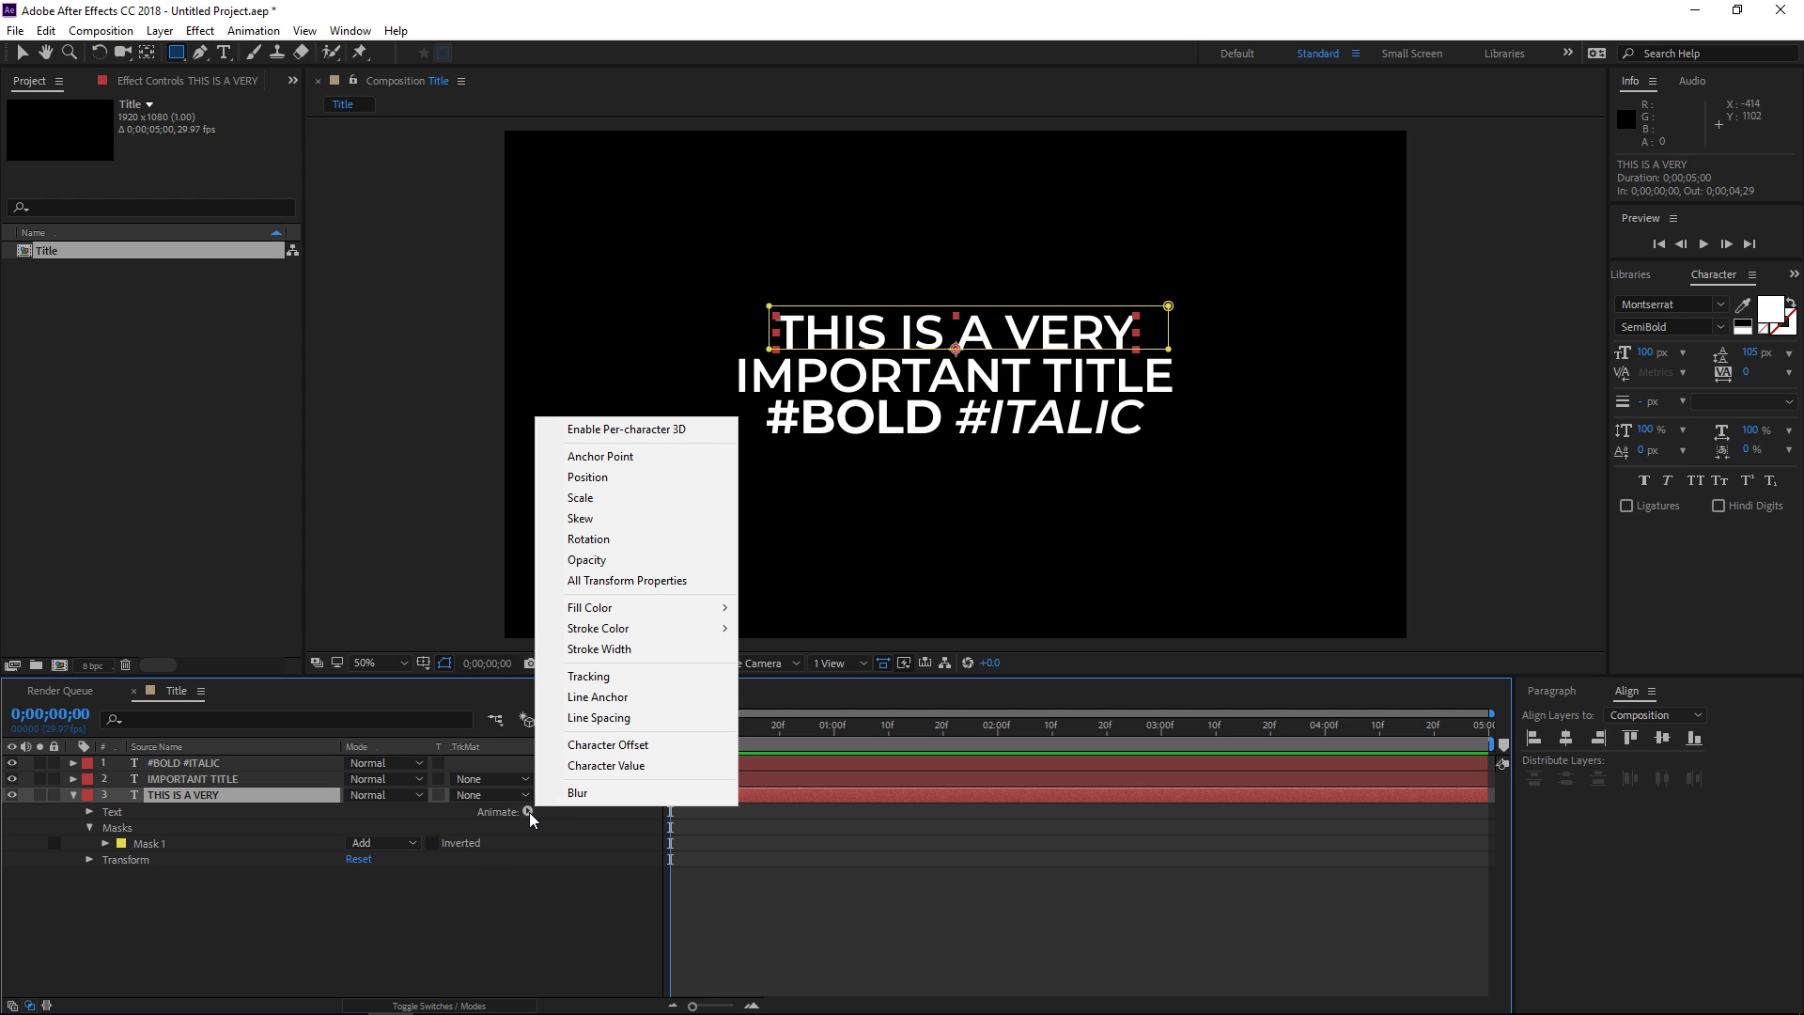
Step: Add a Position animator to THIS IS A VERY and set its Y offset to 80 px
left_click(616, 477)
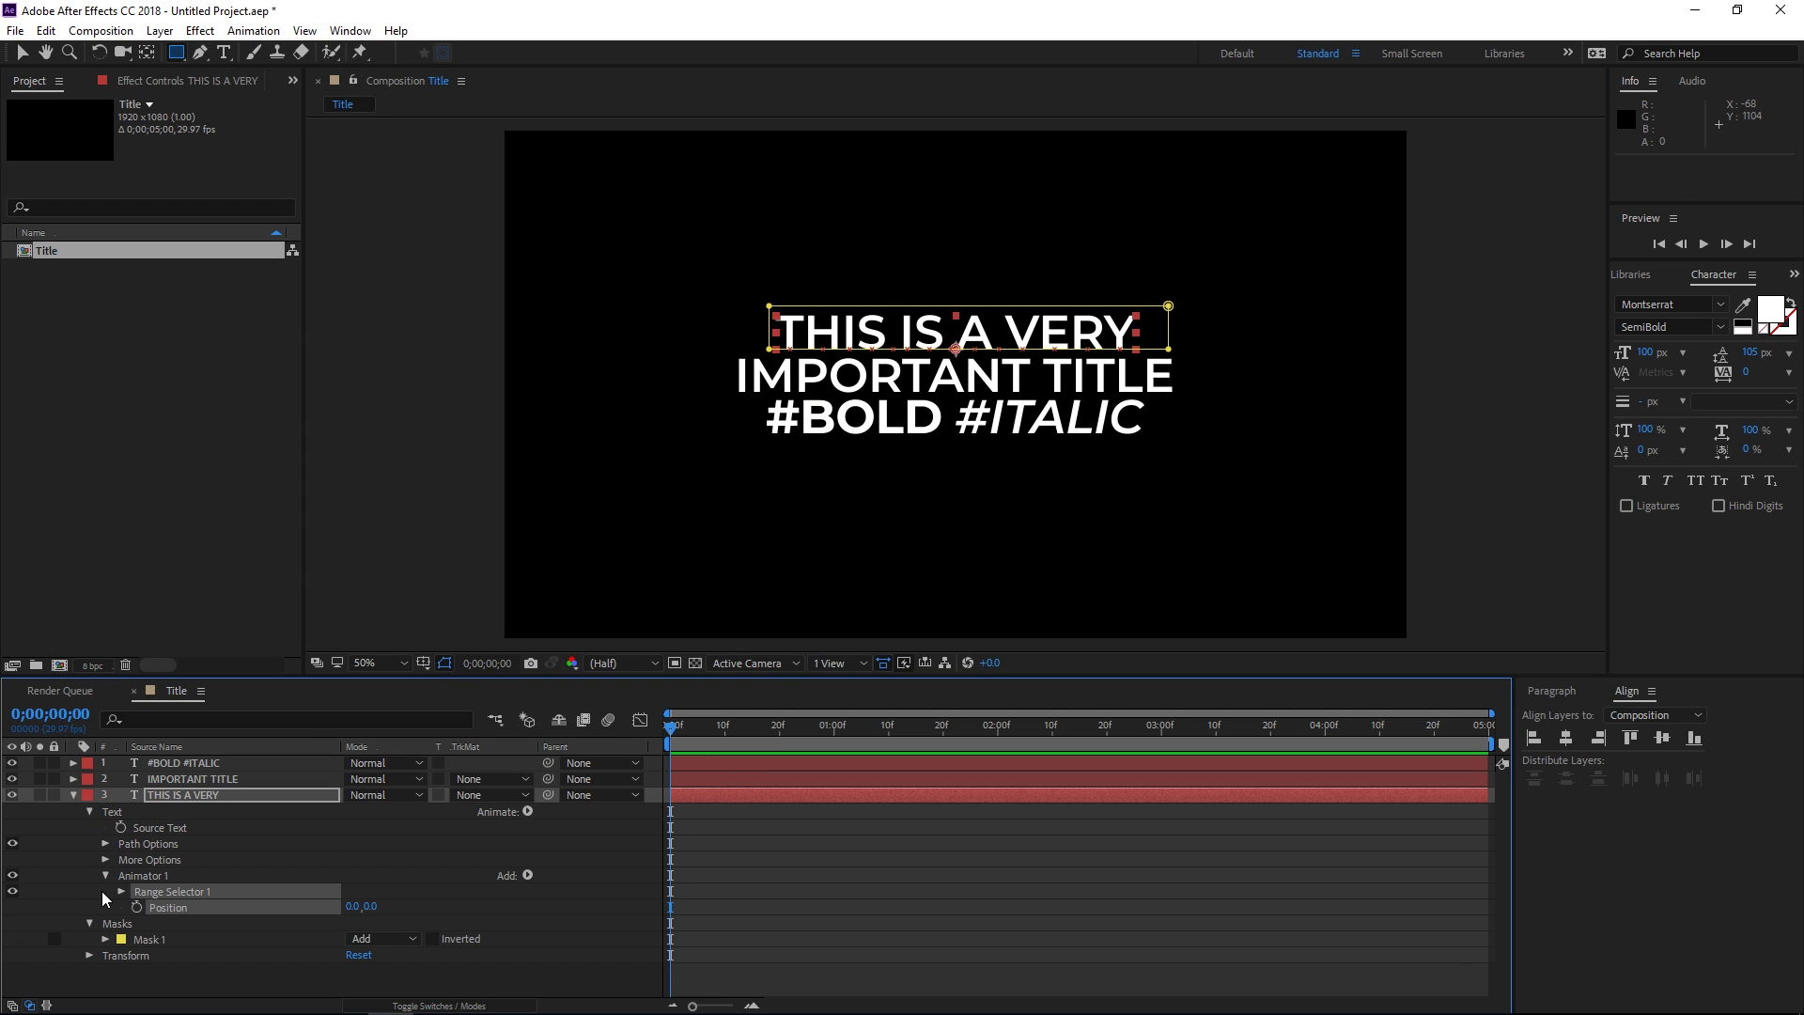
left_click_drag(374, 906, 438, 914)
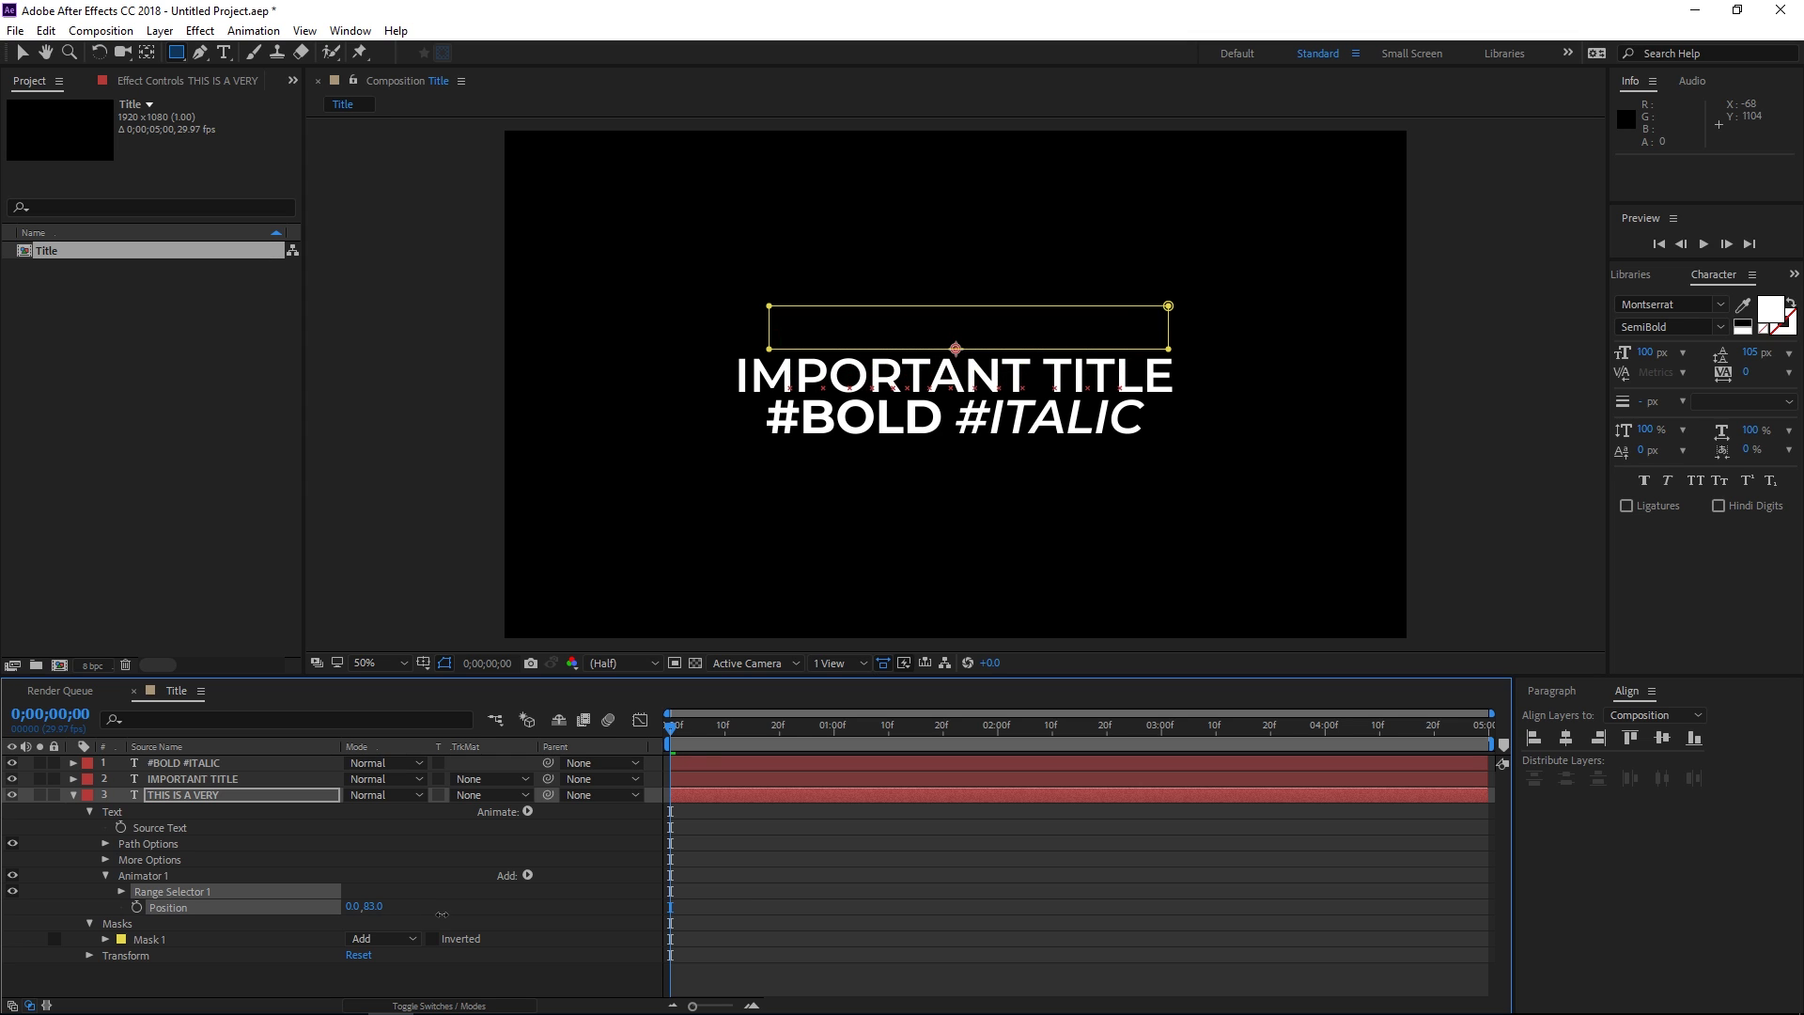
left_click(369, 907)
type("8")
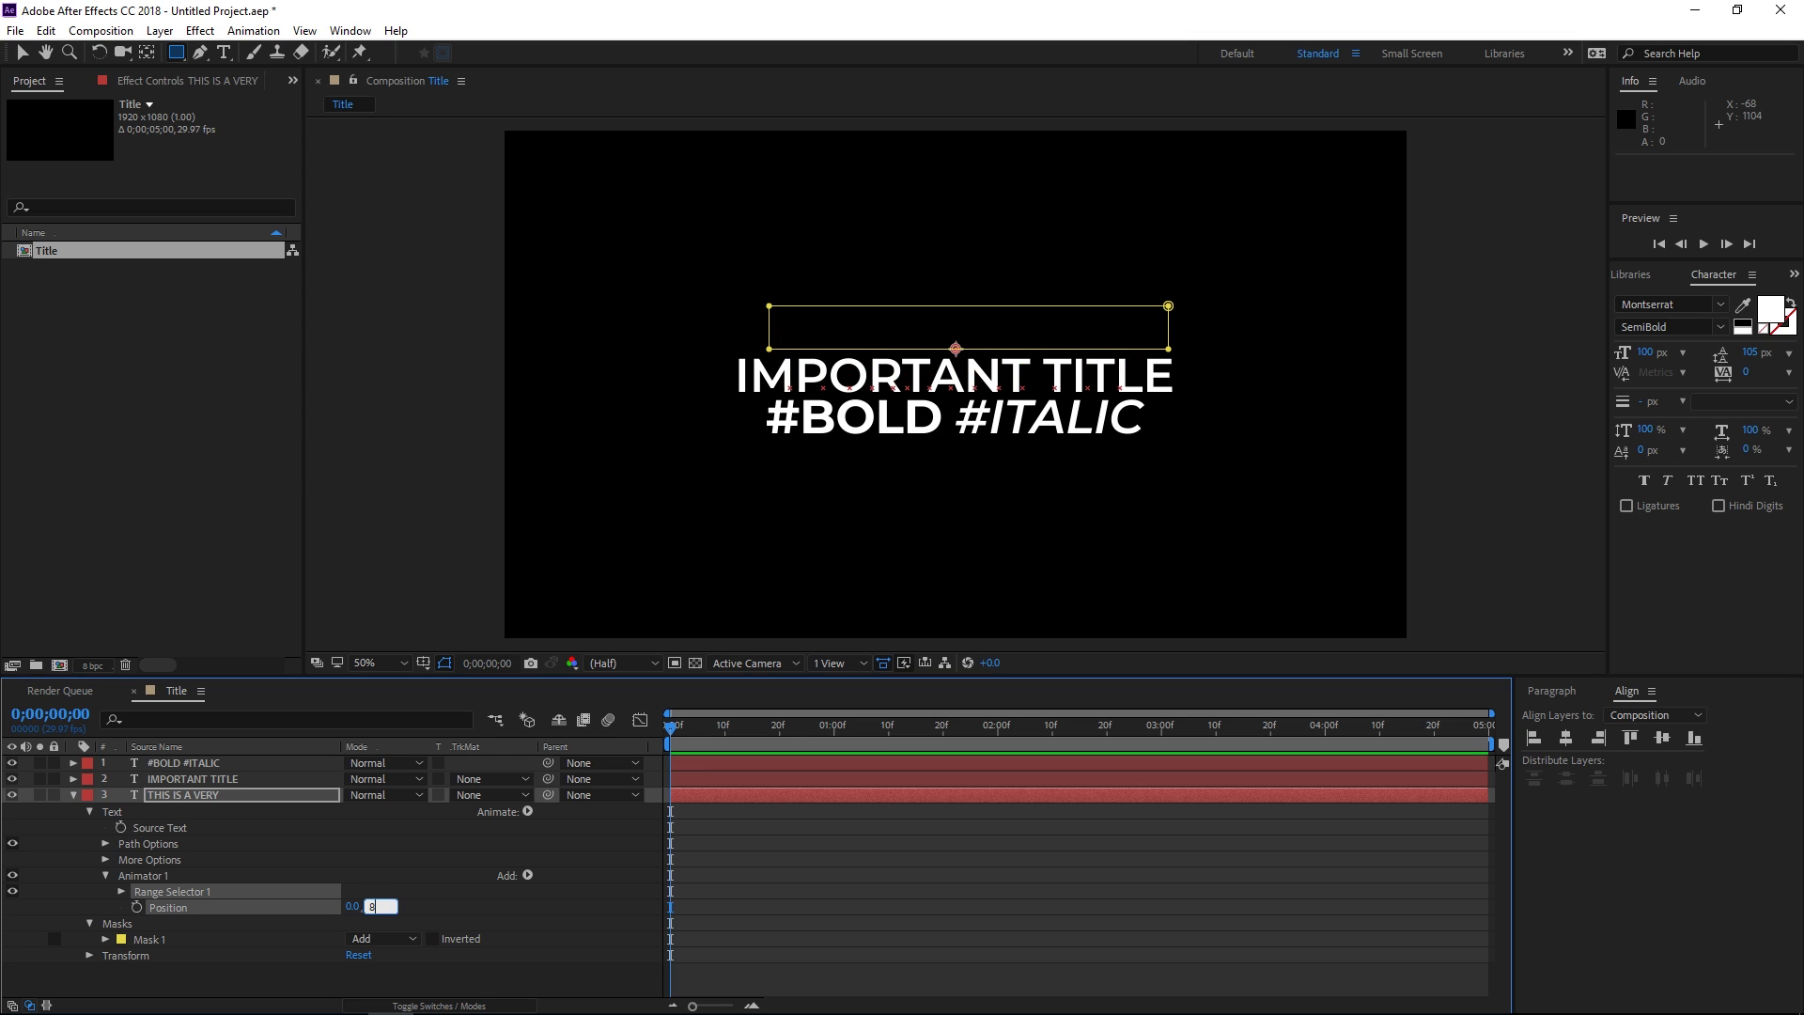
left_click(445, 911)
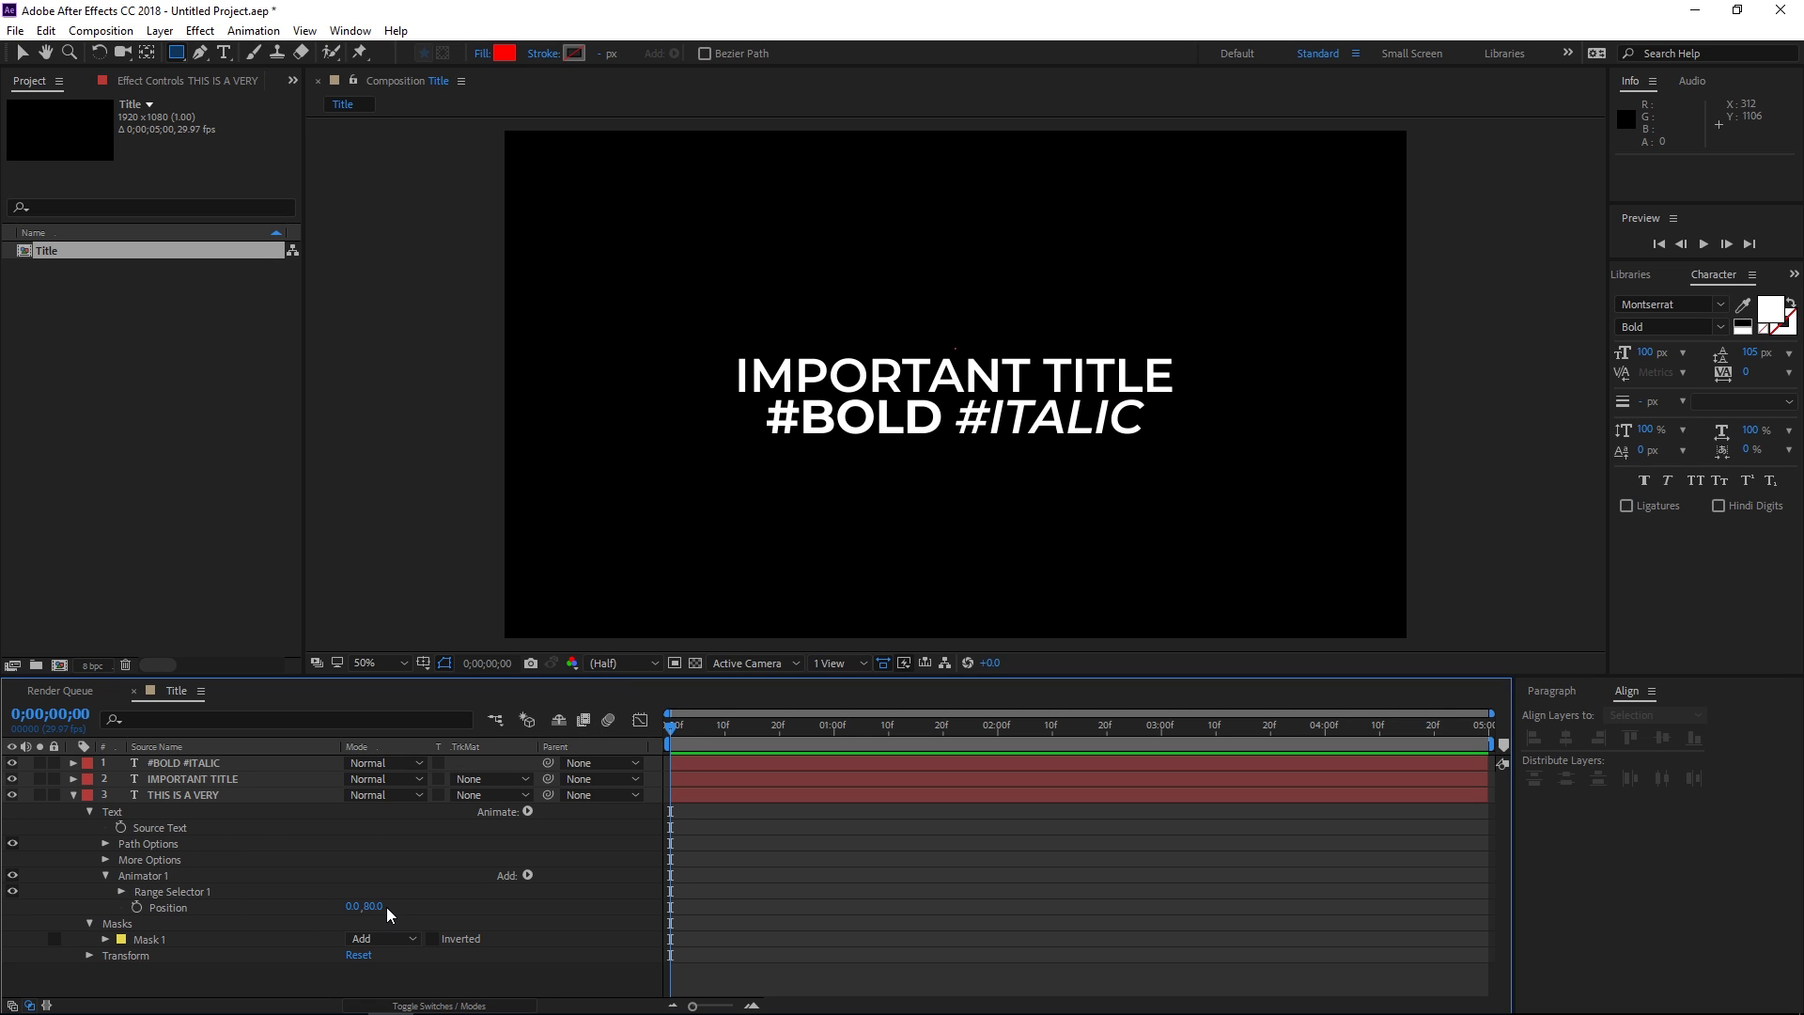
Step: Undo the position test and try out the Range Selector's End value on THIS IS A VERY
left_click_drag(386, 906, 301, 927)
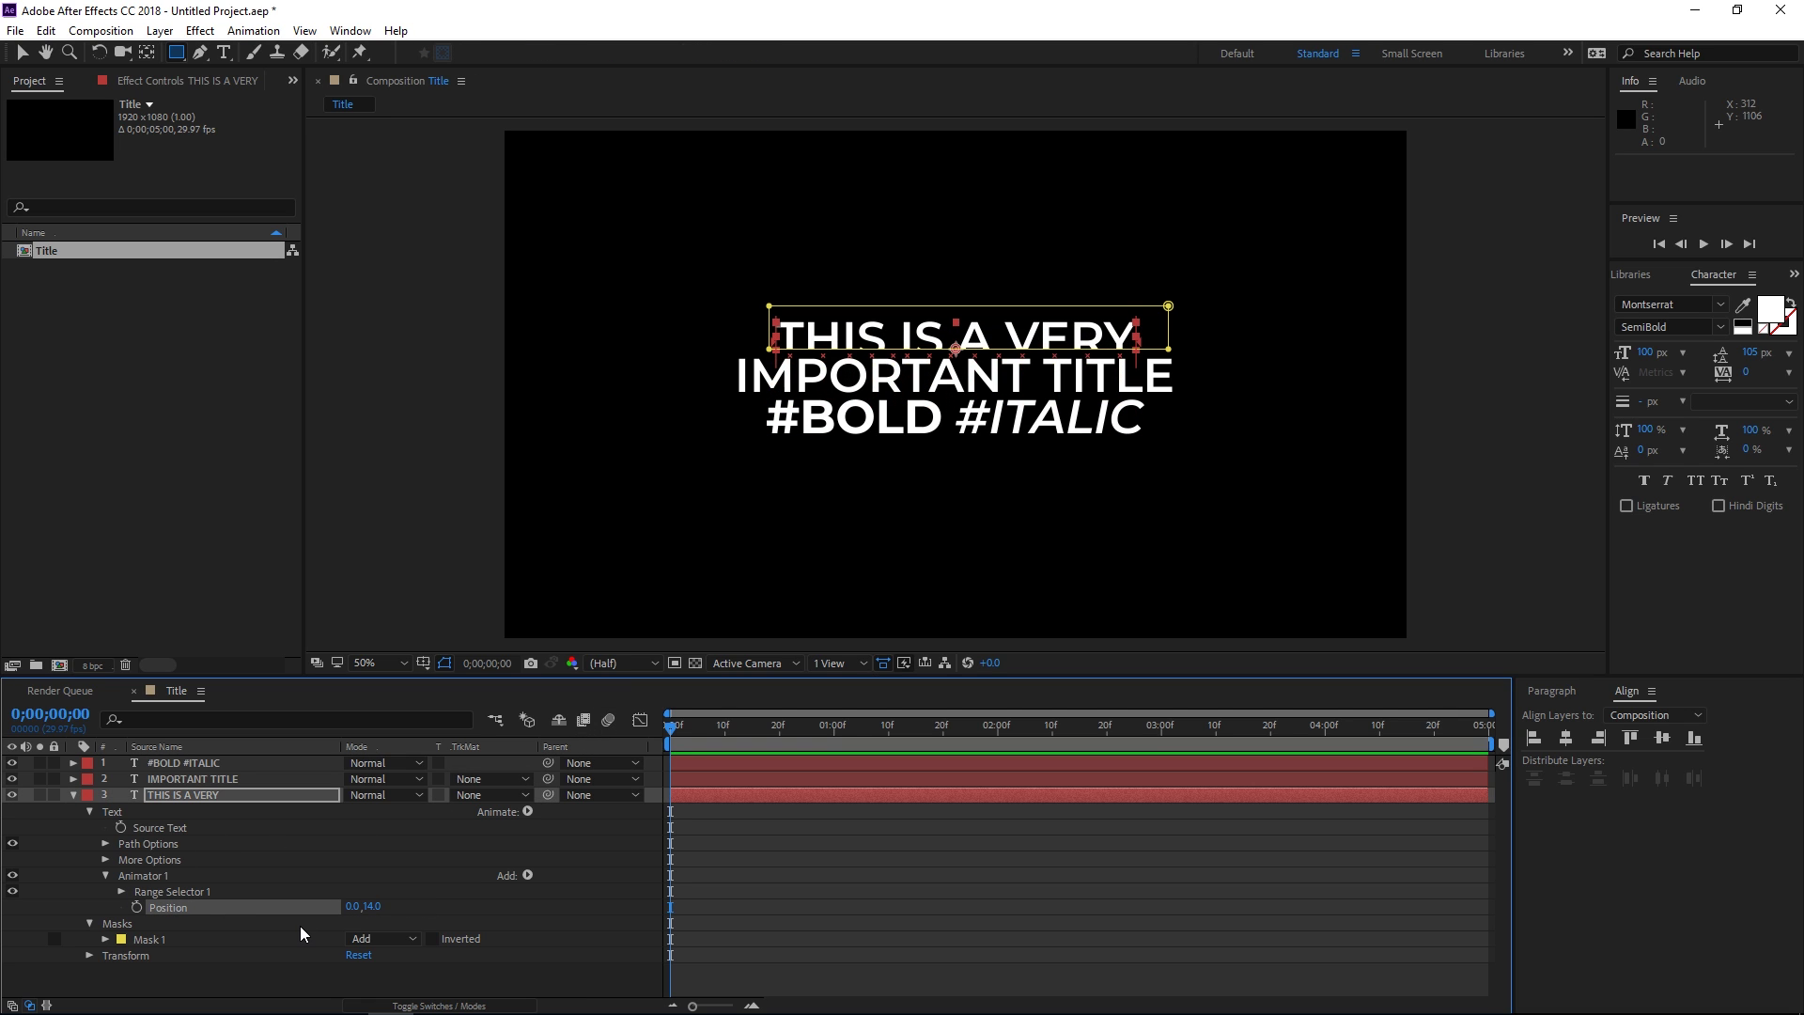
key("ctrl+z")
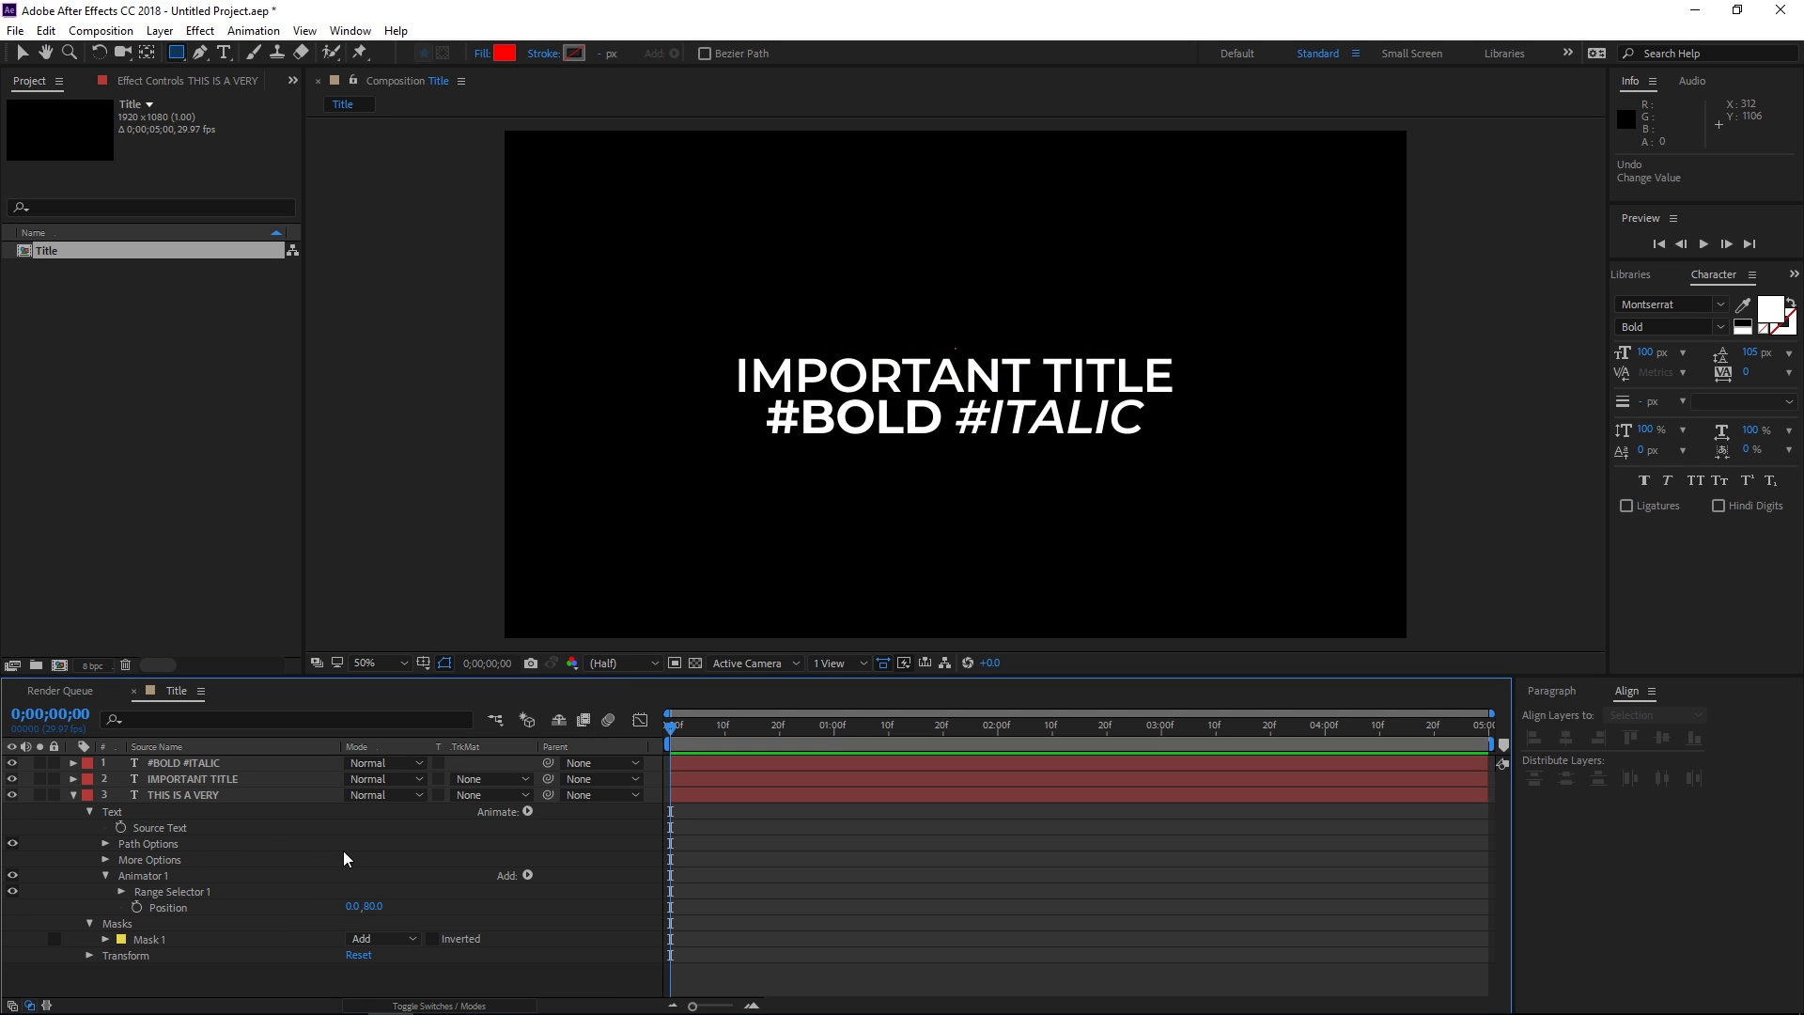
left_click(121, 892)
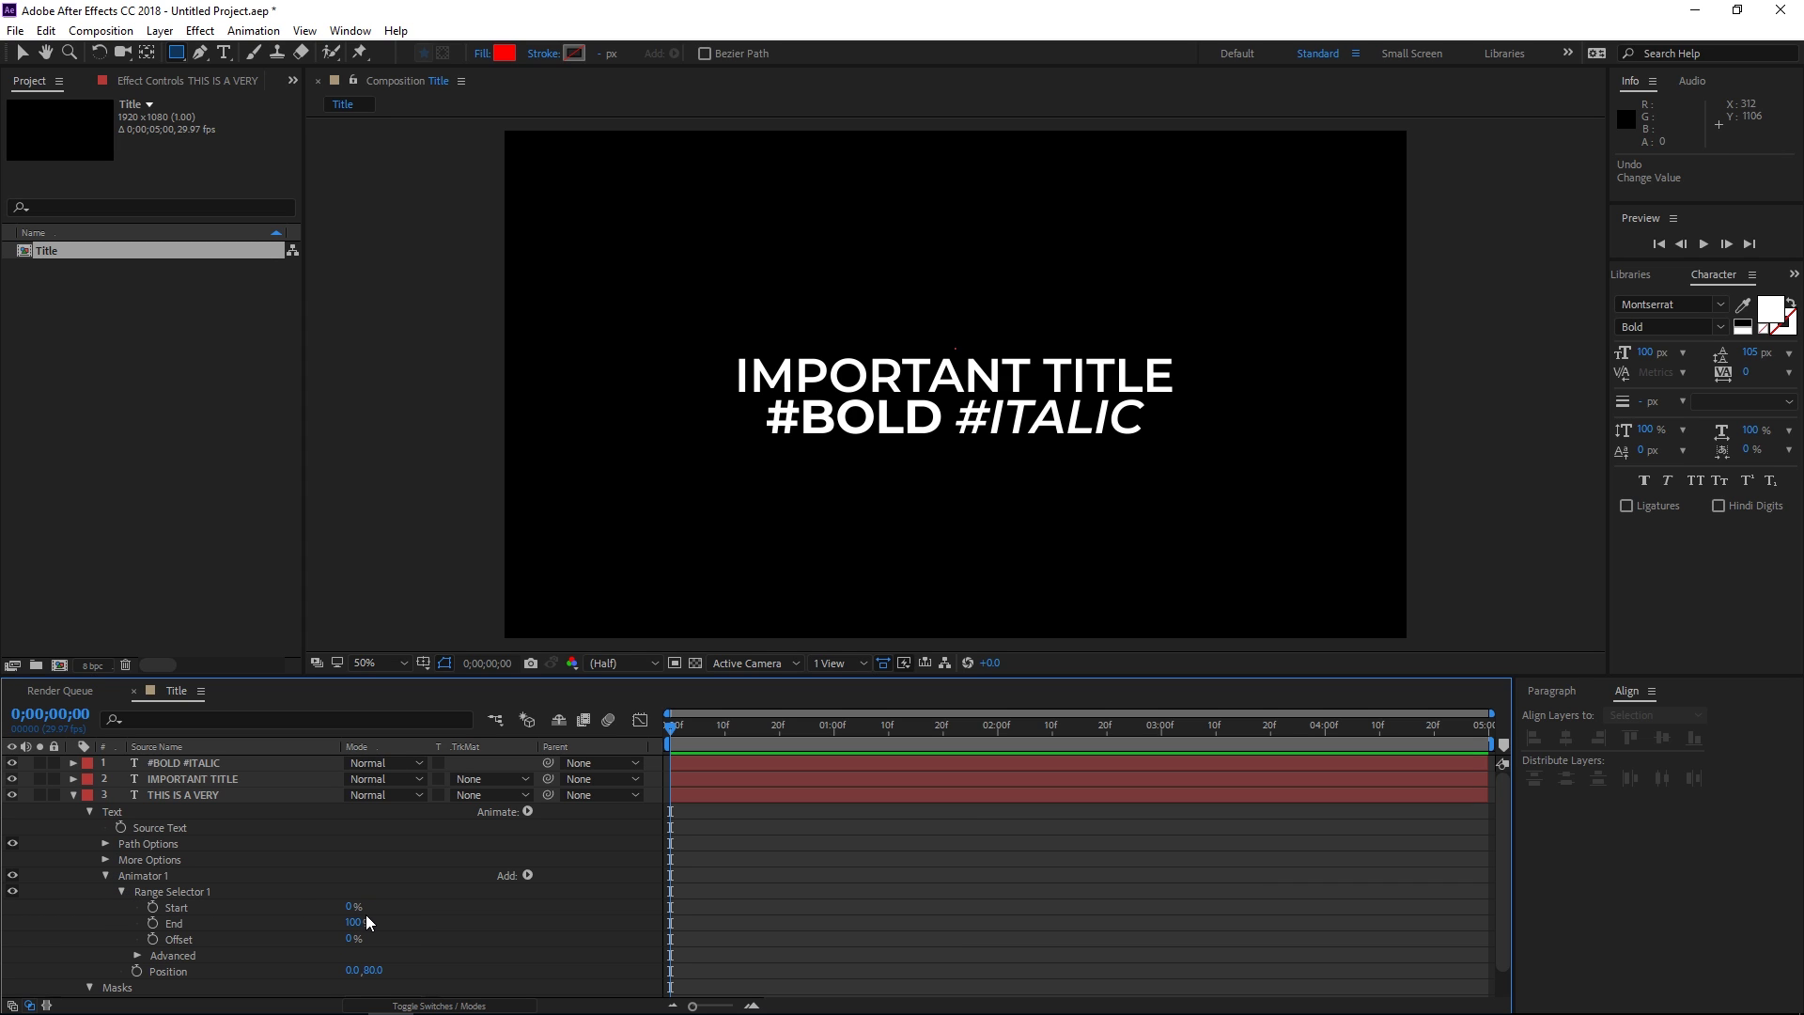
left_click_drag(357, 922, 445, 910)
left_click(391, 795)
scroll(269, 916, "down", 2)
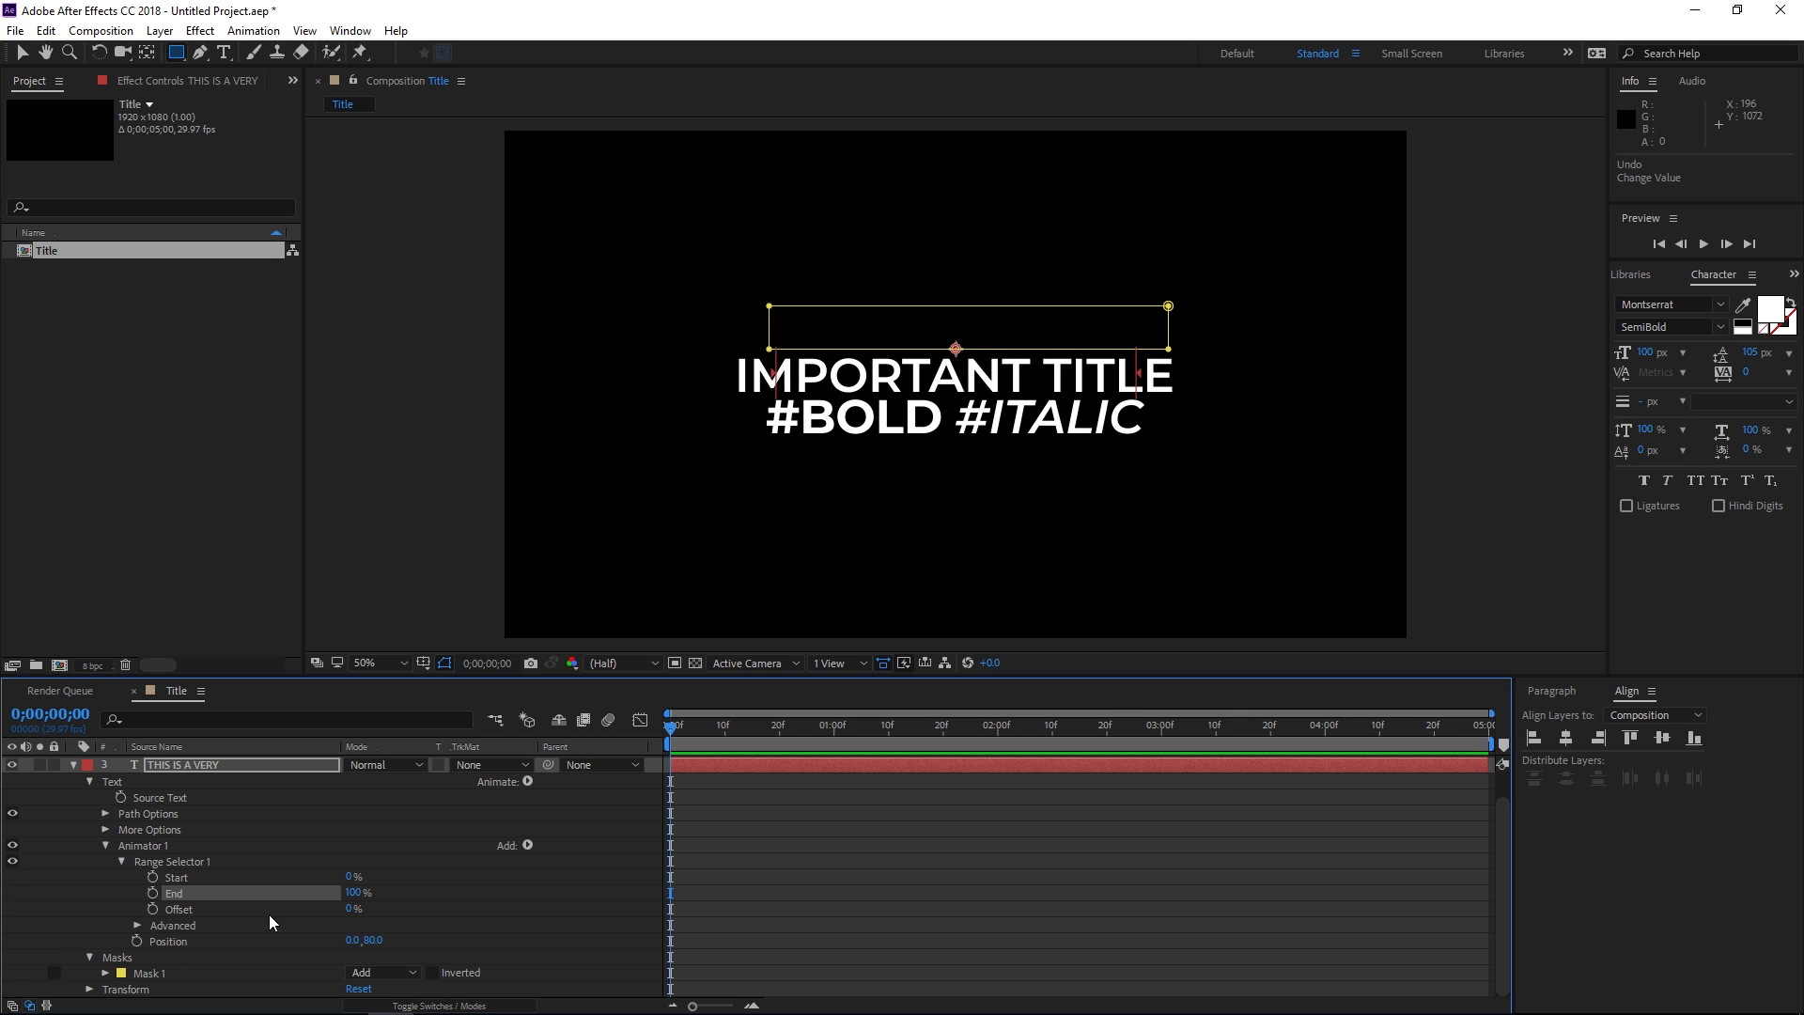
Step: Set the Range Selector to Words with a Ramp Up shape and Offset -100%
left_click(137, 926)
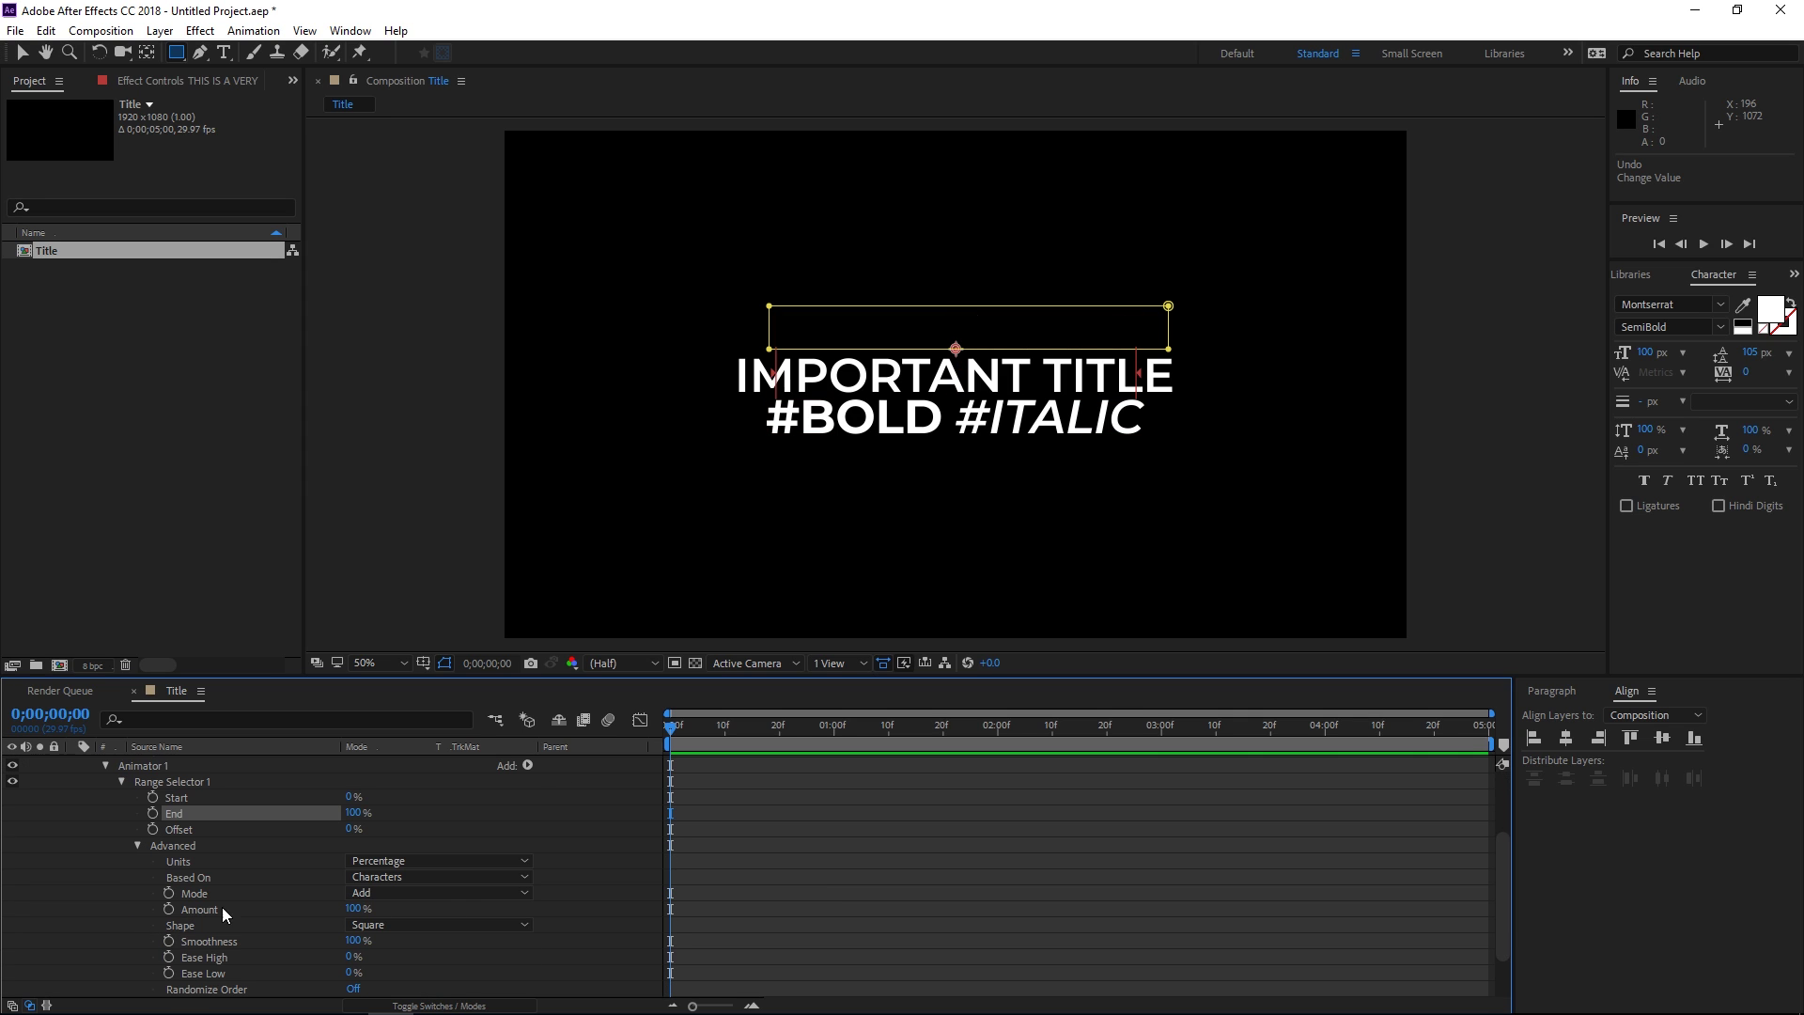
left_click(374, 877)
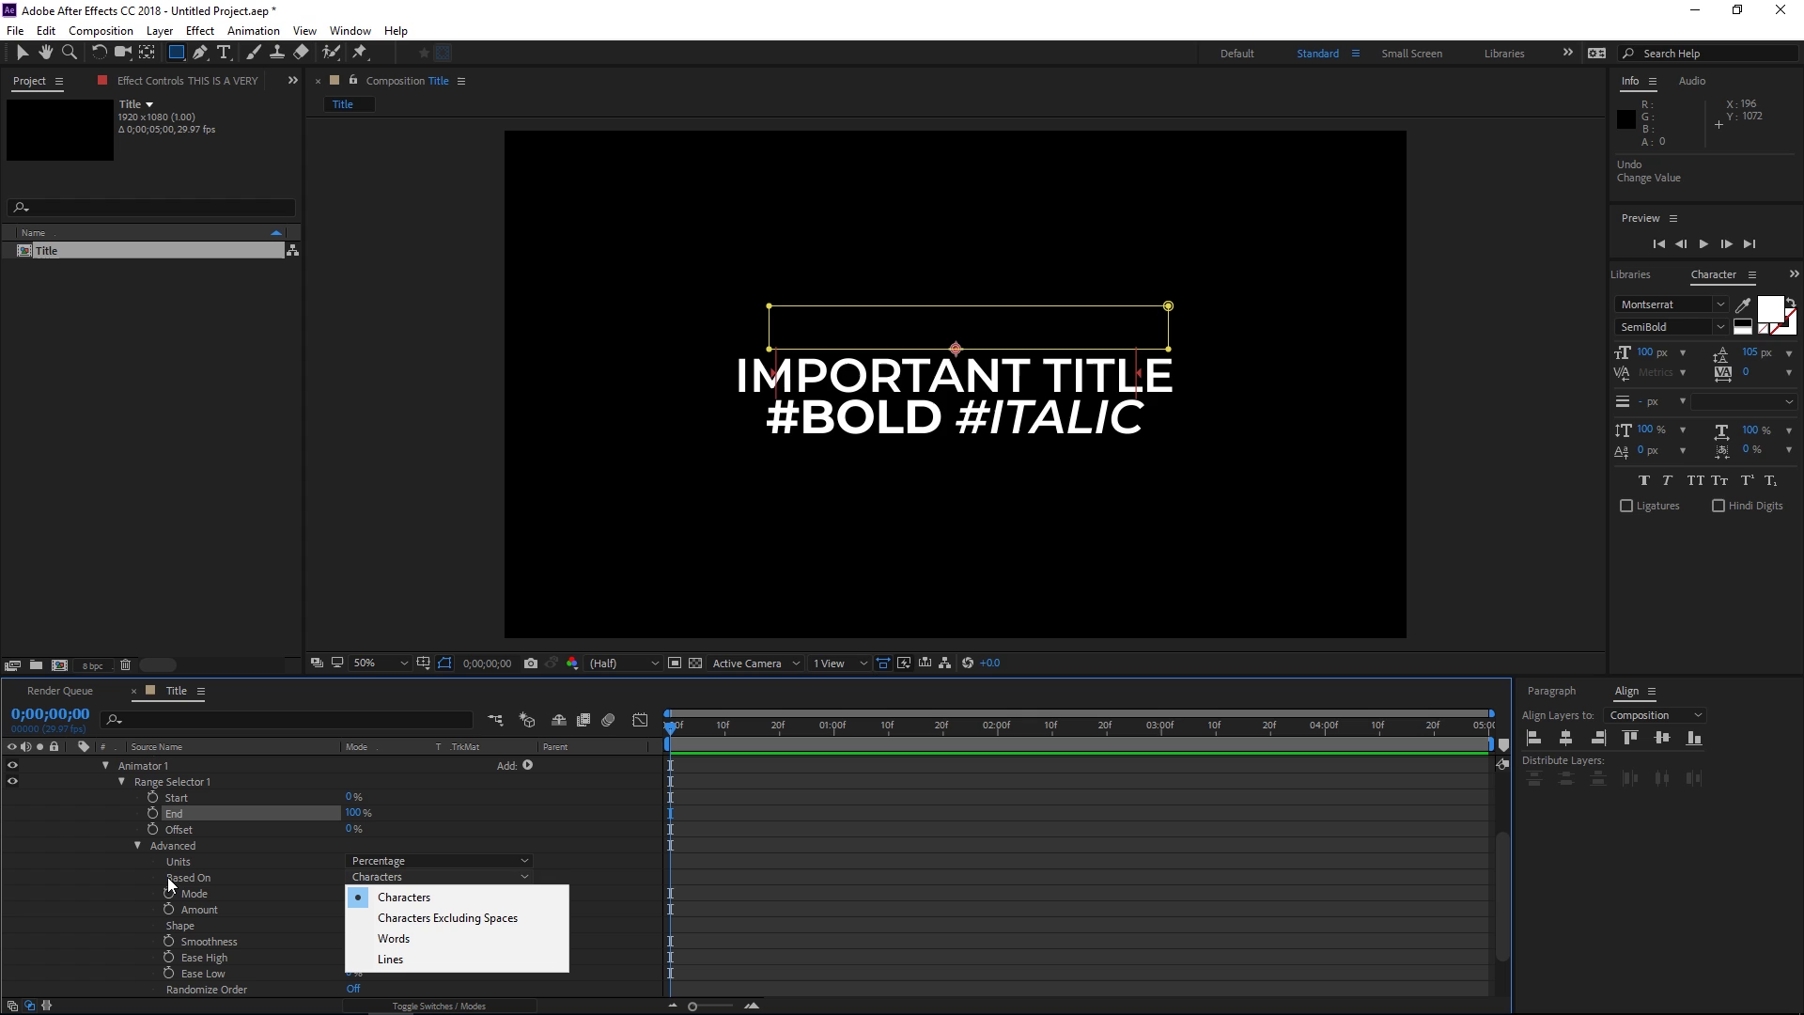
left_click(395, 938)
left_click_drag(360, 814, 442, 838)
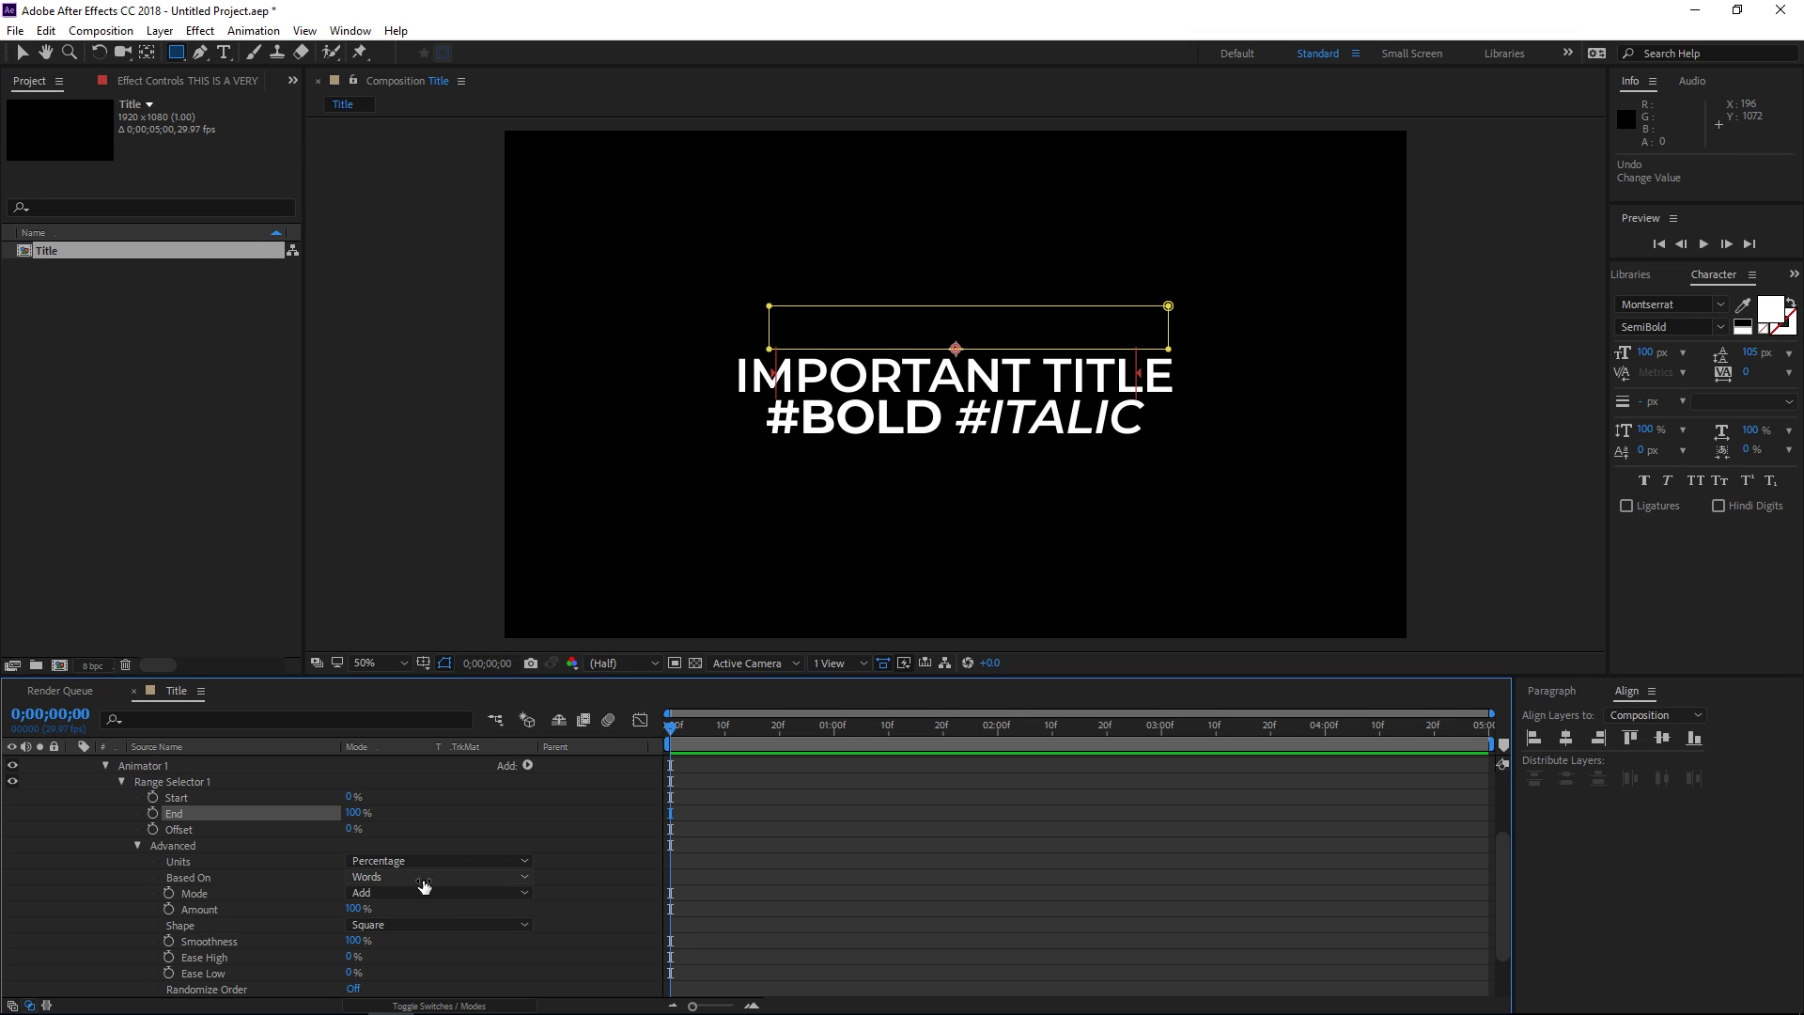
left_click(404, 923)
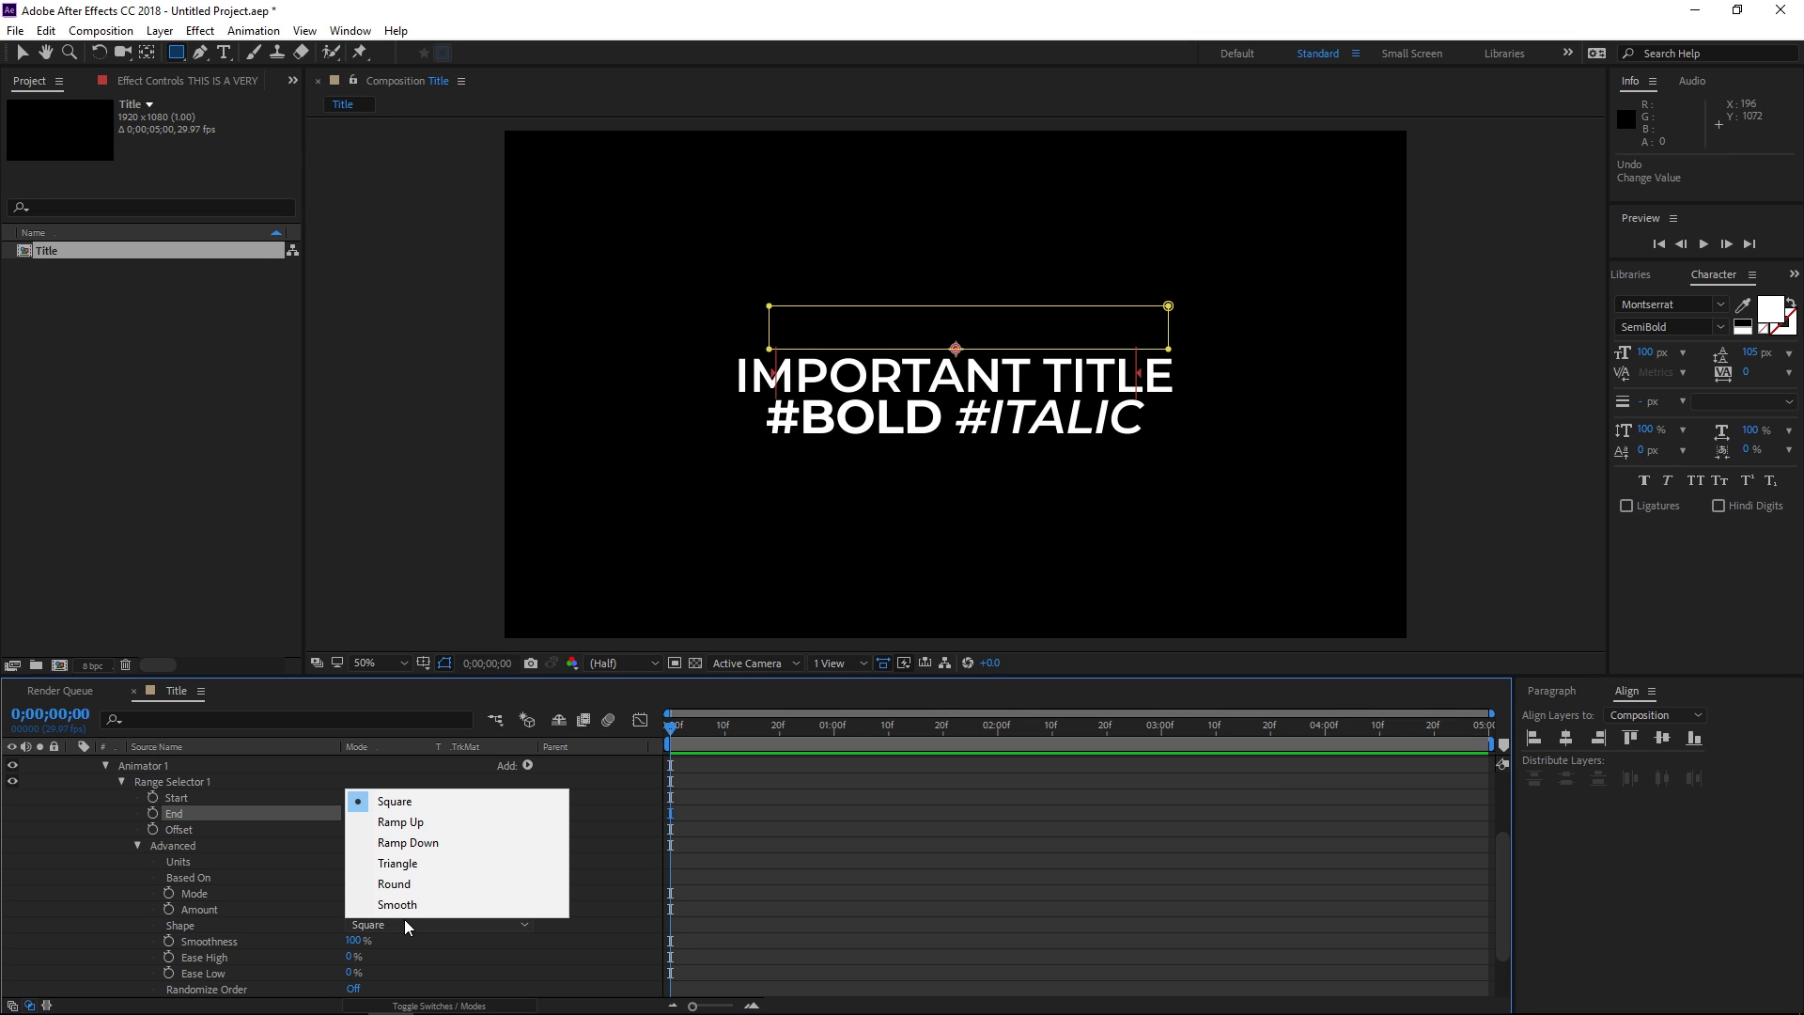
left_click(425, 824)
left_click_drag(346, 832, 279, 853)
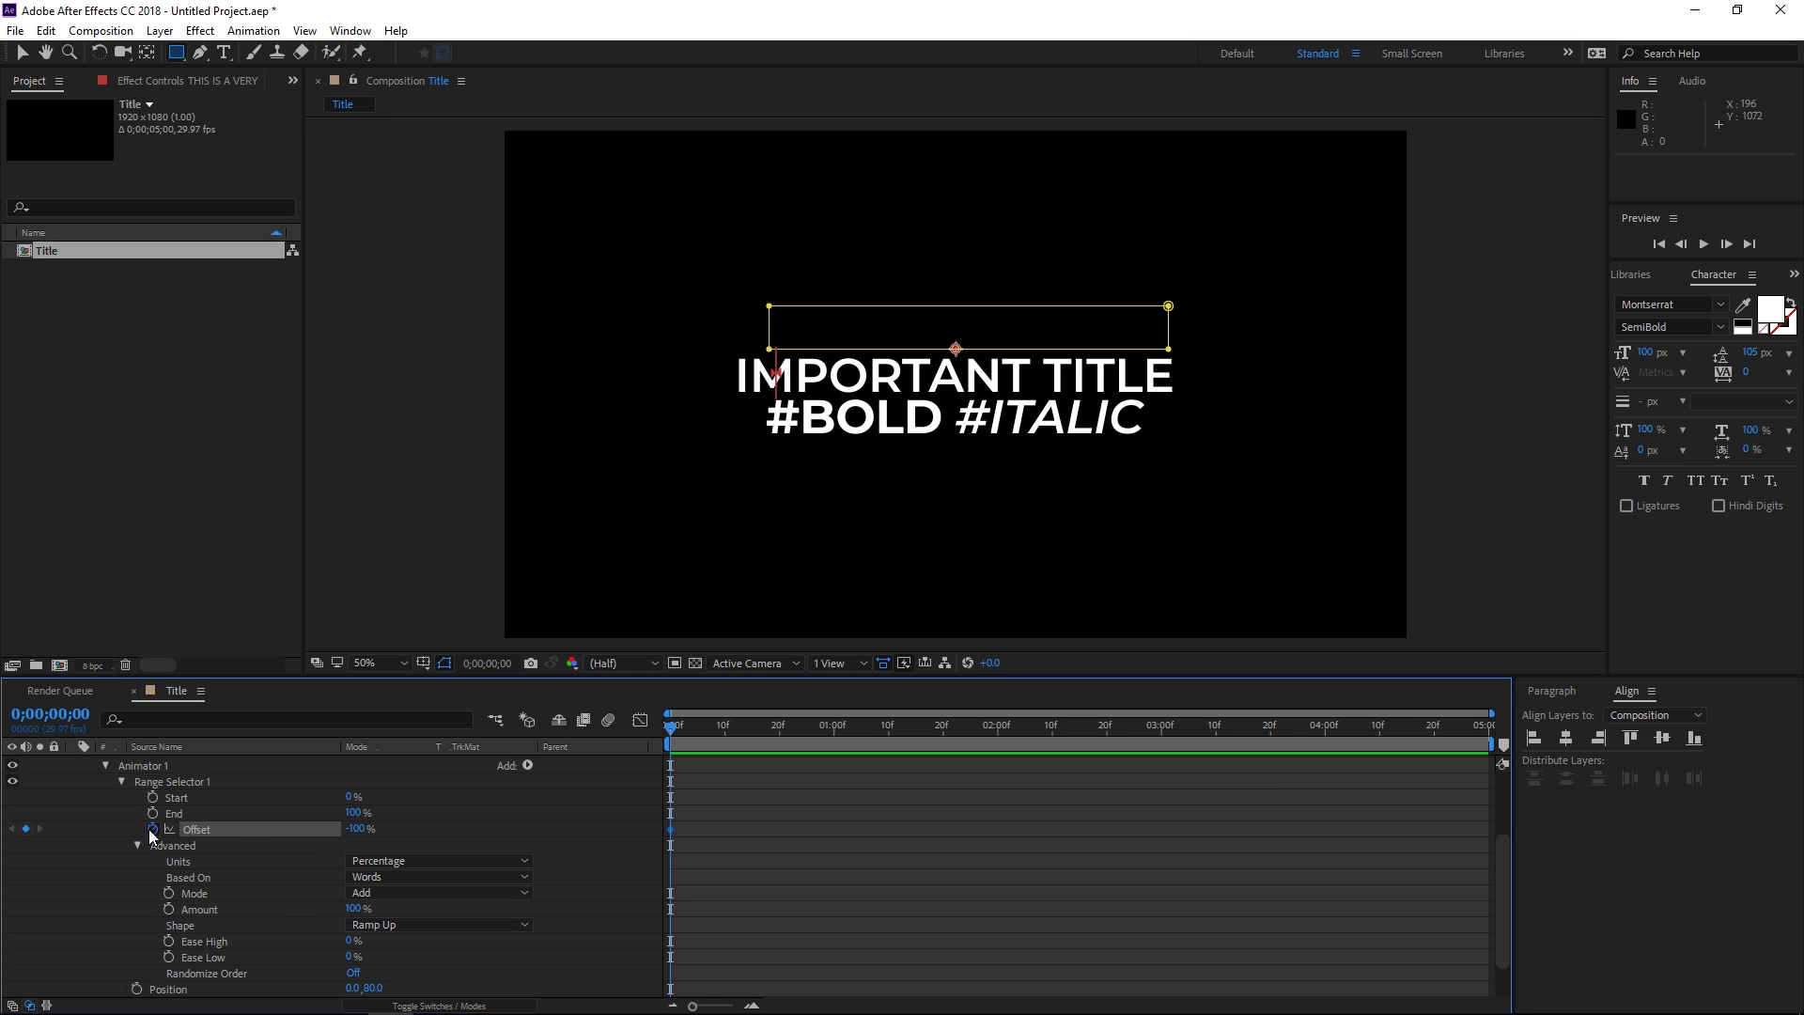
Step: Keyframe Offset at 100% on frame 15 and preview the word-by-word rise
left_click(754, 724)
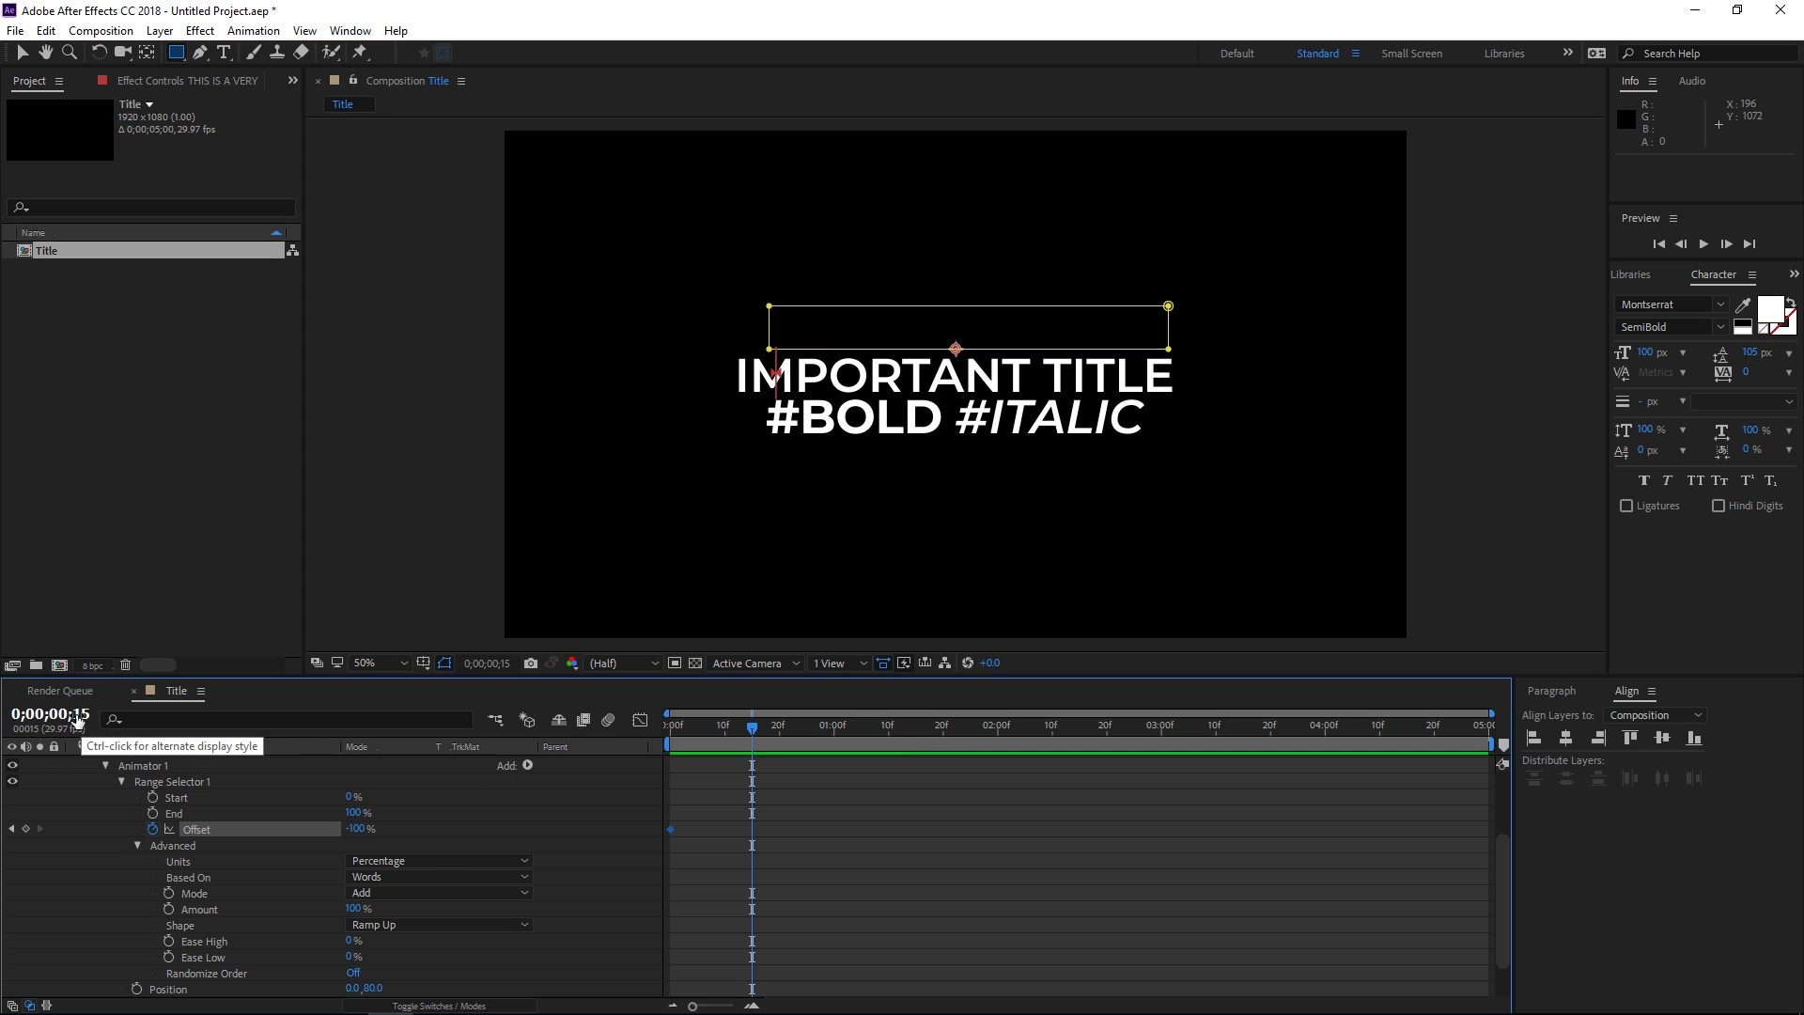
left_click_drag(360, 830, 527, 830)
left_click_drag(685, 740, 652, 735)
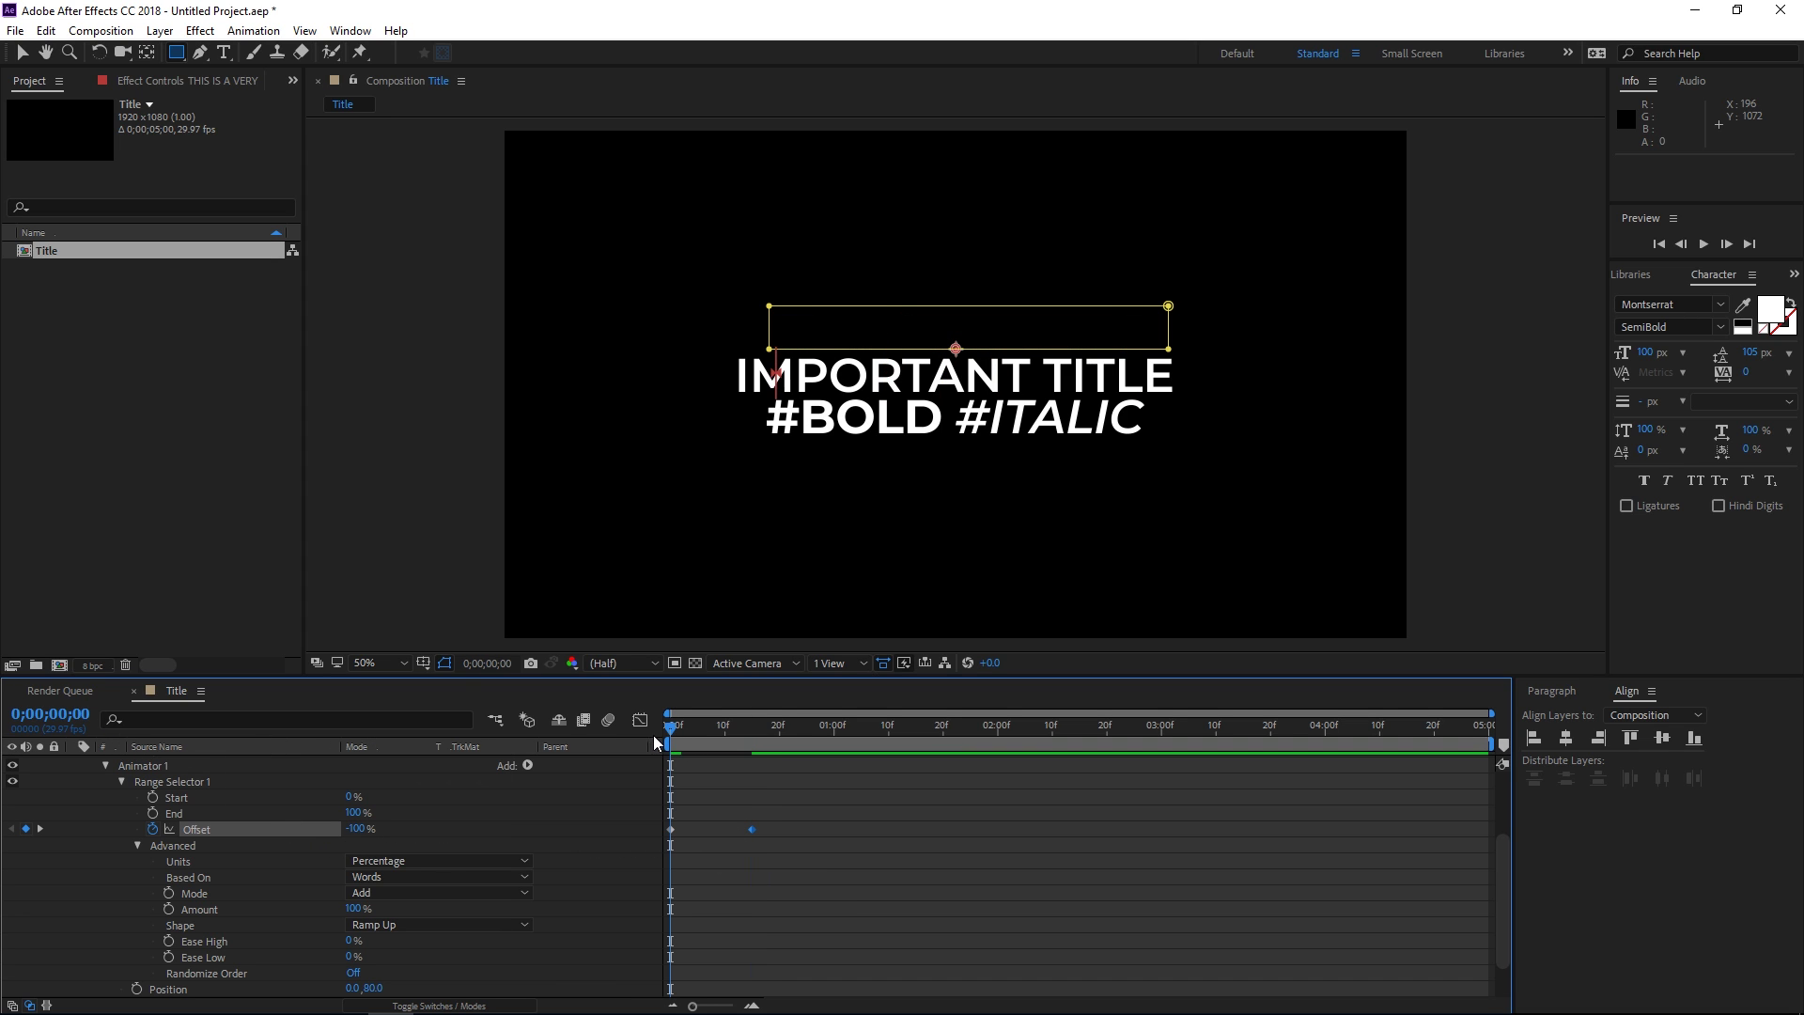
key("space")
key("space")
key("space")
key("space")
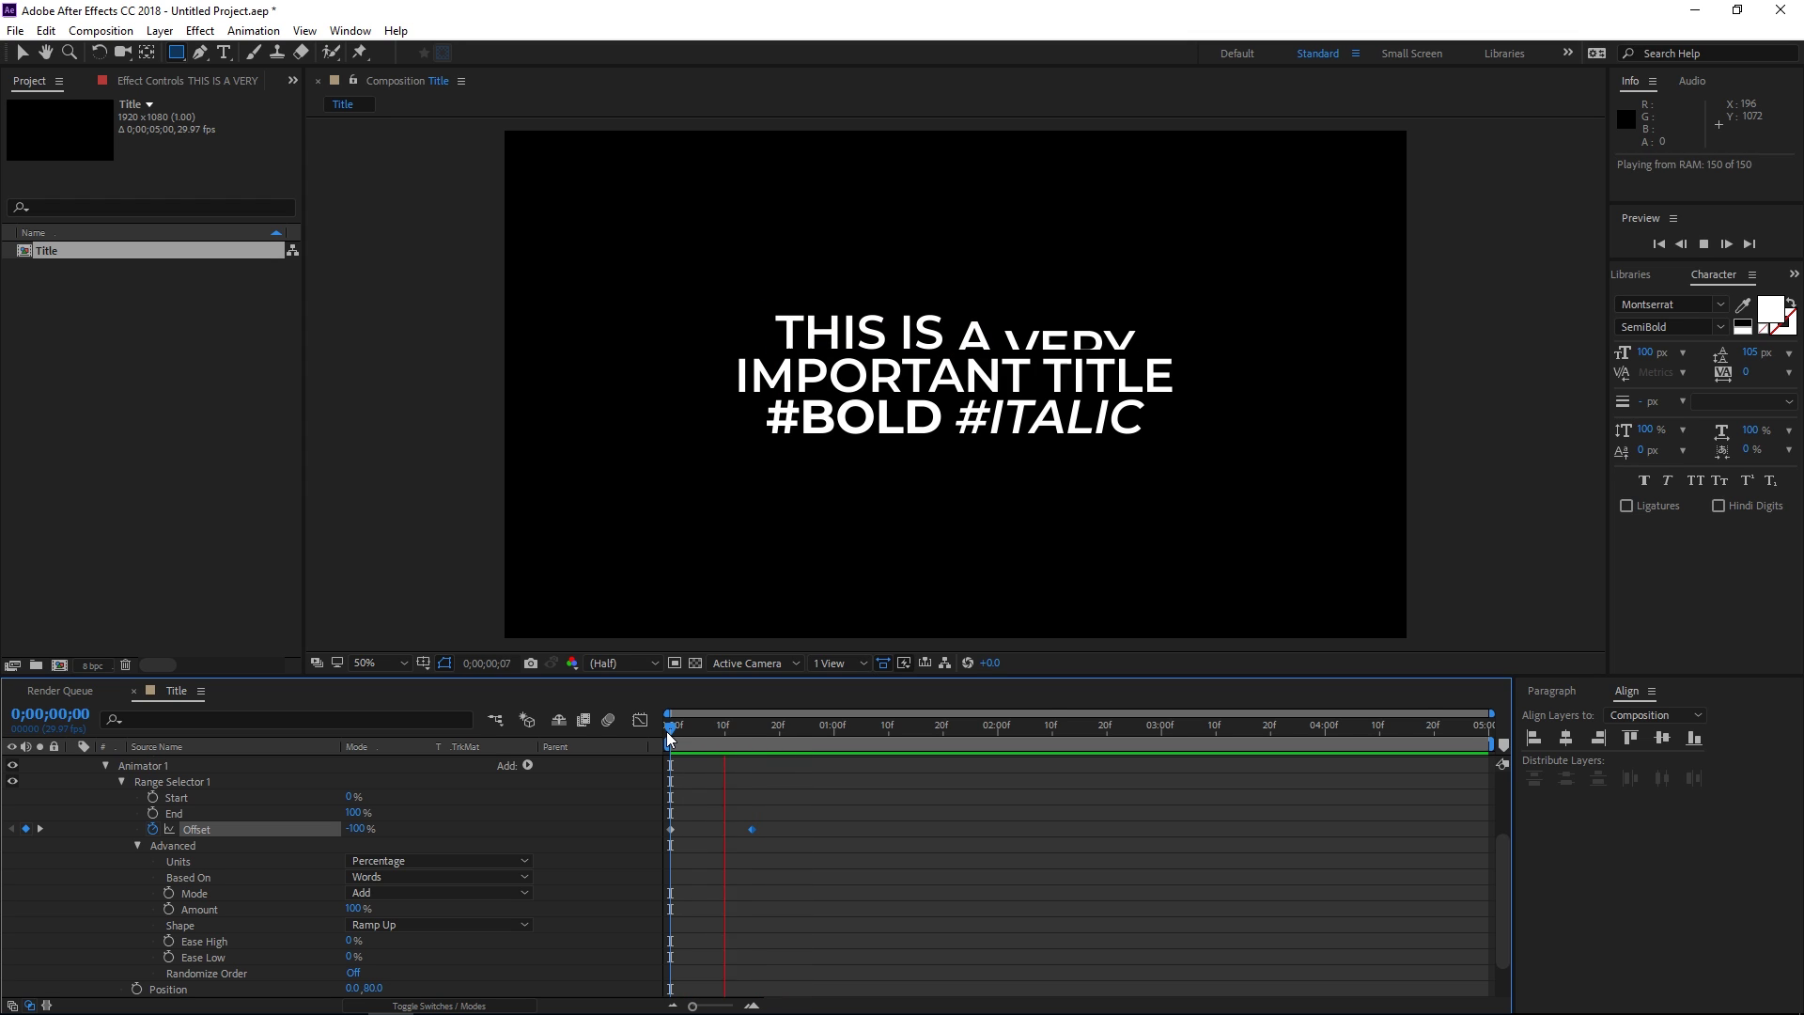
Step: Apply Easy Ease to both Offset keyframes
left_click_drag(670, 840, 673, 839)
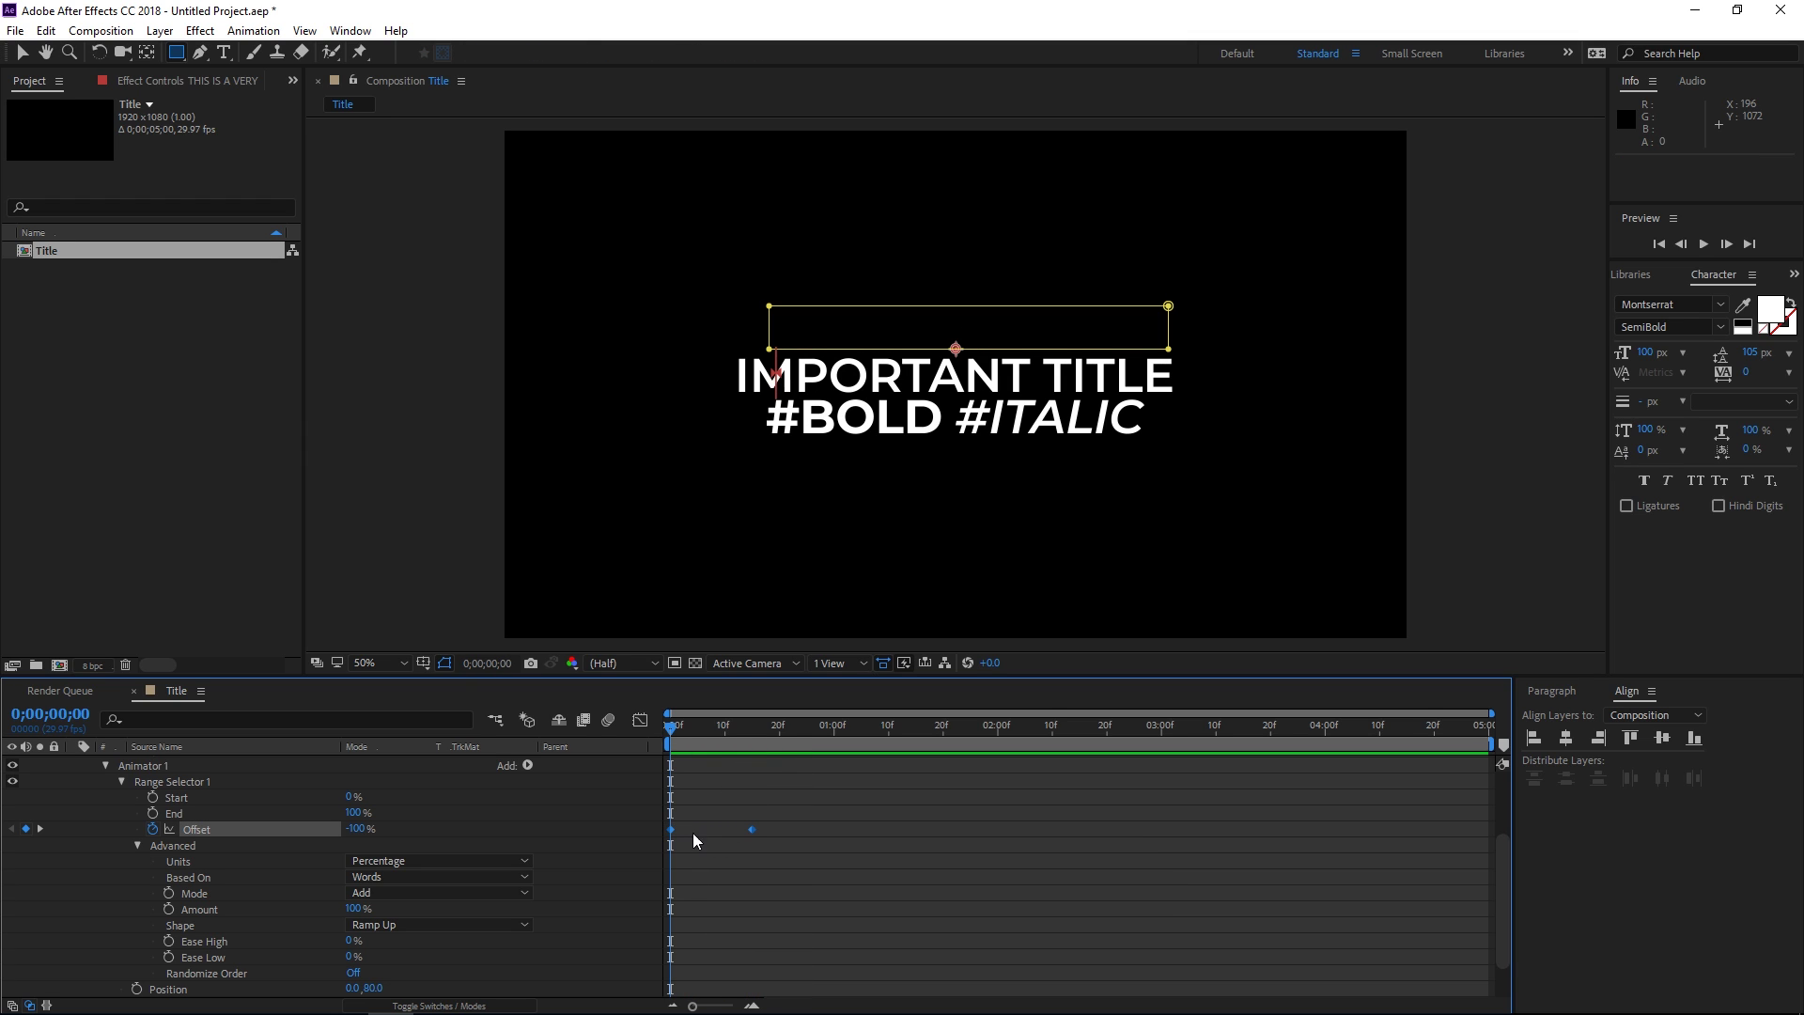
mouse_move(754, 825)
key("F9")
Step: Copy Animator 1 onto the IMPORTANT TITLE and #BOLD #ITALIC layers, then preview all three lines
scroll(718, 853, "up", 2)
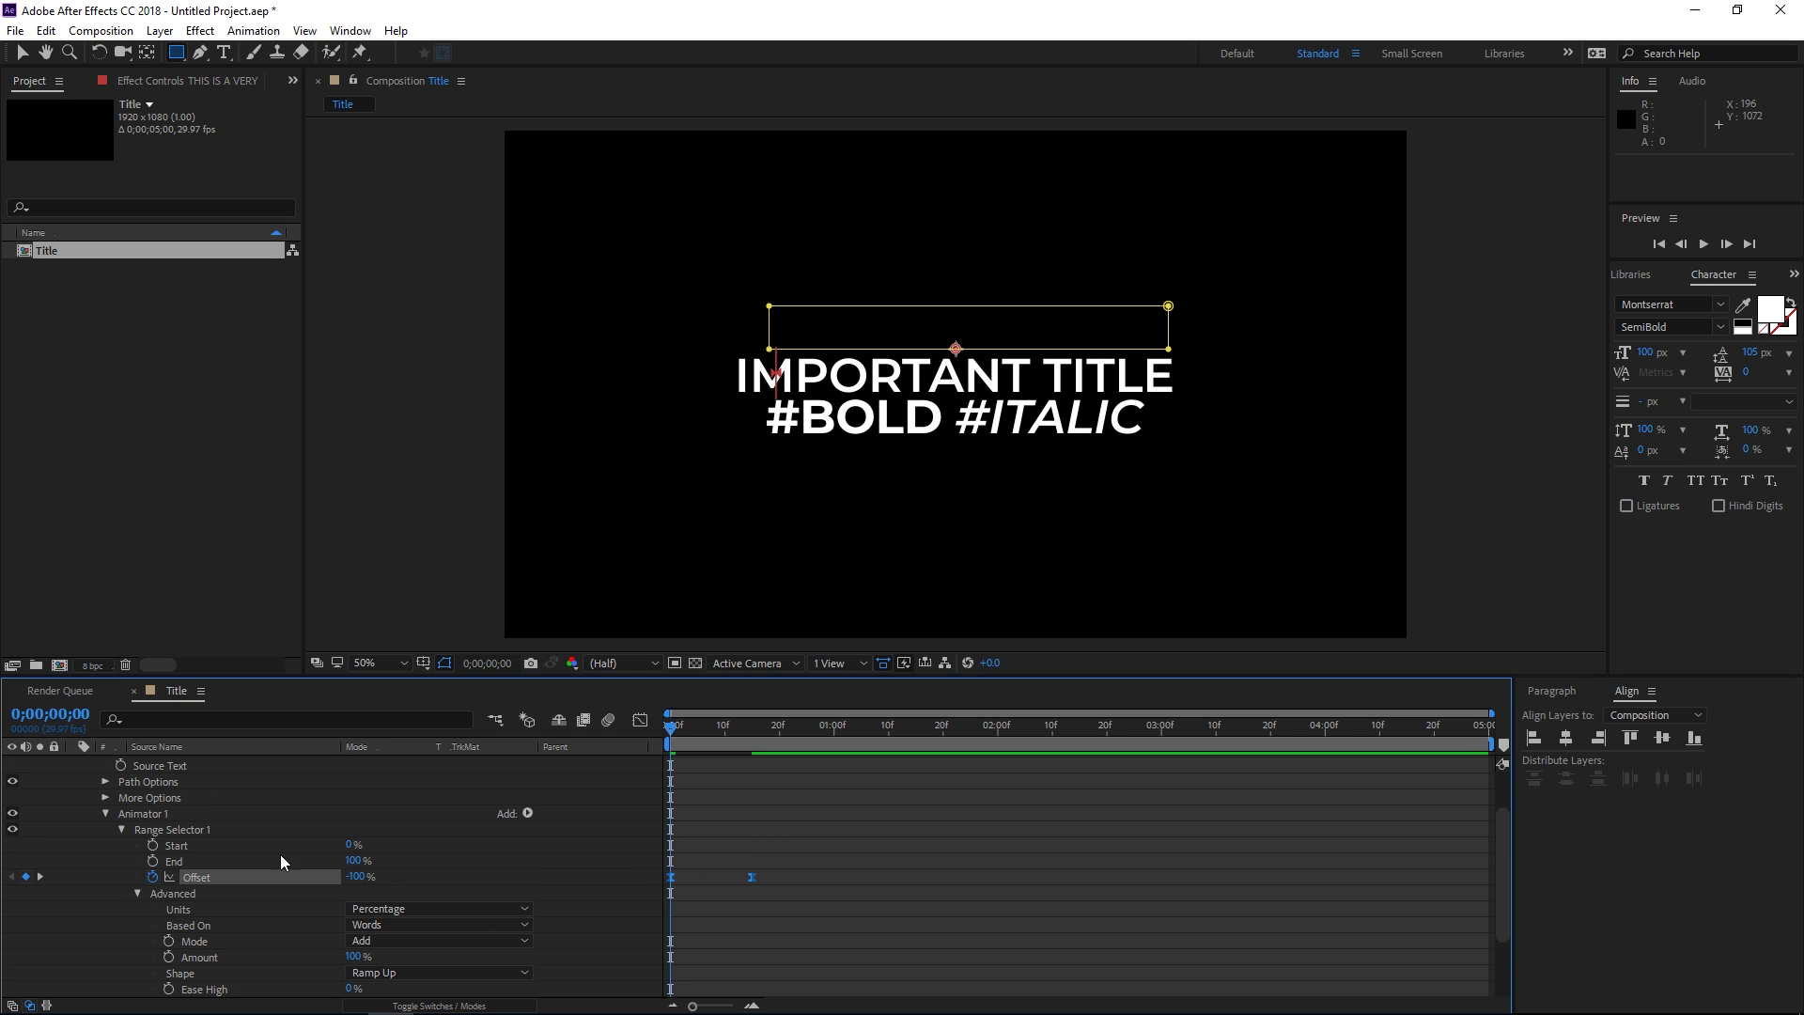
left_click(107, 814)
left_click(141, 876)
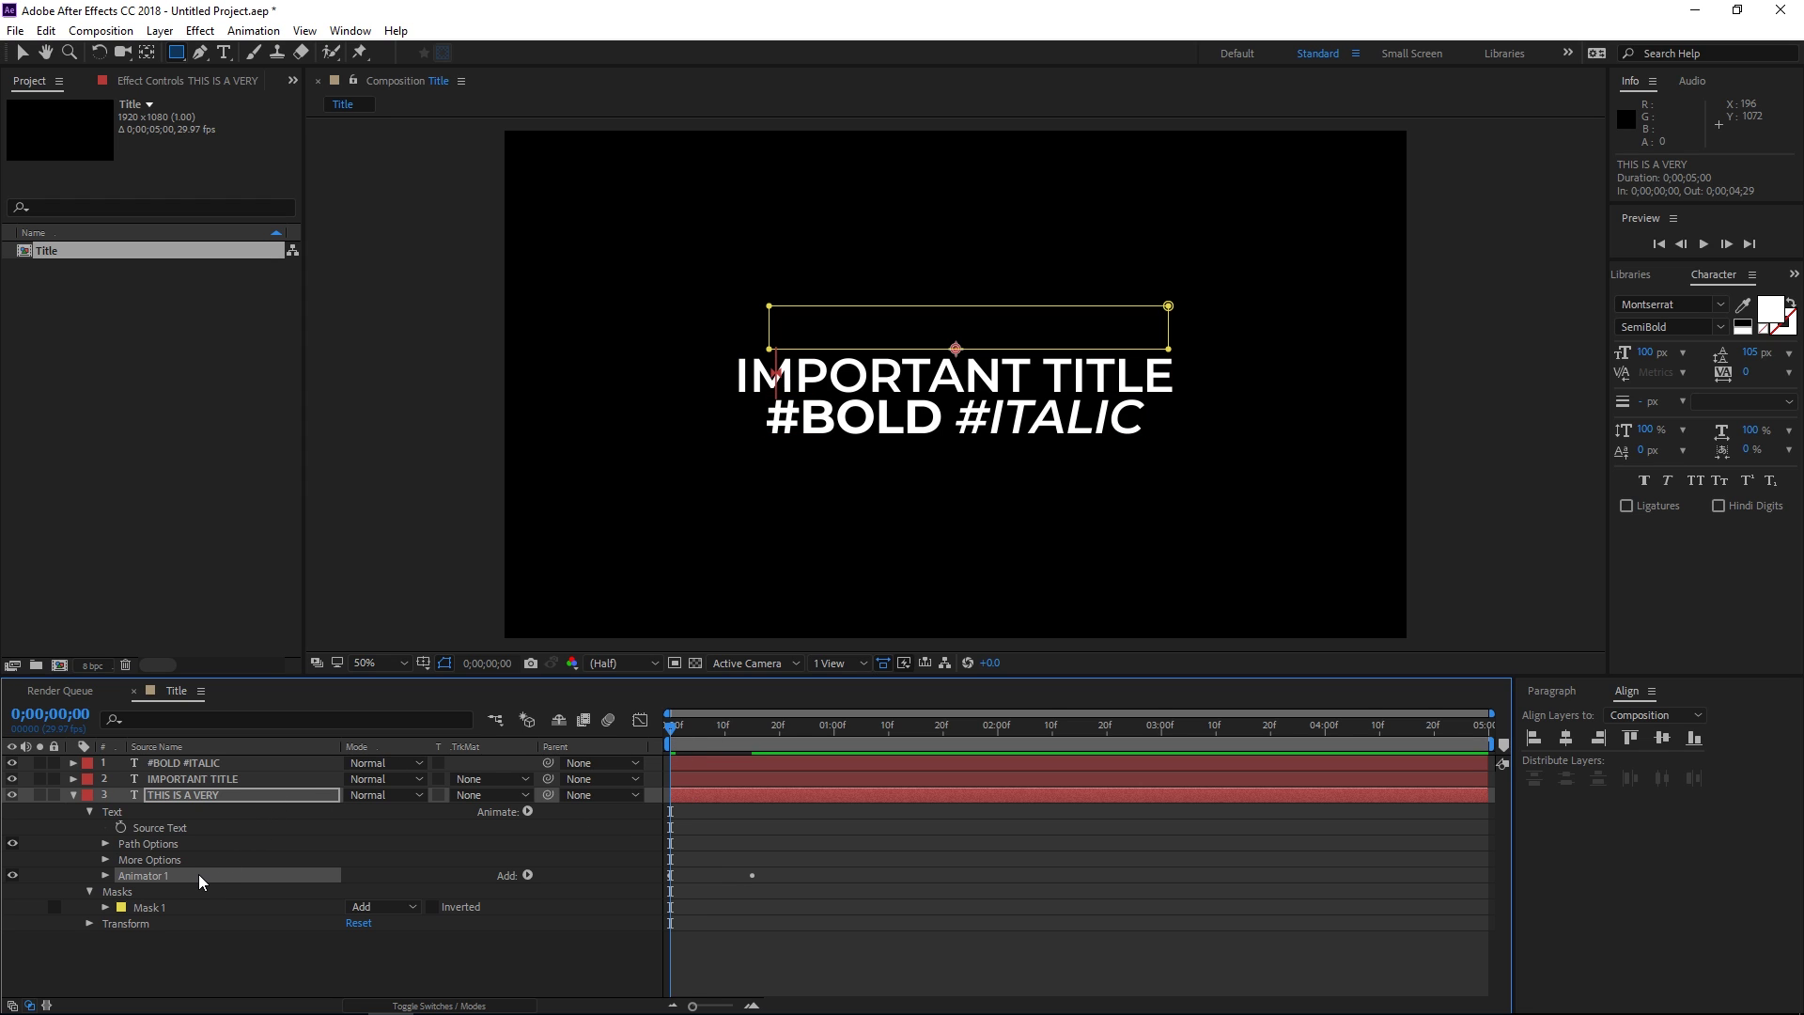
left_click(194, 779)
left_click(193, 763, "shift")
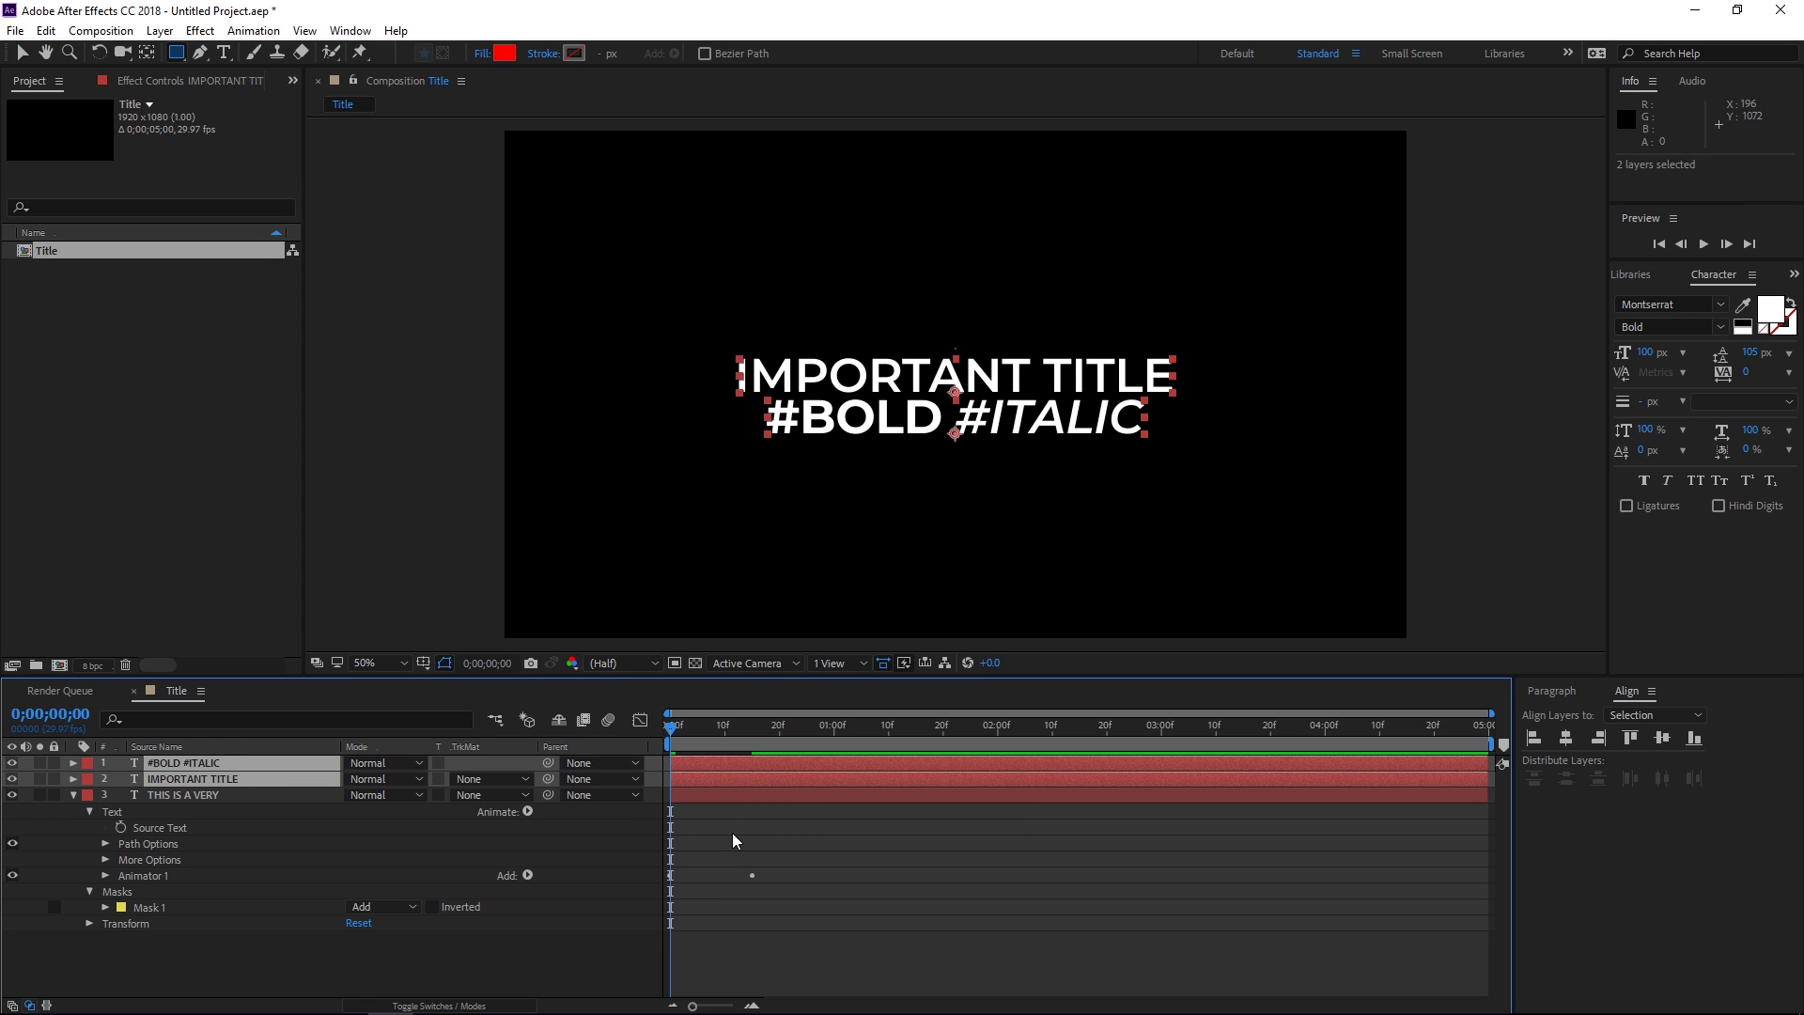
key("ctrl+v")
key("space")
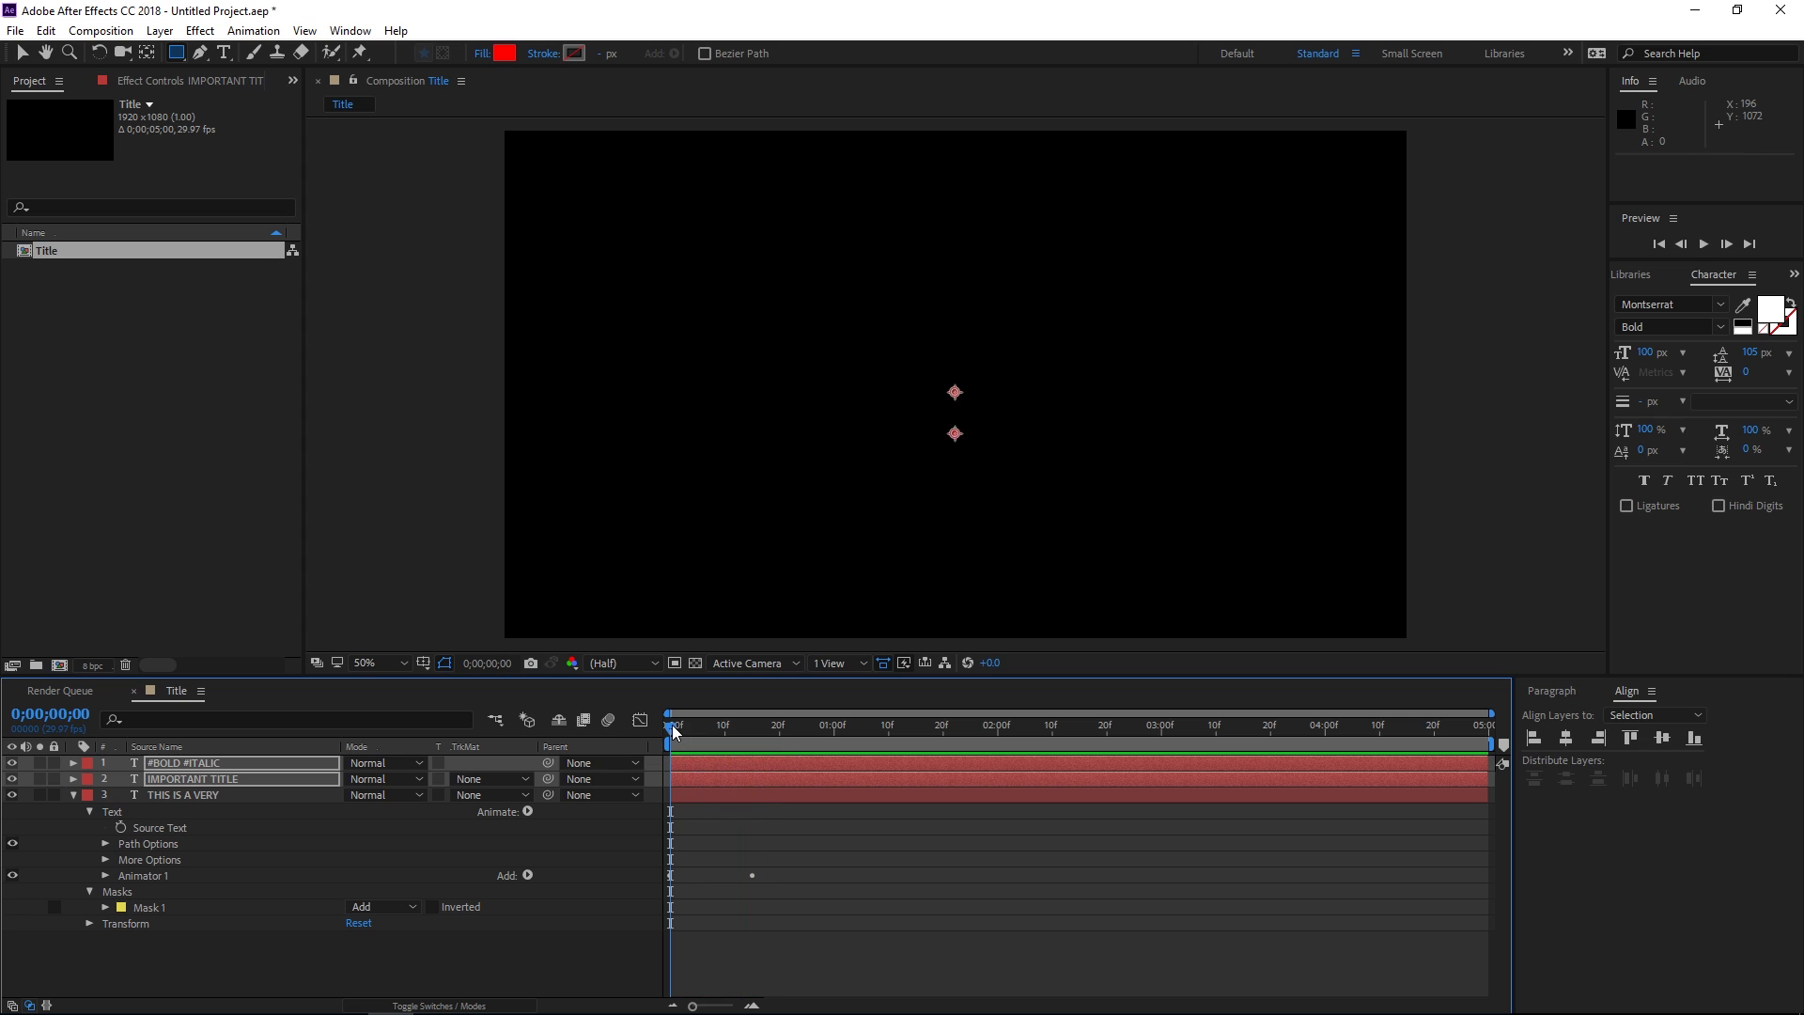
Step: Zoom the timeline in and shift the lower title layers later to stagger their start
left_click(73, 795)
left_click_drag(681, 729, 715, 735)
left_click(740, 861)
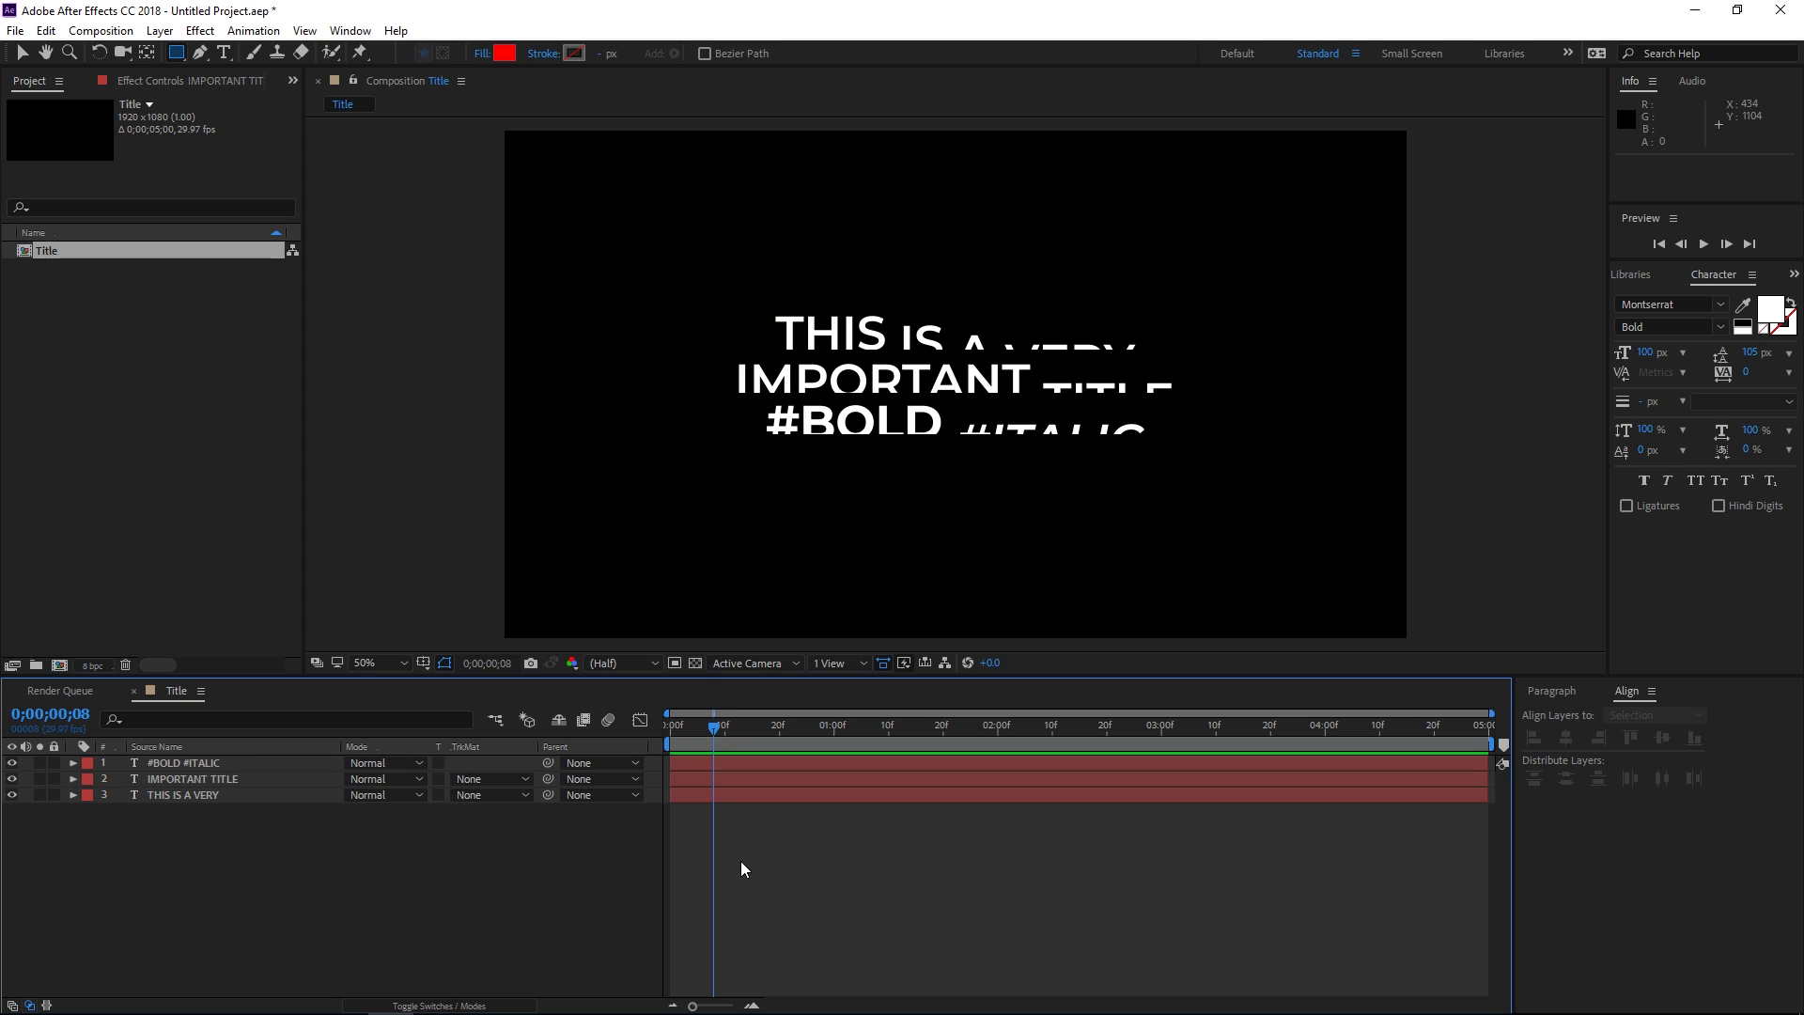
left_click(675, 780)
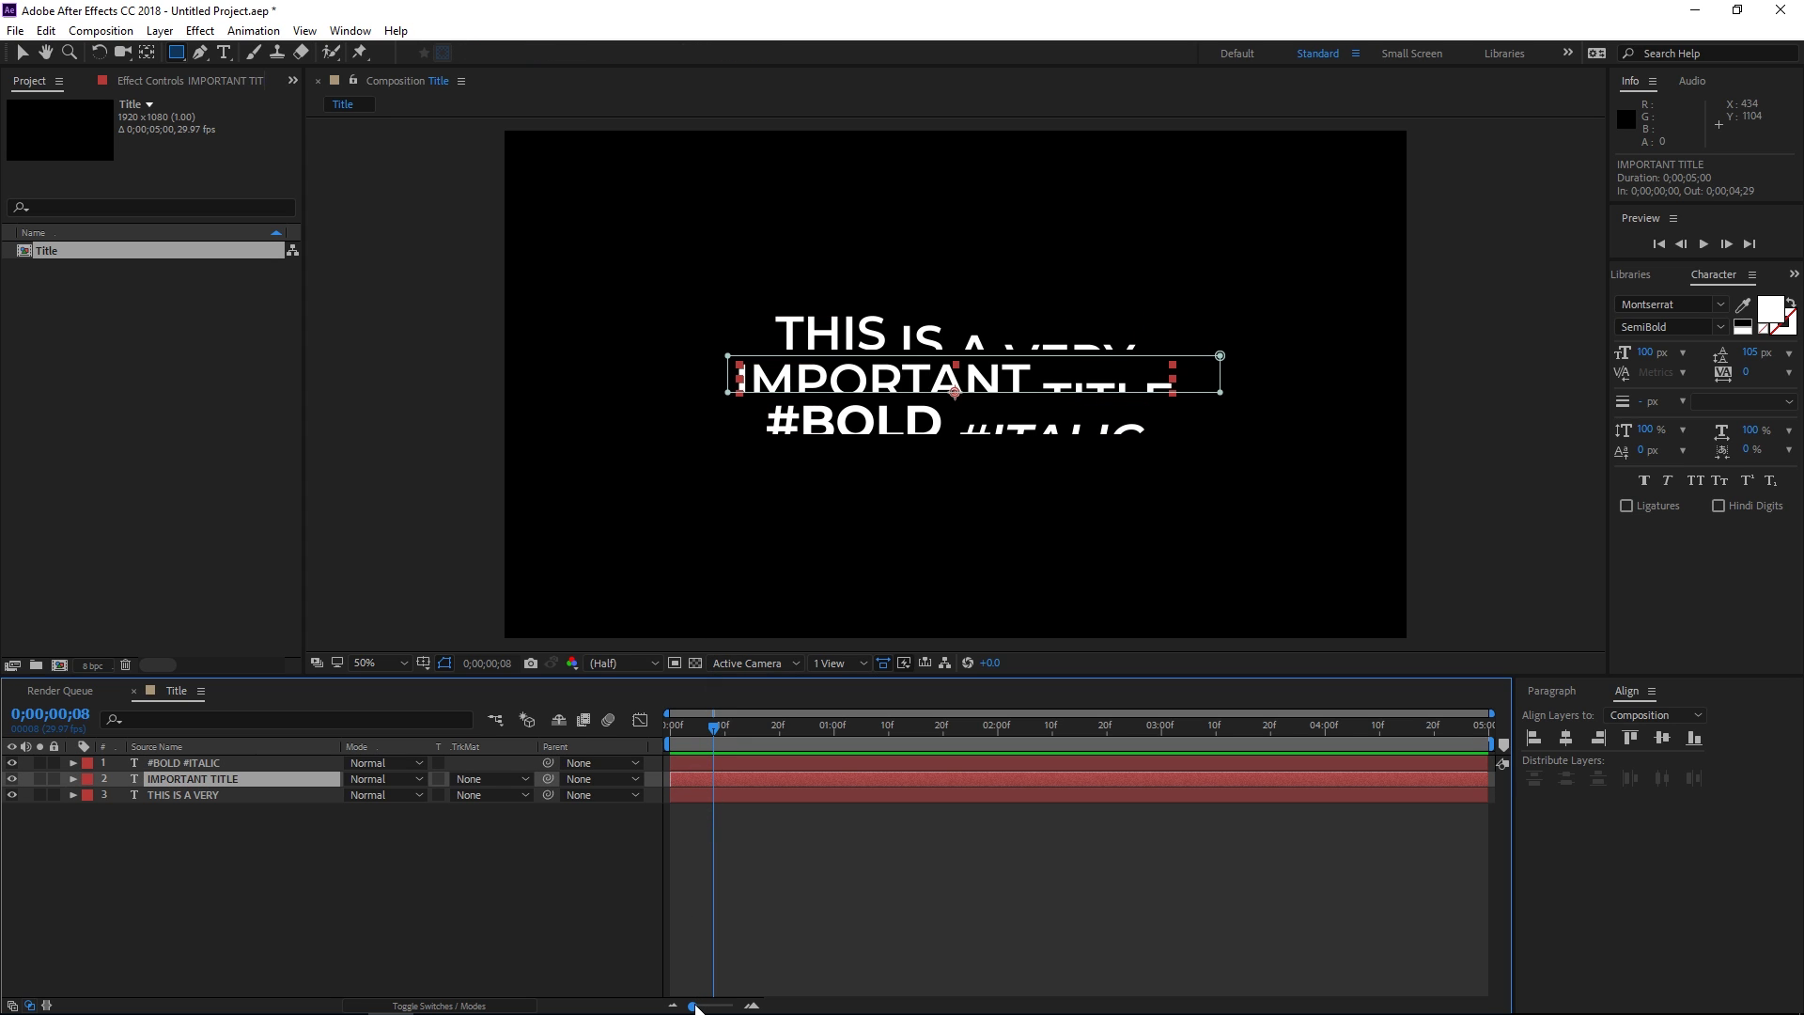
left_click_drag(695, 1007, 714, 1008)
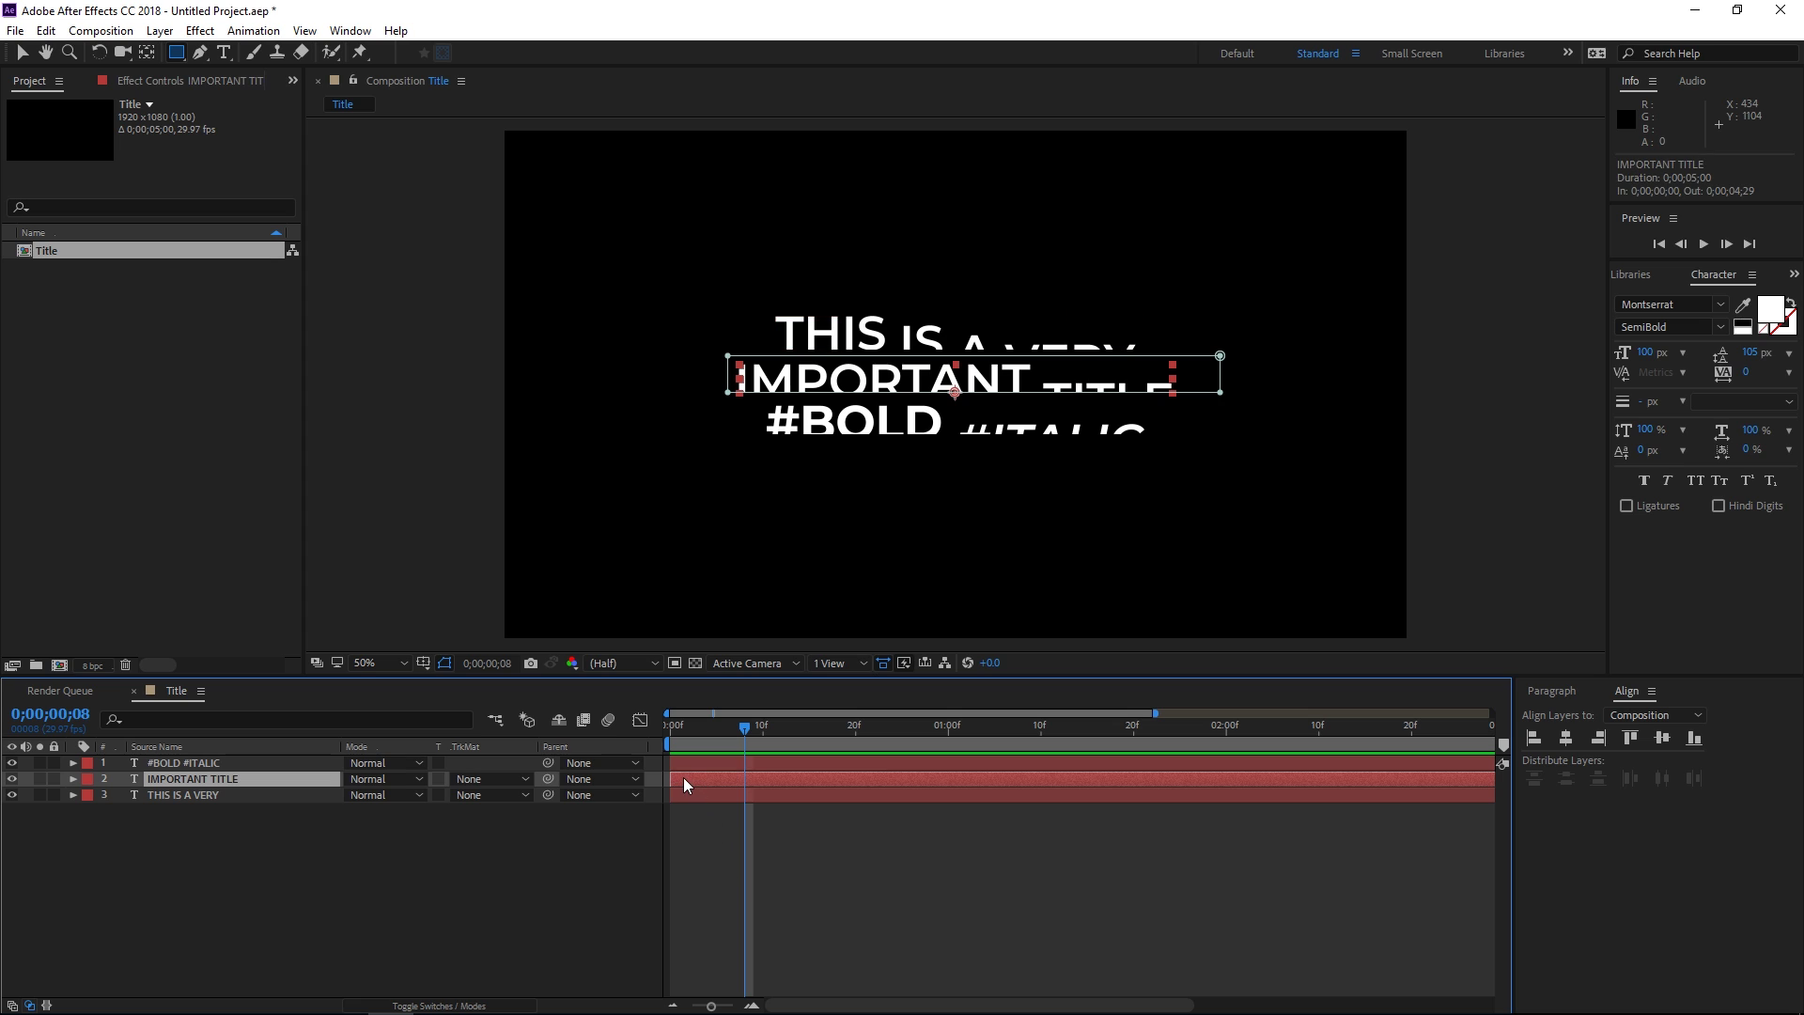
left_click_drag(684, 784, 748, 768)
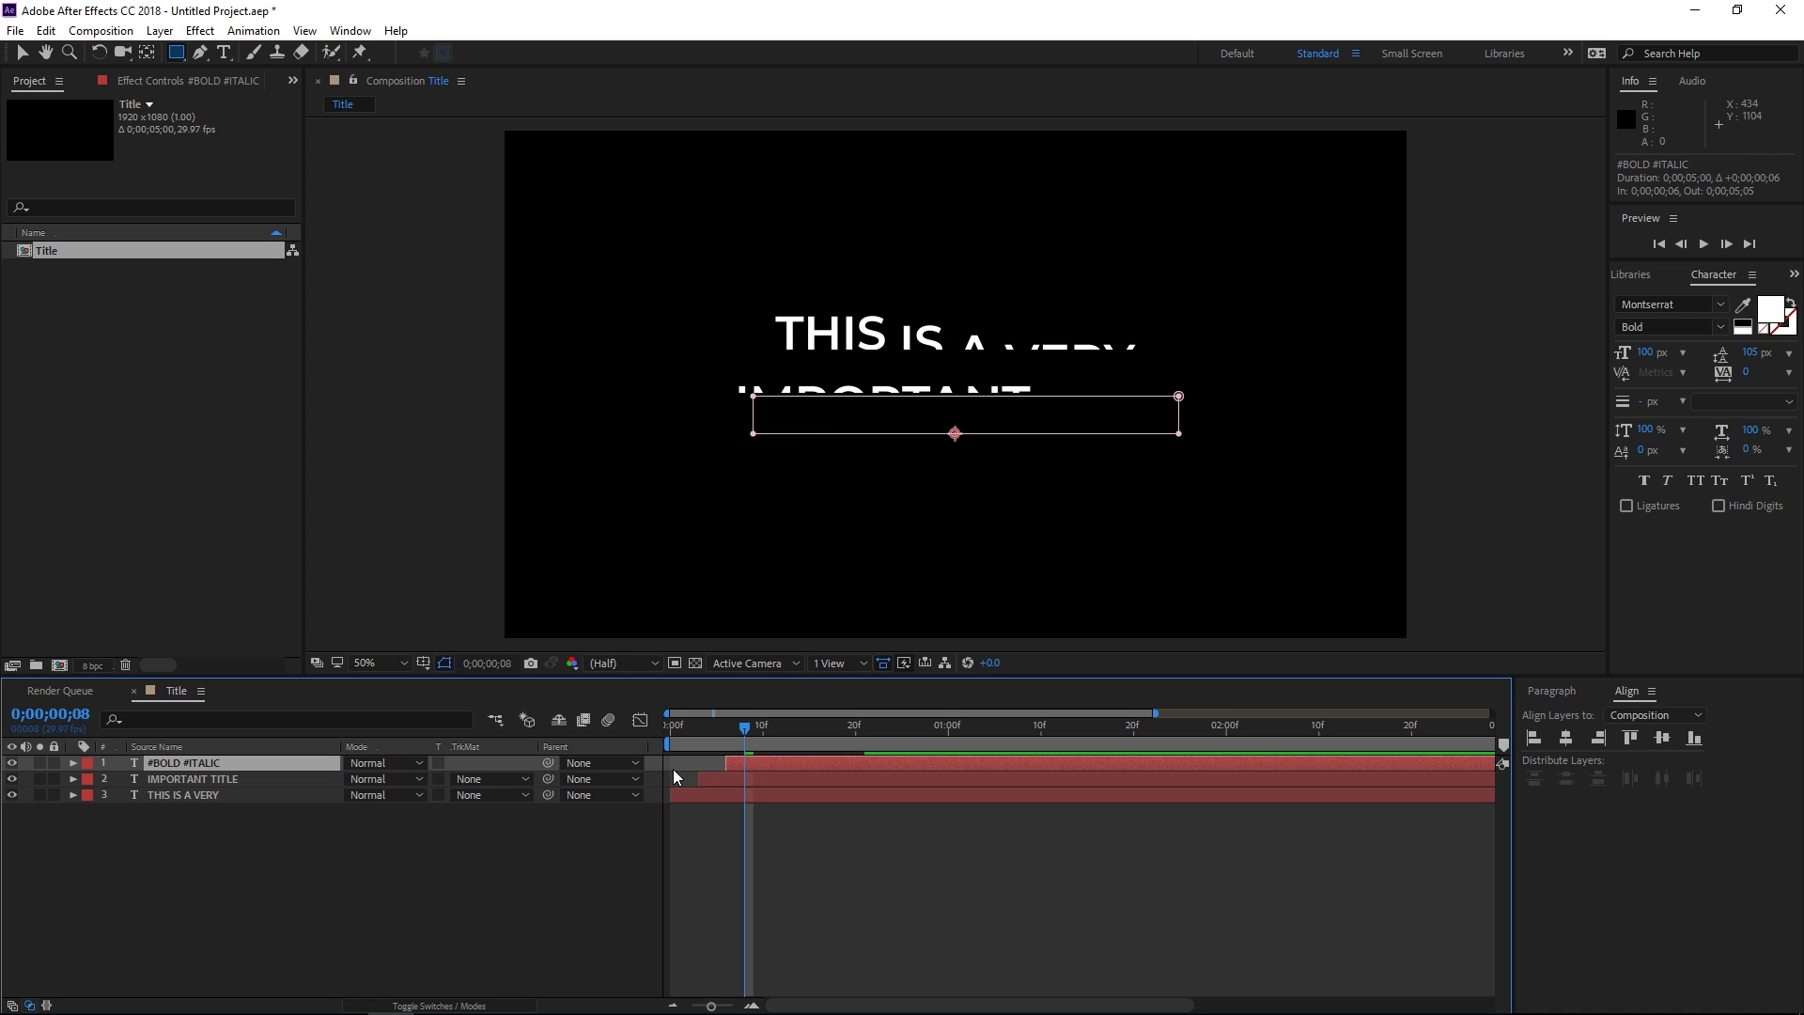
Step: Preview the staggered title rise from the start of the composition
left_click(685, 794)
left_click(706, 779)
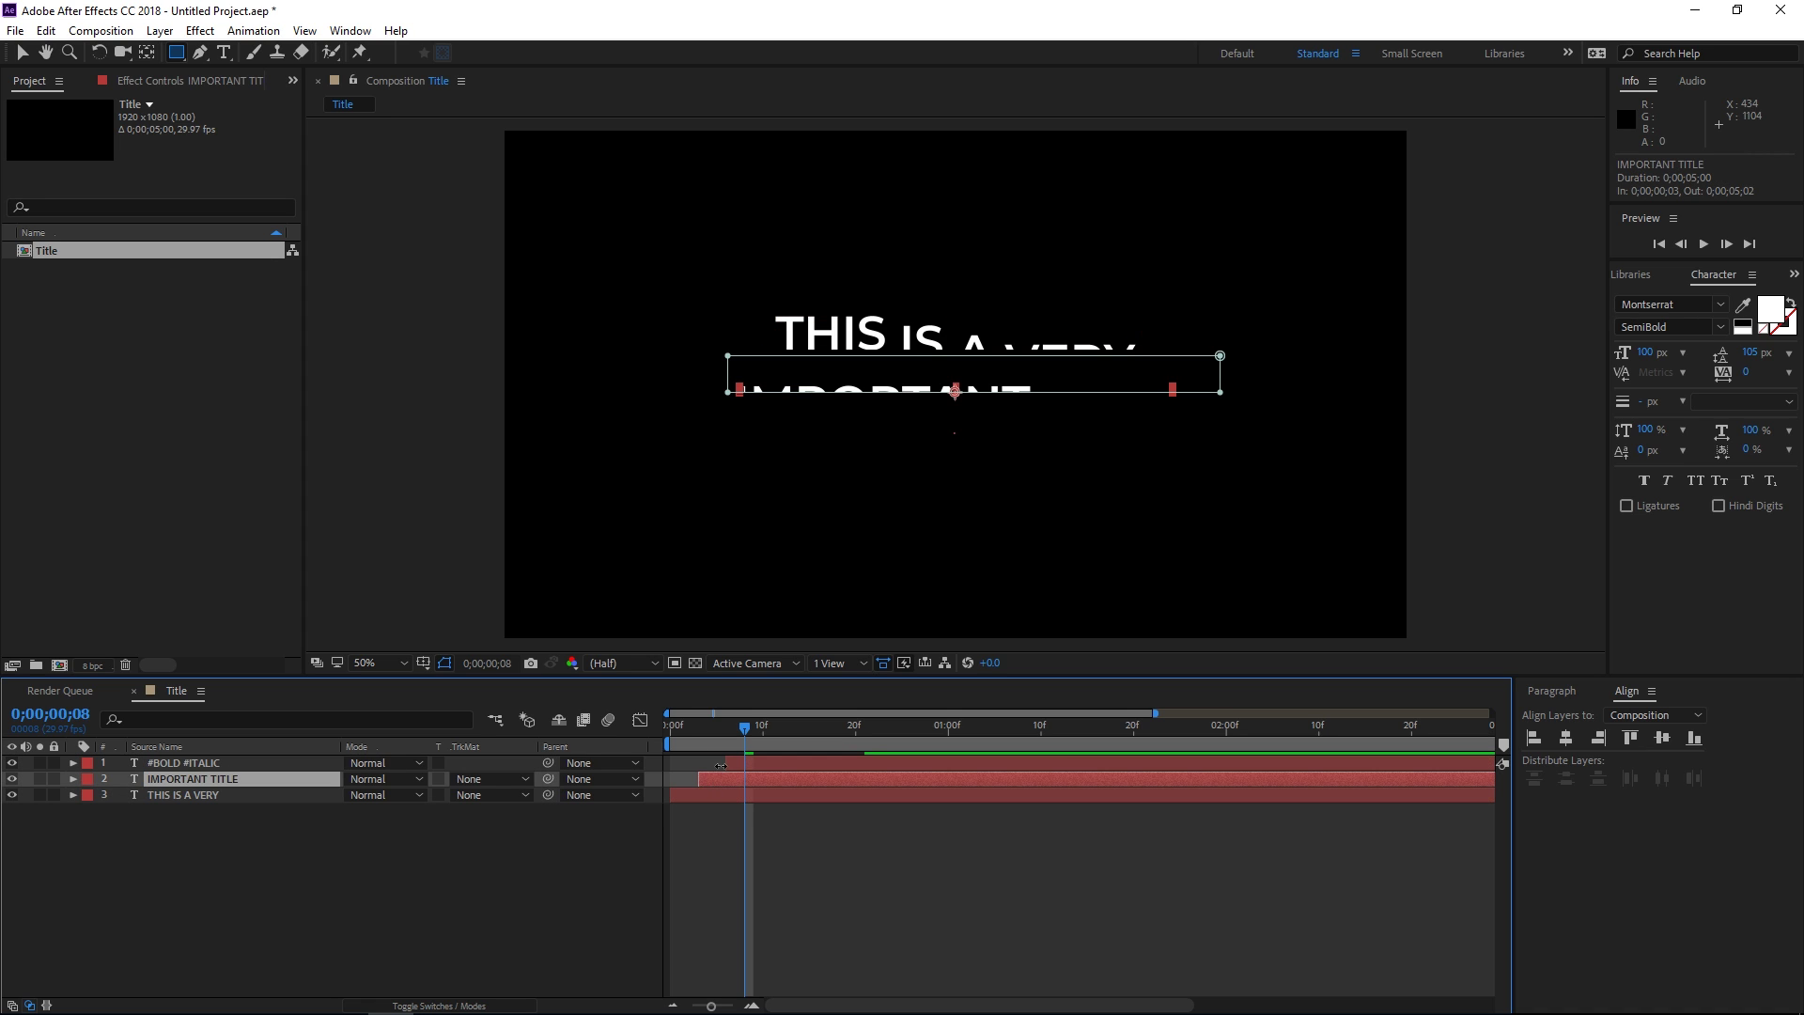
left_click(728, 763)
left_click(716, 779)
left_click(714, 795)
key("Home")
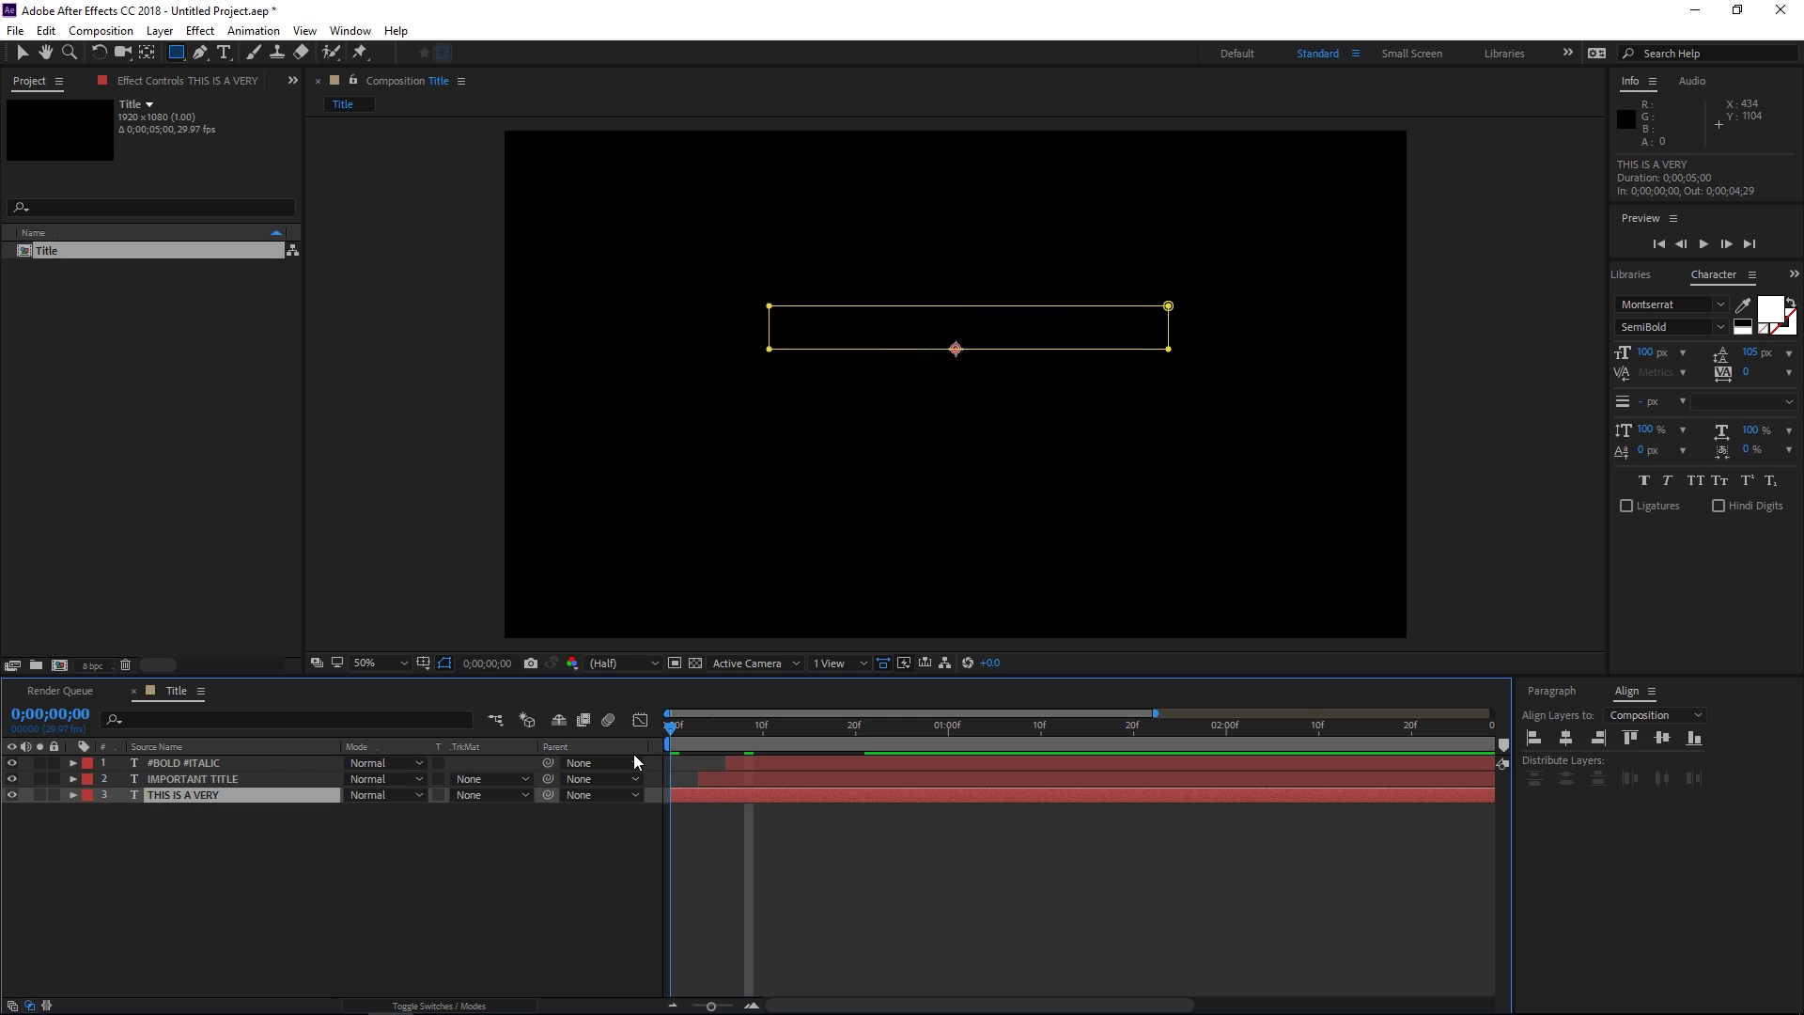
key("space")
key("space")
key("space")
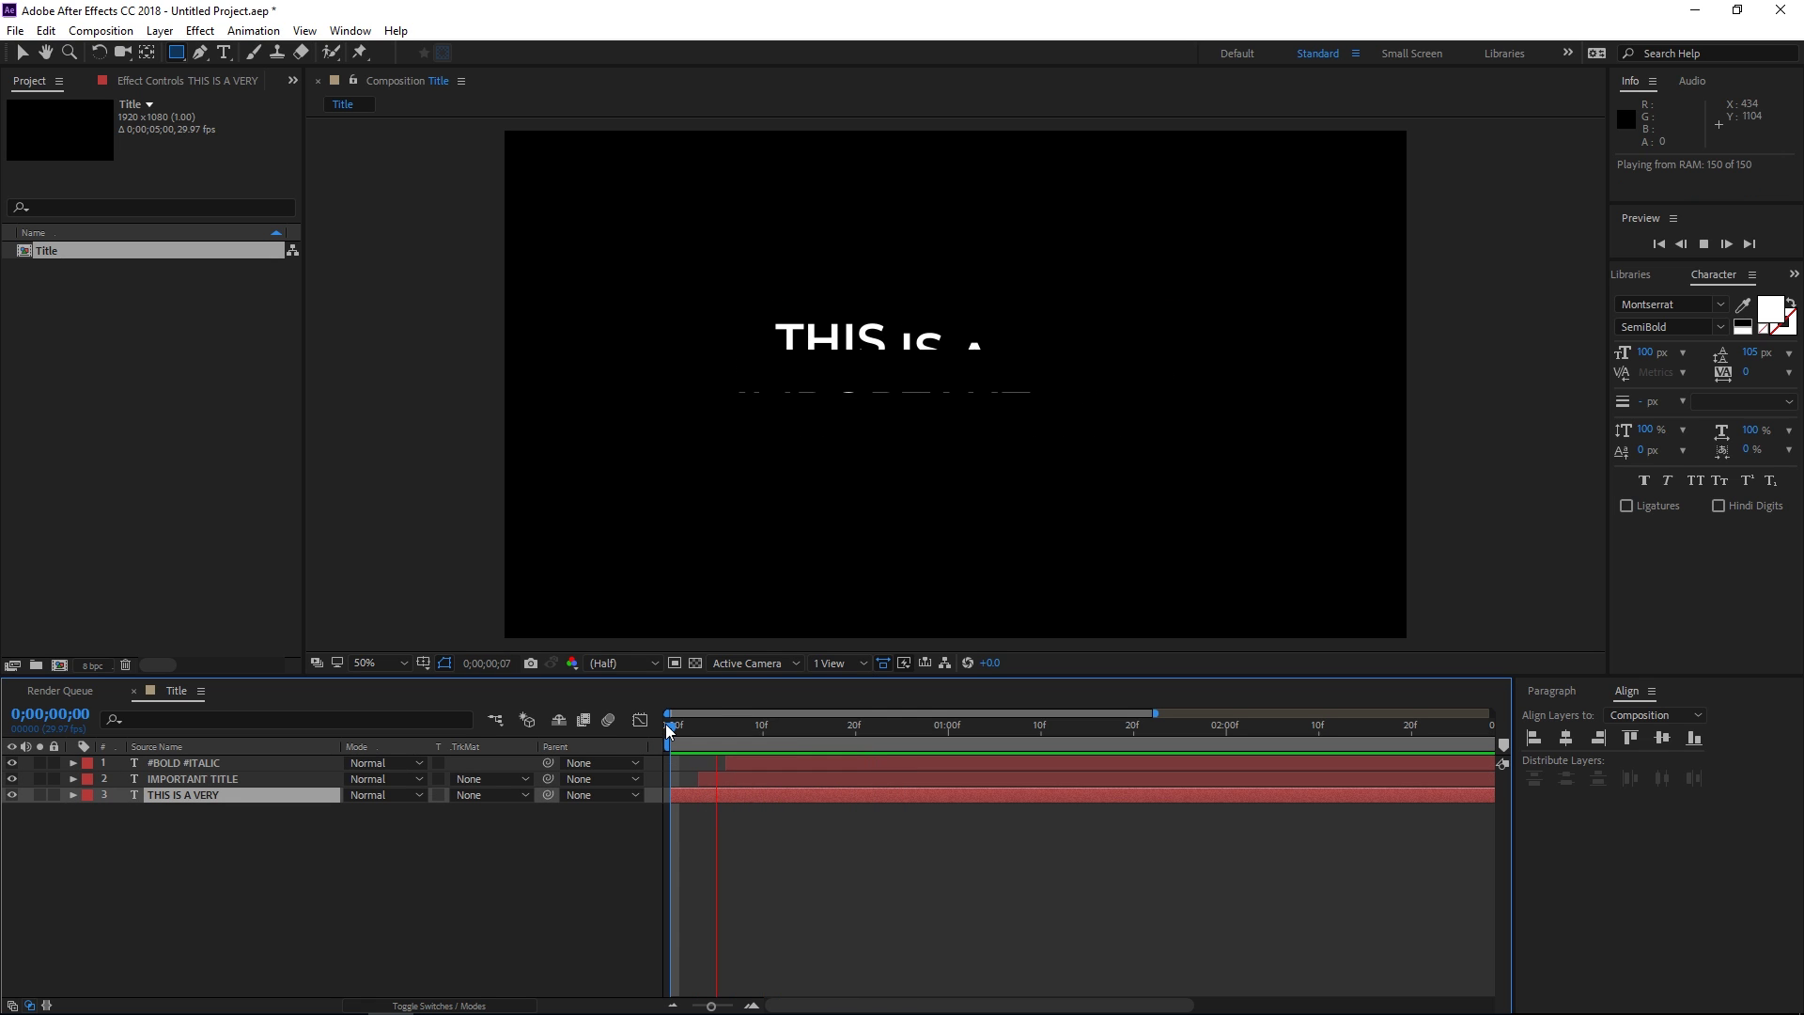
key("space")
left_click_drag(670, 731, 884, 777)
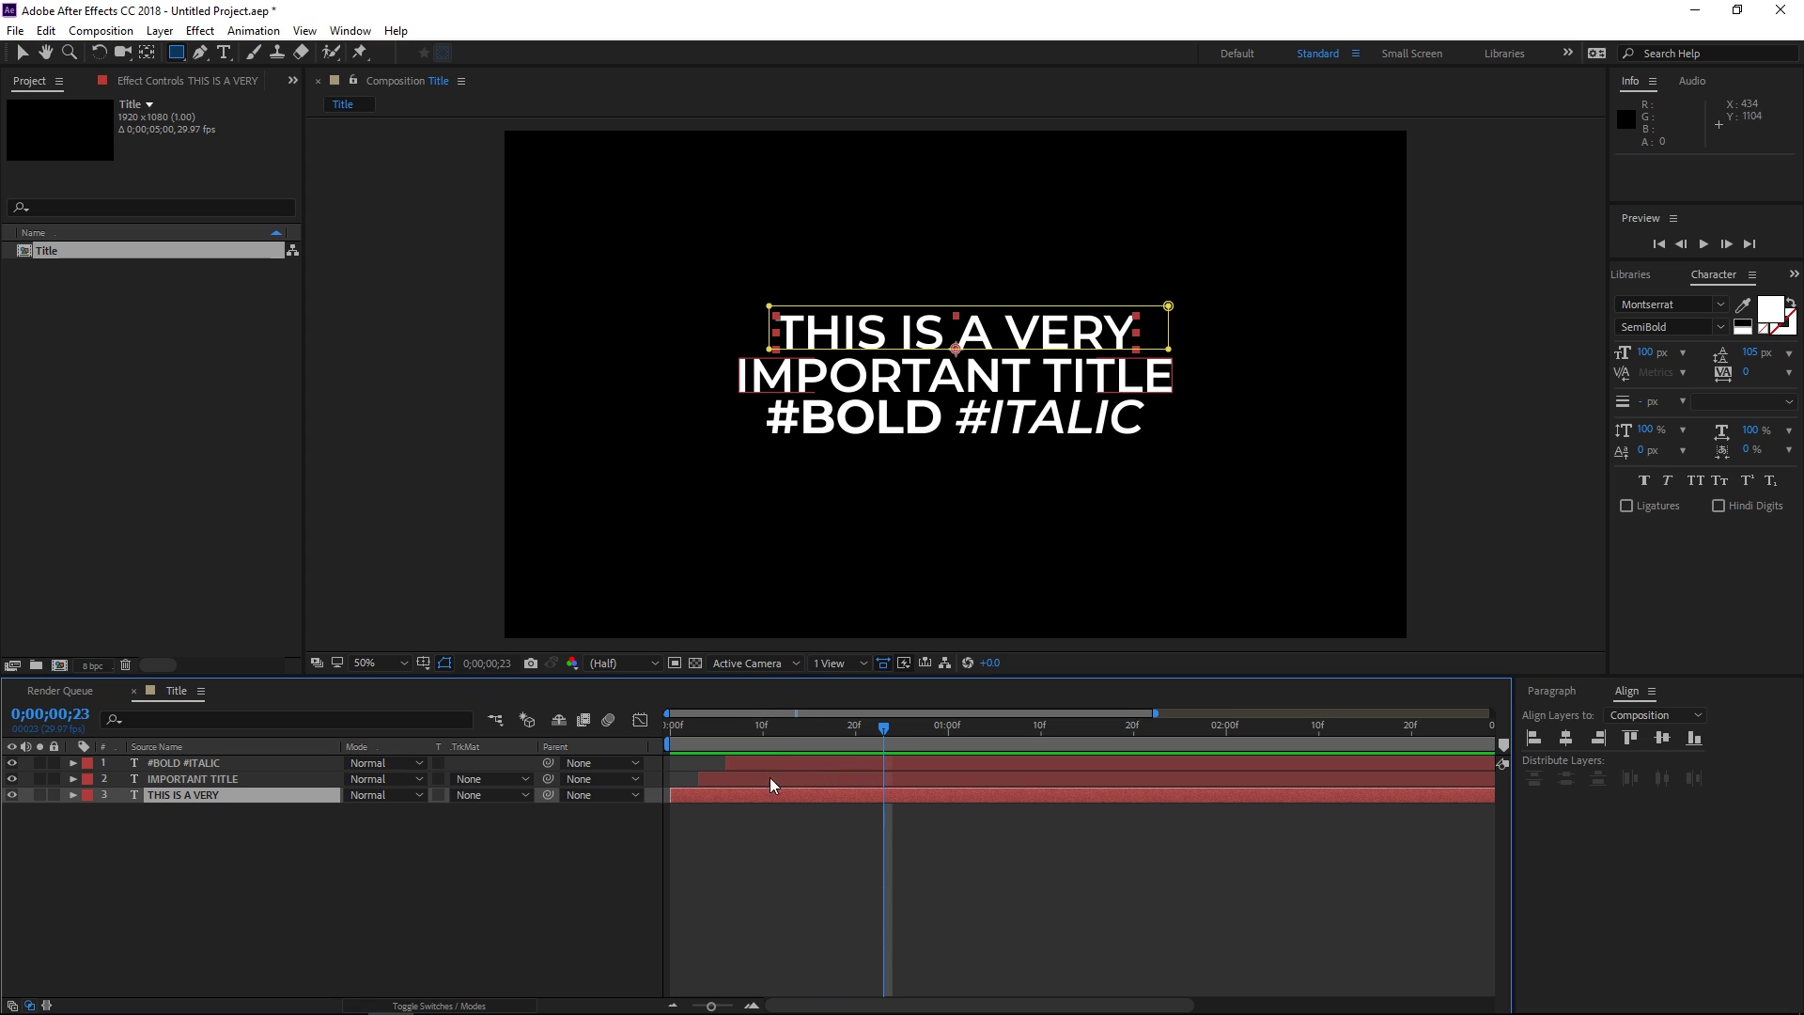
Step: Add Null 1 at the top of the stack and parent all three text layers to it
right_click(442, 838)
mouse_move(657, 638)
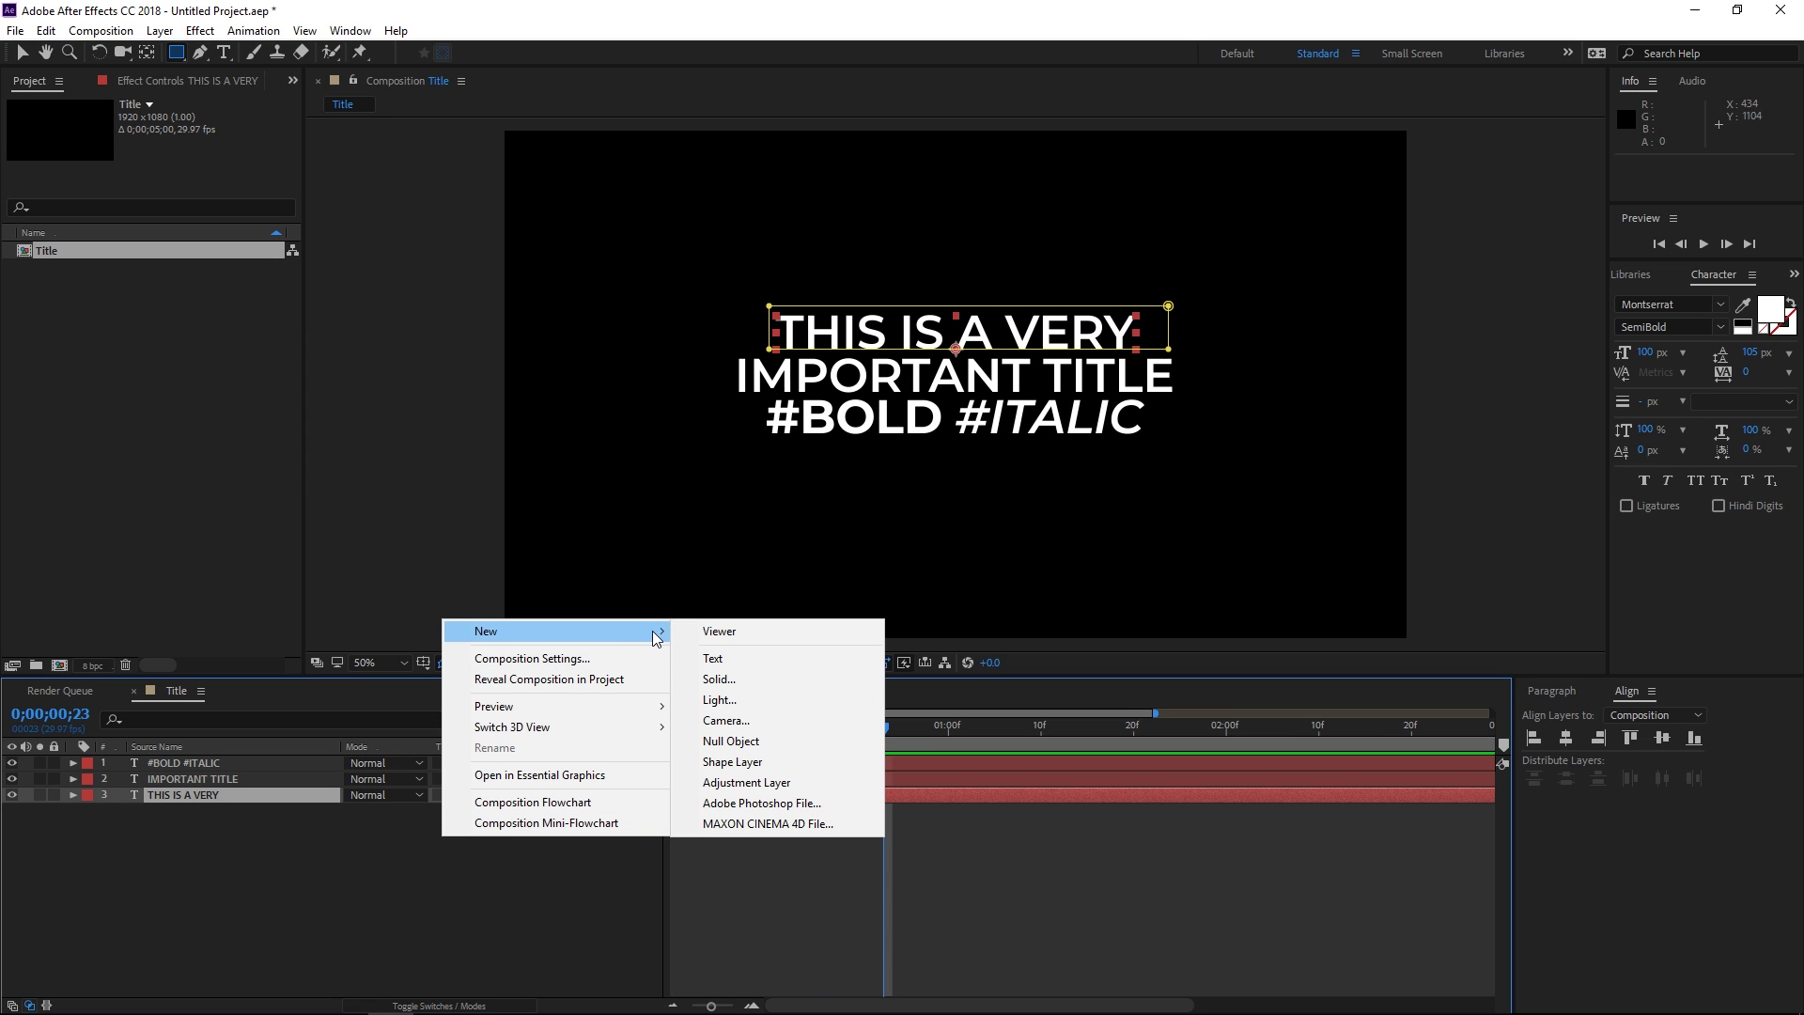
left_click(742, 741)
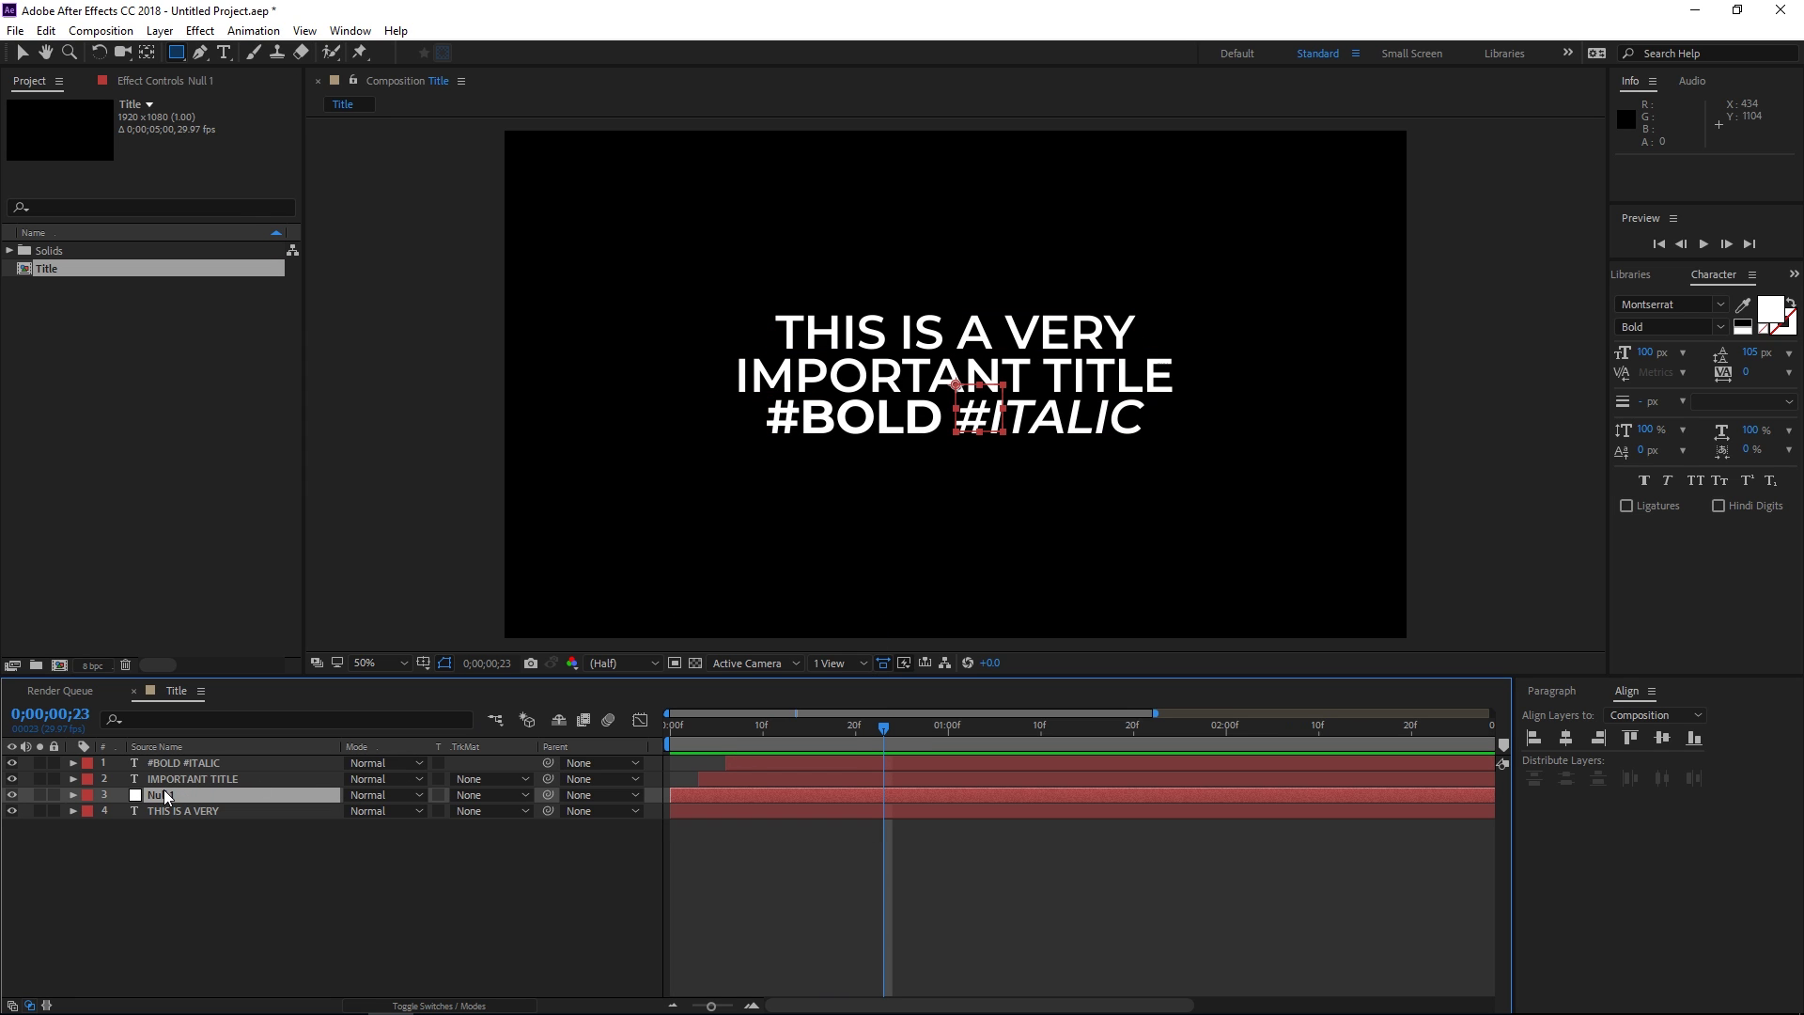
left_click_drag(165, 796, 160, 759)
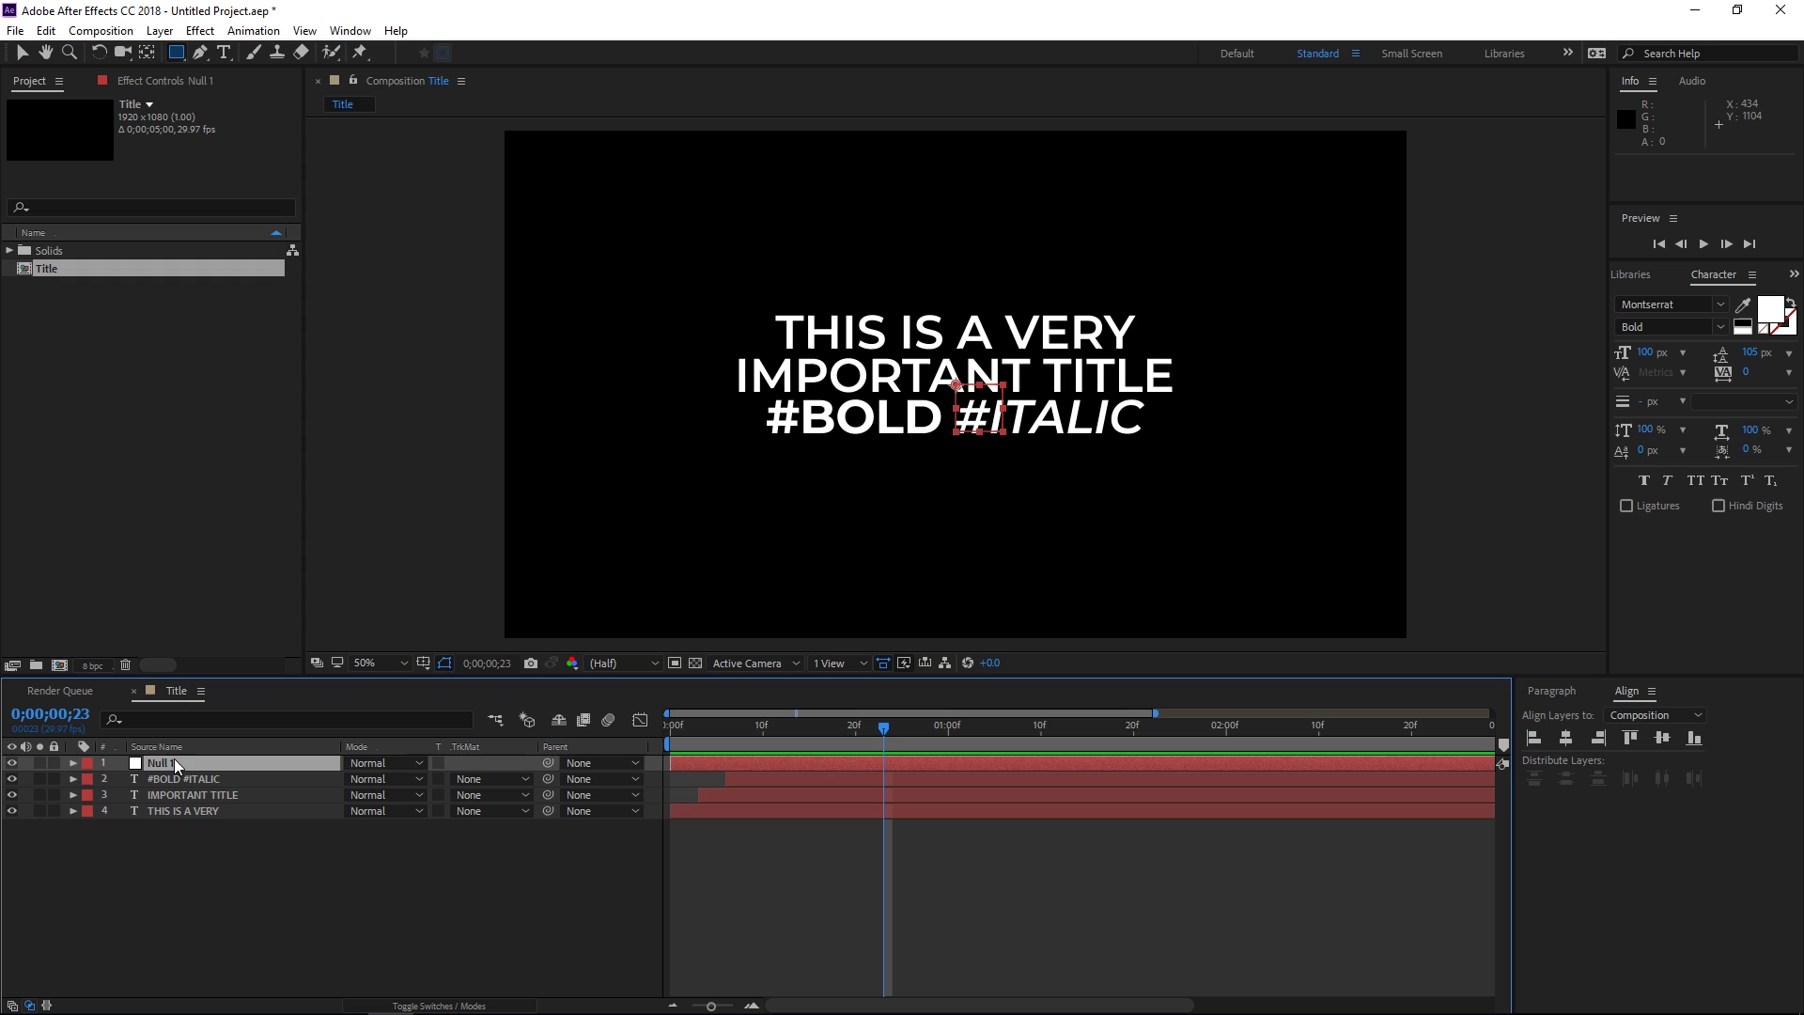
left_click(235, 876)
left_click(183, 810)
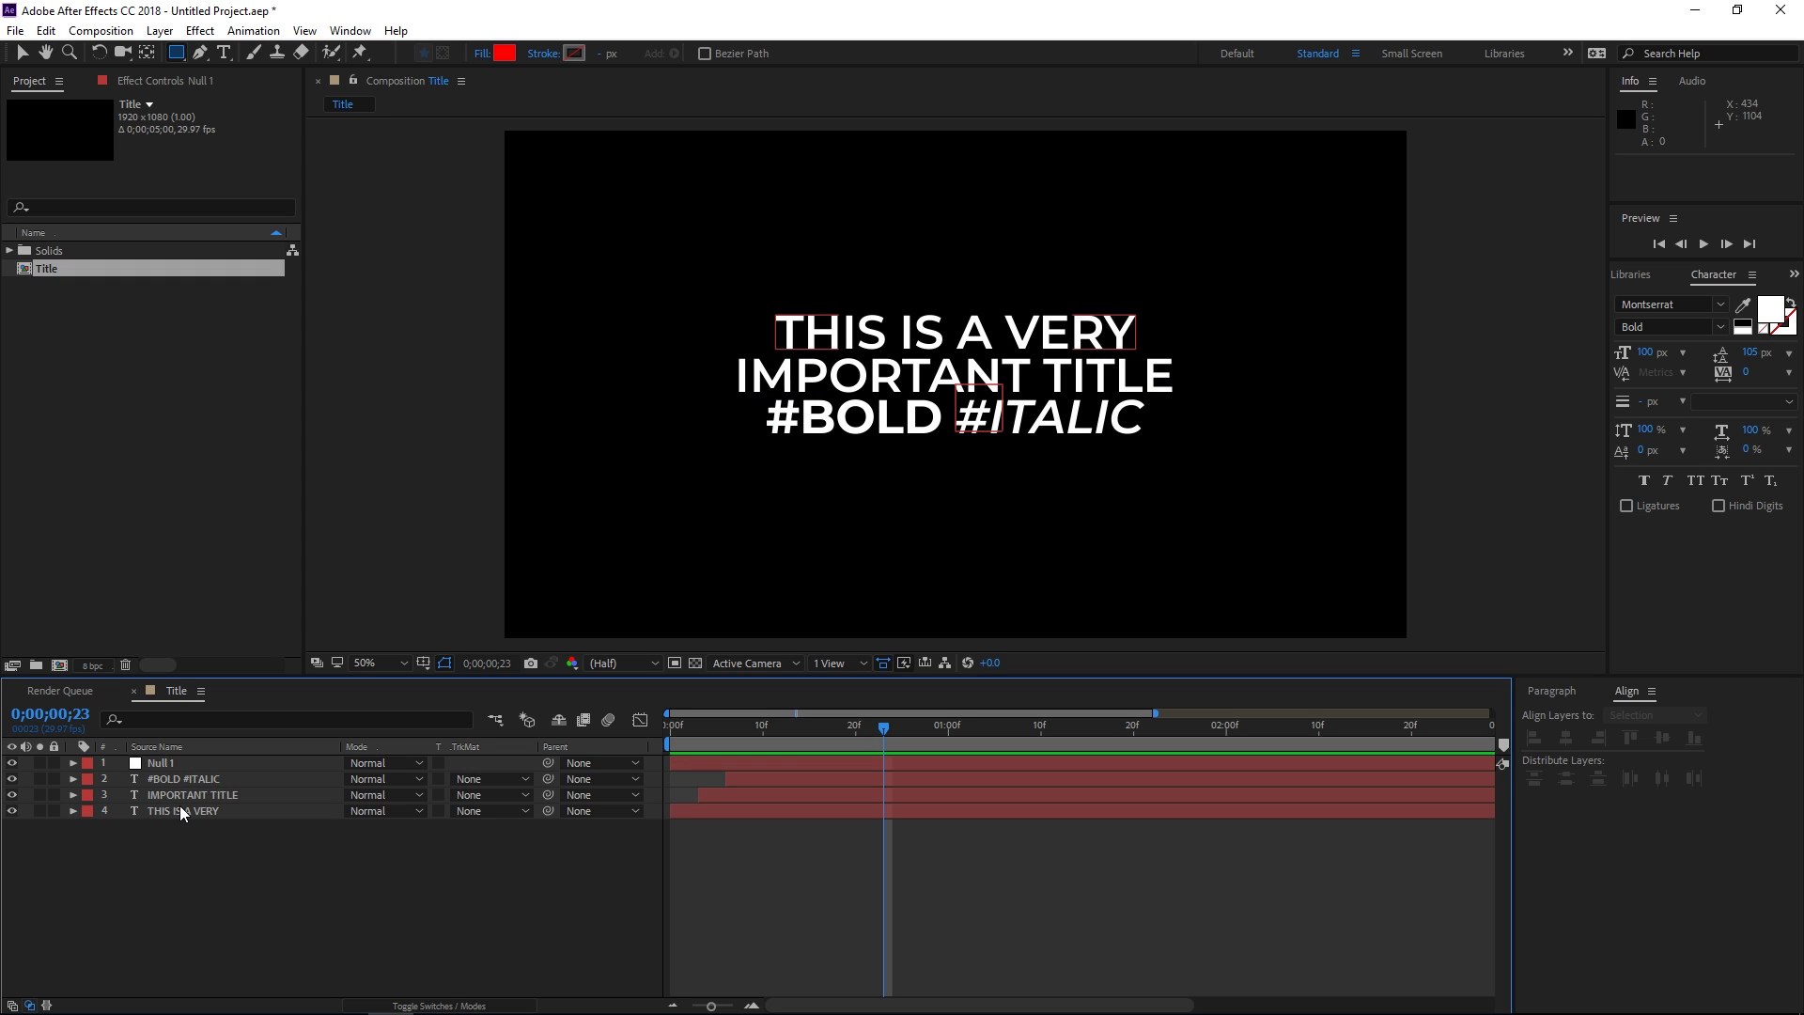
left_click(272, 778, "shift")
left_click_drag(548, 779, 263, 763)
Step: Set Scale and Position keyframes on Null 1 at frame 0
key("Home")
left_click(705, 763)
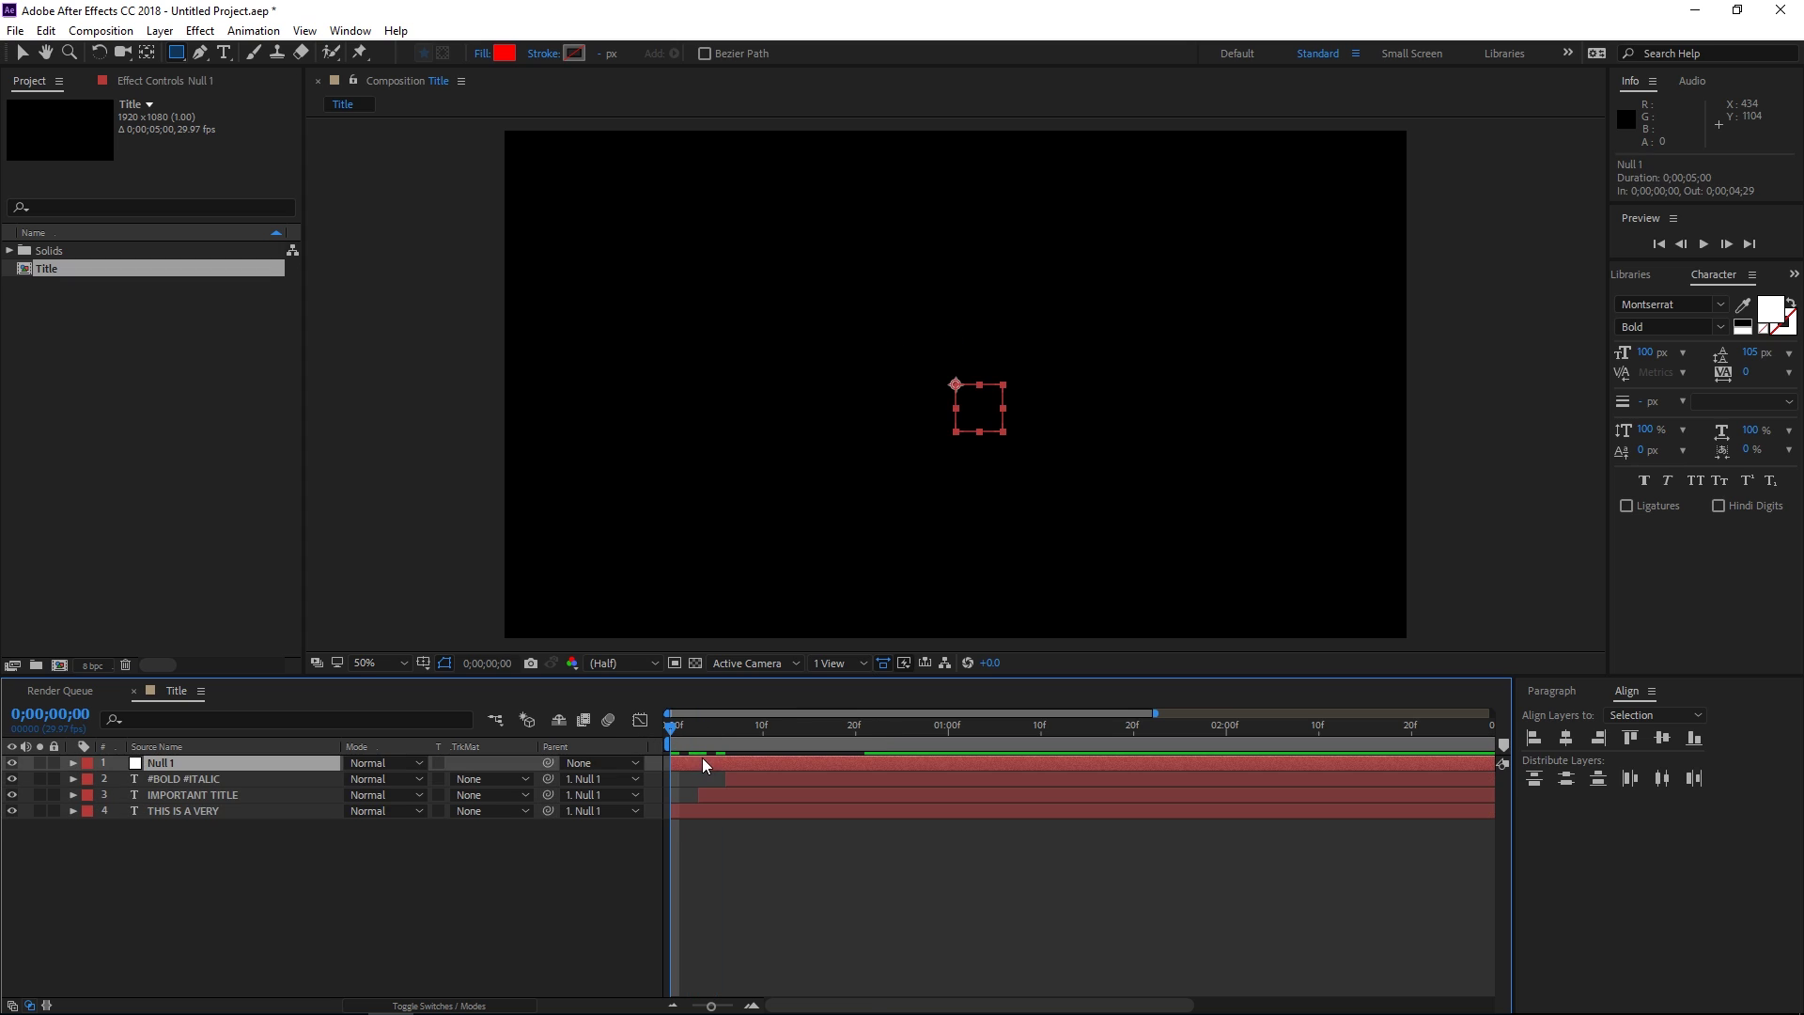
key("s")
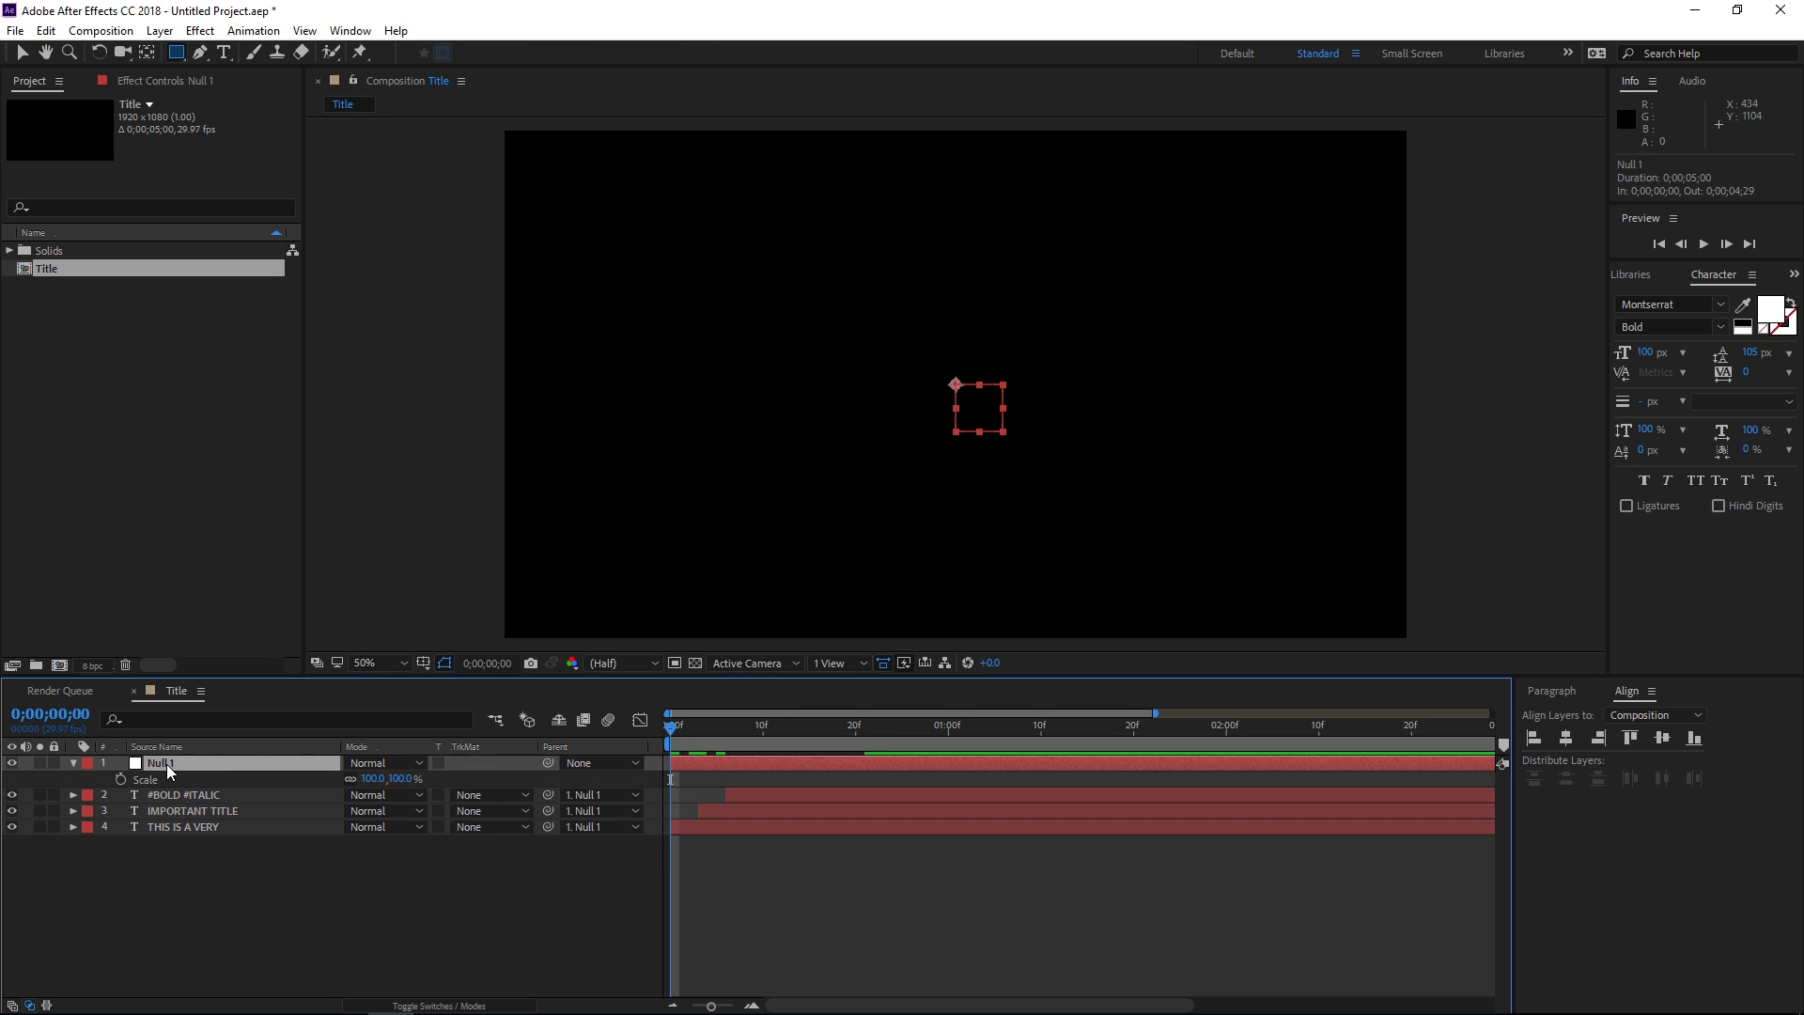
left_click(121, 779)
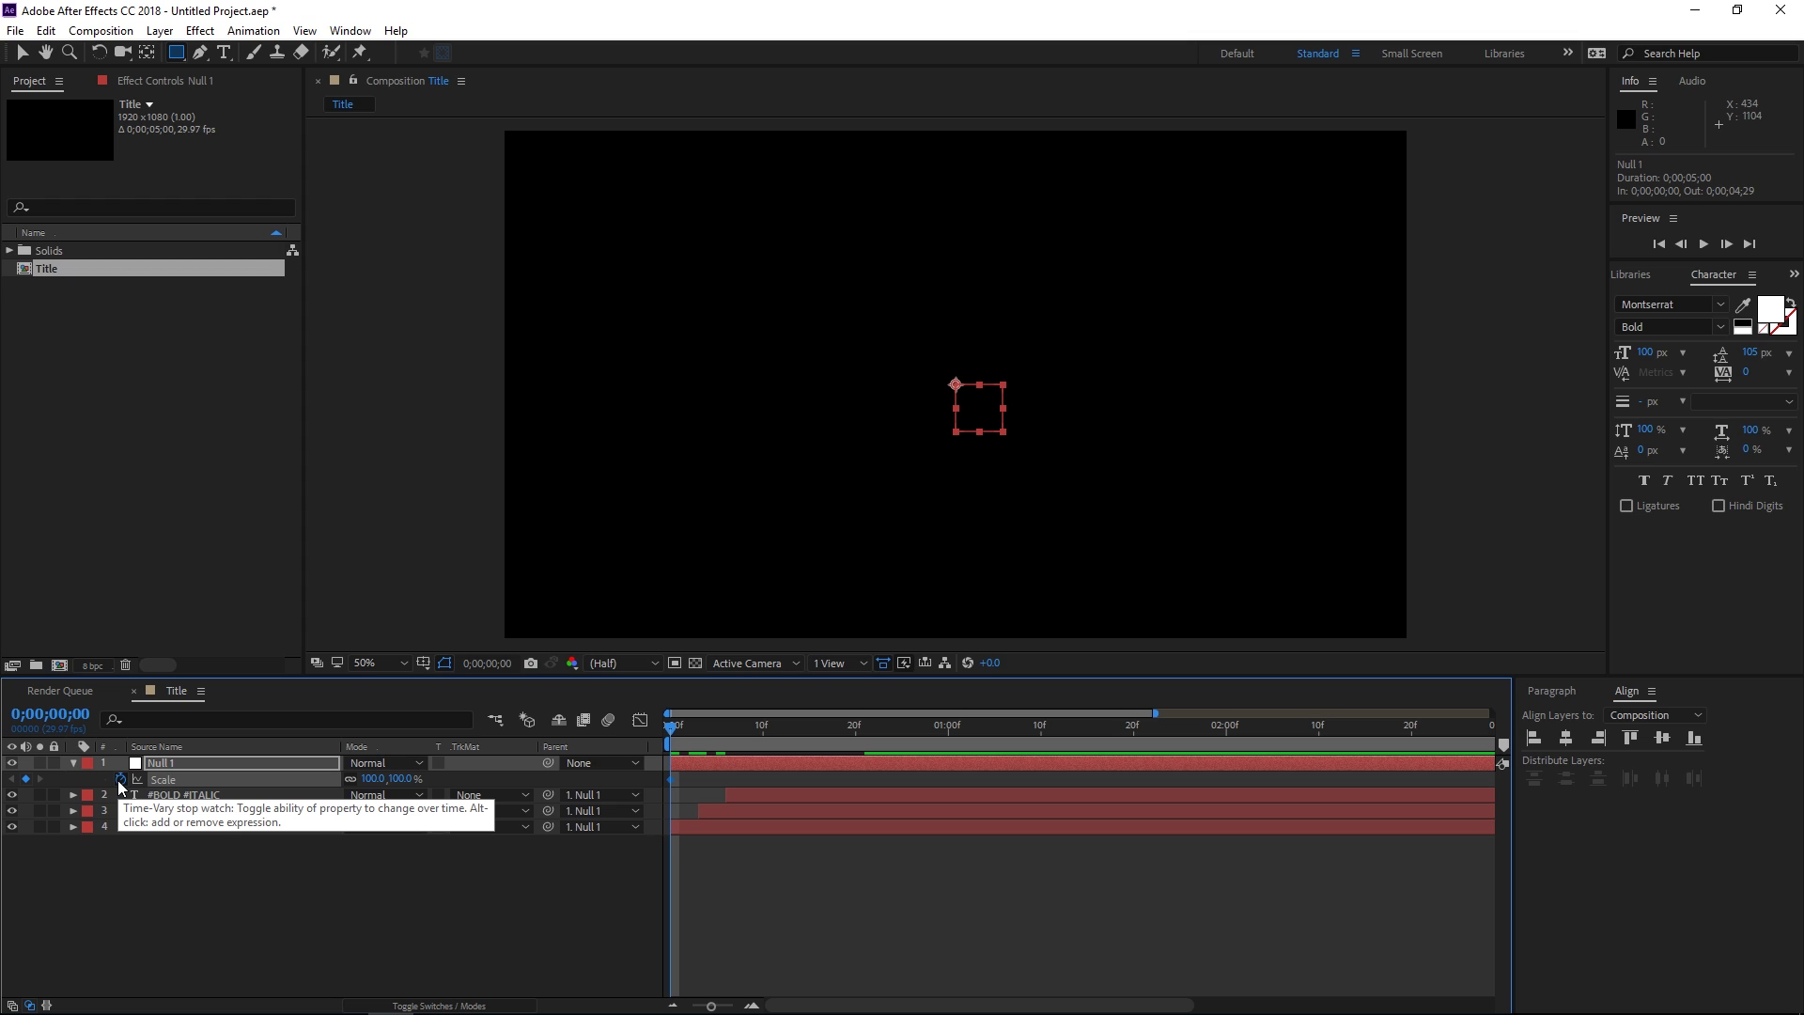
key("p")
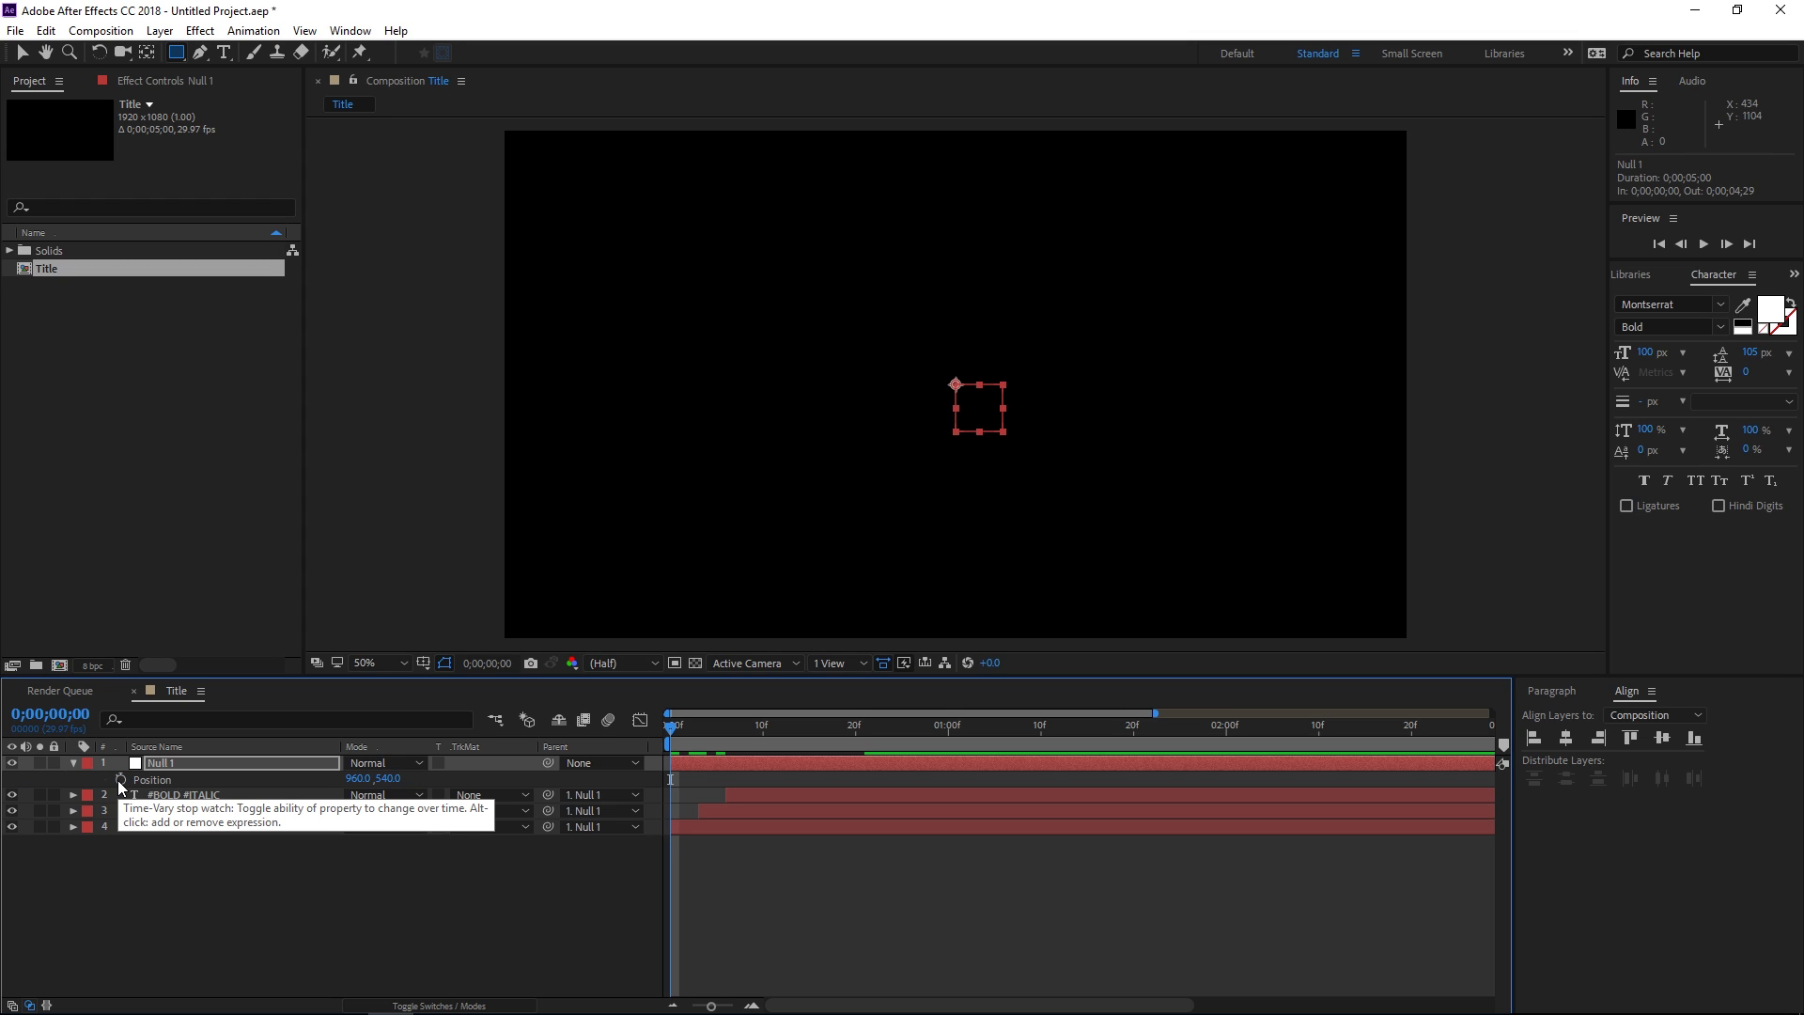
left_click(120, 779)
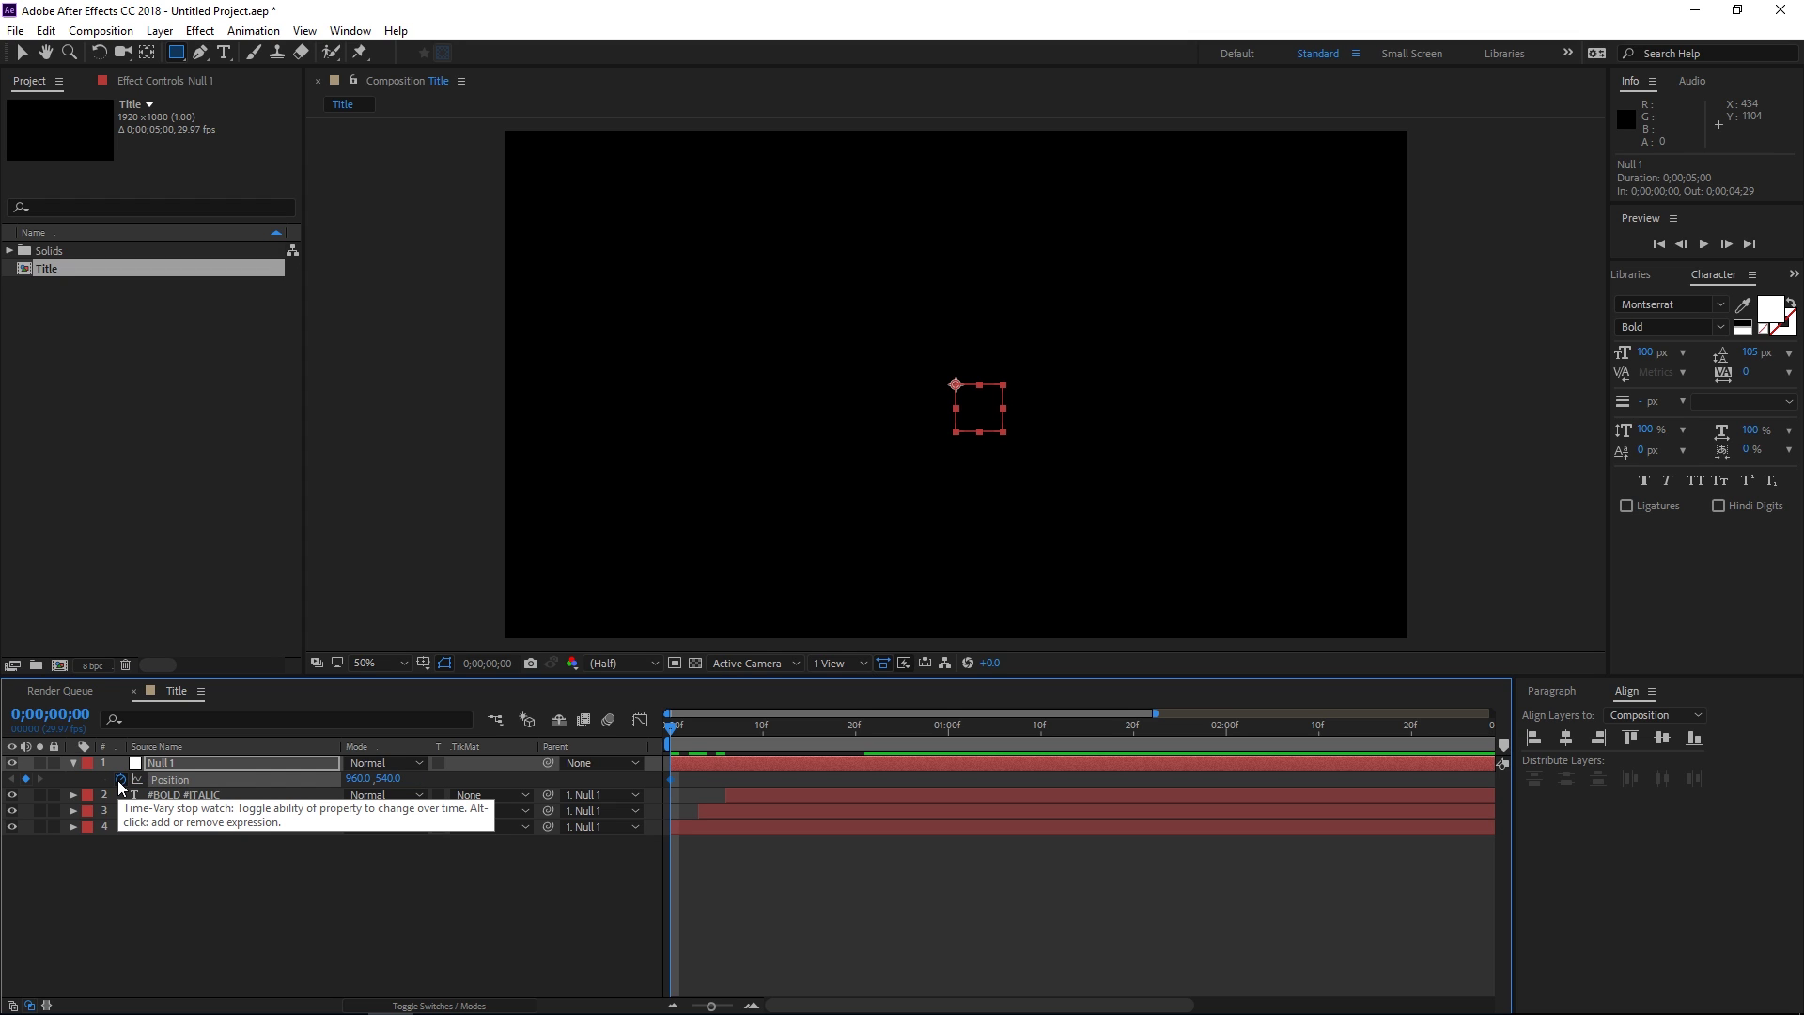
left_click(166, 765)
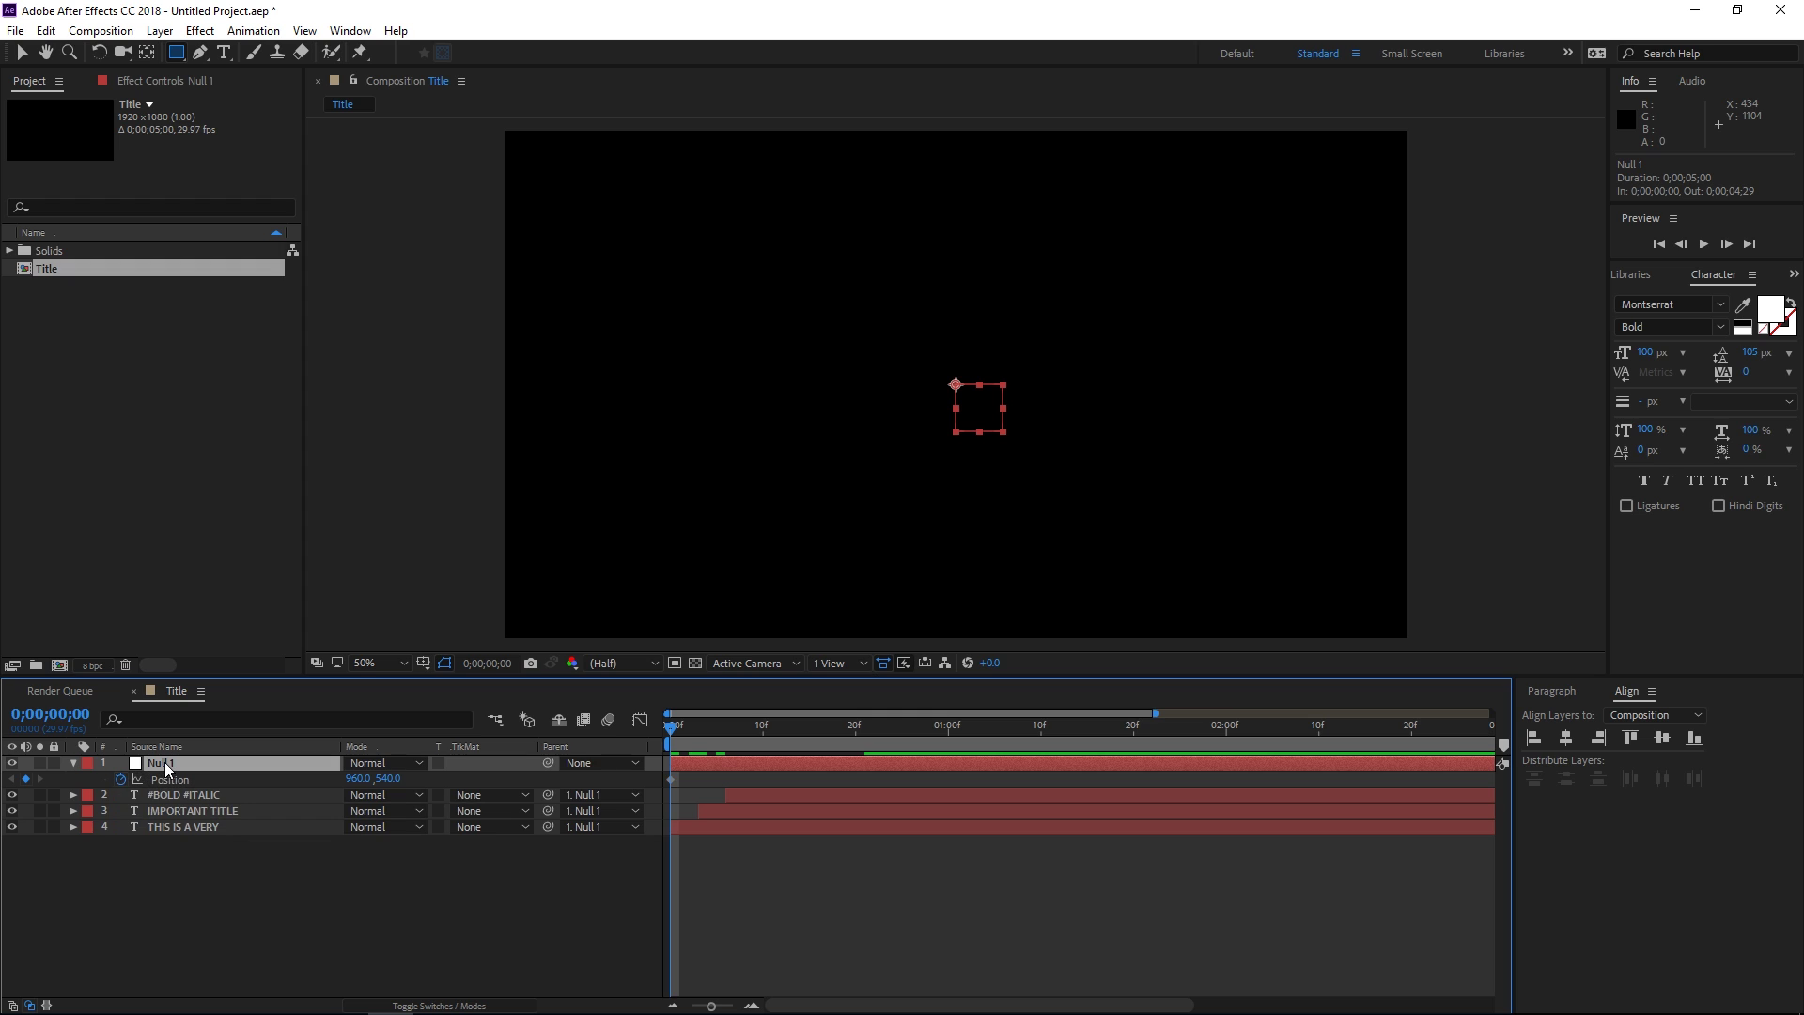
Step: Reveal Null 1's keyframed properties and add a Position keyframe at frame 12
key("p")
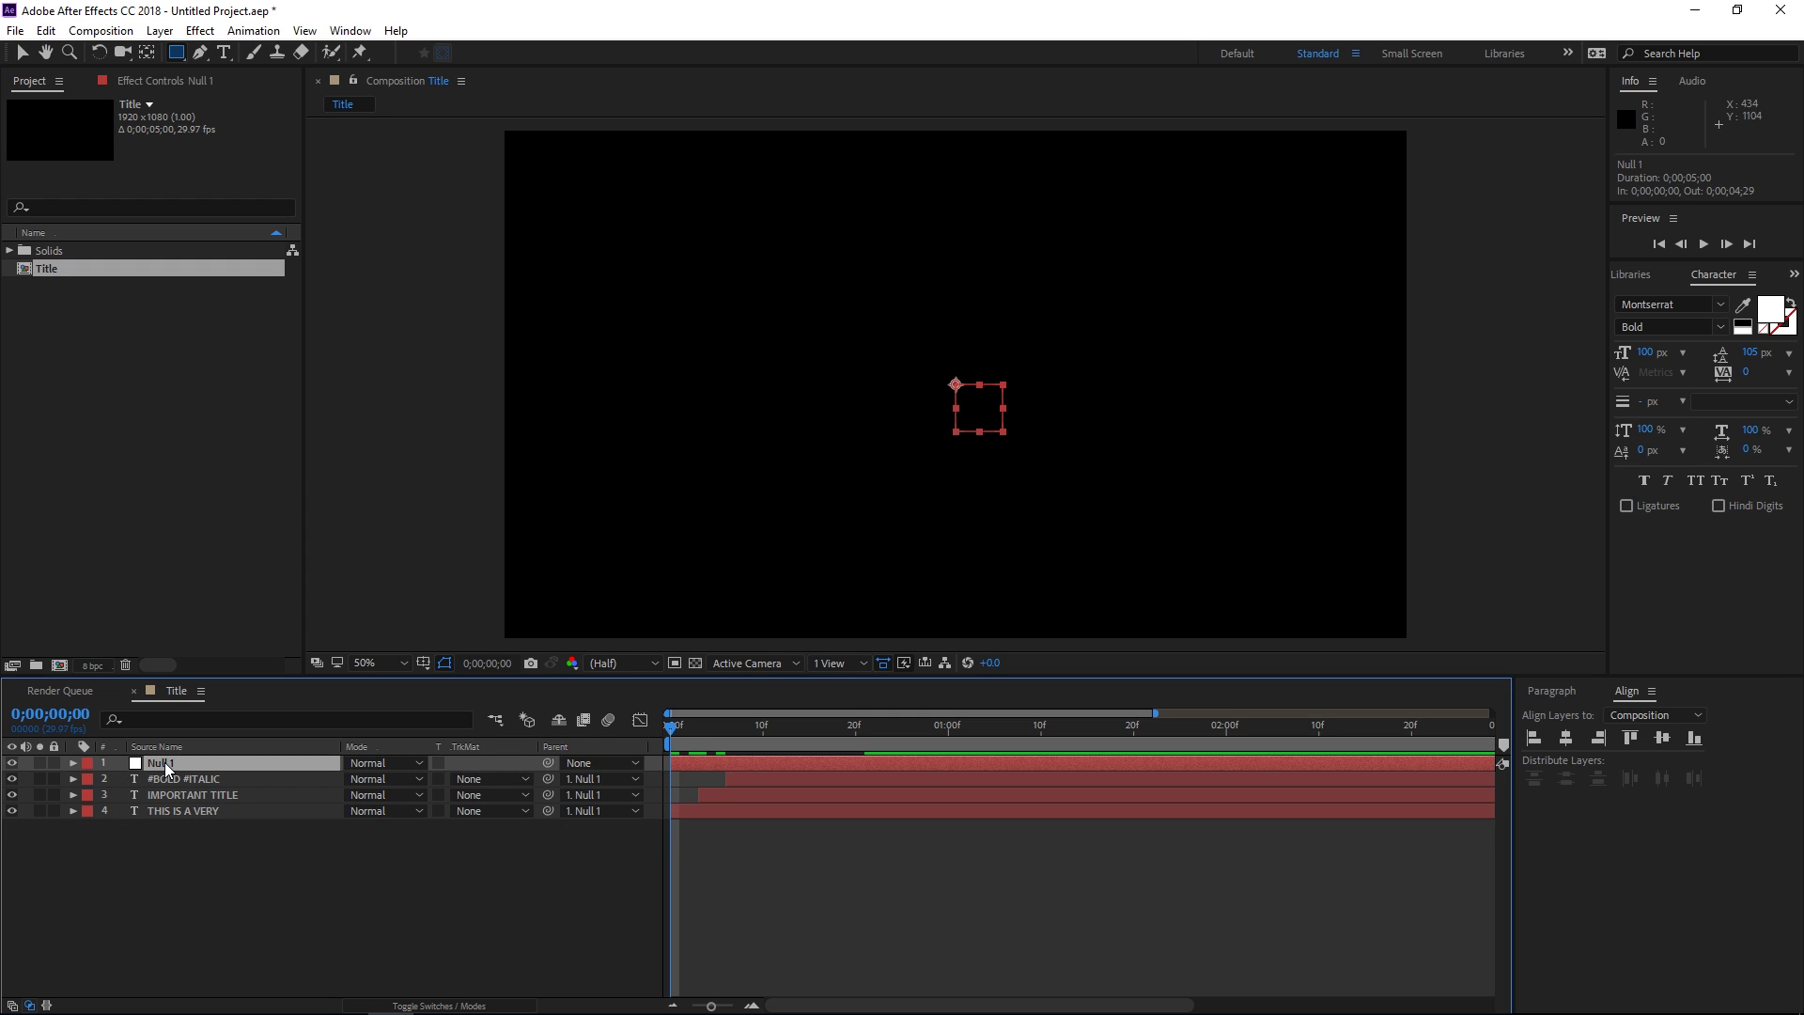
key("u")
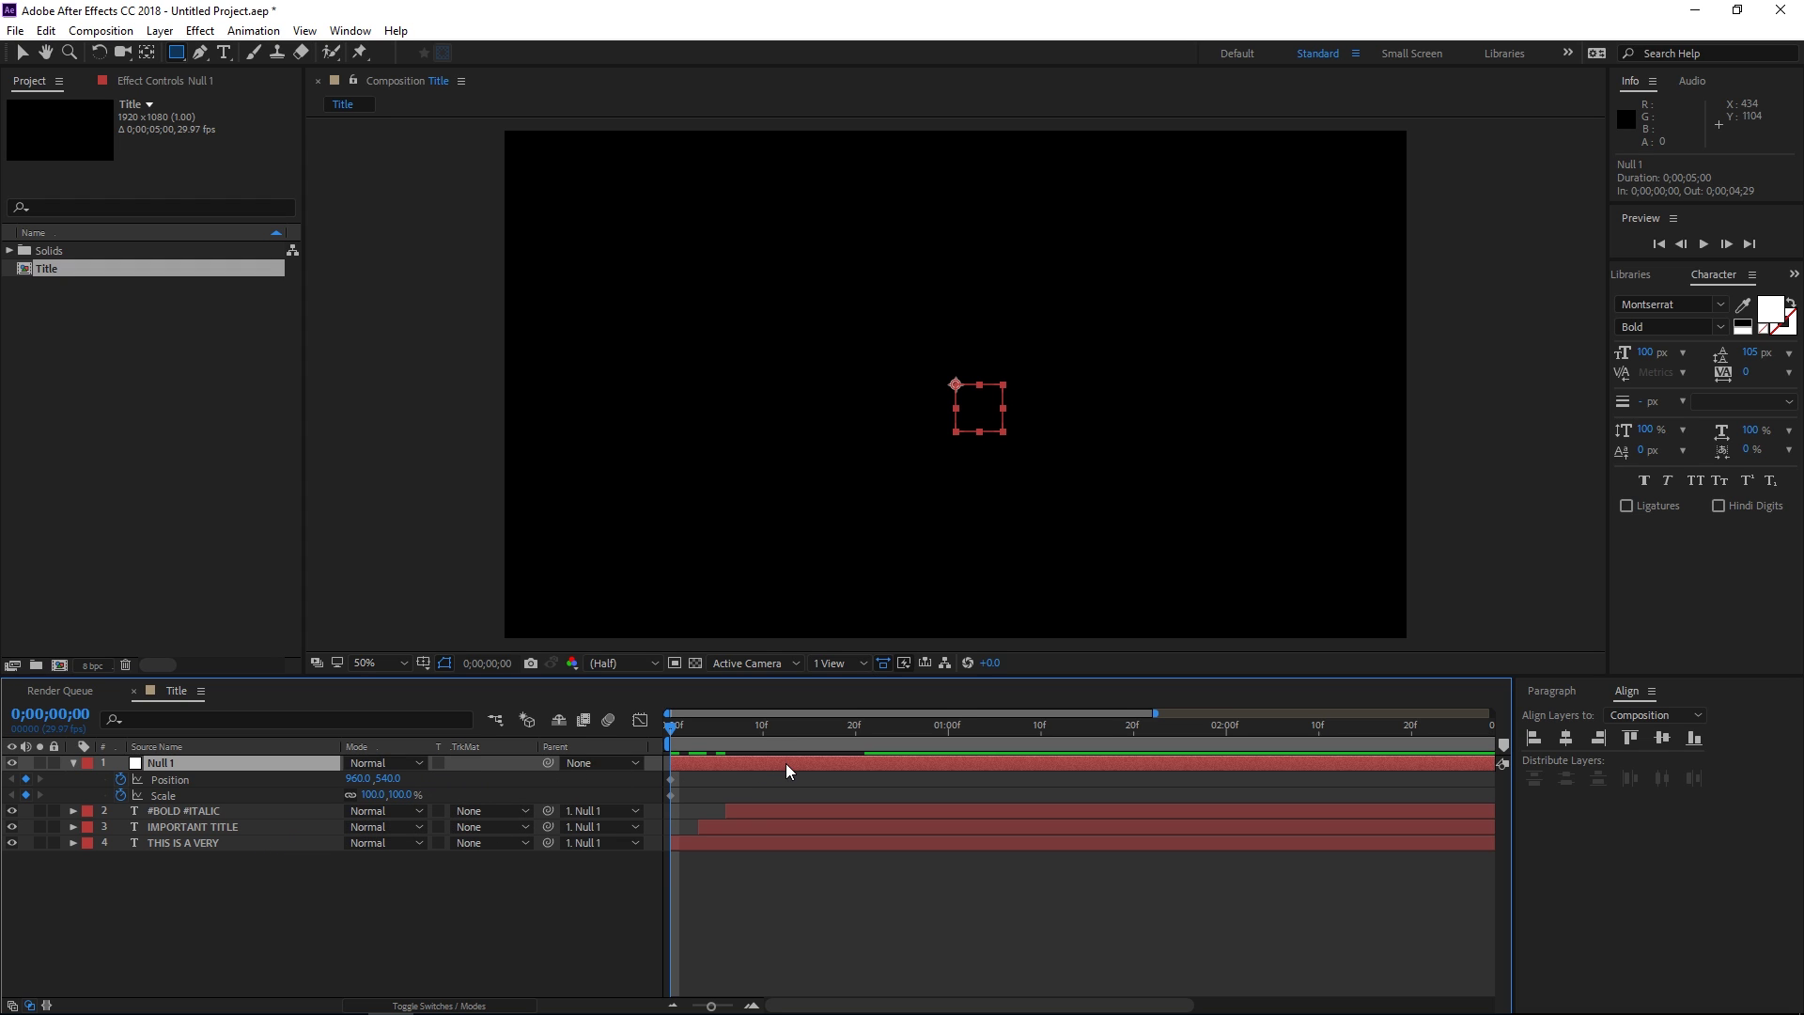
left_click(754, 737)
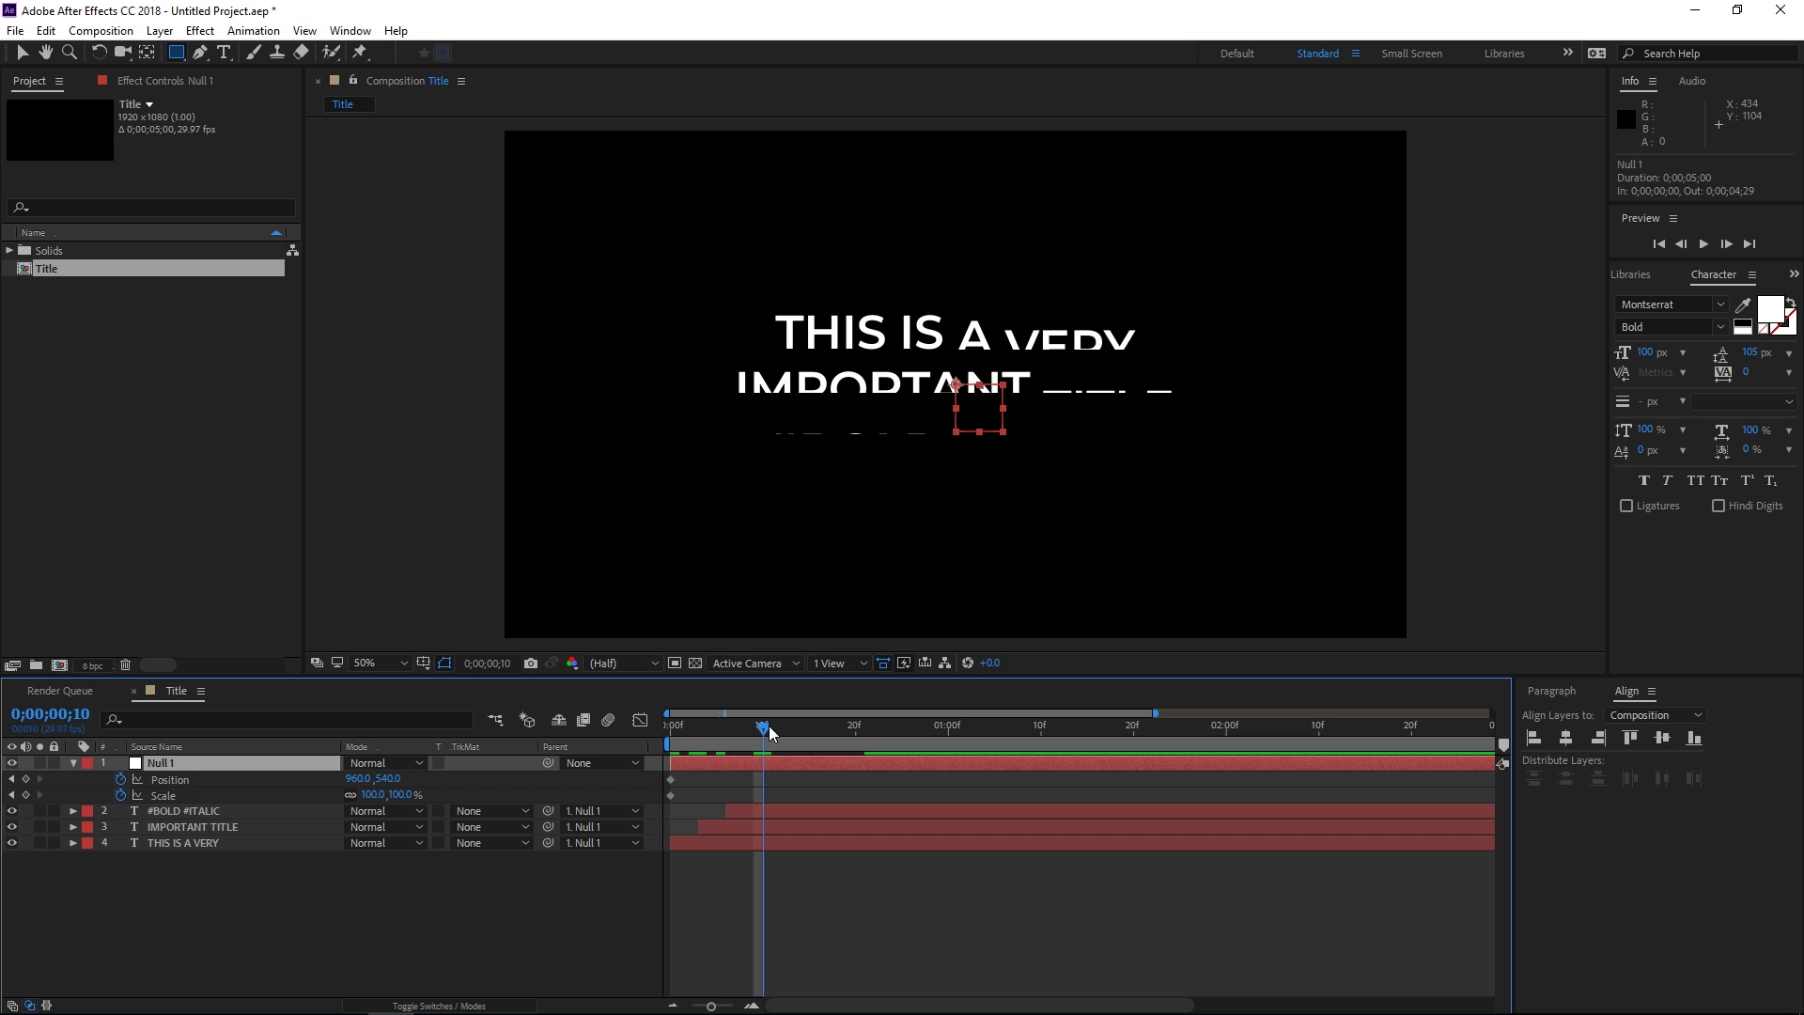
left_click_drag(768, 733, 790, 736)
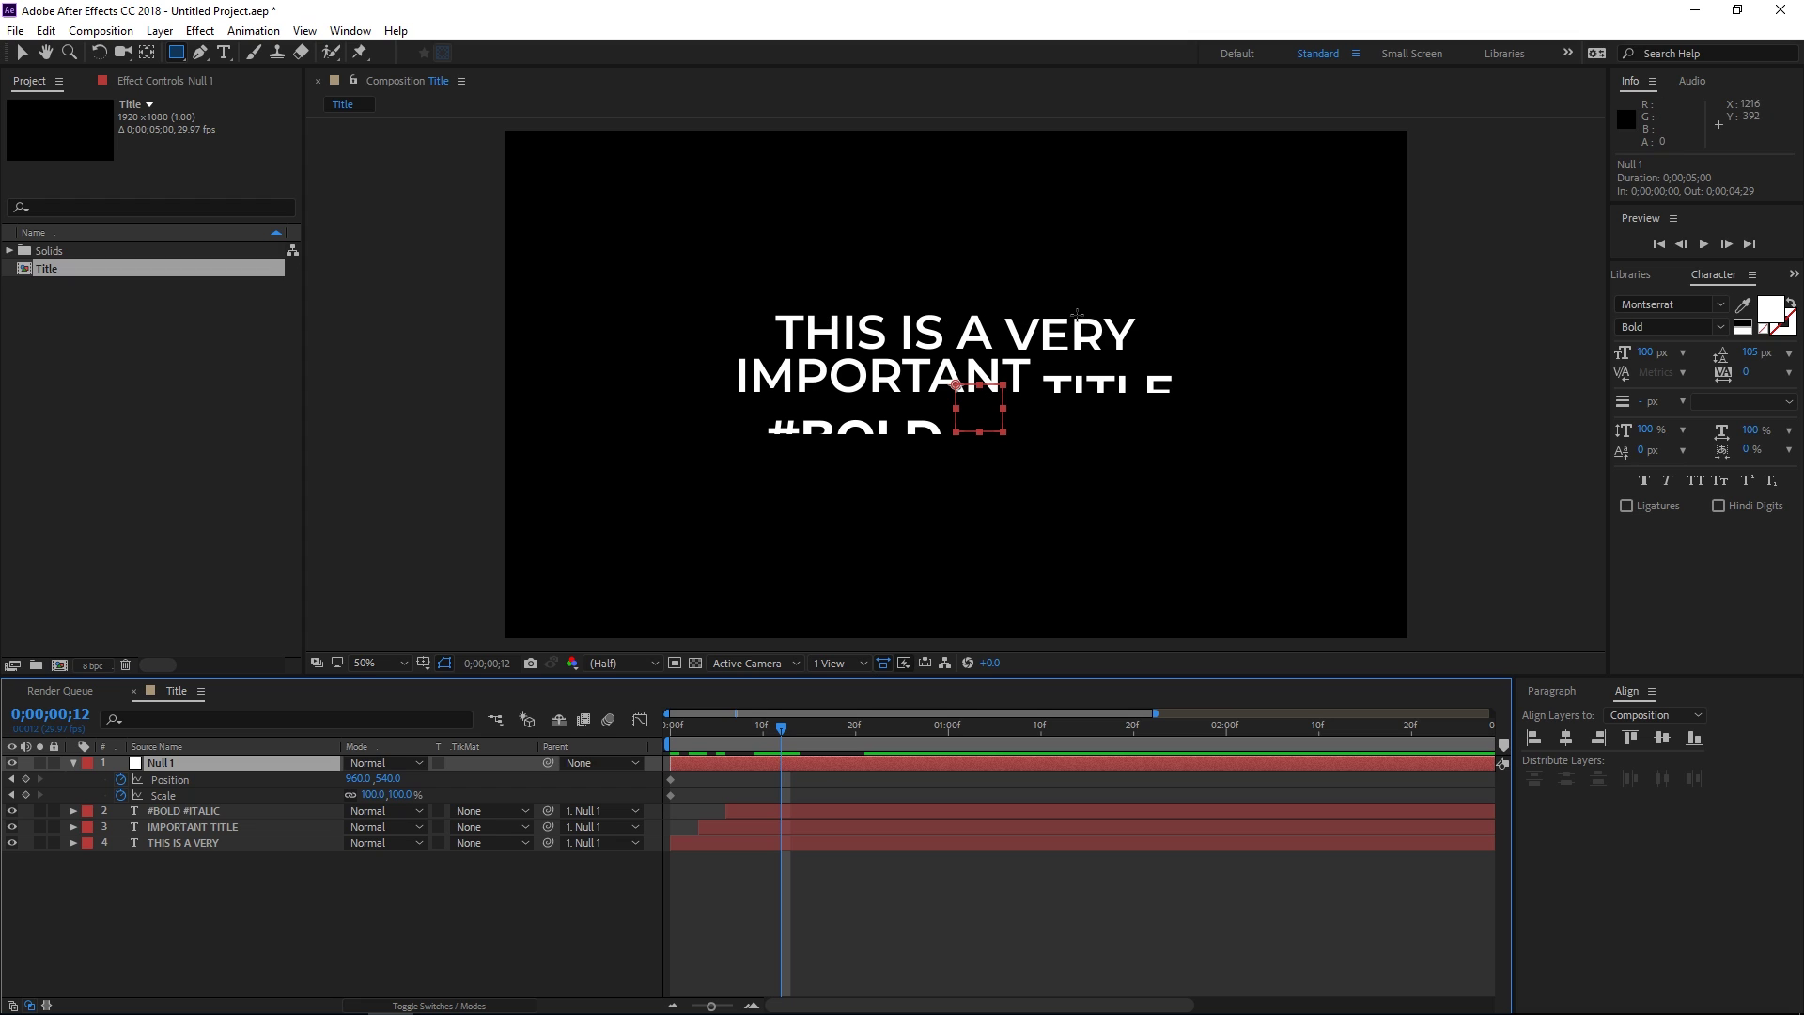
left_click(25, 779)
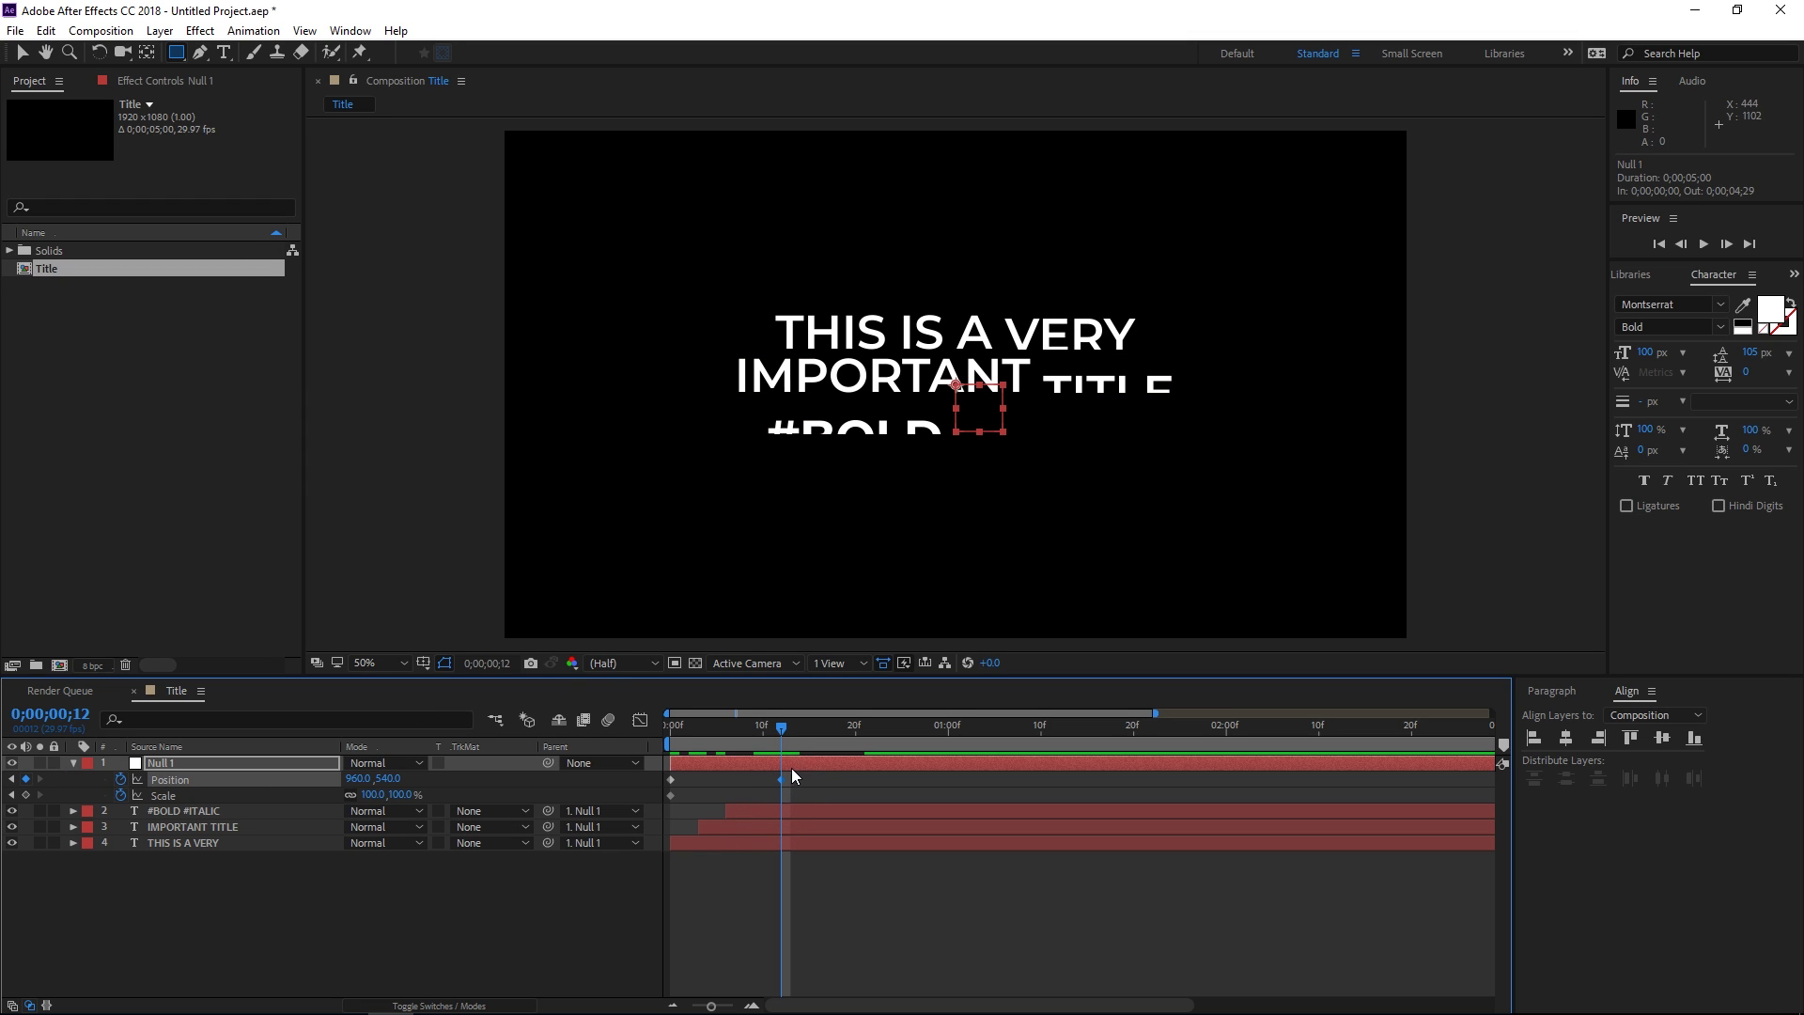
Step: Lower the null's frame-0 Position to Y 635 and preview the upward push
left_click_drag(777, 741, 671, 748)
left_click(671, 795)
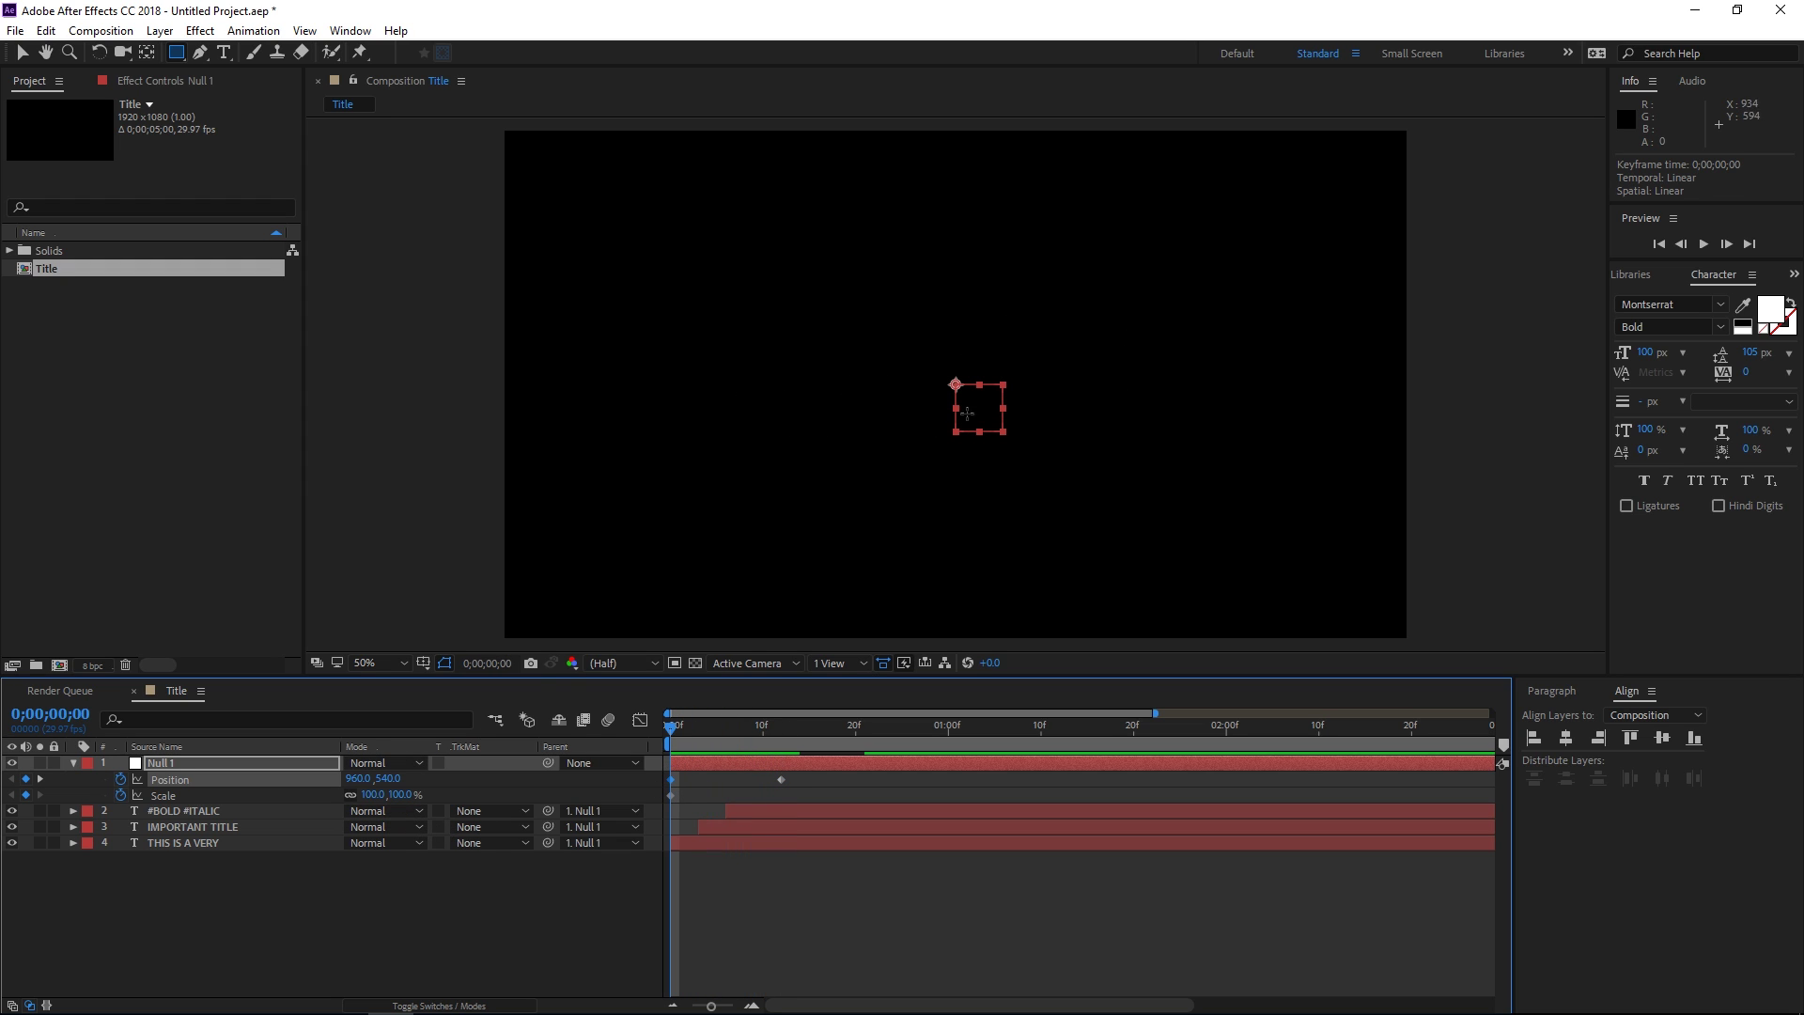
left_click_drag(383, 778, 467, 781)
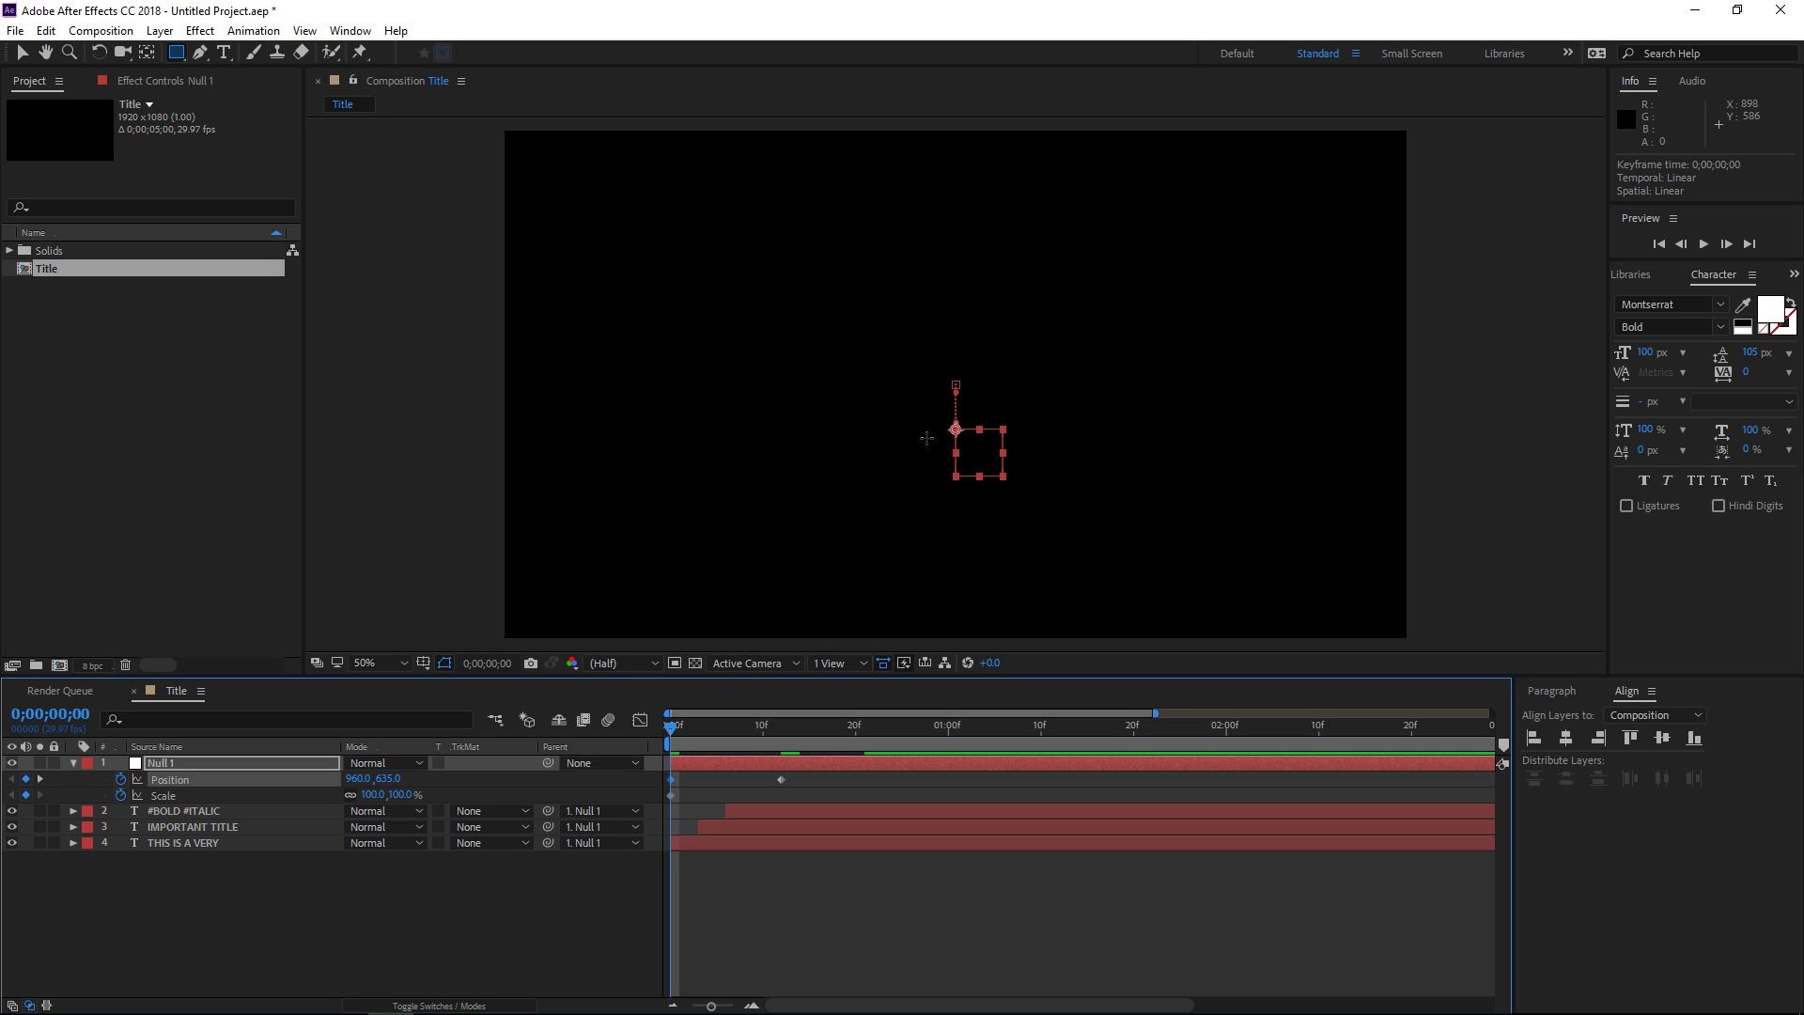
key("space")
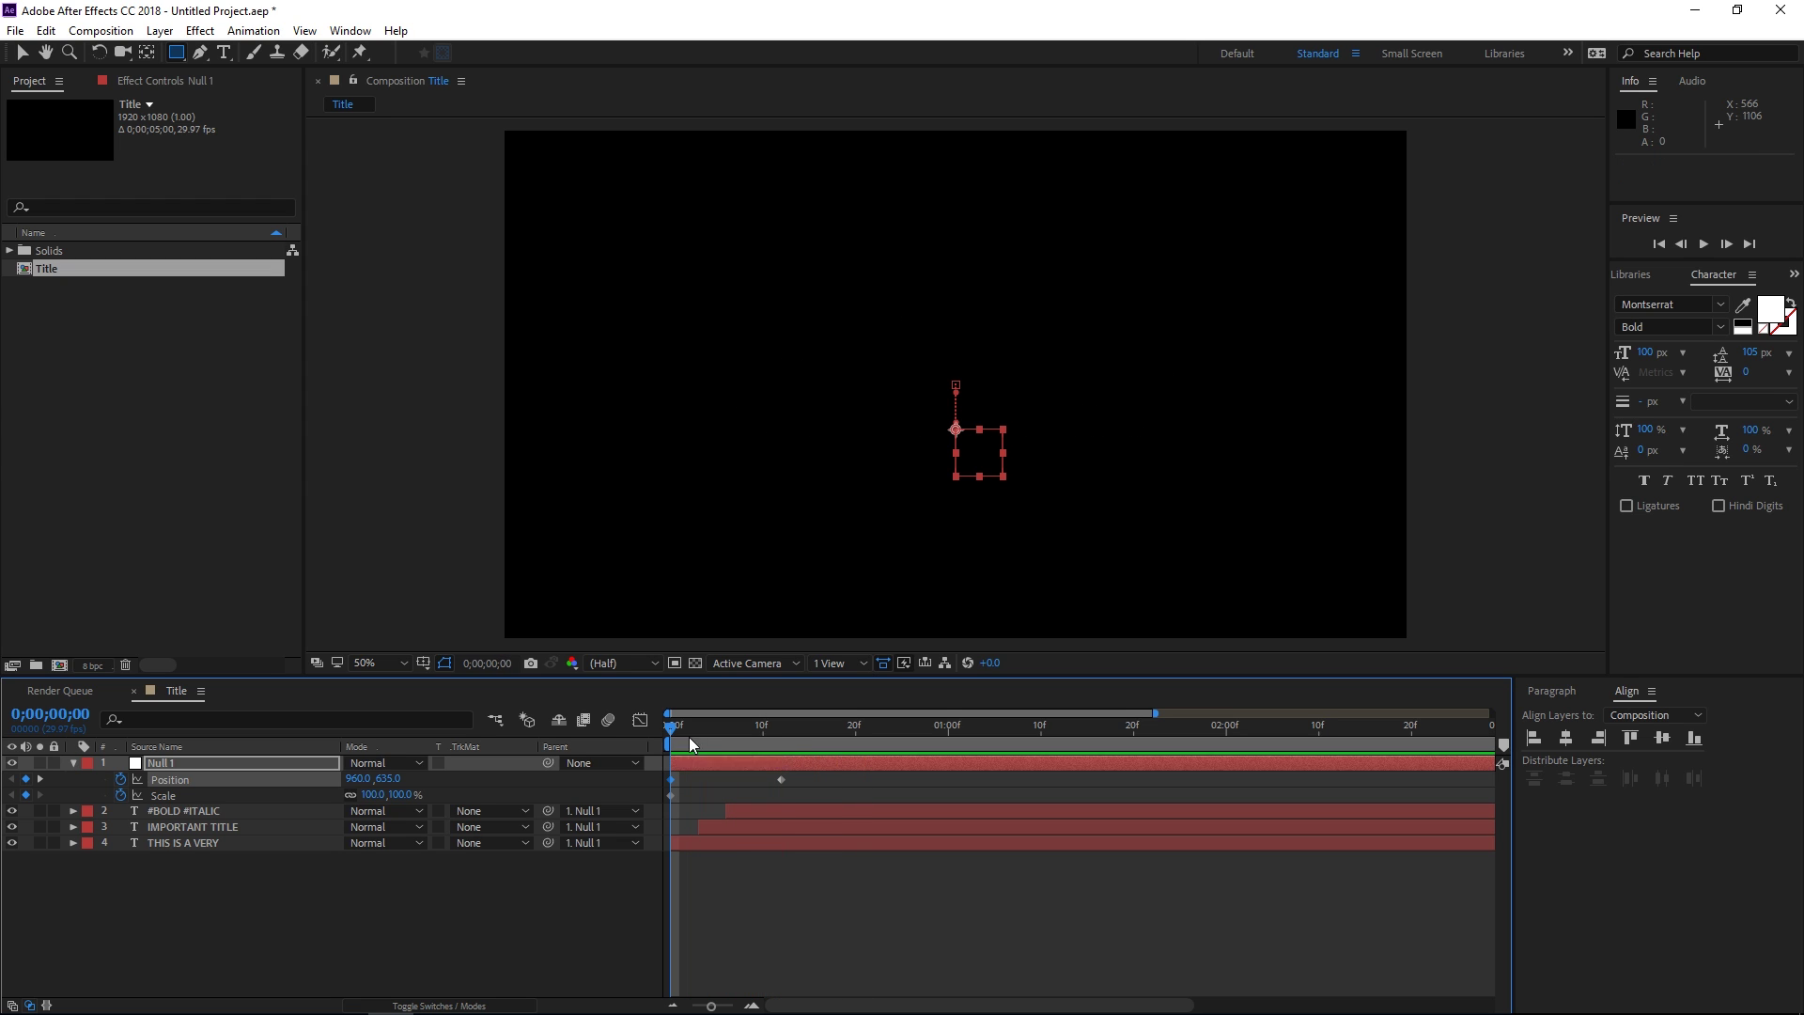
key("space")
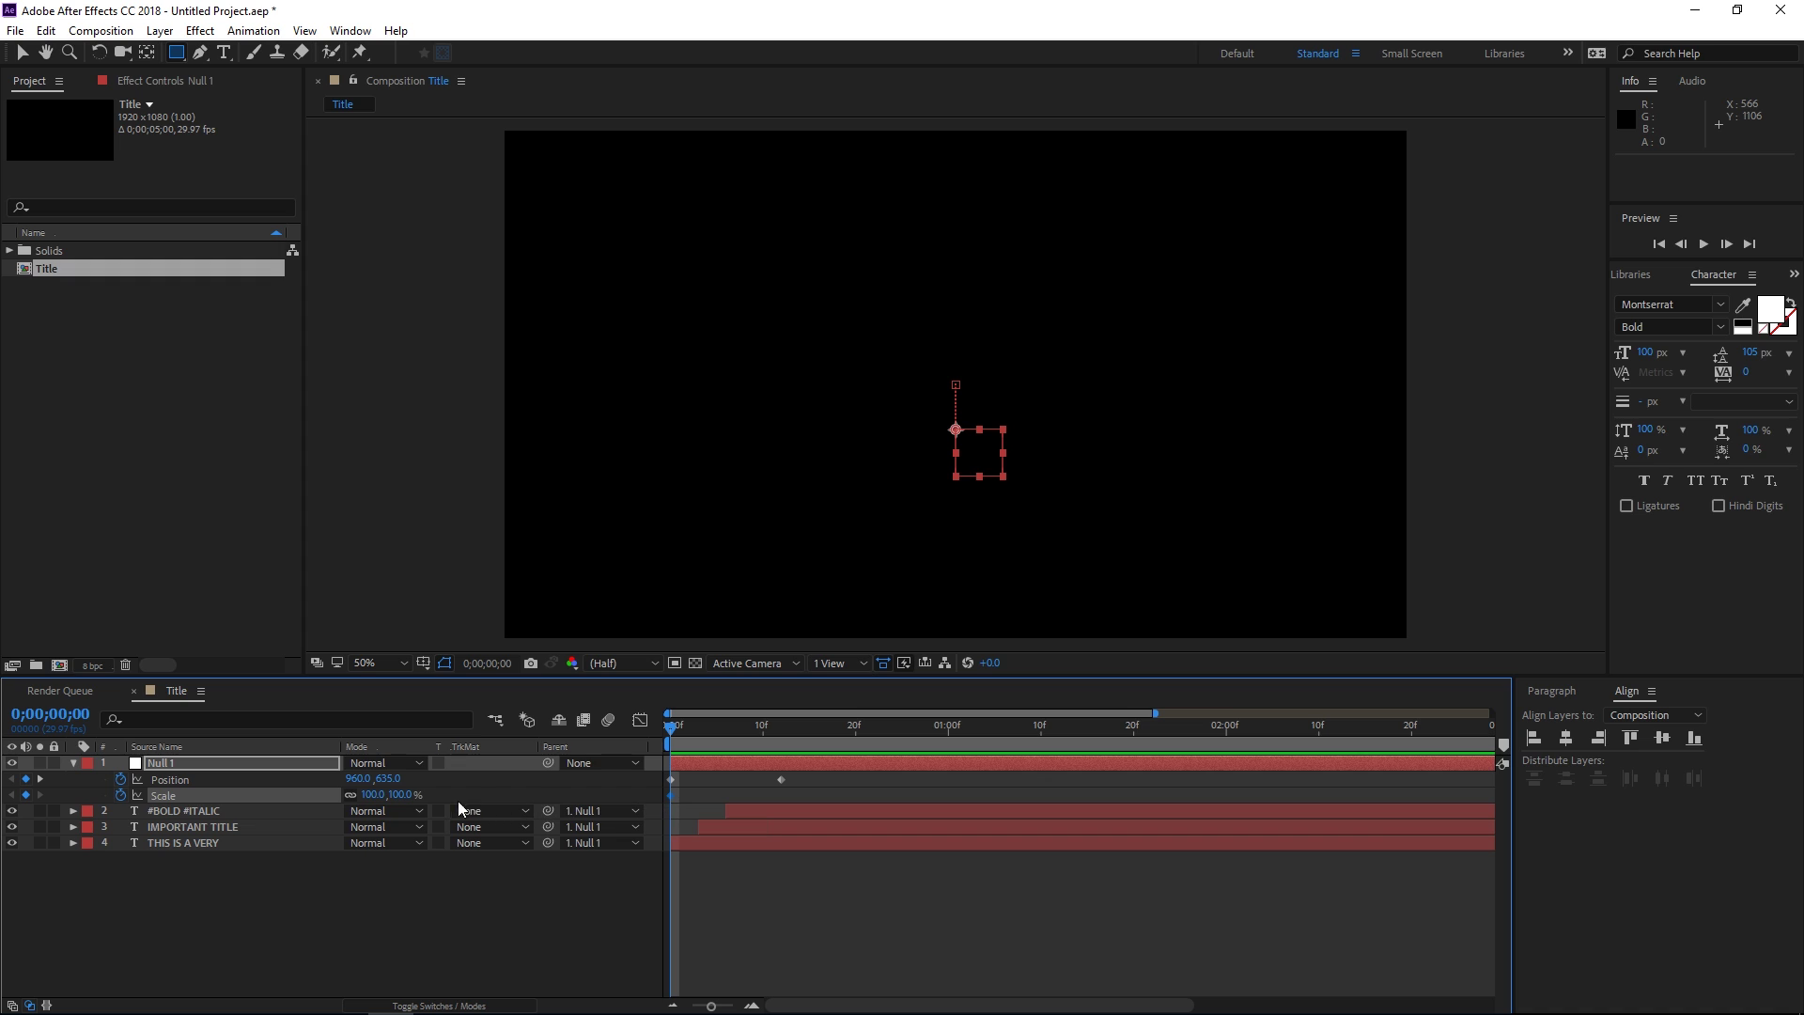
Step: Set Null 1's starting Scale to 115% at frame 0 and preview
left_click(404, 795)
type("115")
left_click(472, 797)
key("space")
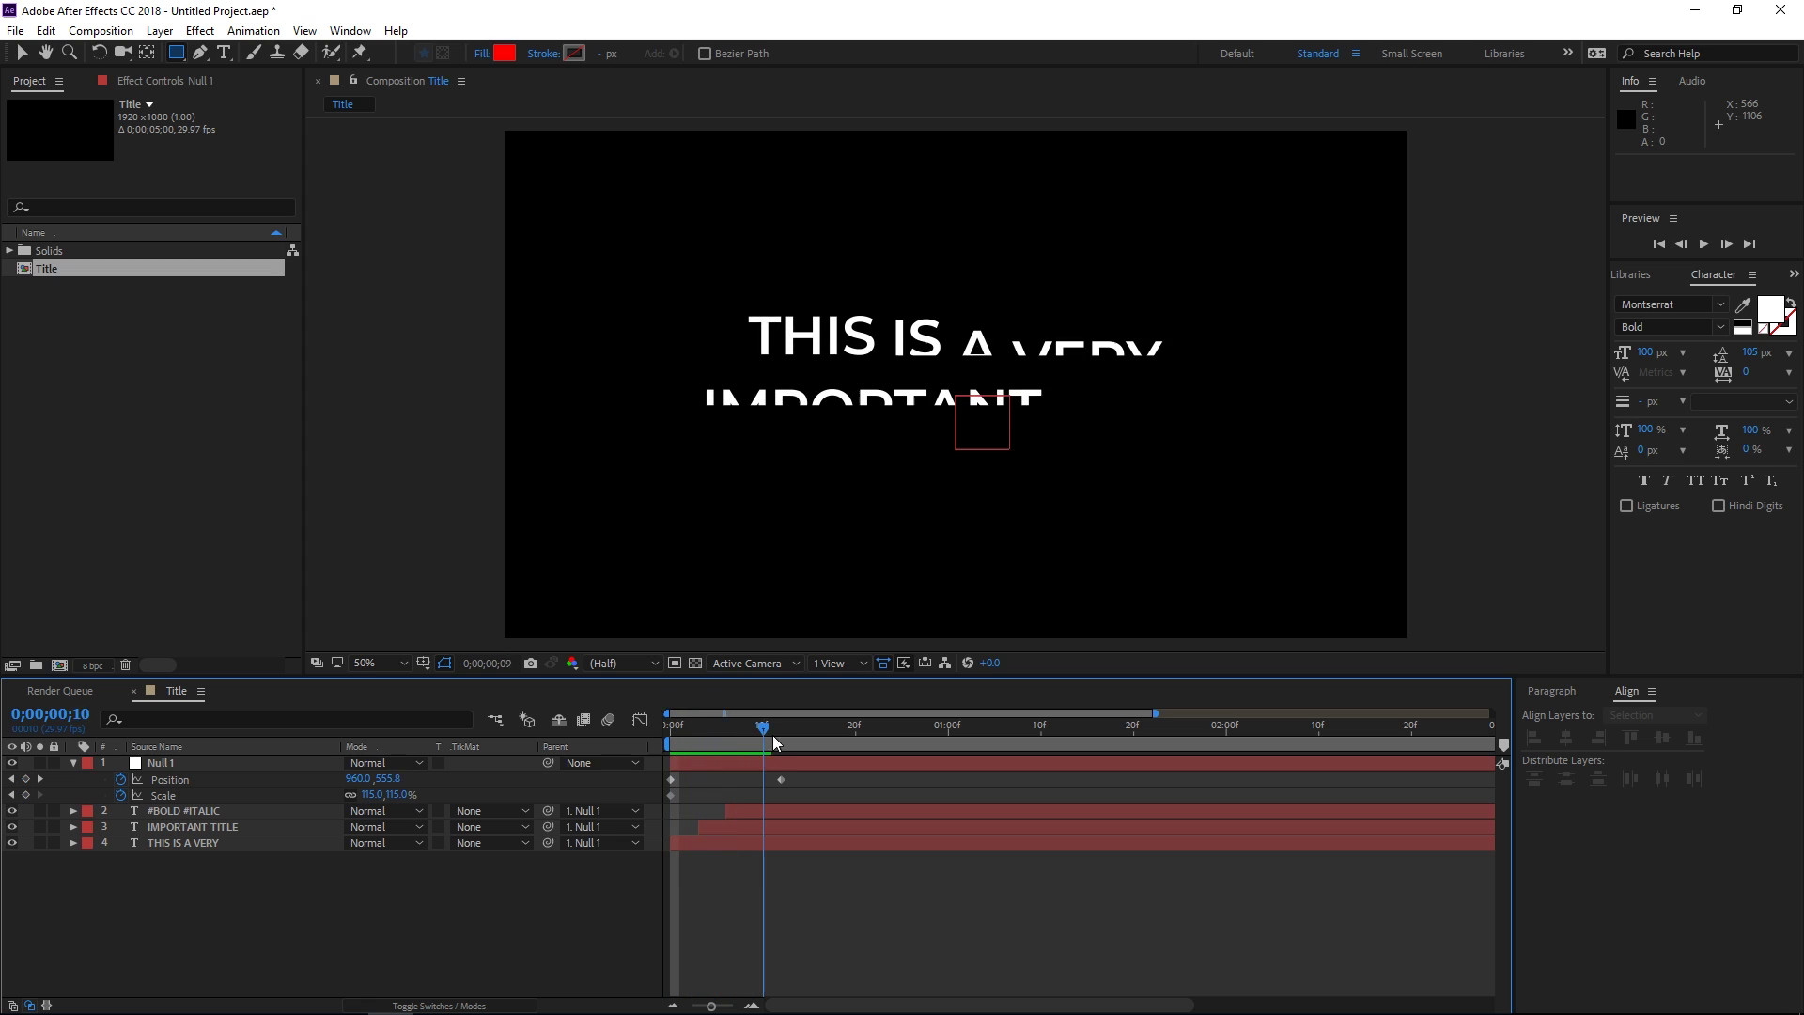
Step: Add a 95% Scale keyframe at 1;15
left_click_drag(773, 742, 861, 749)
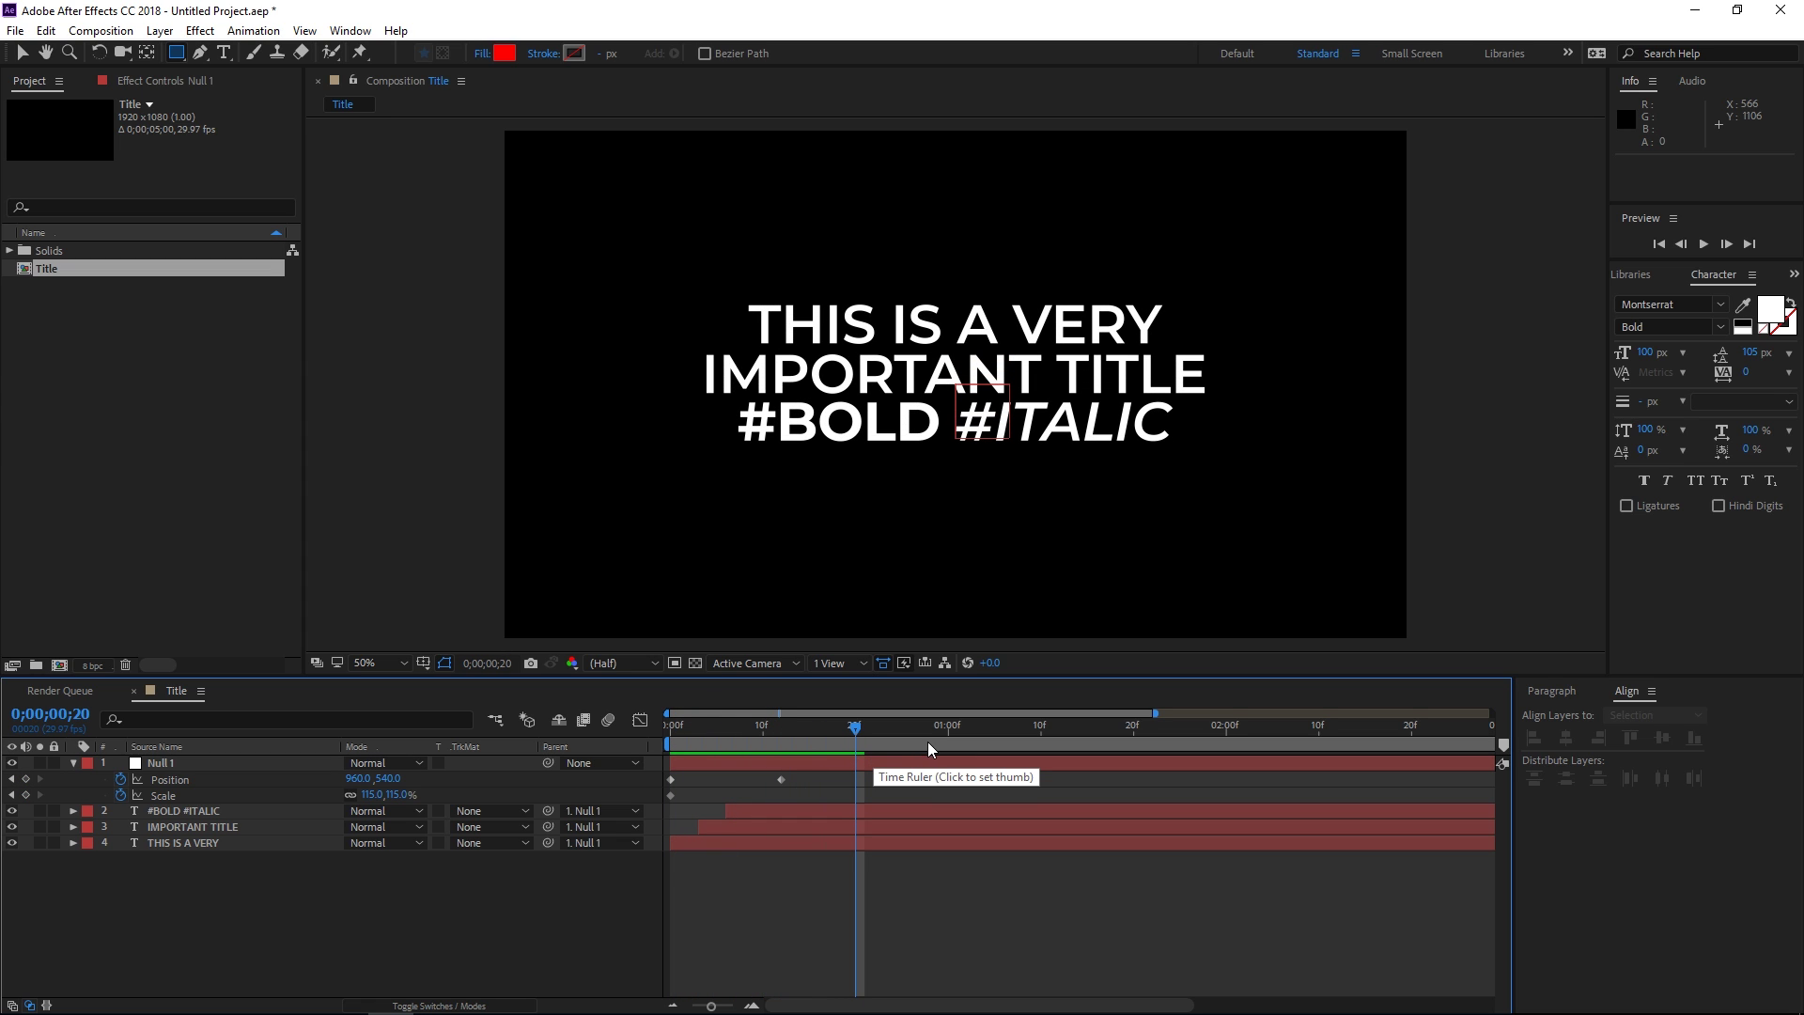
left_click_drag(863, 733, 1087, 751)
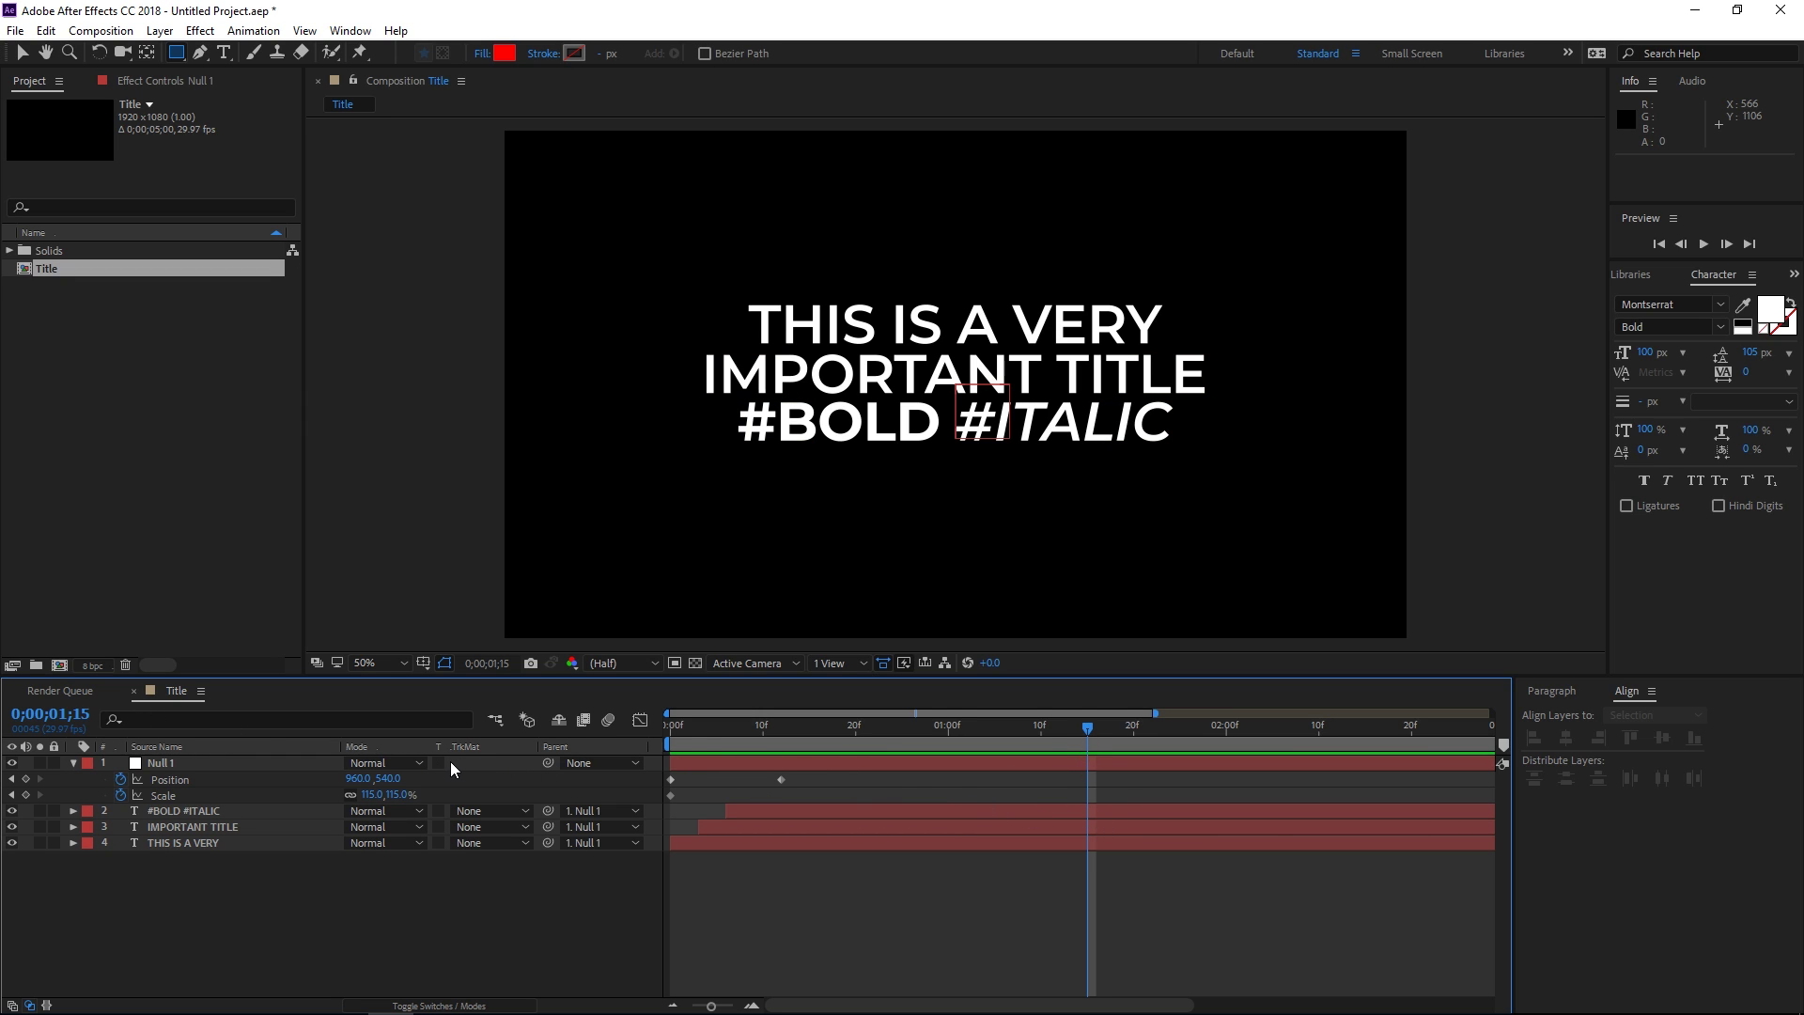
left_click(400, 796)
type("95")
key("Return")
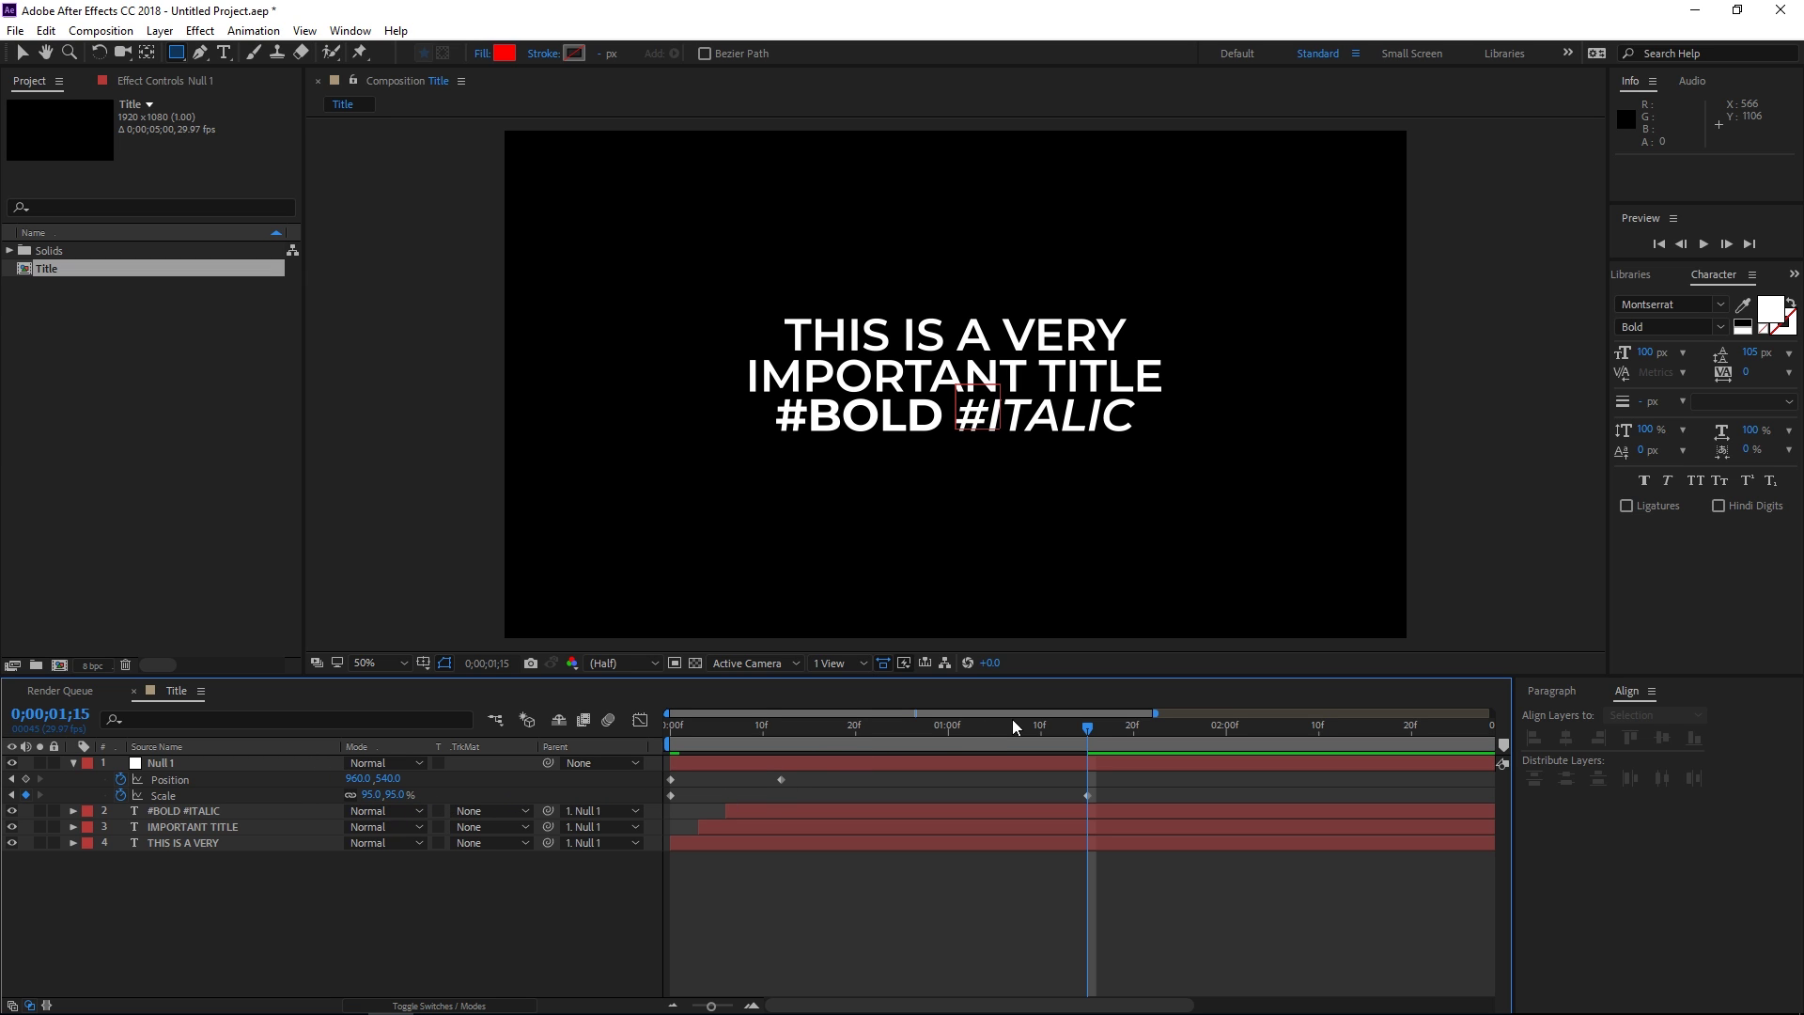
Step: Preview the scale change, then Easy Ease both Scale keyframes
left_click_drag(1080, 727, 650, 822)
key("space")
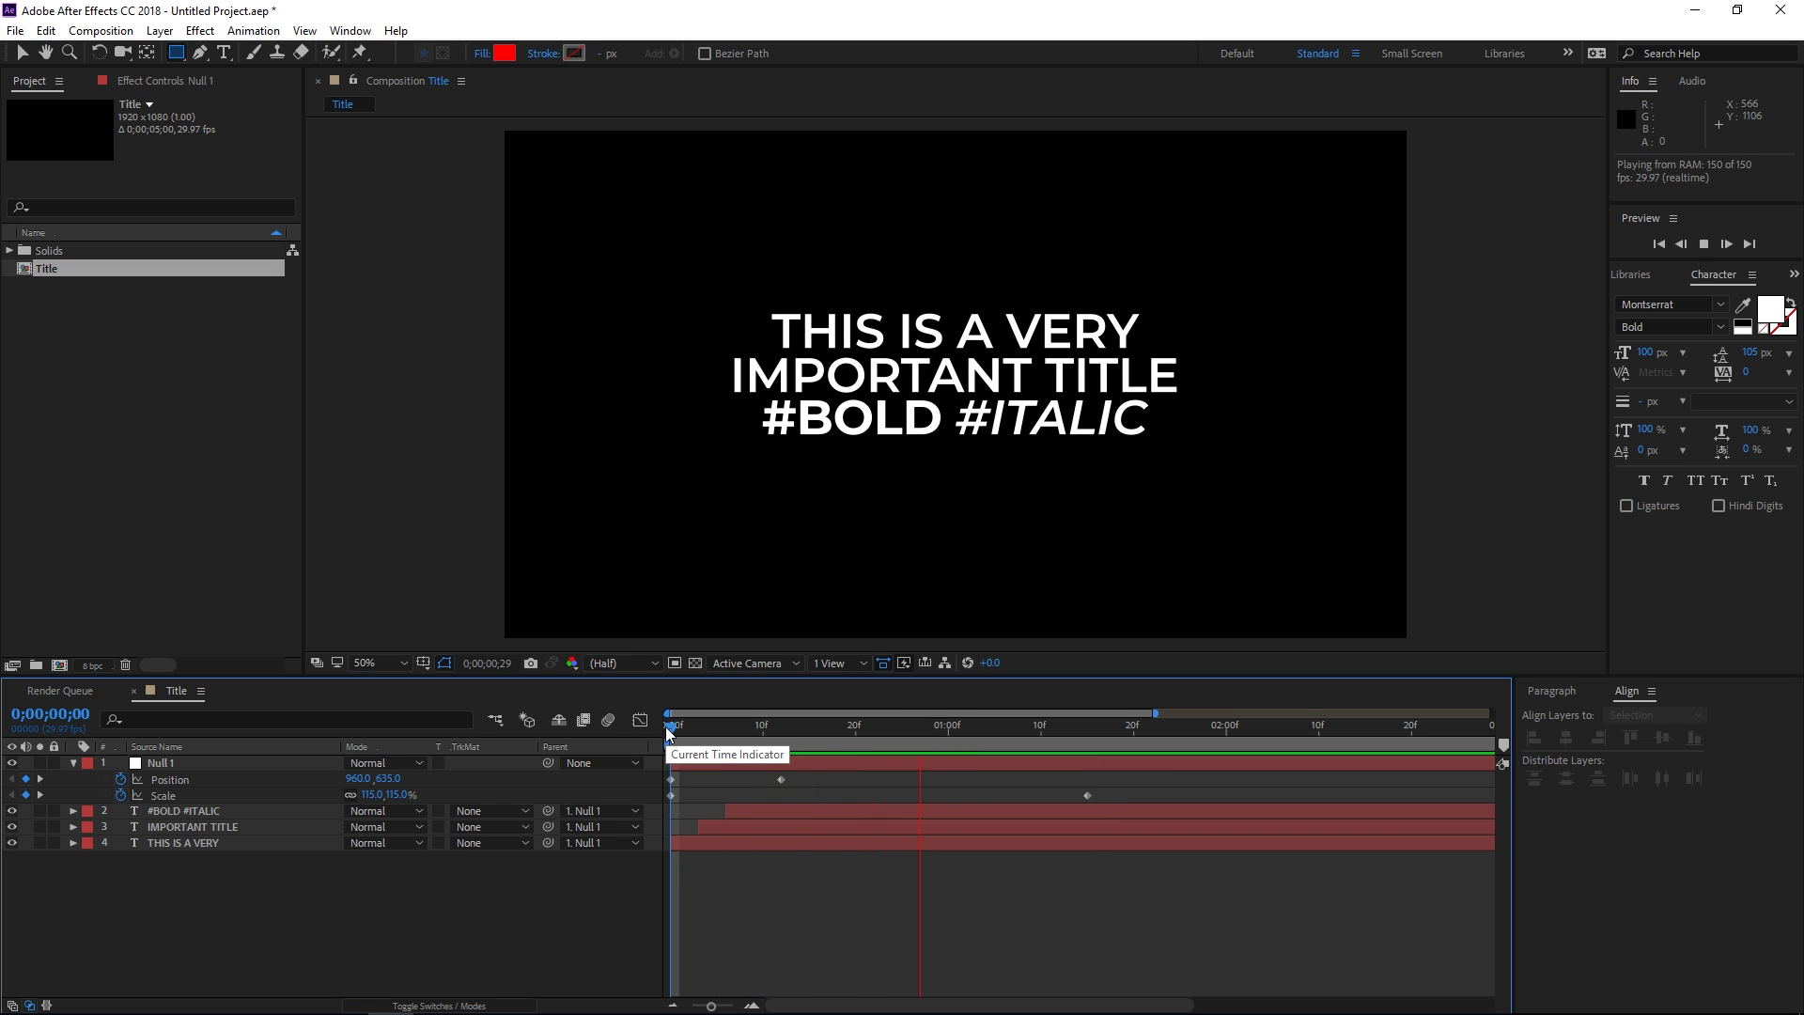
key("space")
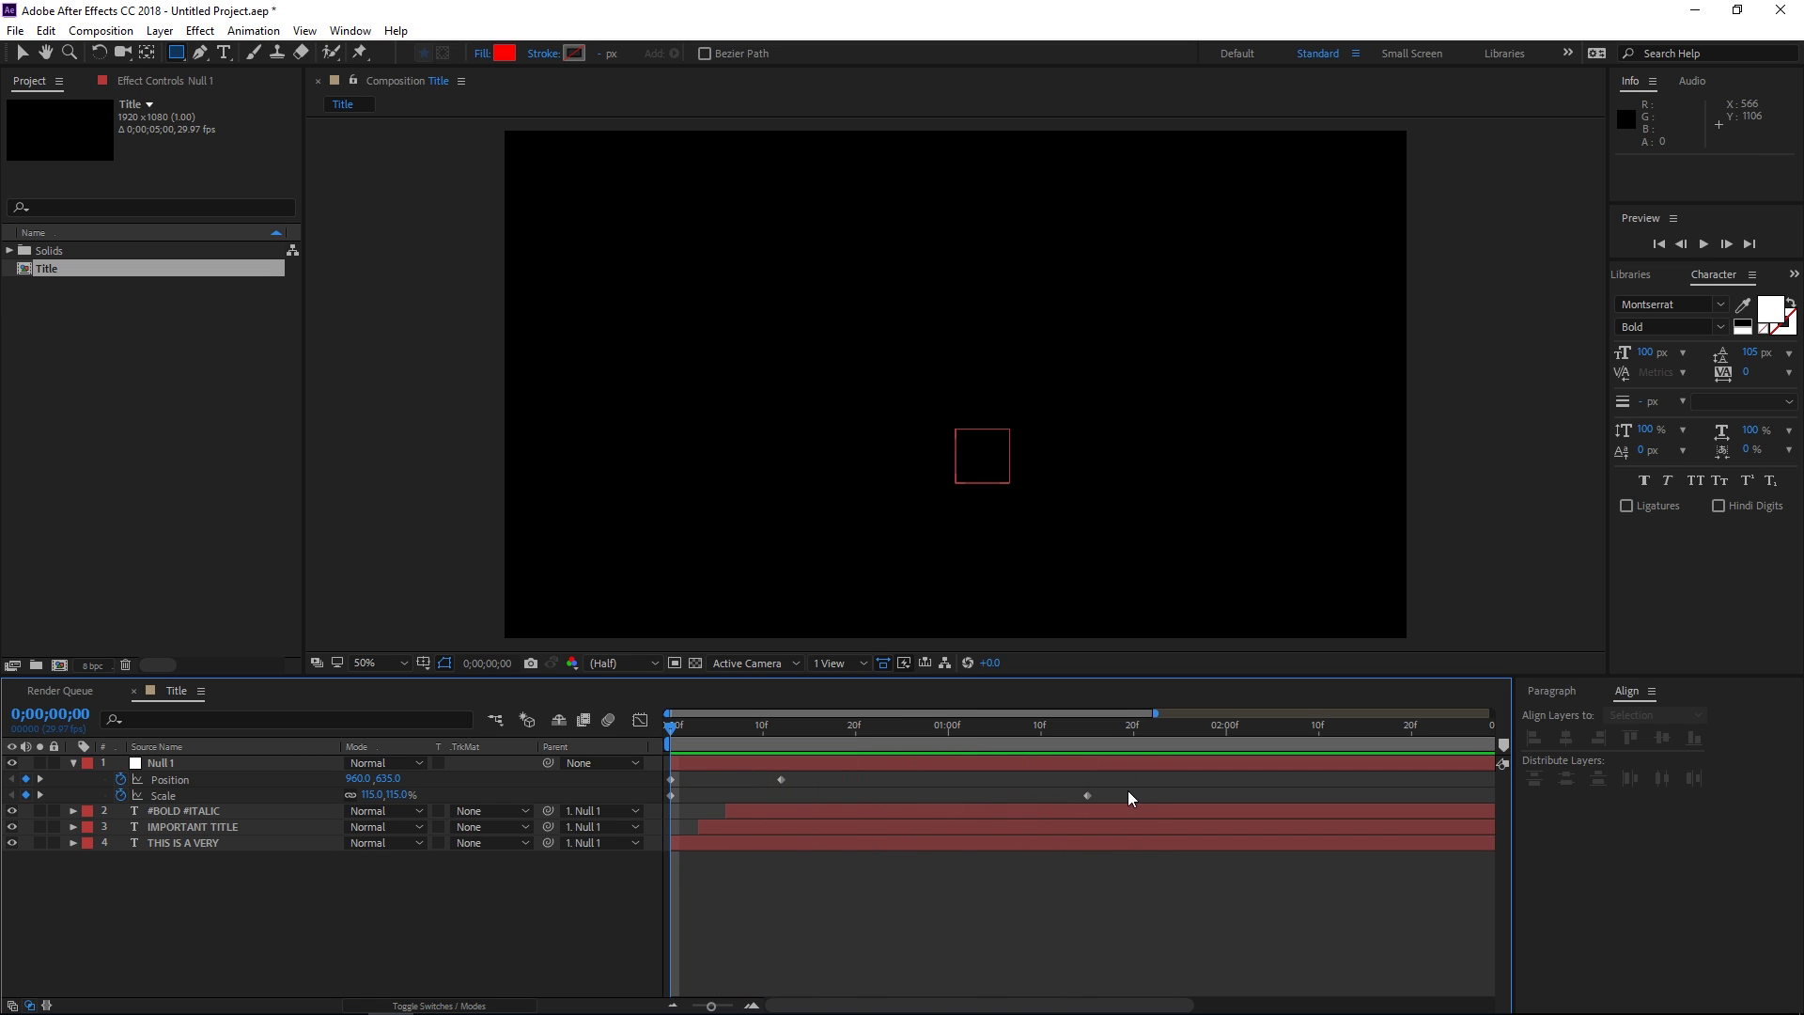
left_click_drag(1128, 792, 657, 793)
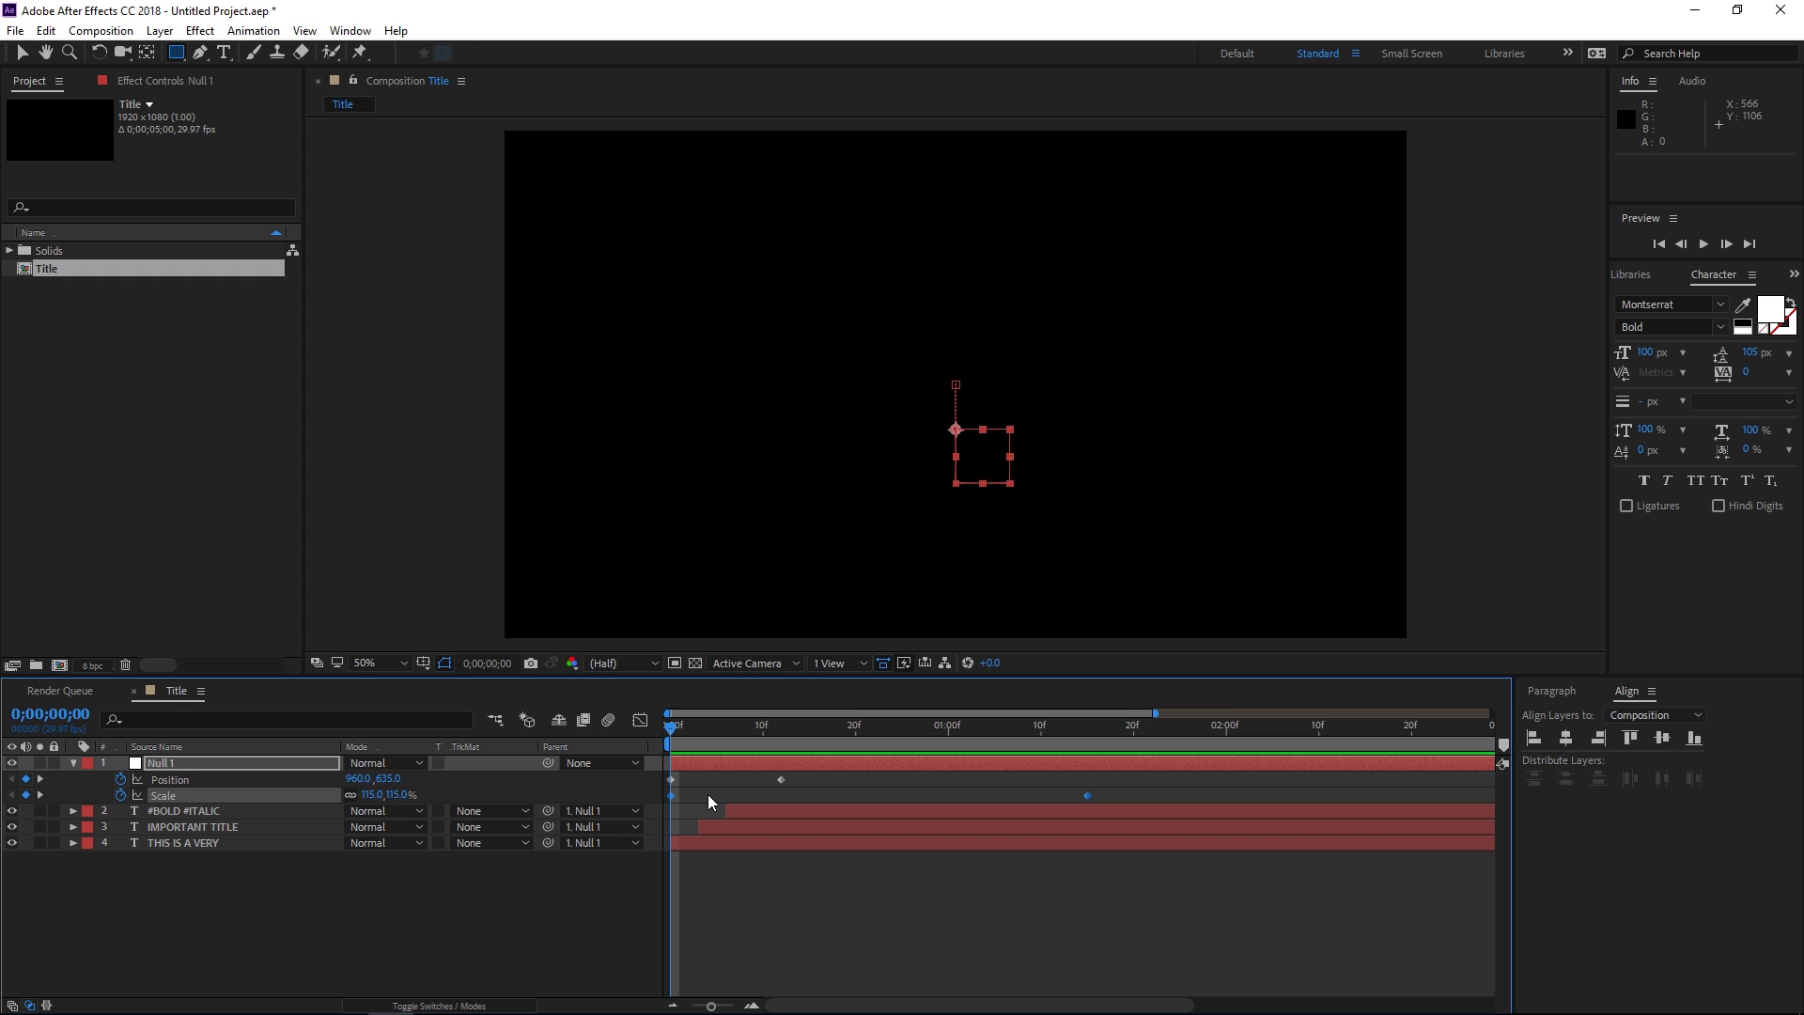
key("F9")
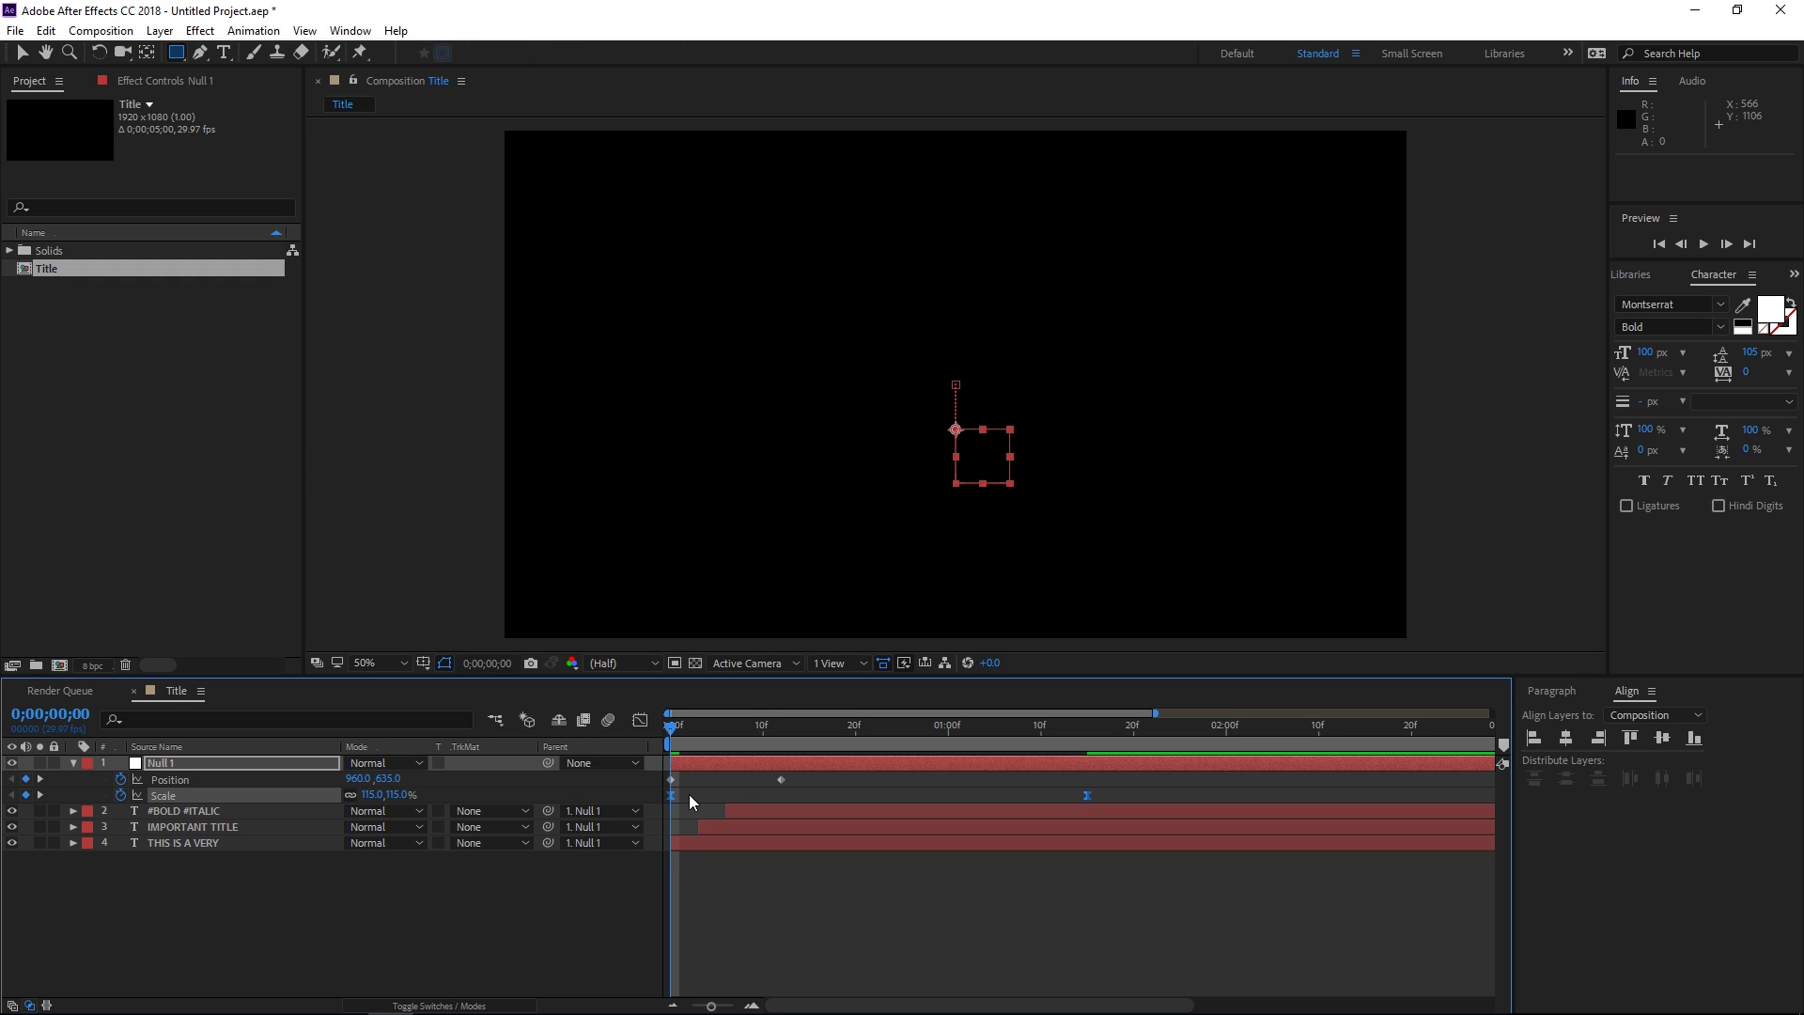
Step: In the Scale speed graph, drag the 95% keyframe's incoming handle left to lengthen its ease
left_click(640, 720)
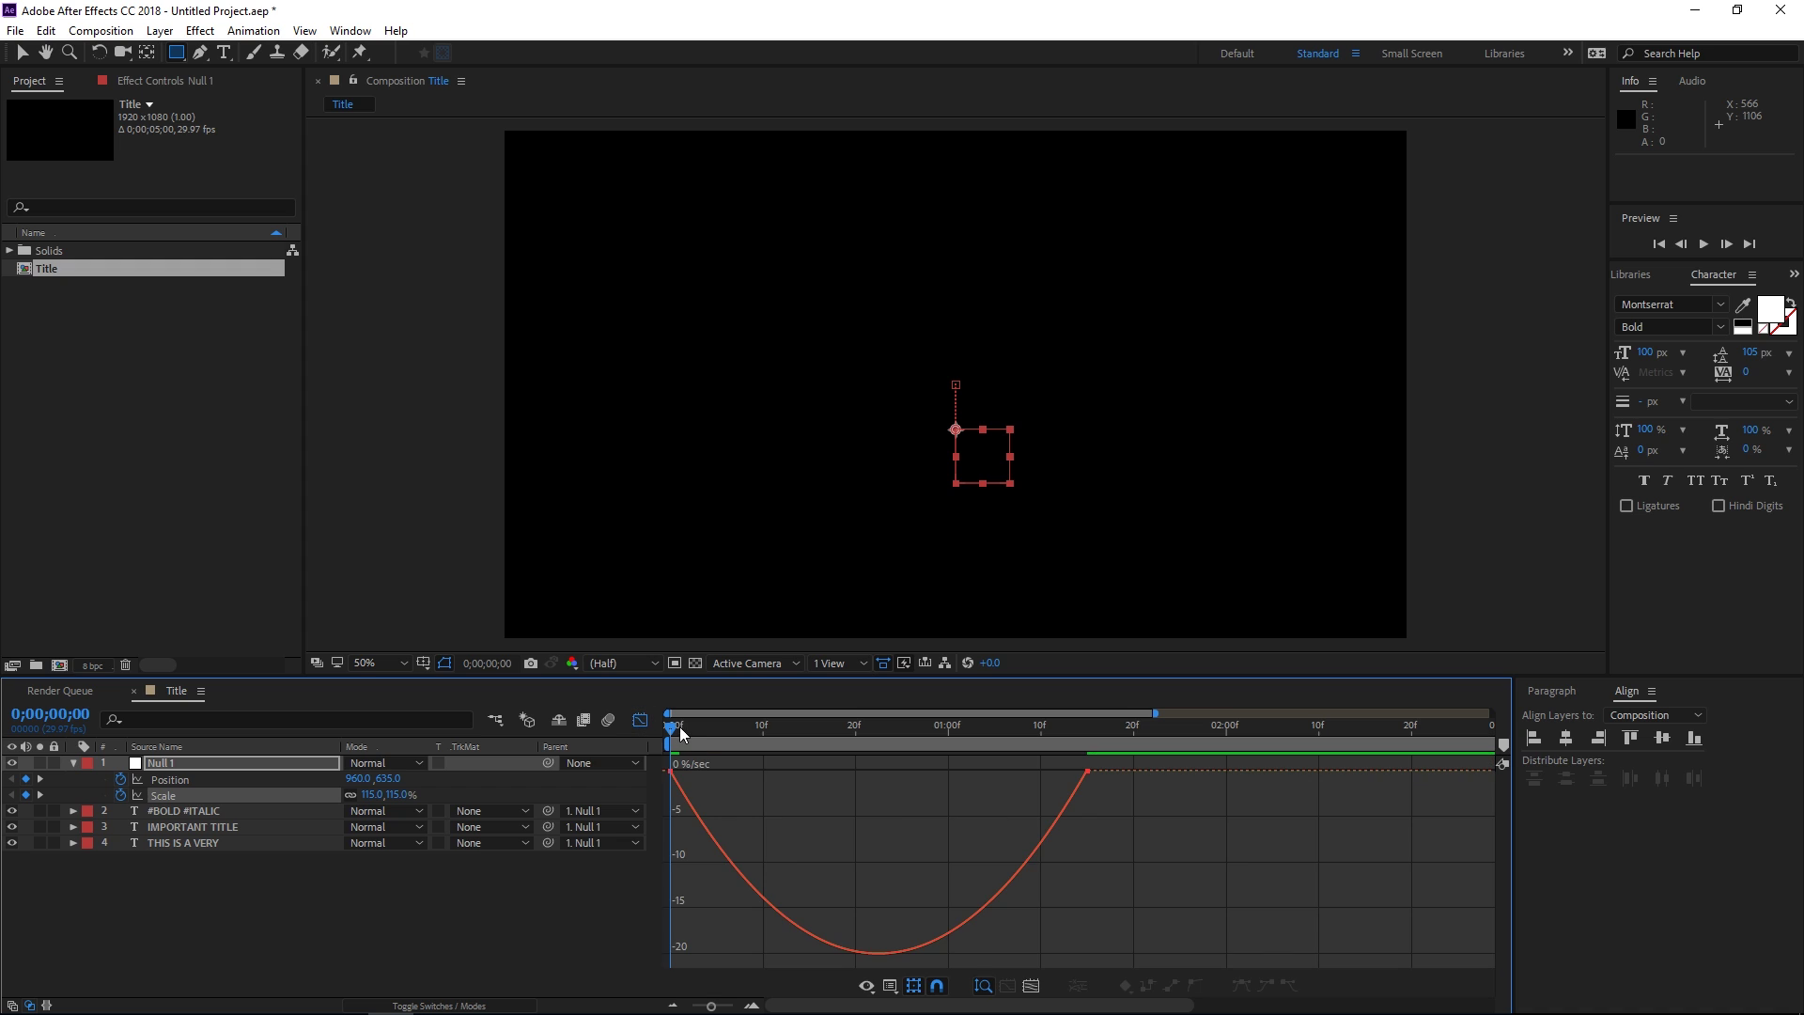
right_click(835, 822)
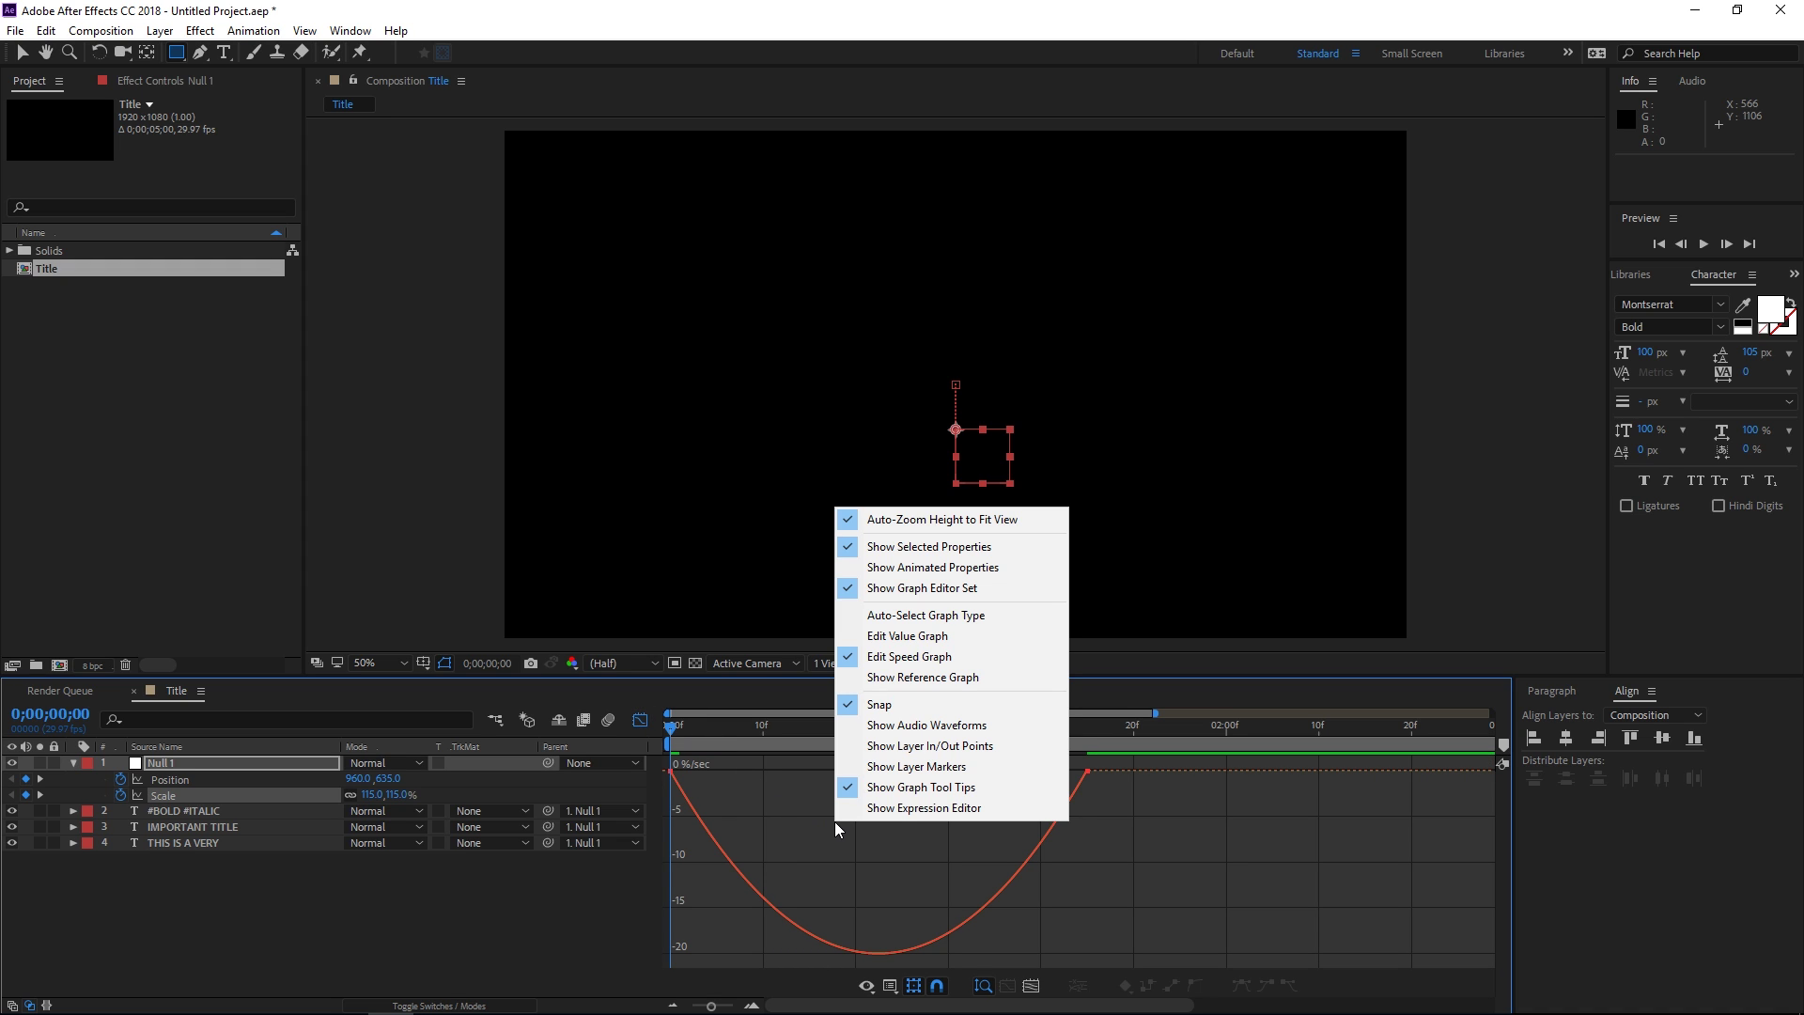
left_click(909, 656)
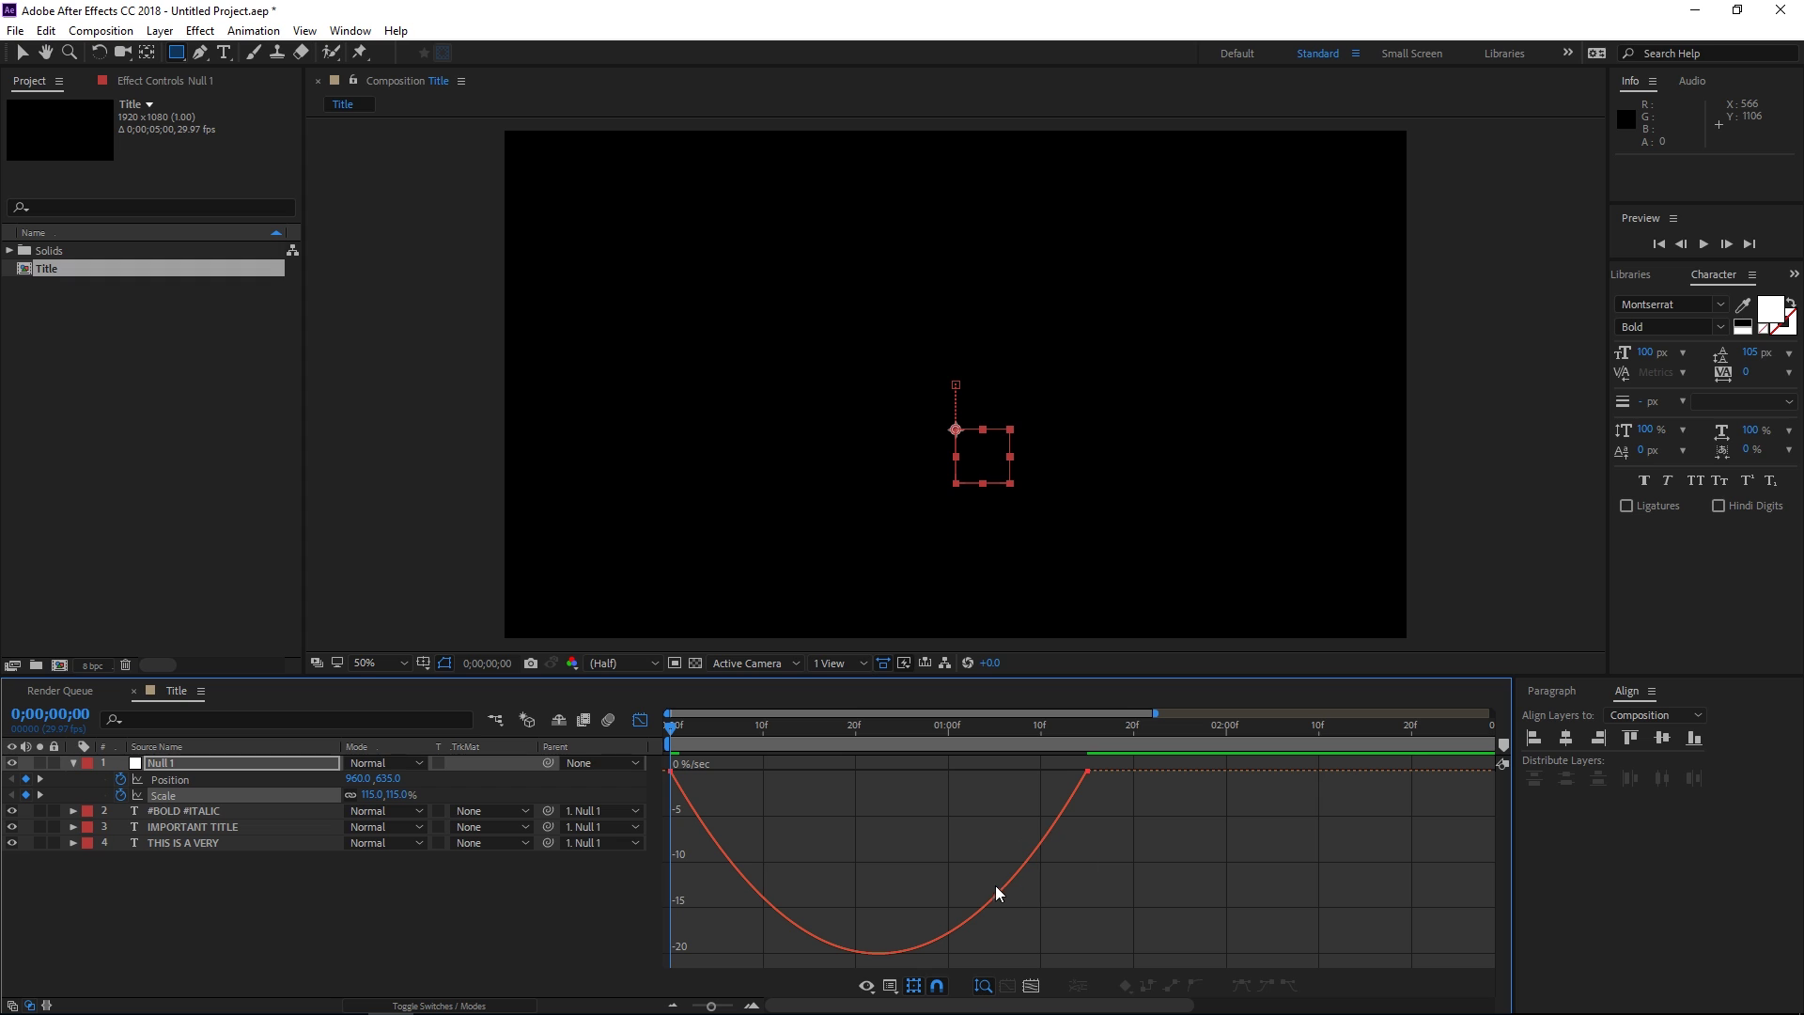
left_click(1087, 772)
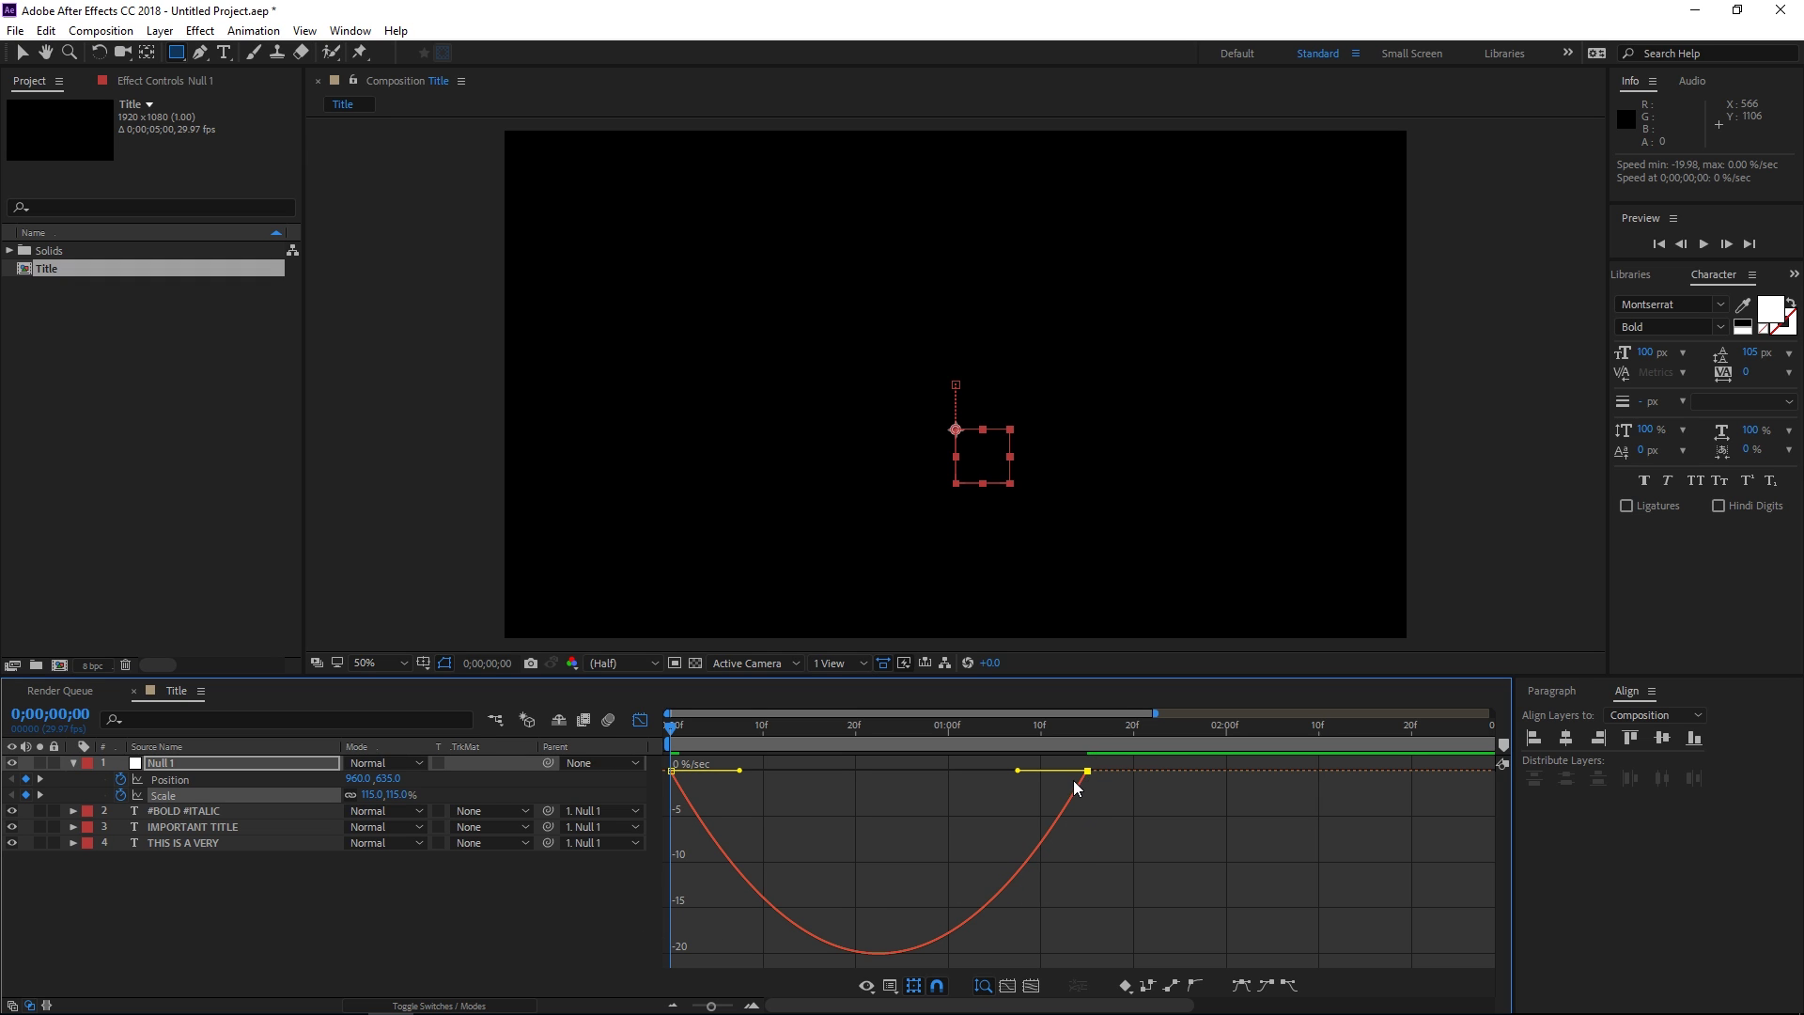
left_click_drag(1011, 774, 893, 771)
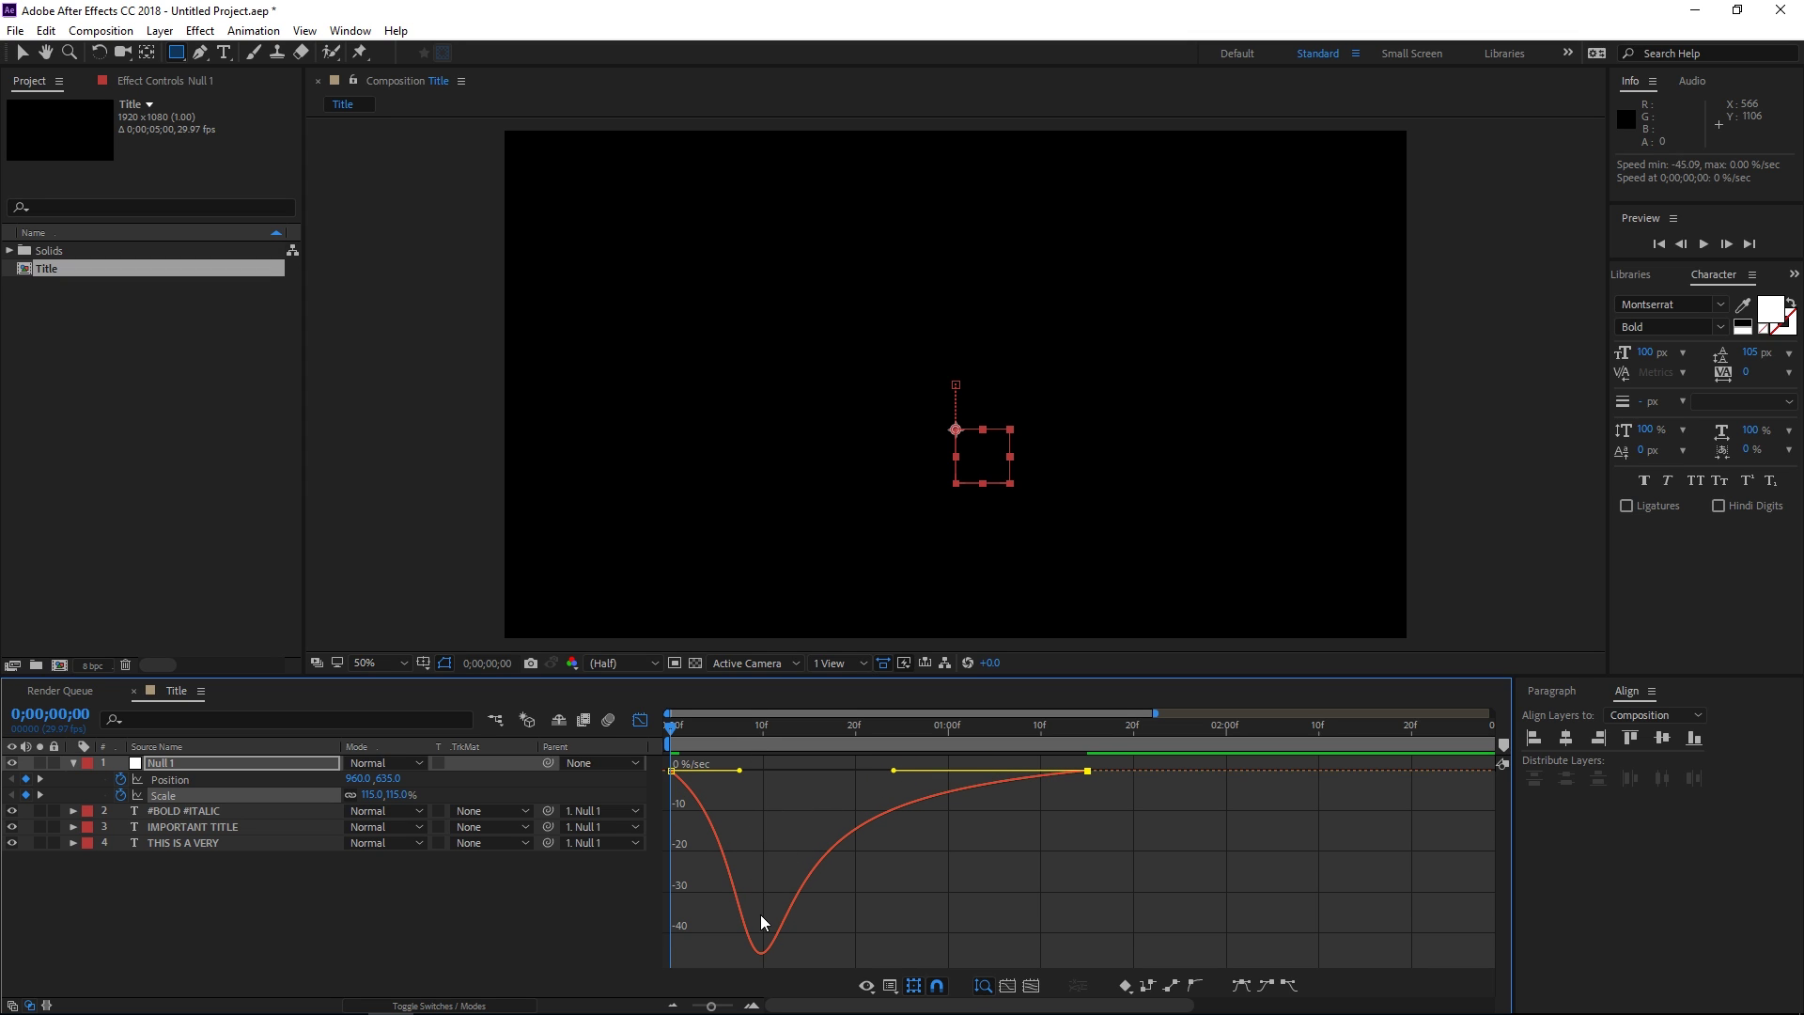
left_click(640, 719)
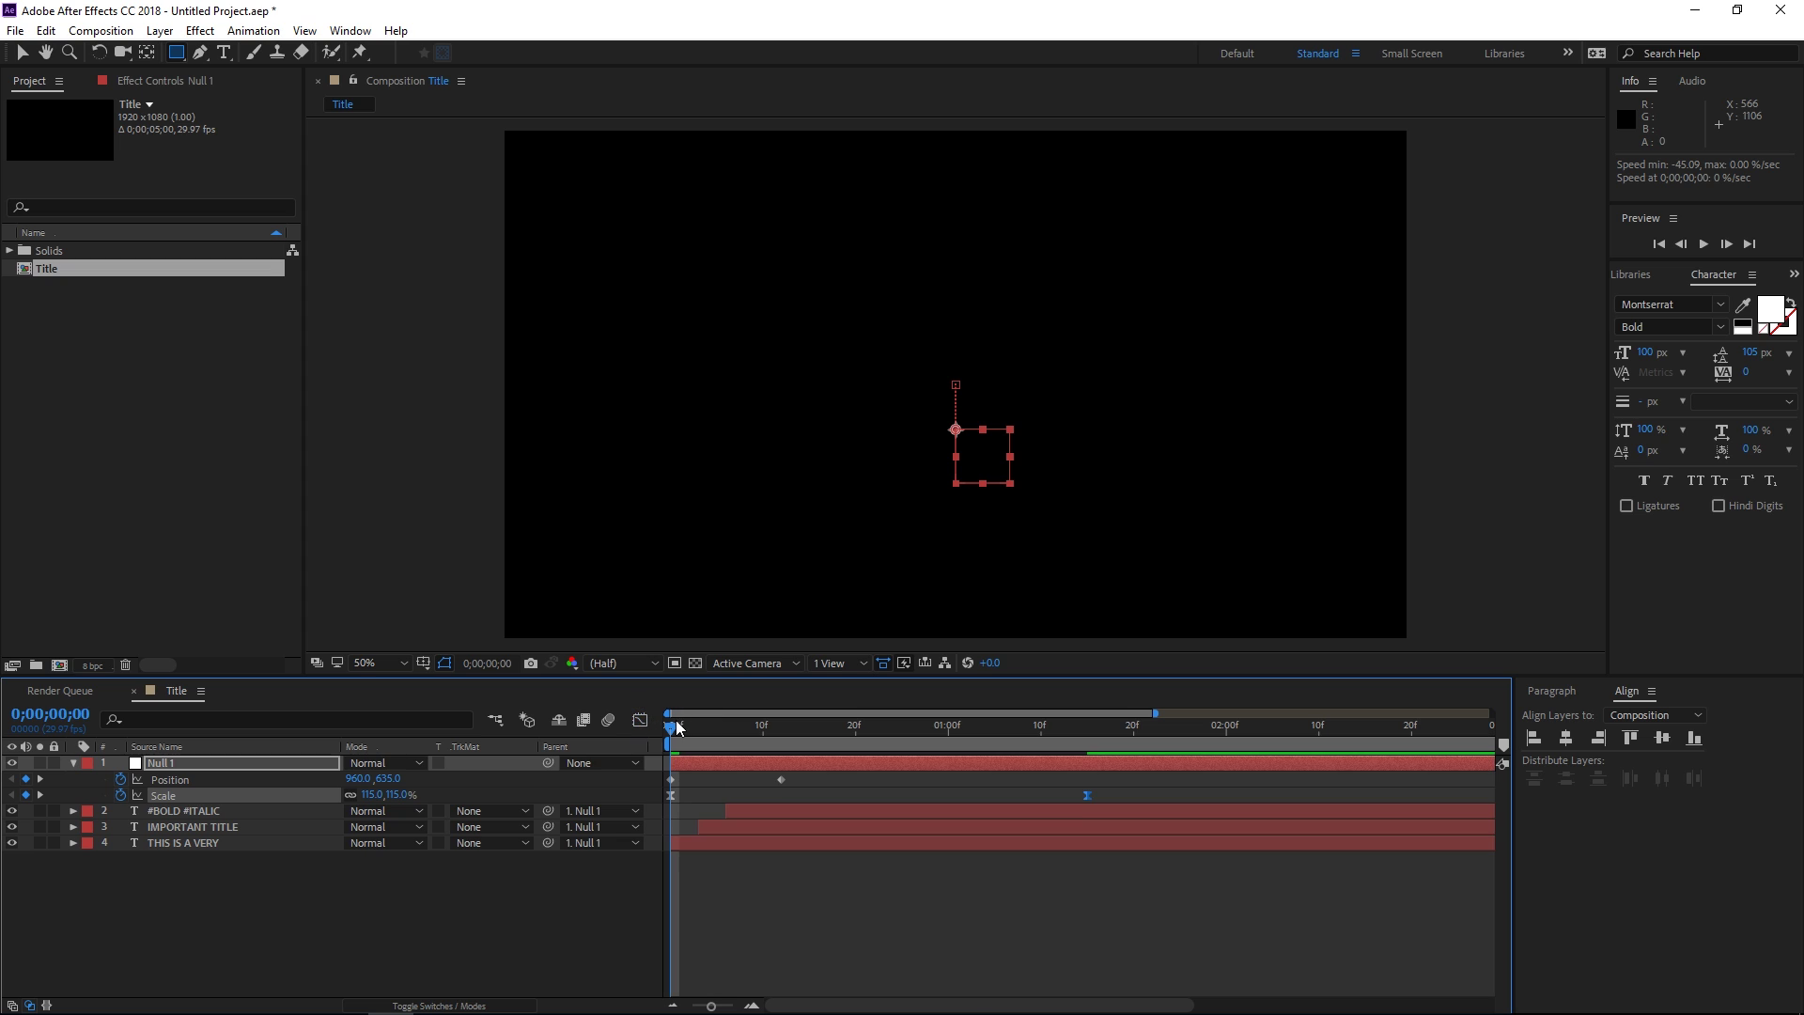
key("space")
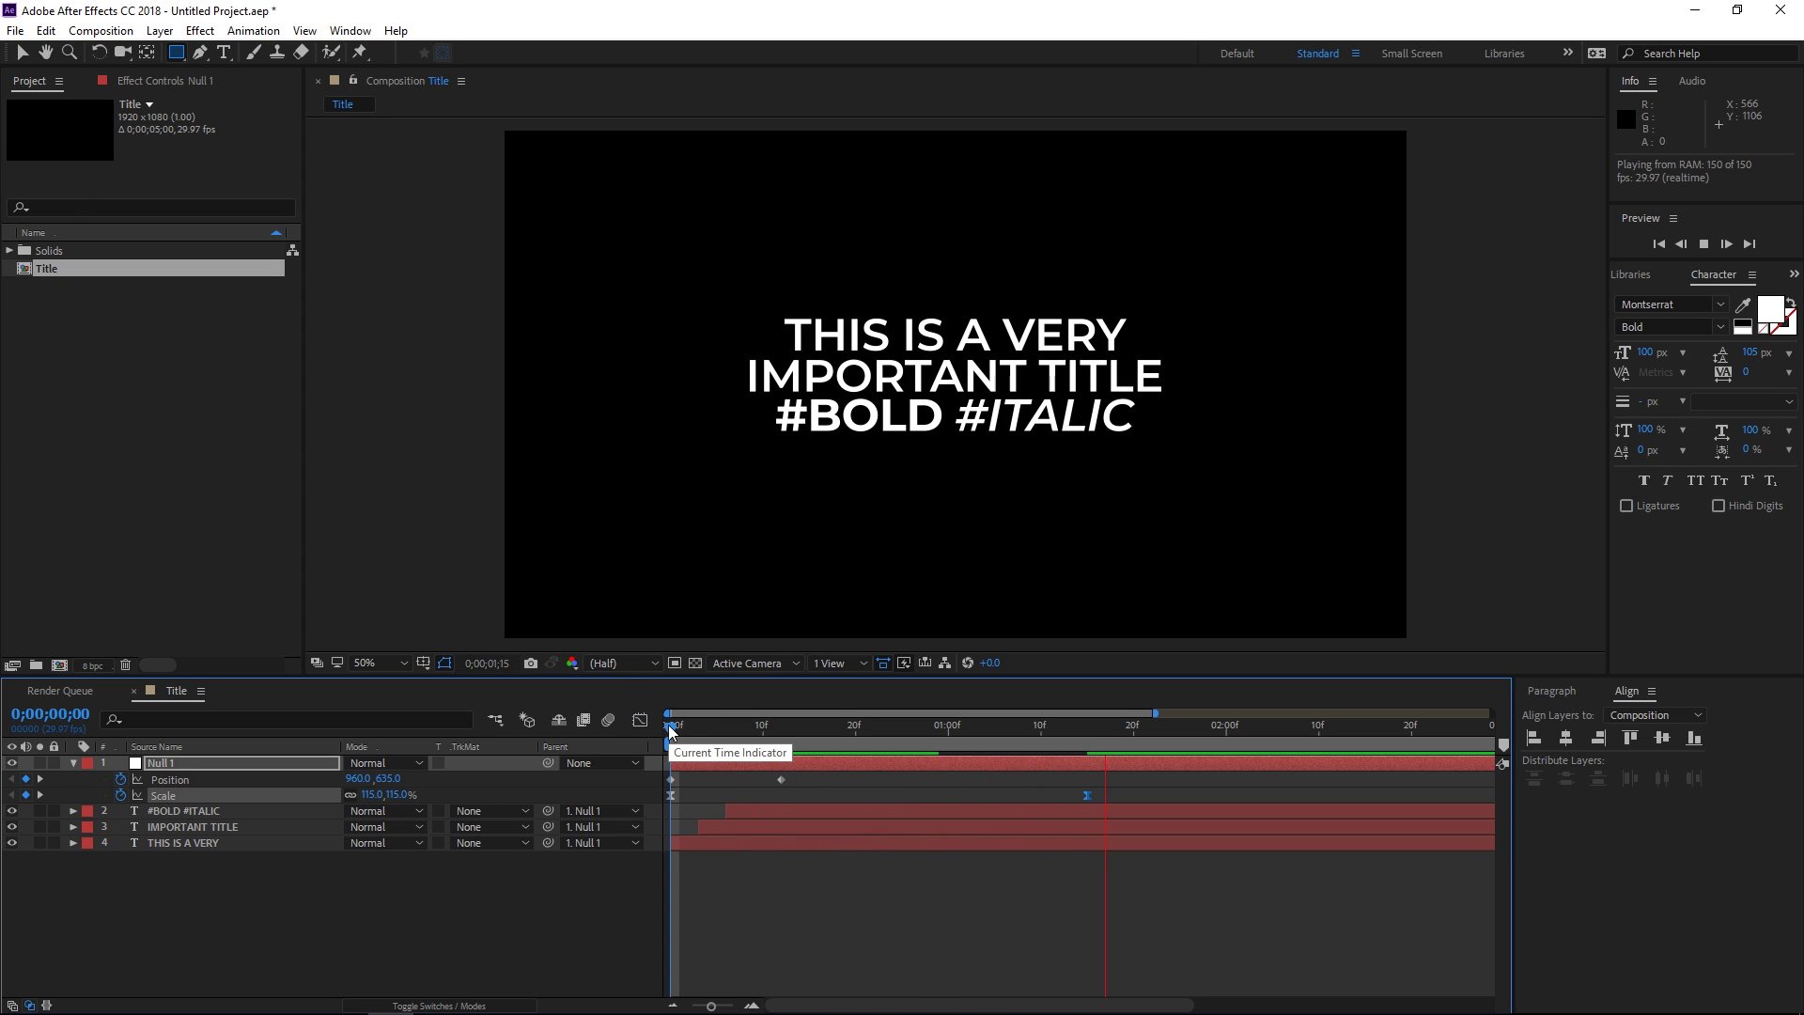